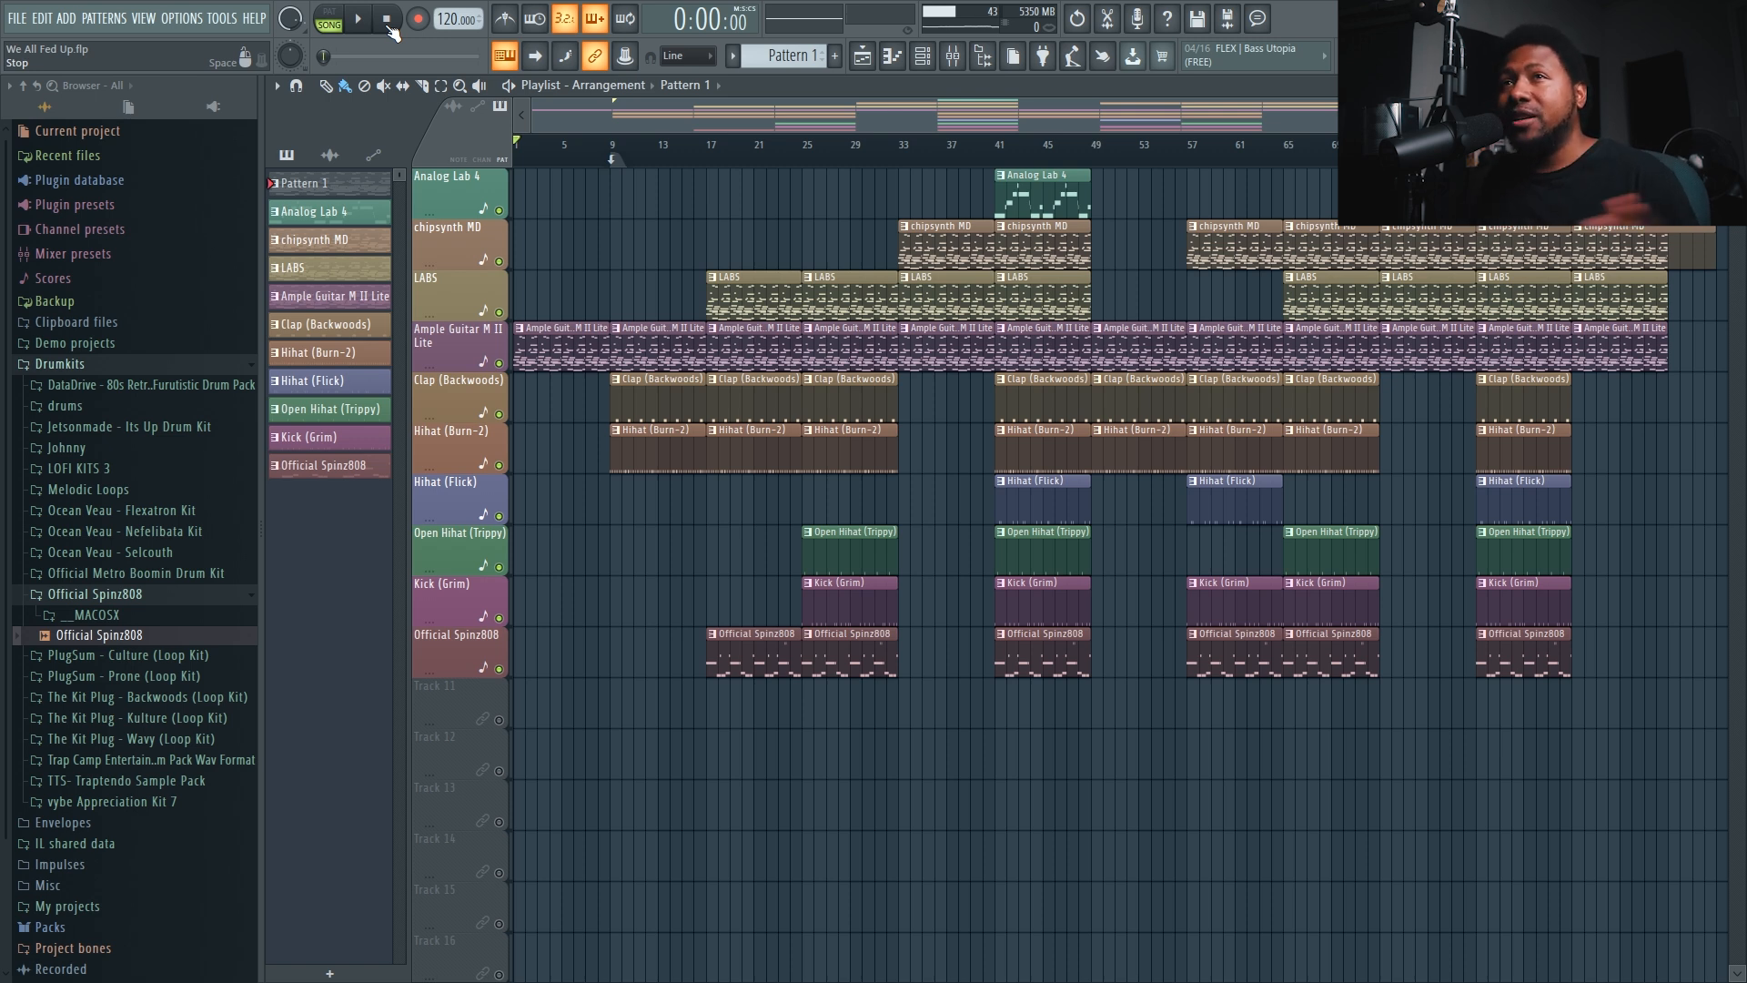
# - Open the Ample Guitar M II Lite instrument from the channel rack, check its mixer track, and audition the song
pyautogui.click(921, 57)
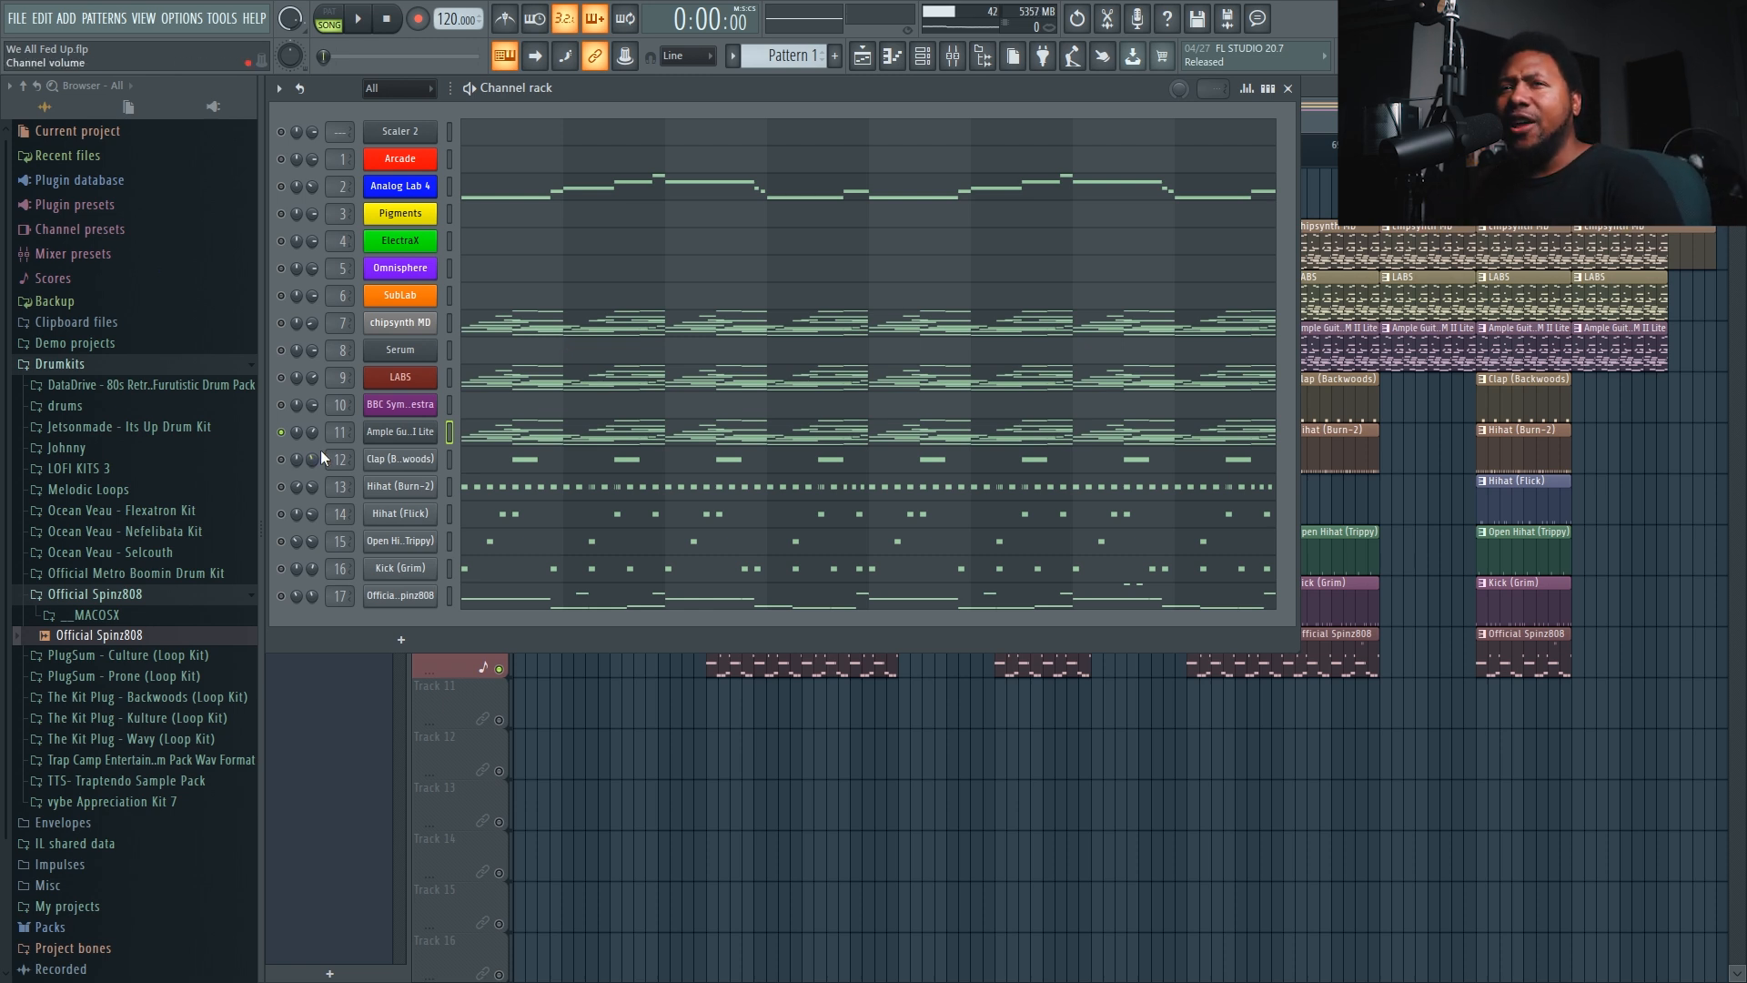
pyautogui.click(424, 434)
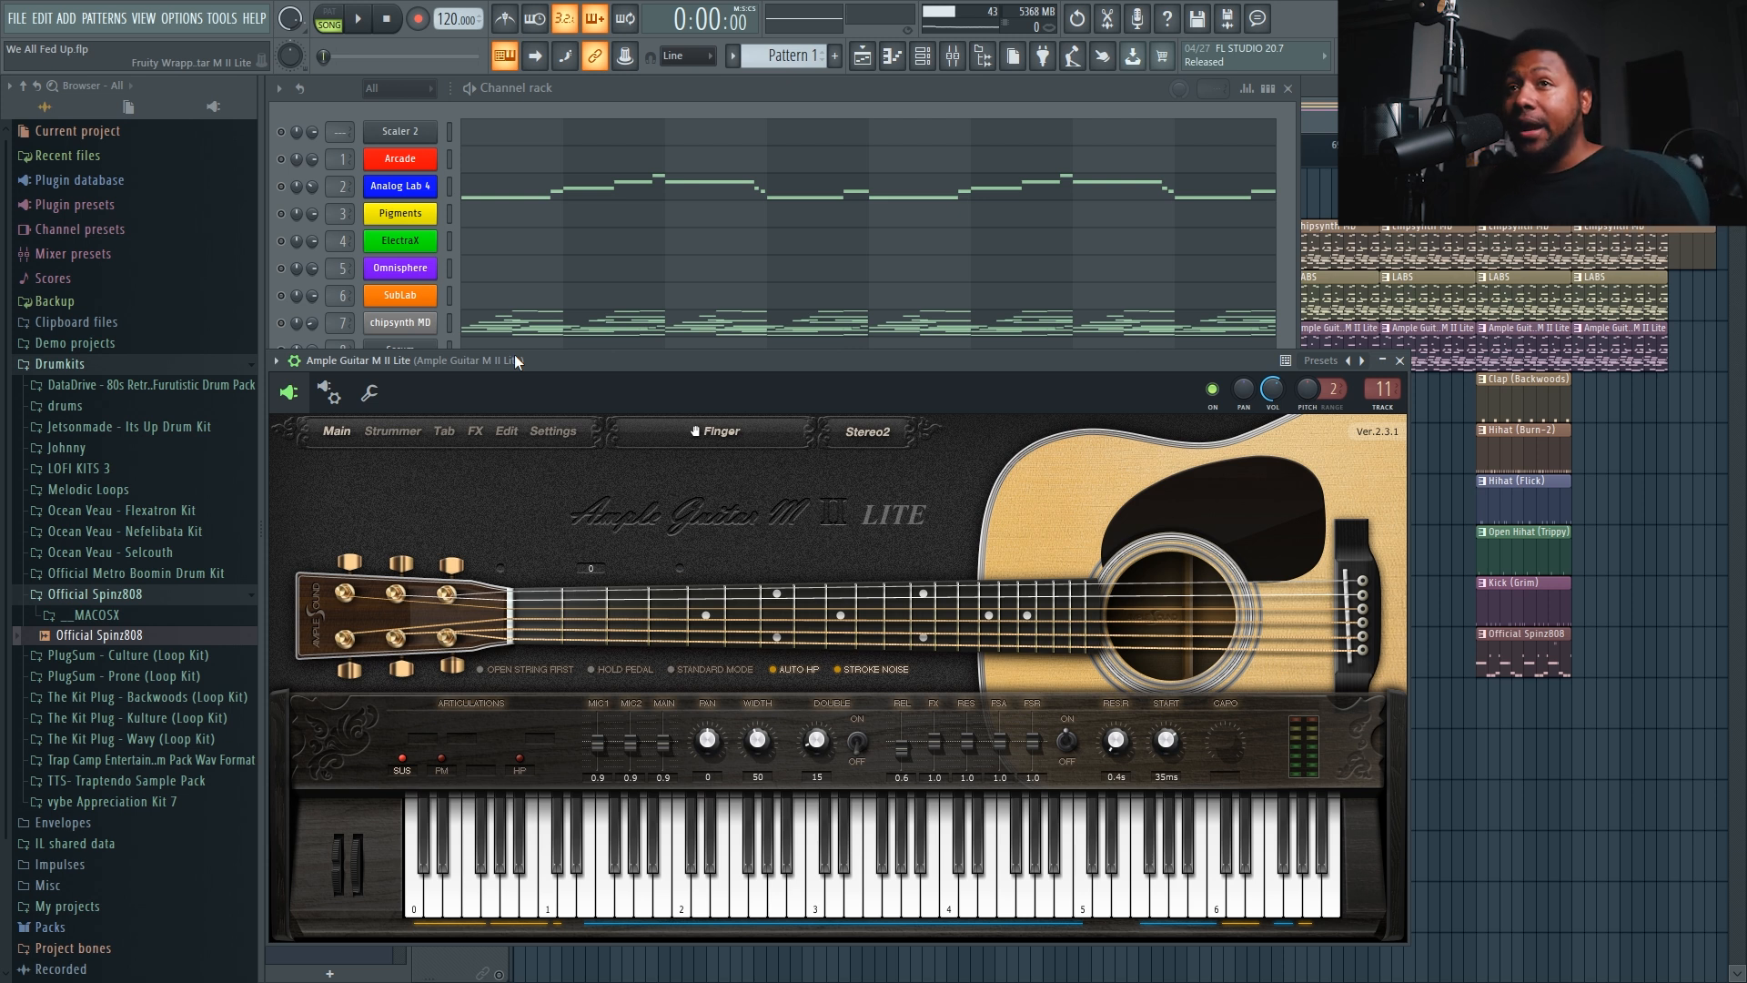
pyautogui.doubleClick(1389, 388)
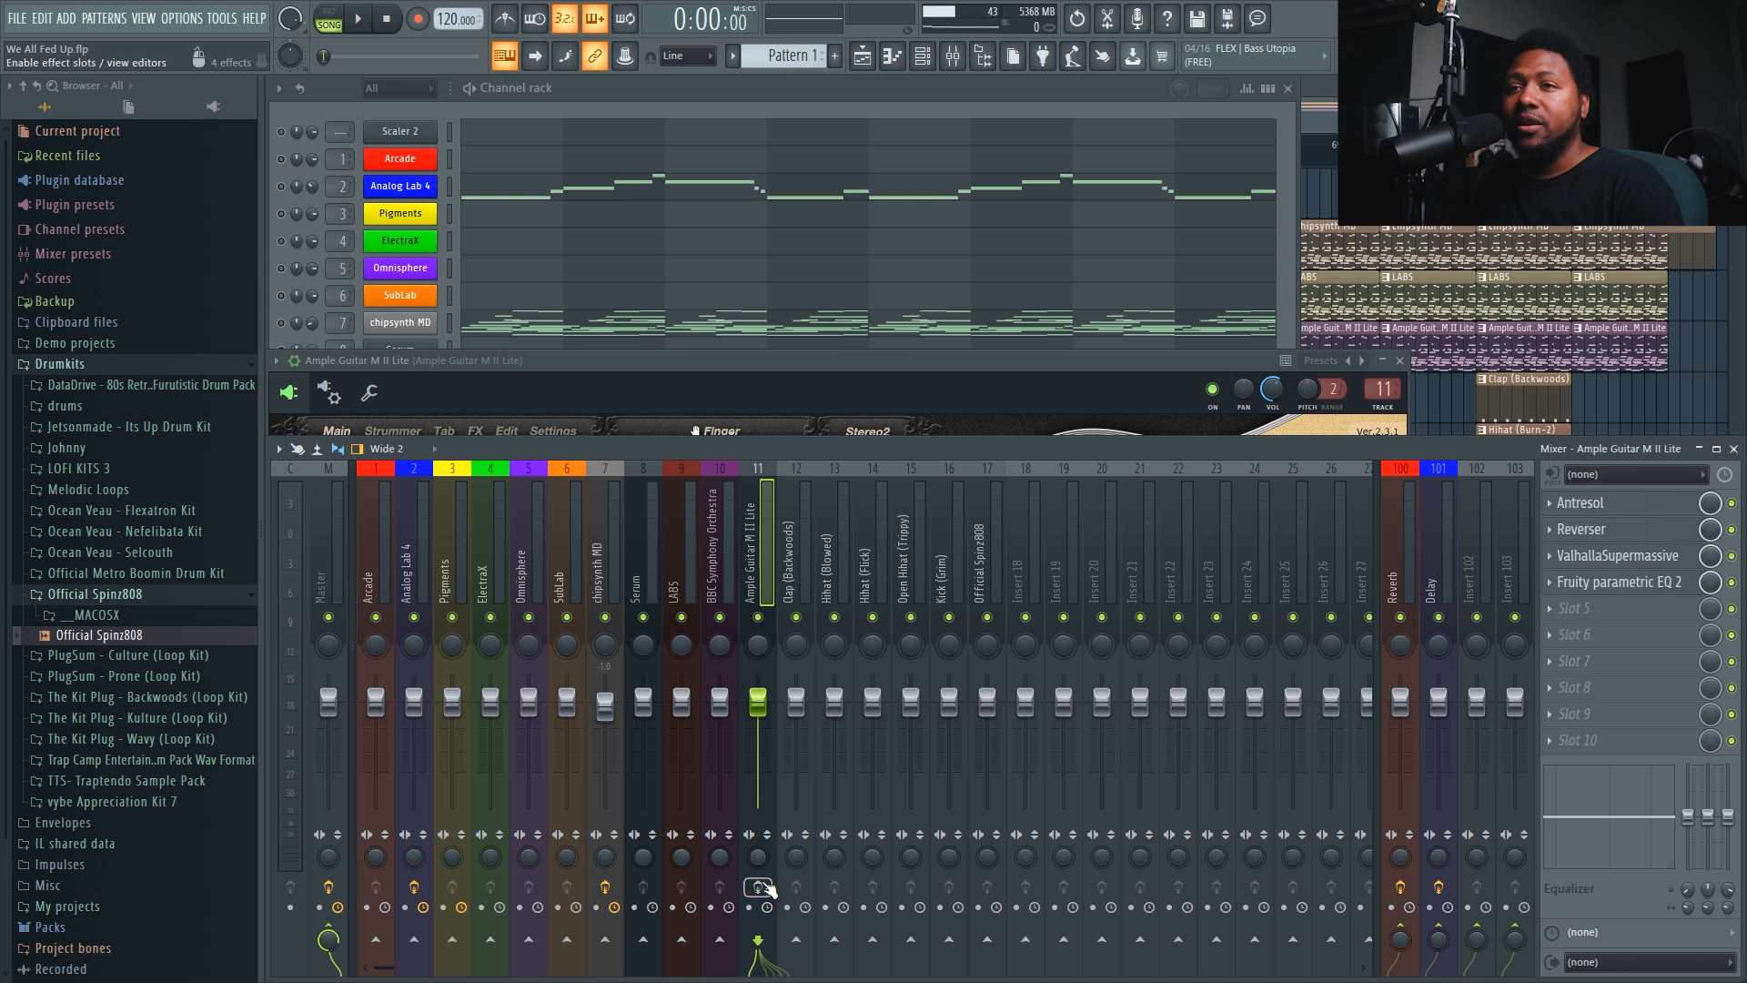
pyautogui.click(842, 364)
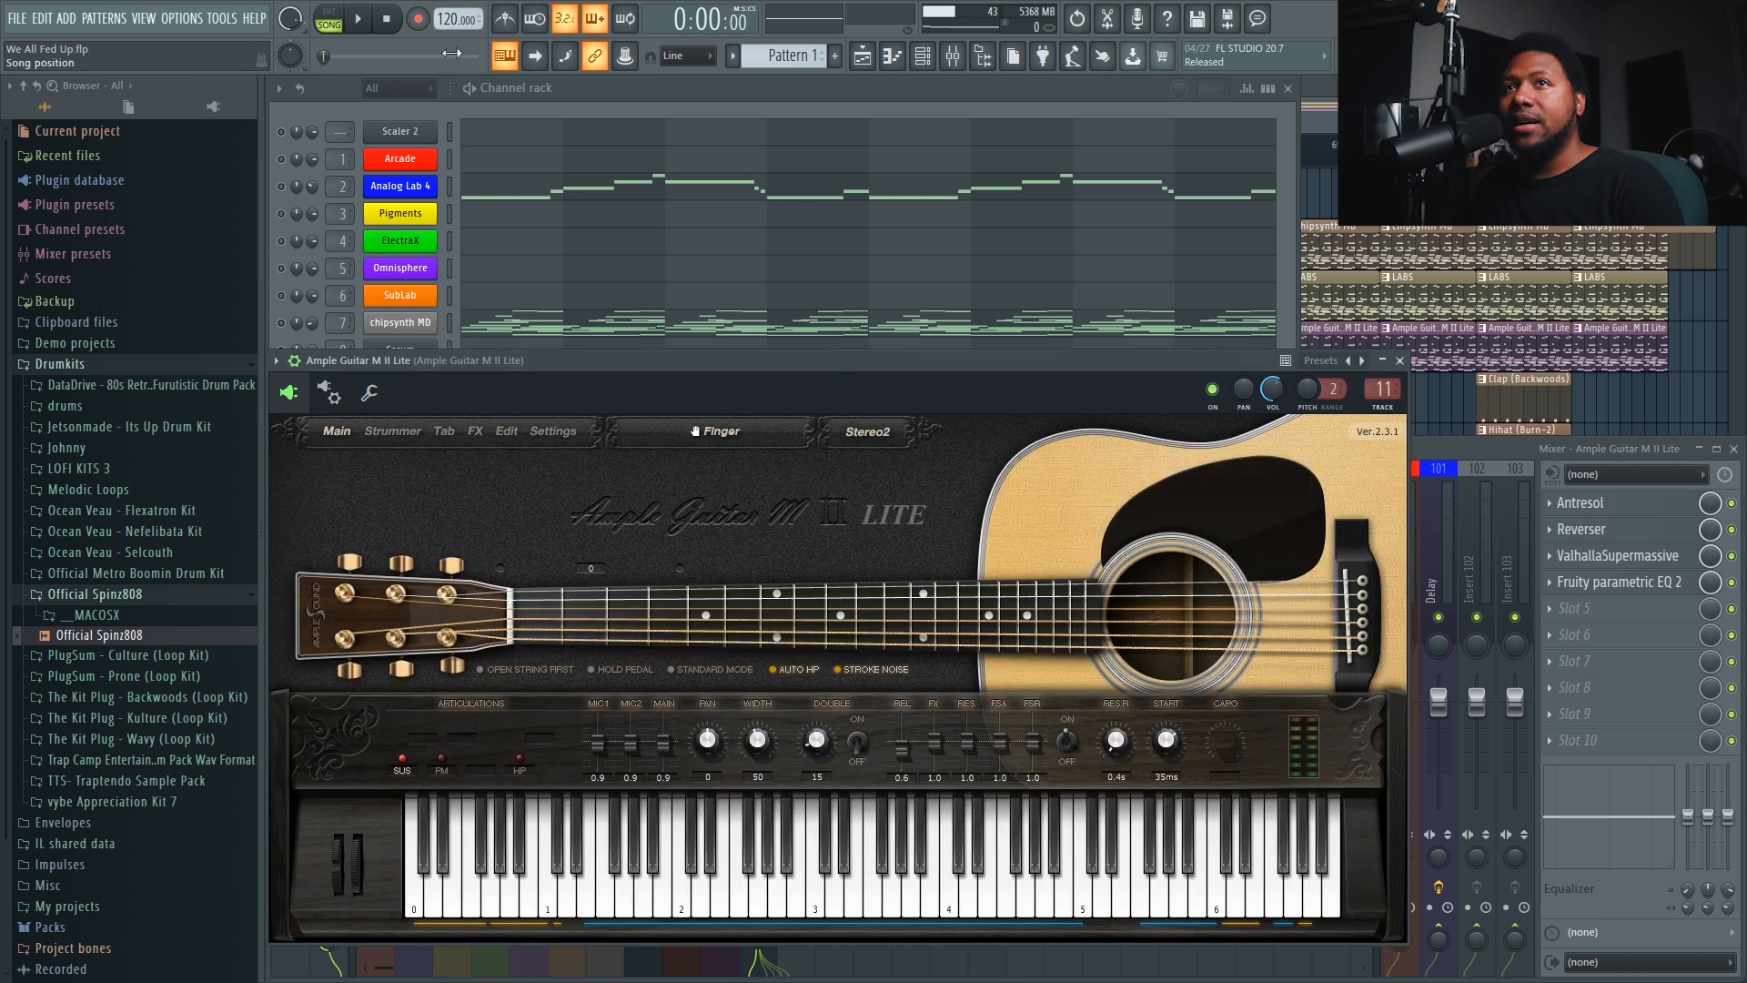
pyautogui.click(357, 25)
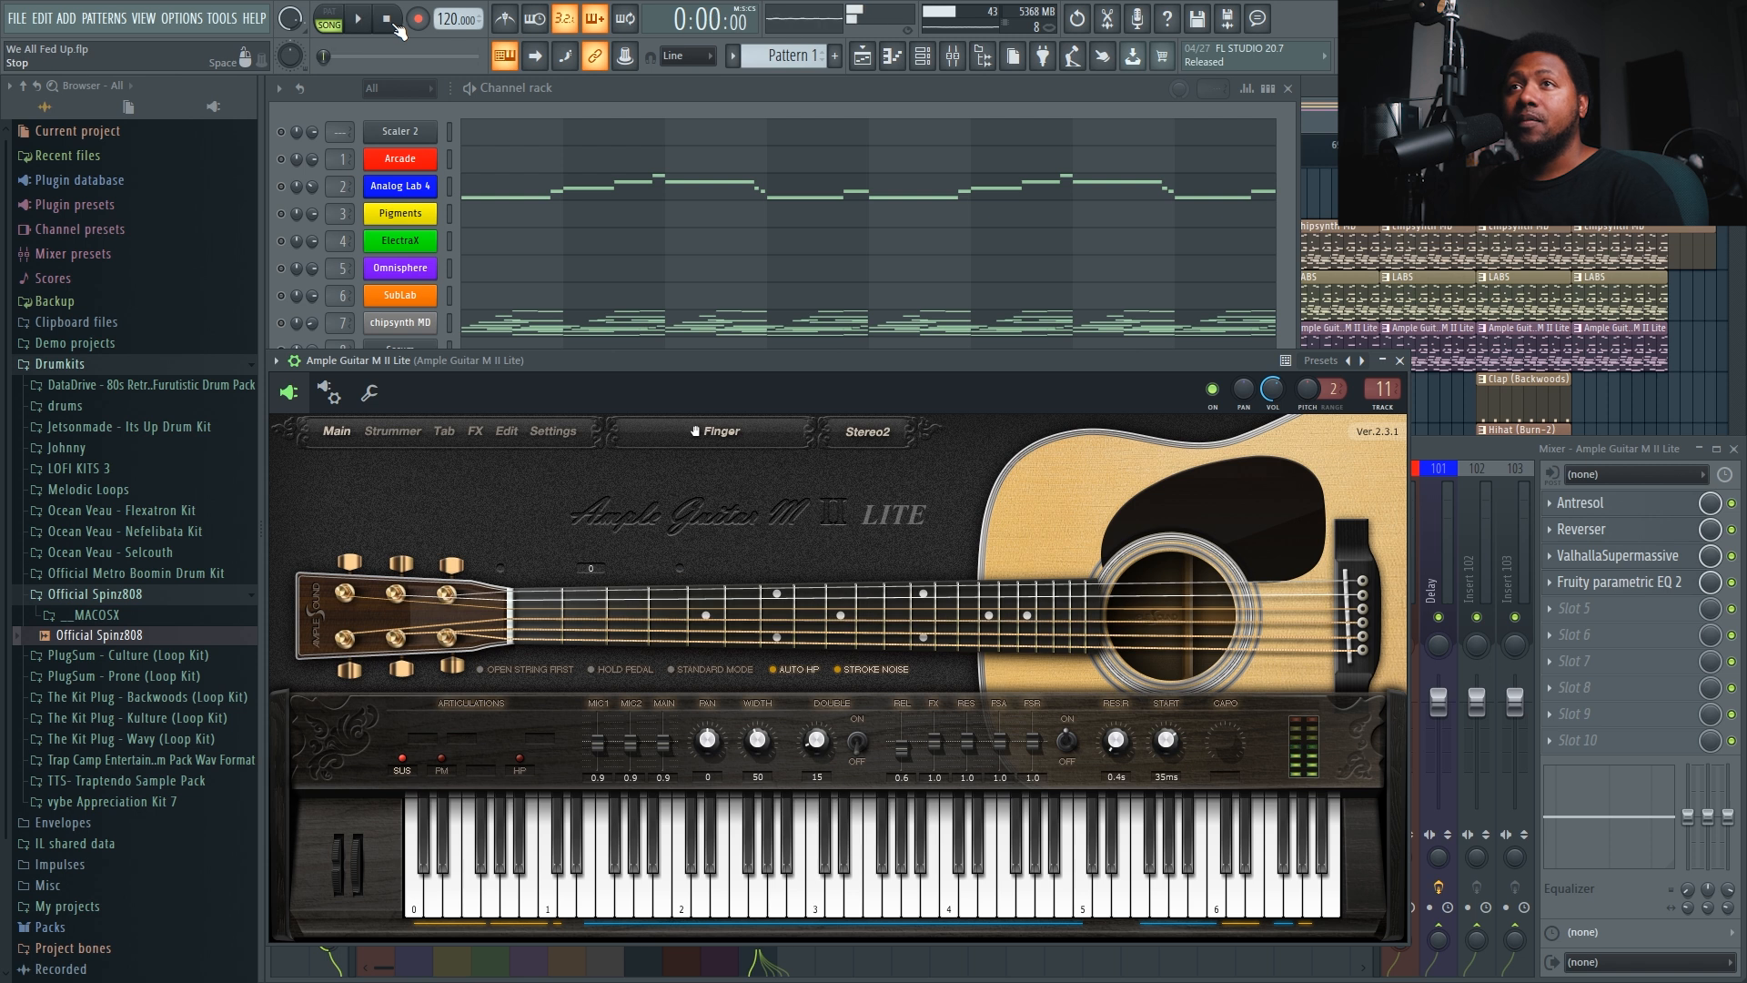
pyautogui.click(388, 20)
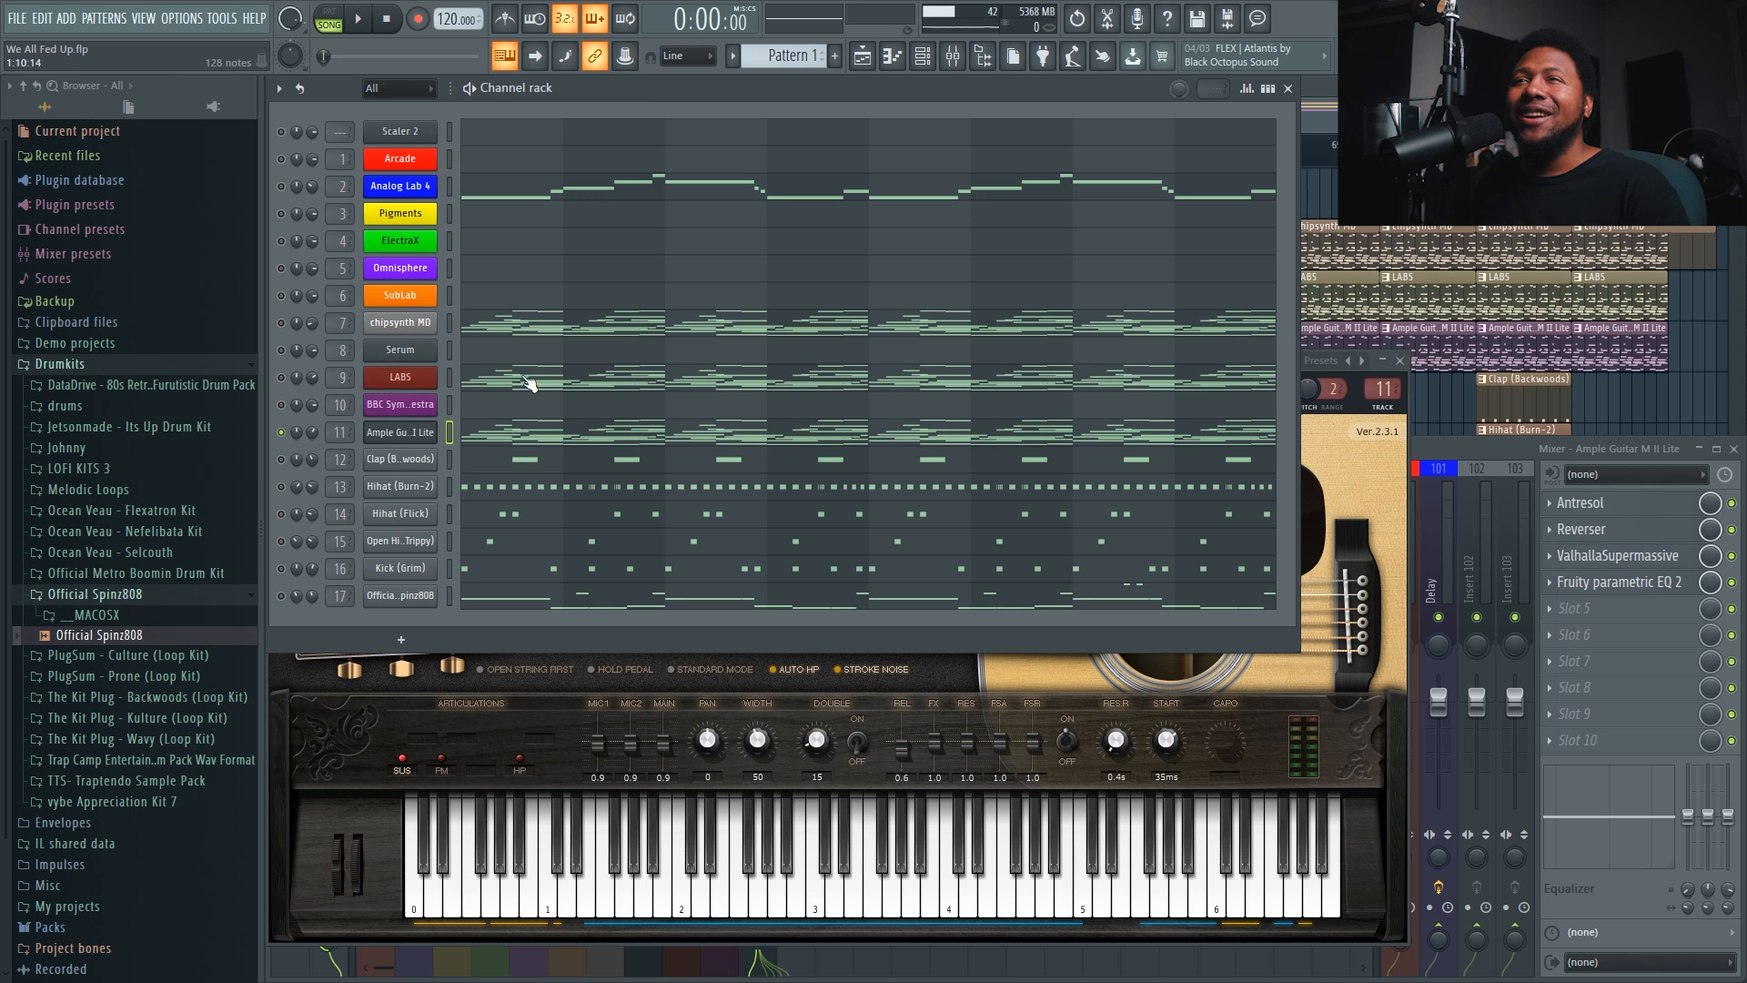
# - Examine the Ample Guitar M II Lite channel's melody notes in the piano roll
pyautogui.click(512, 435)
pyautogui.scroll(-4, 510, 428)
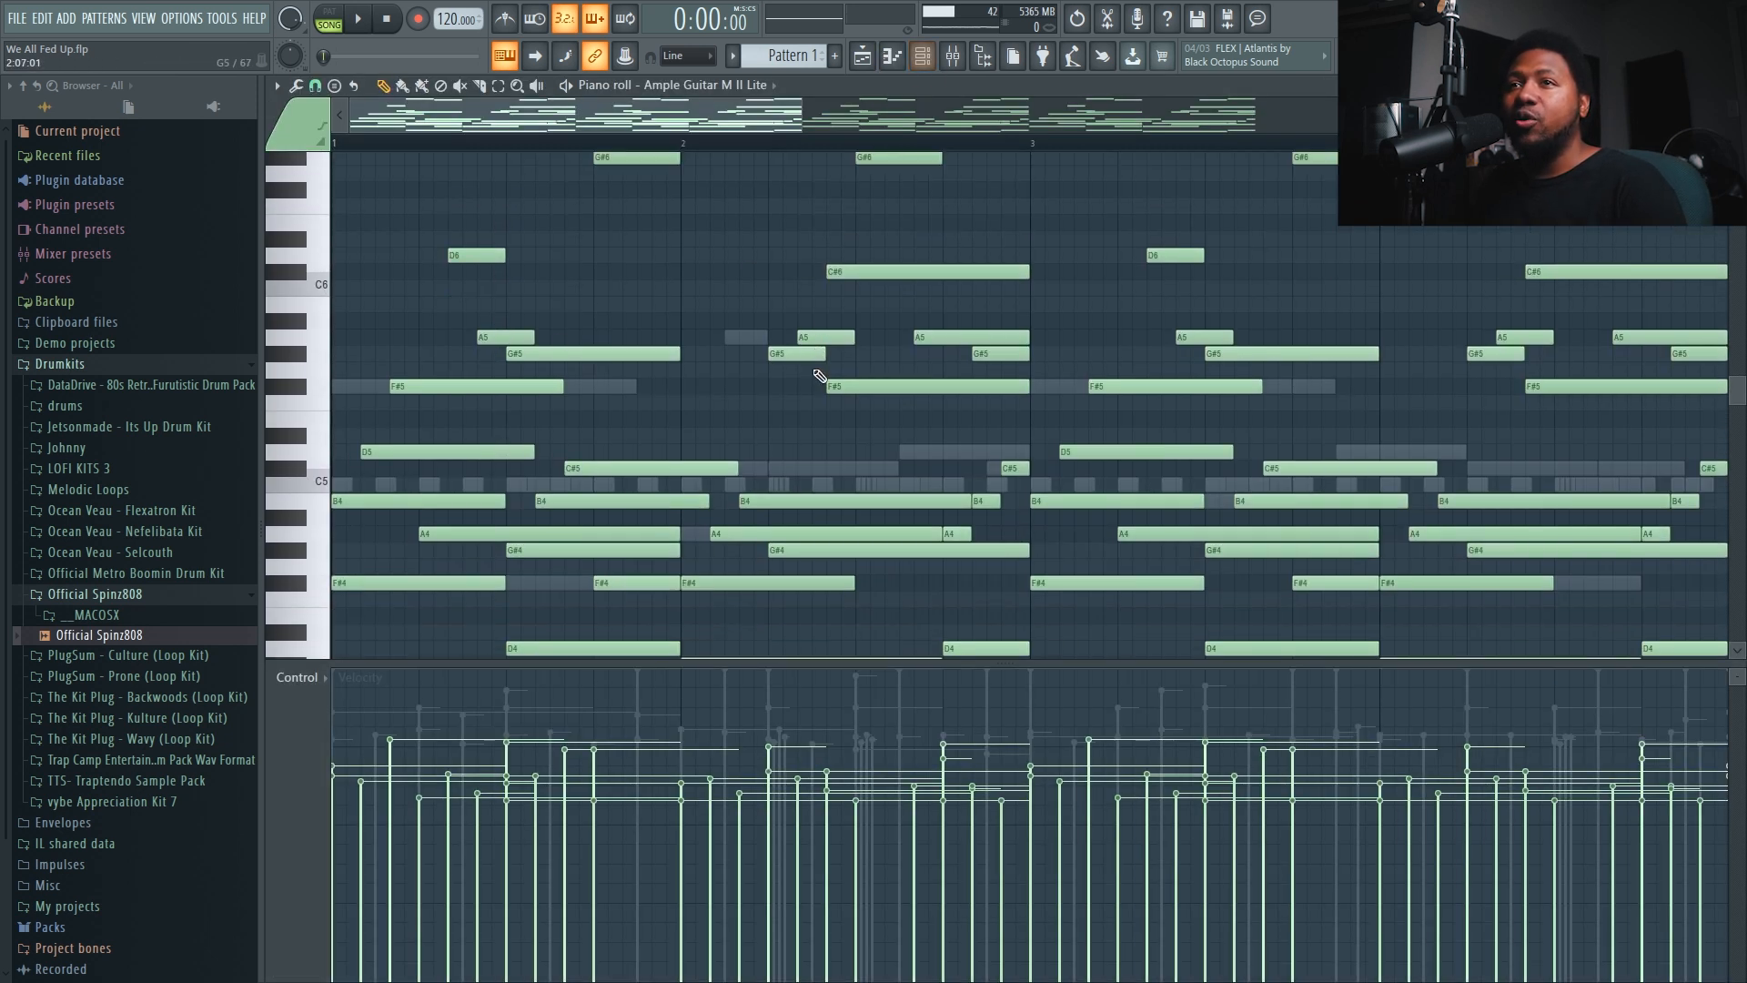
pyautogui.scroll(-1, 819, 157)
pyautogui.scroll(-4, 768, 148)
pyautogui.scroll(2, 772, 273)
# - Clone the Ample Guitar M II Lite channel and open the clone's empty piano roll
pyautogui.click(922, 56)
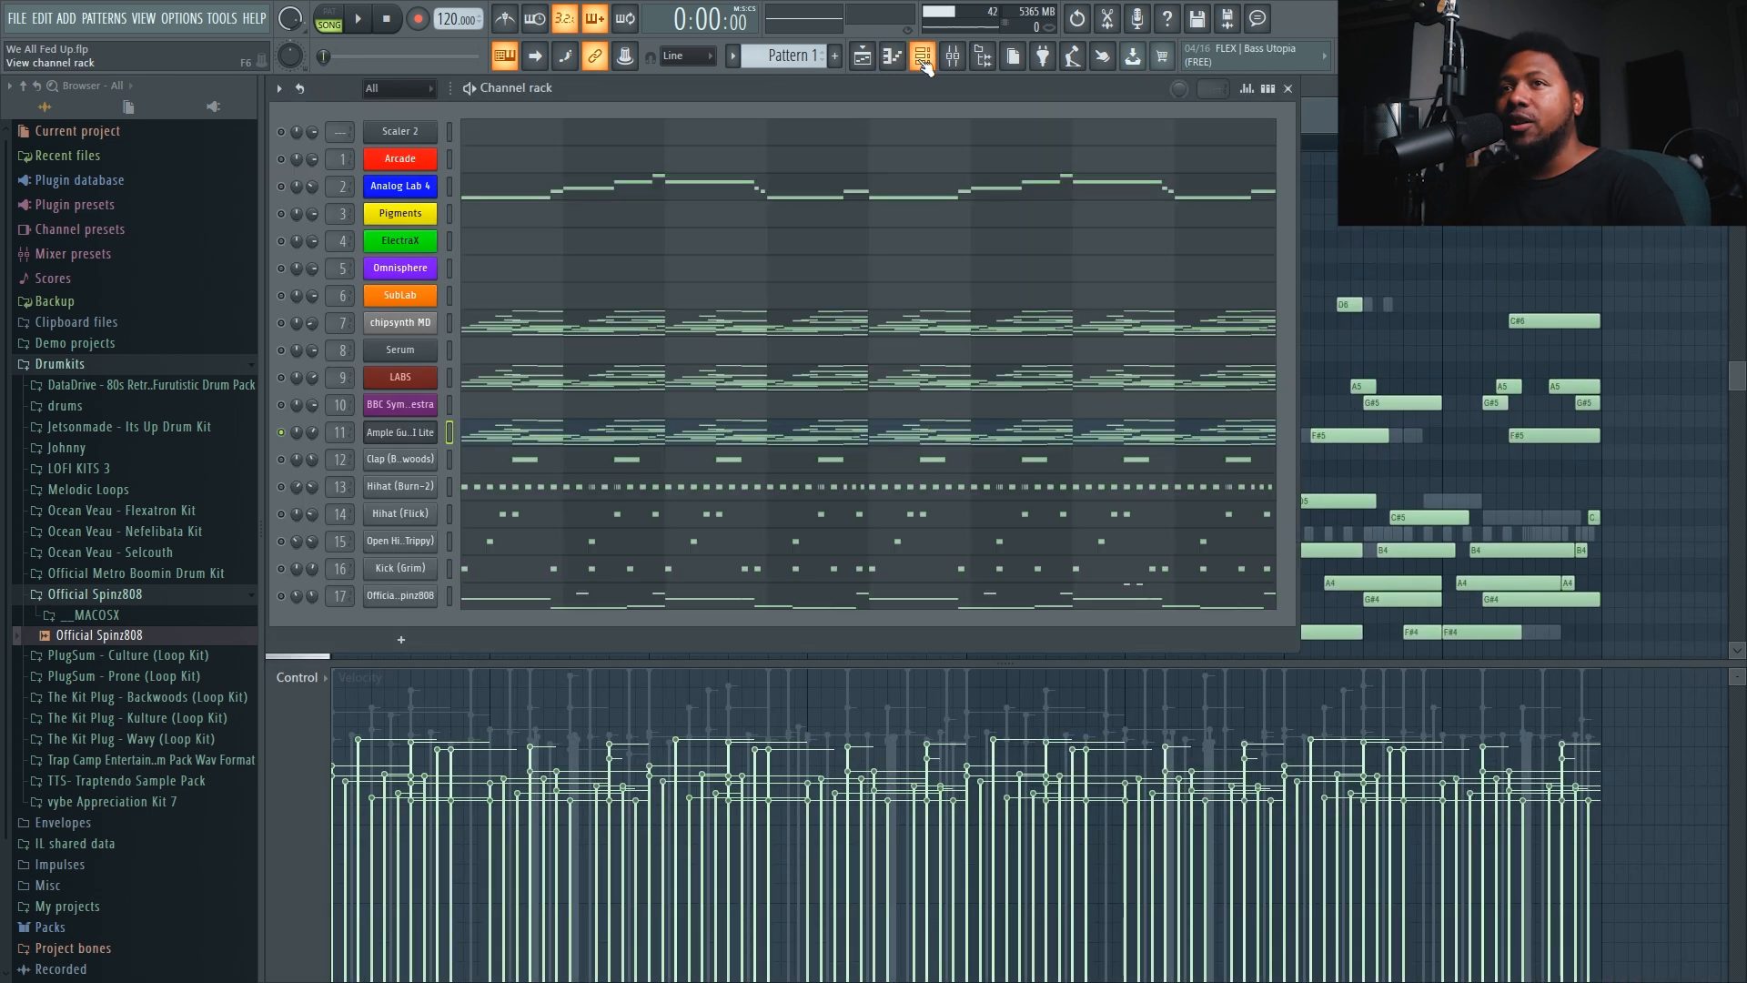
pyautogui.rightClick(405, 445)
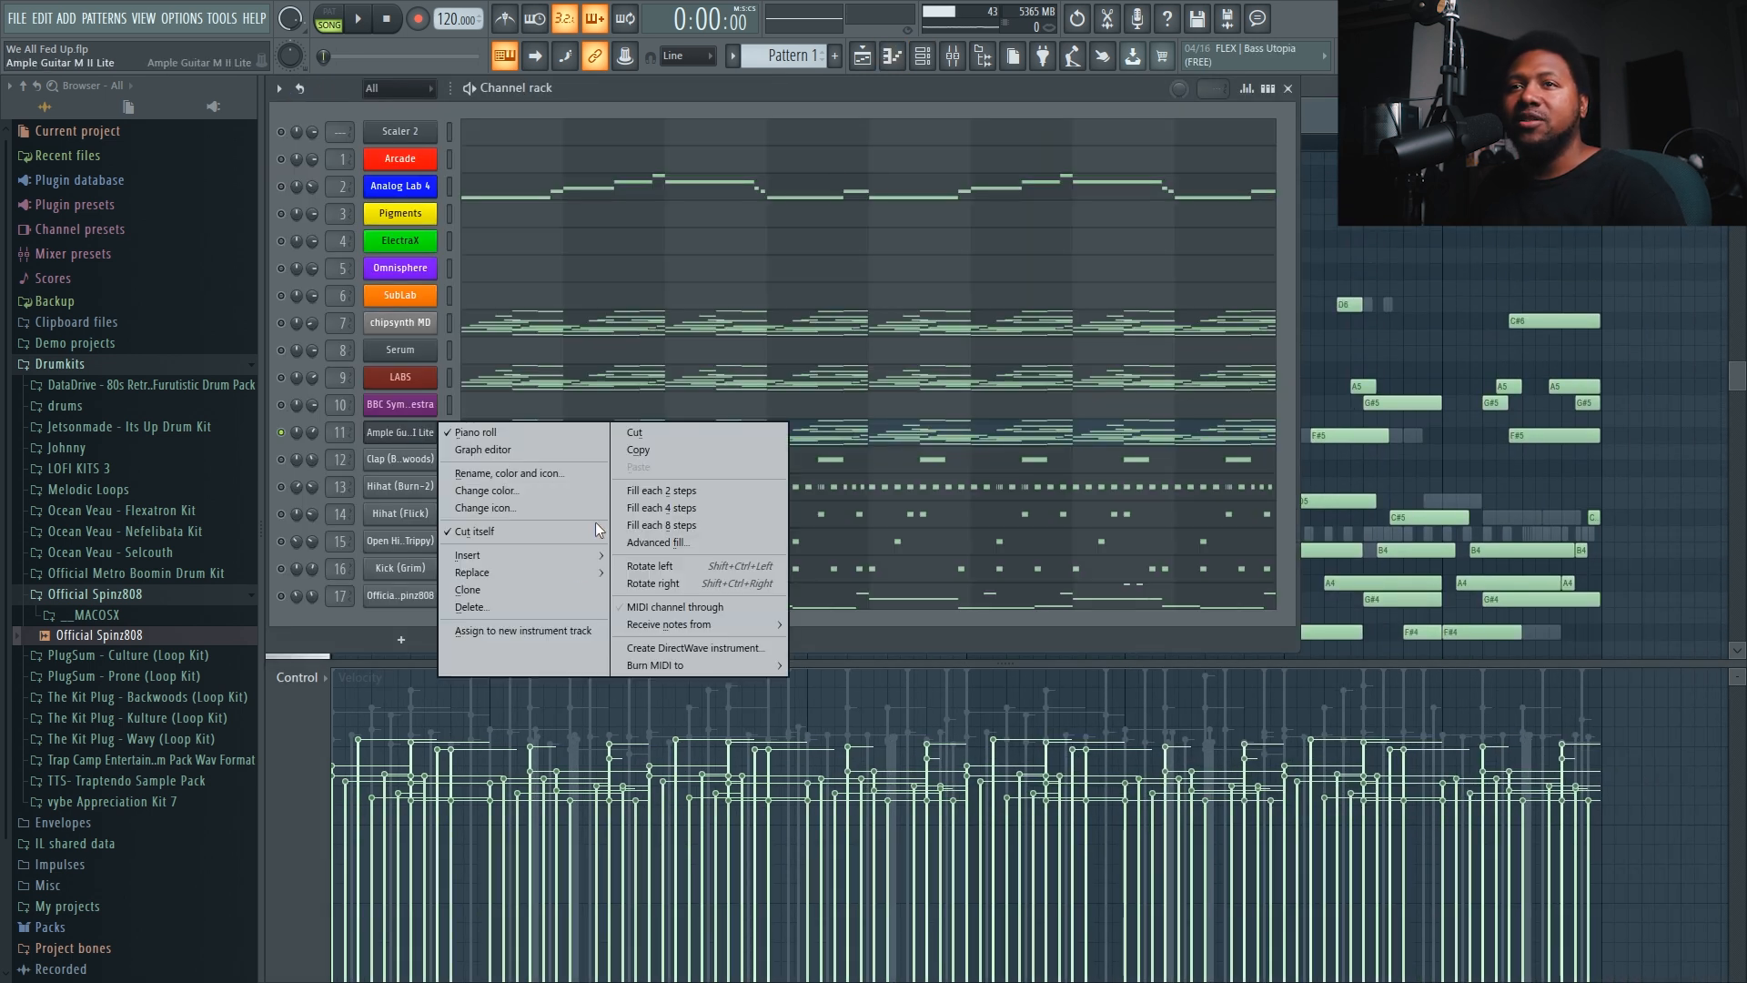
pyautogui.click(554, 592)
pyautogui.scroll(-3, 494, 464)
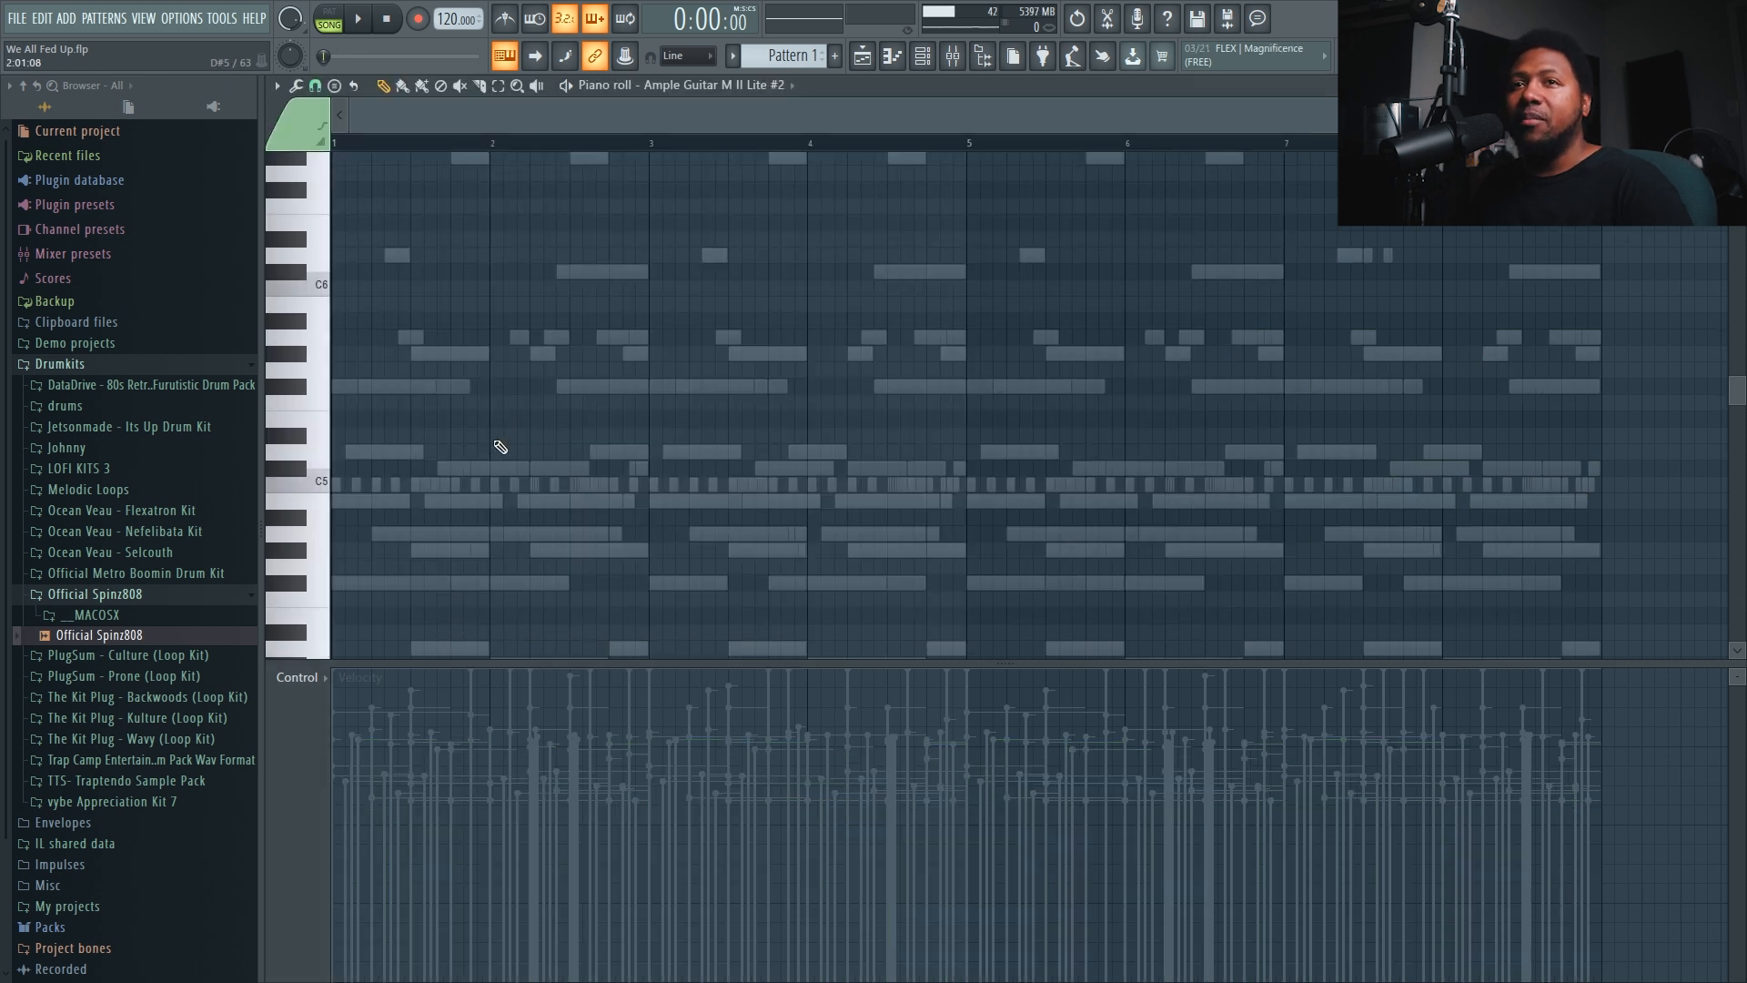
# - Review the piano roll's helper options, including ghost channels and scale highlighting
pyautogui.click(277, 86)
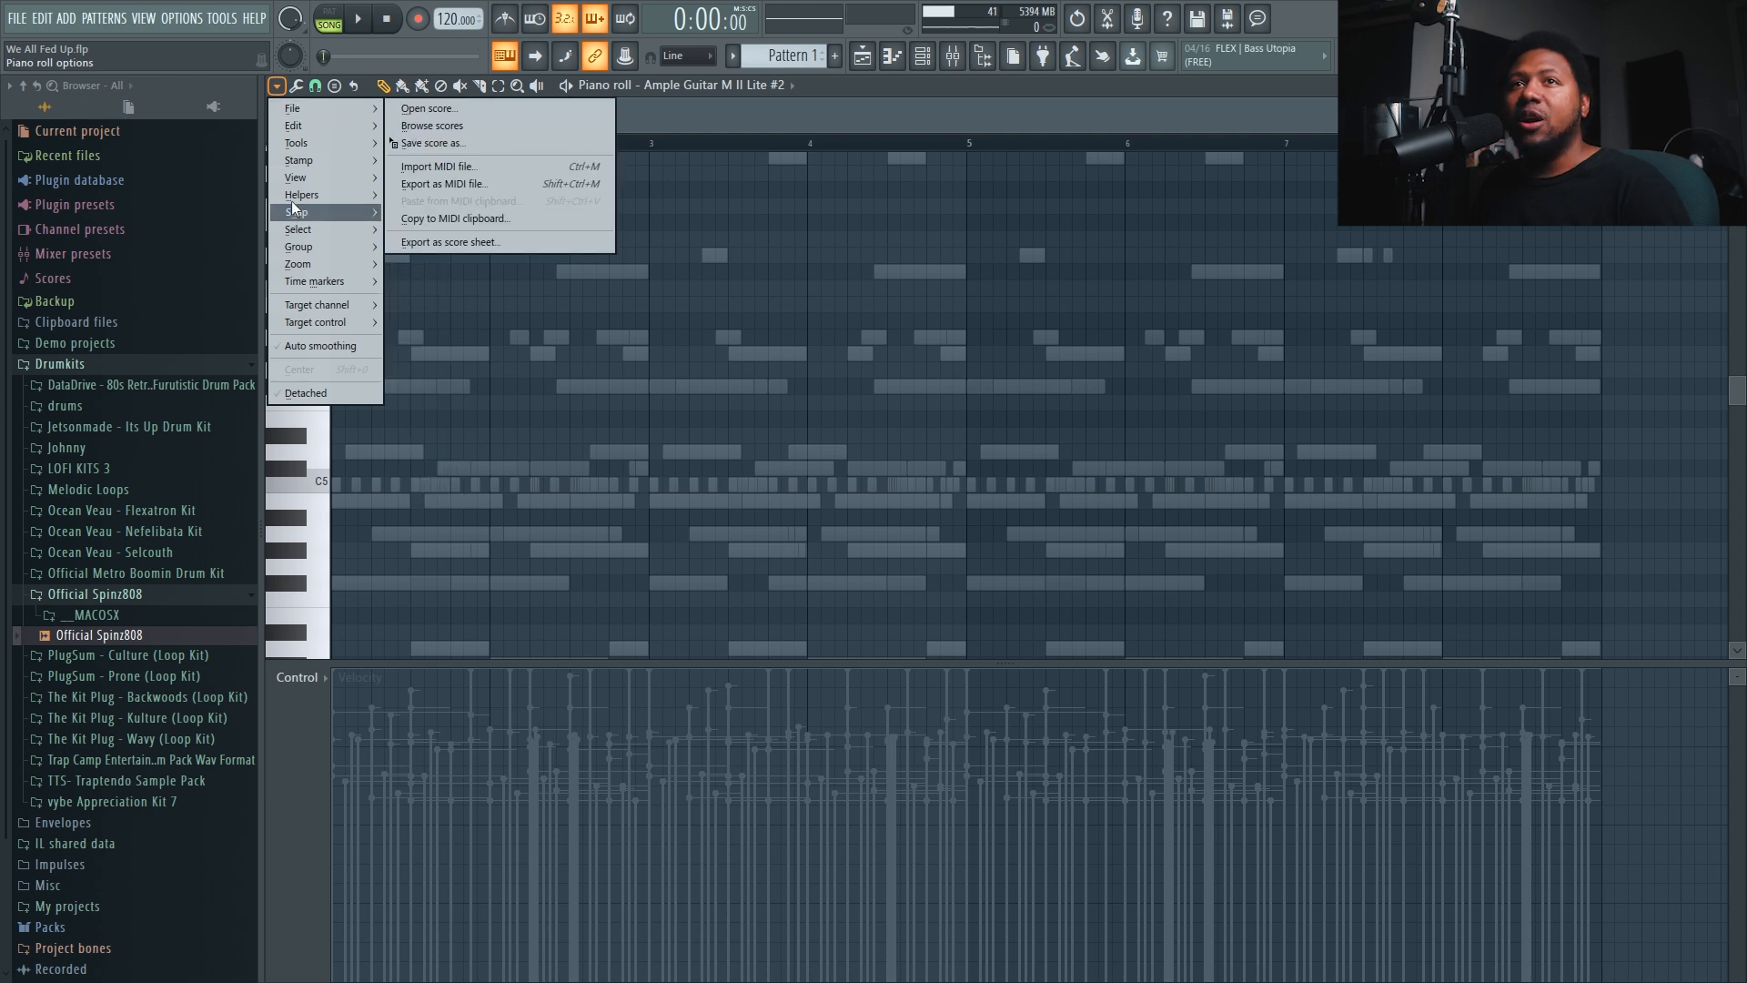
pyautogui.moveTo(295, 198)
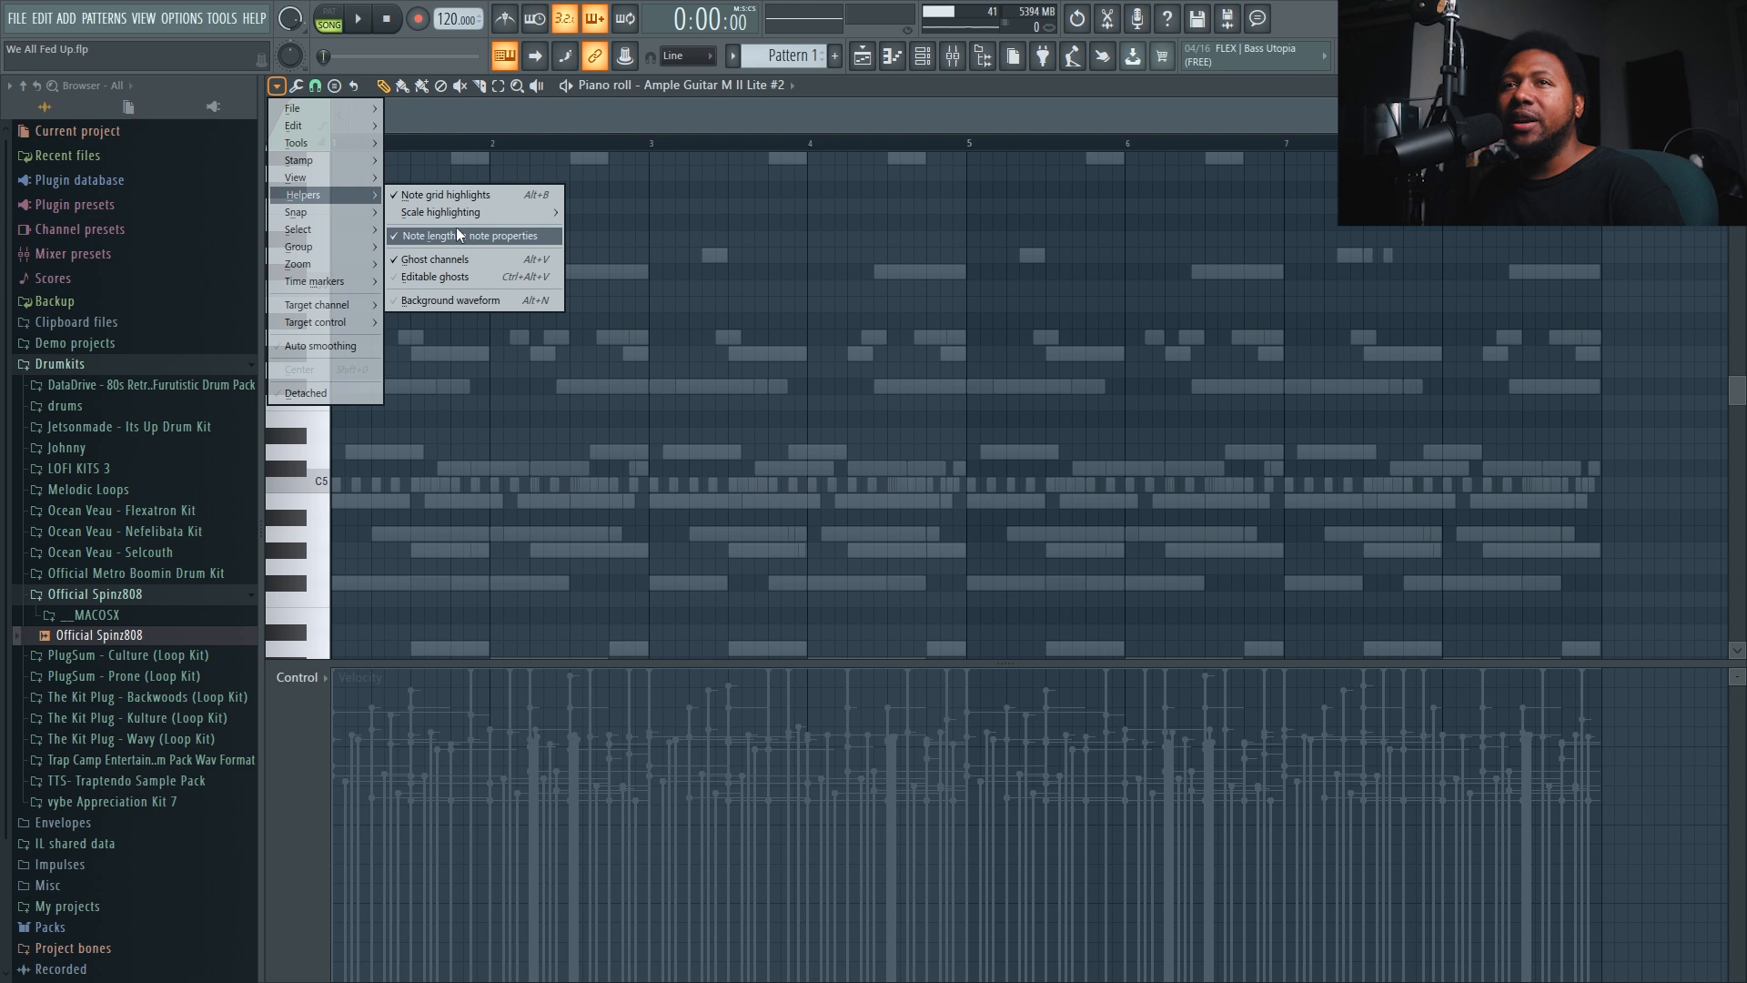
pyautogui.moveTo(473, 211)
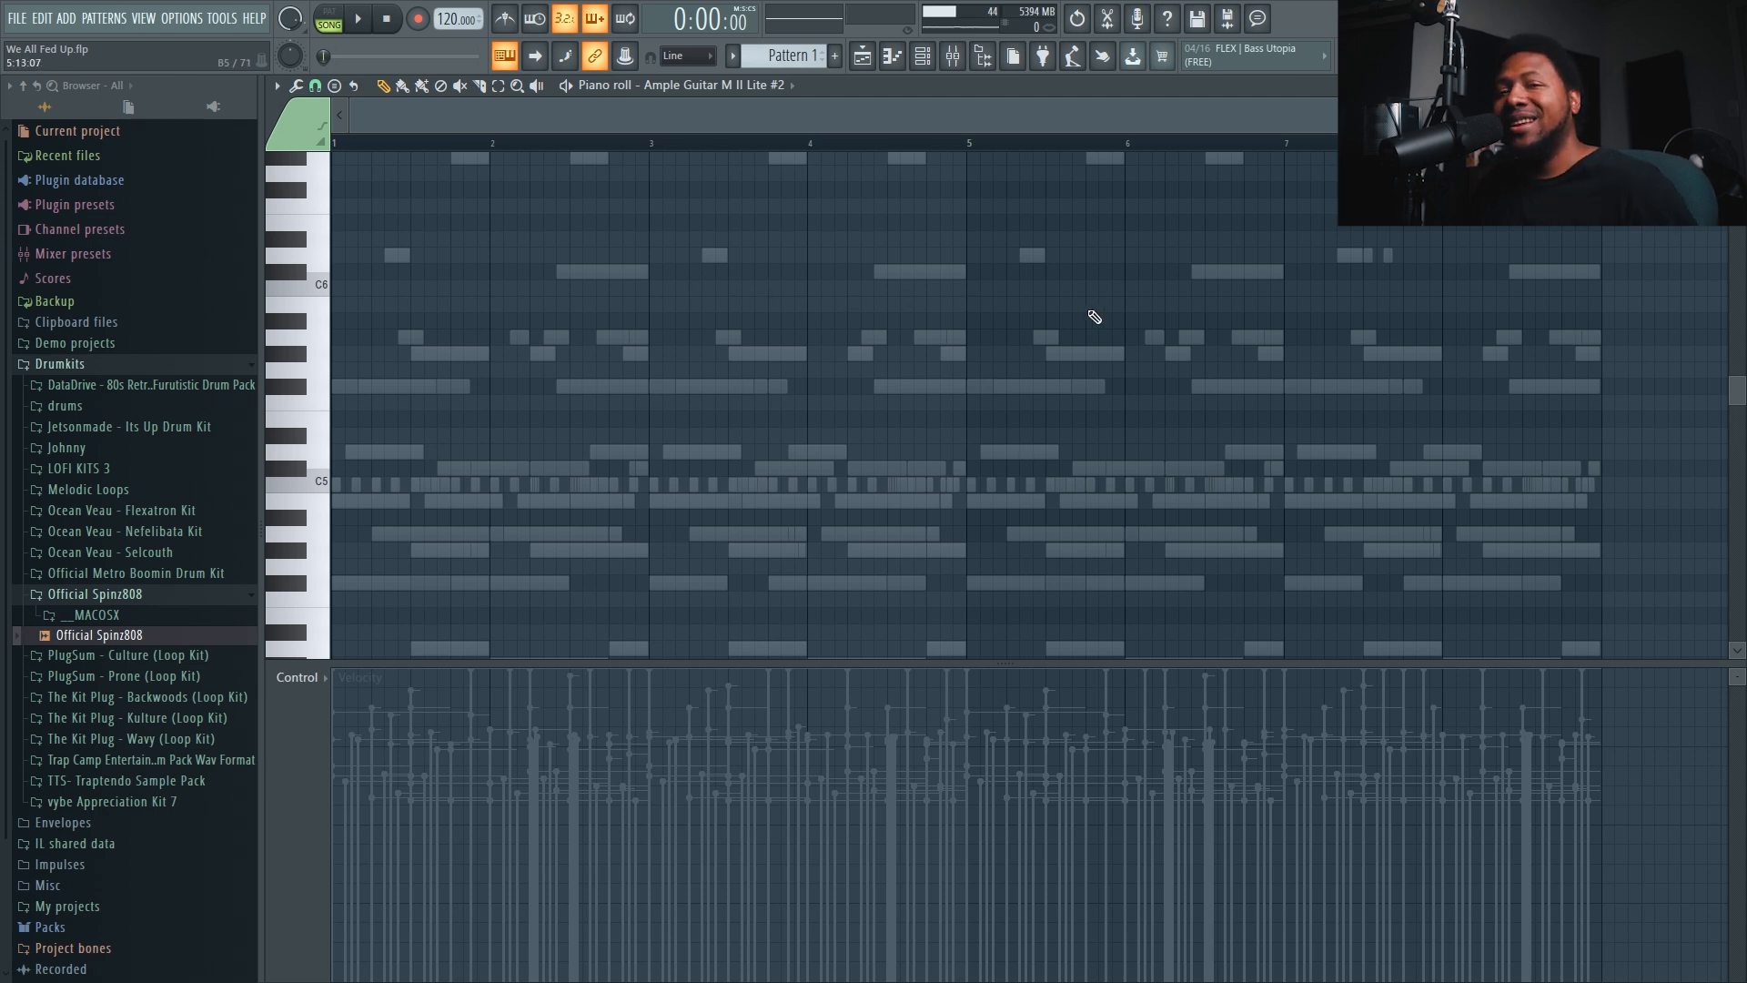
# - Draw a one-bar chord of D#5, G5 and B5 in bar 1, removing the extra D#6 note
pyautogui.click(340, 436)
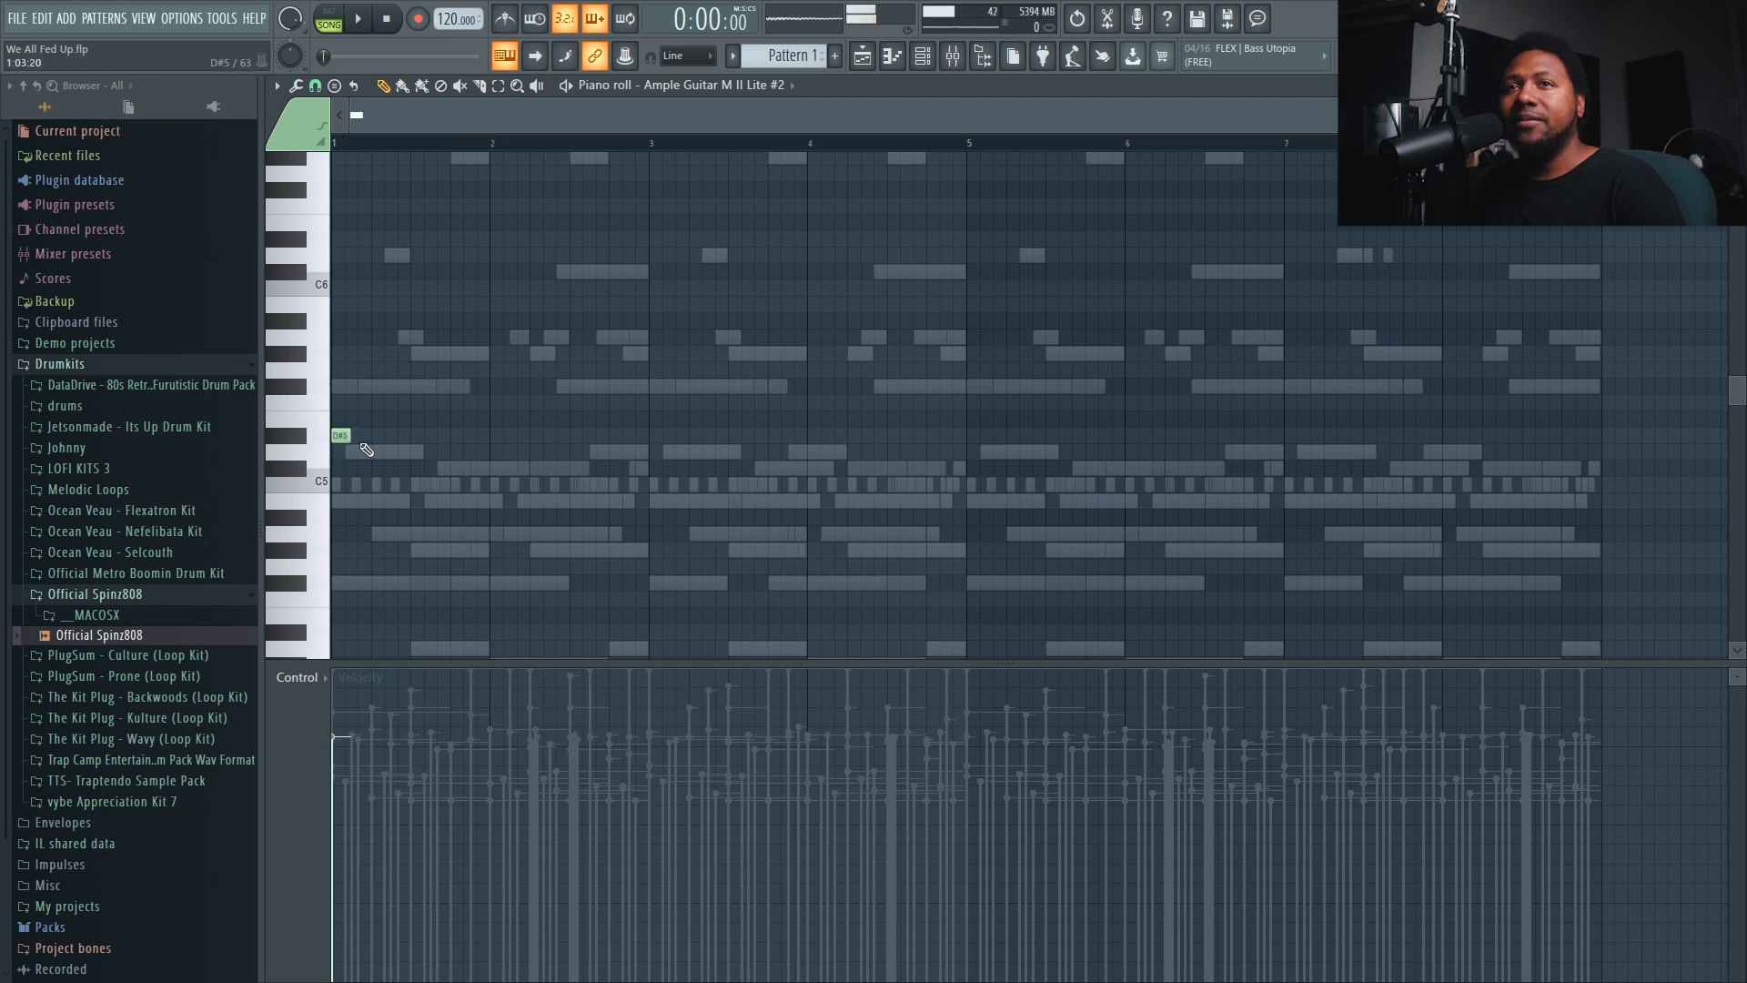
pyautogui.moveTo(353, 441); pyautogui.dragTo(487, 450)
pyautogui.click(379, 403)
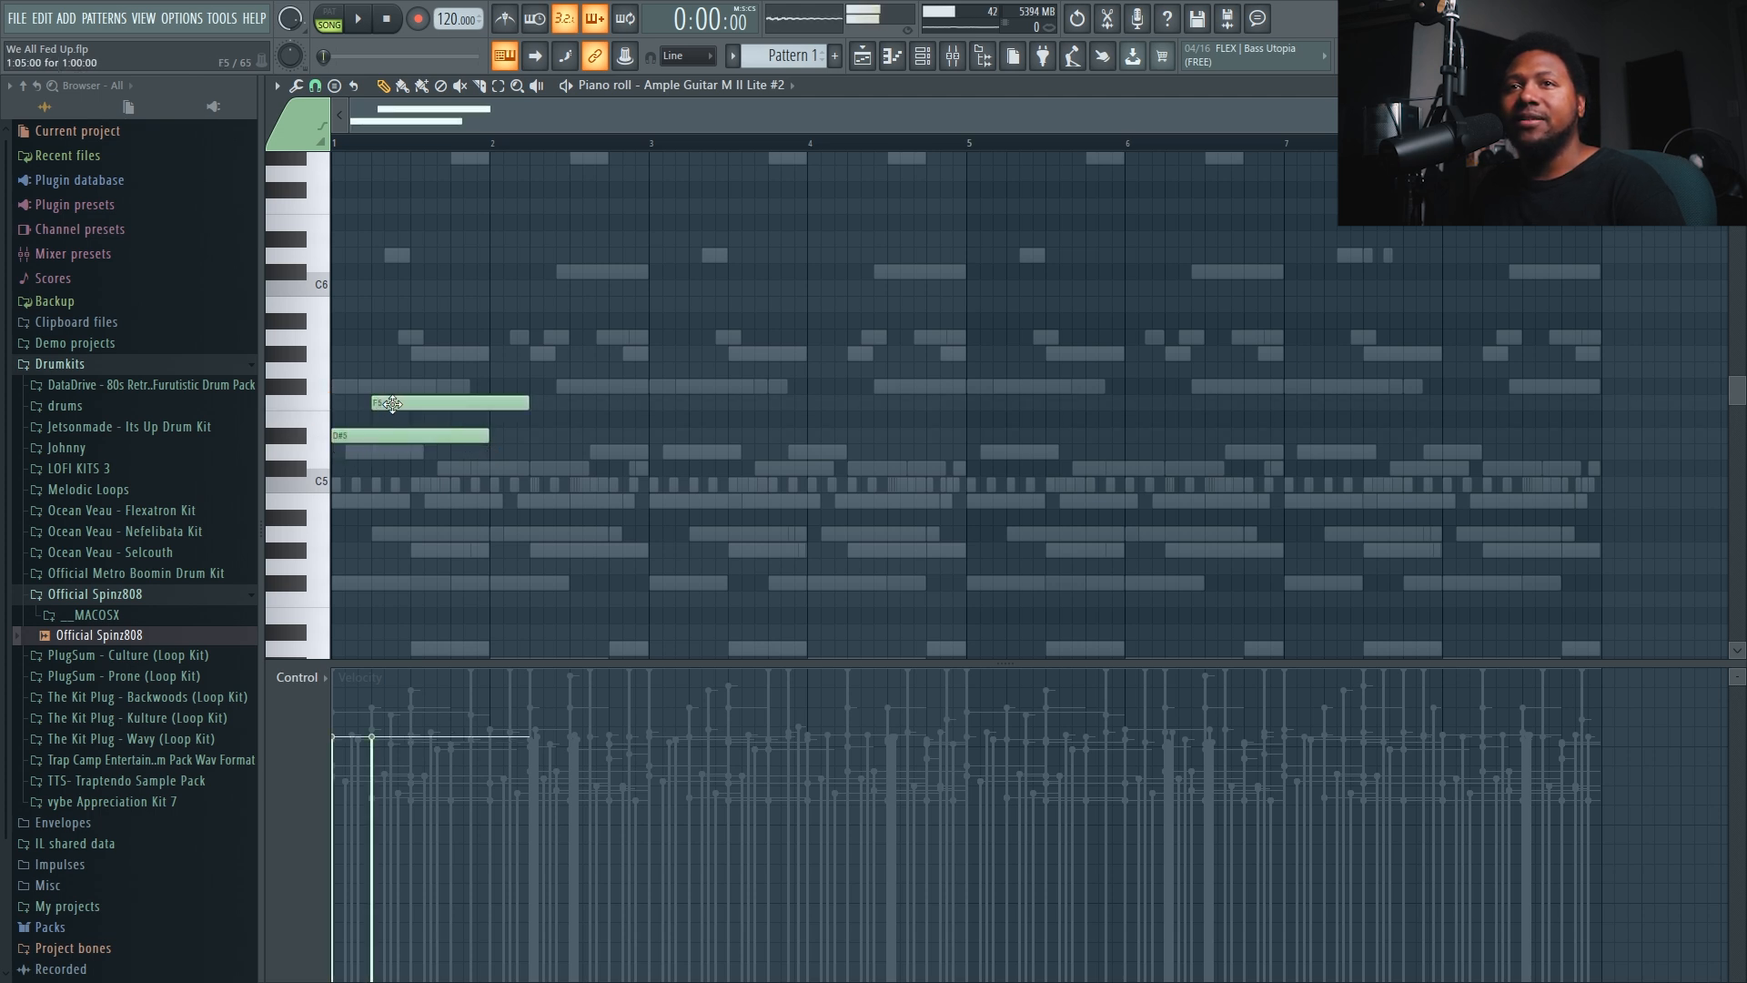
pyautogui.moveTo(380, 403); pyautogui.dragTo(338, 365)
pyautogui.click(335, 303)
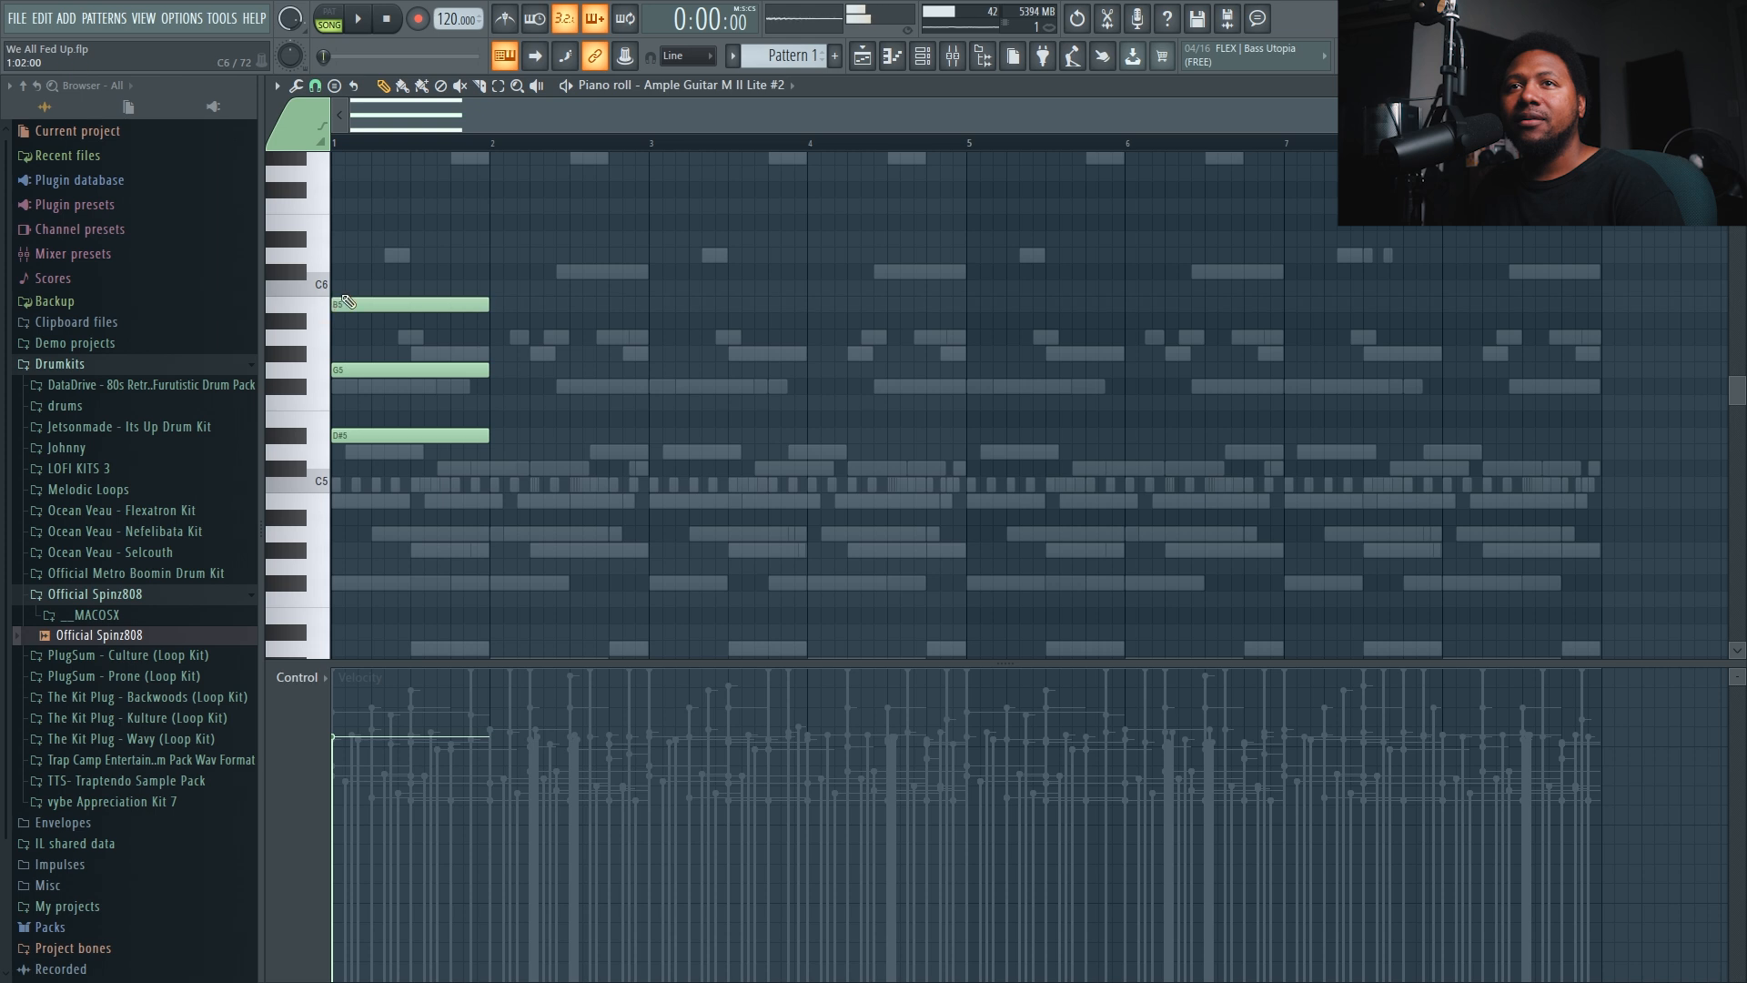
pyautogui.click(353, 241)
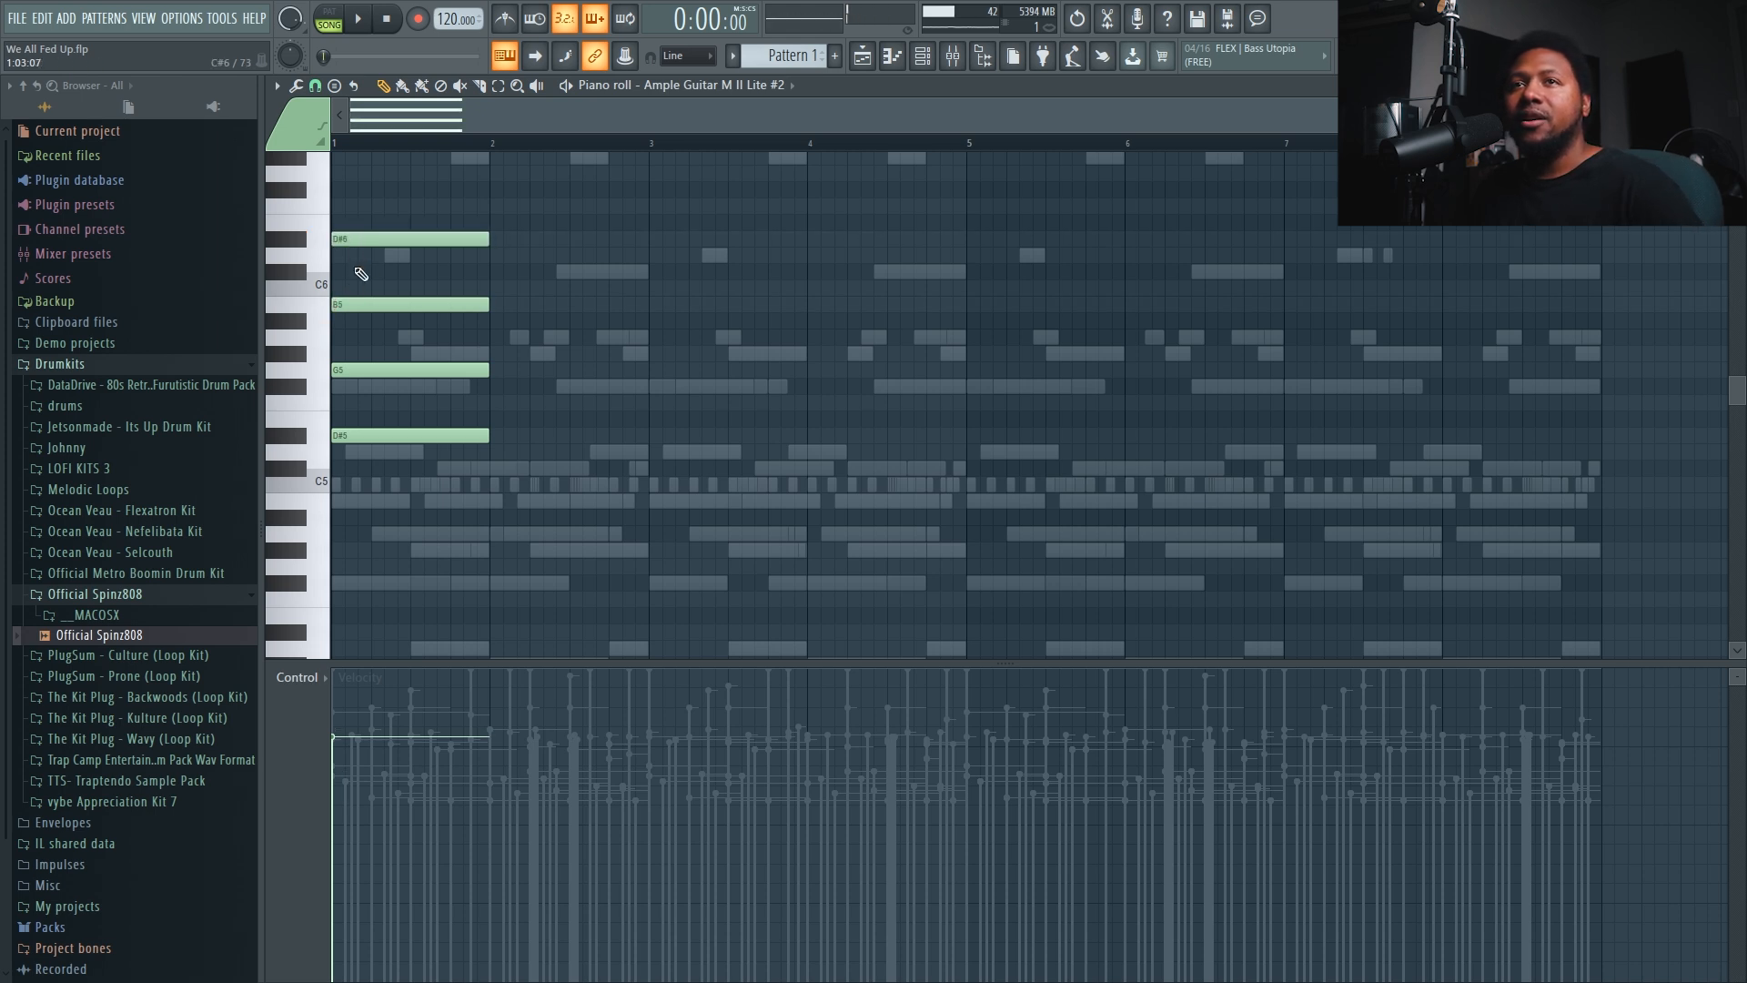
pyautogui.rightClick(362, 245)
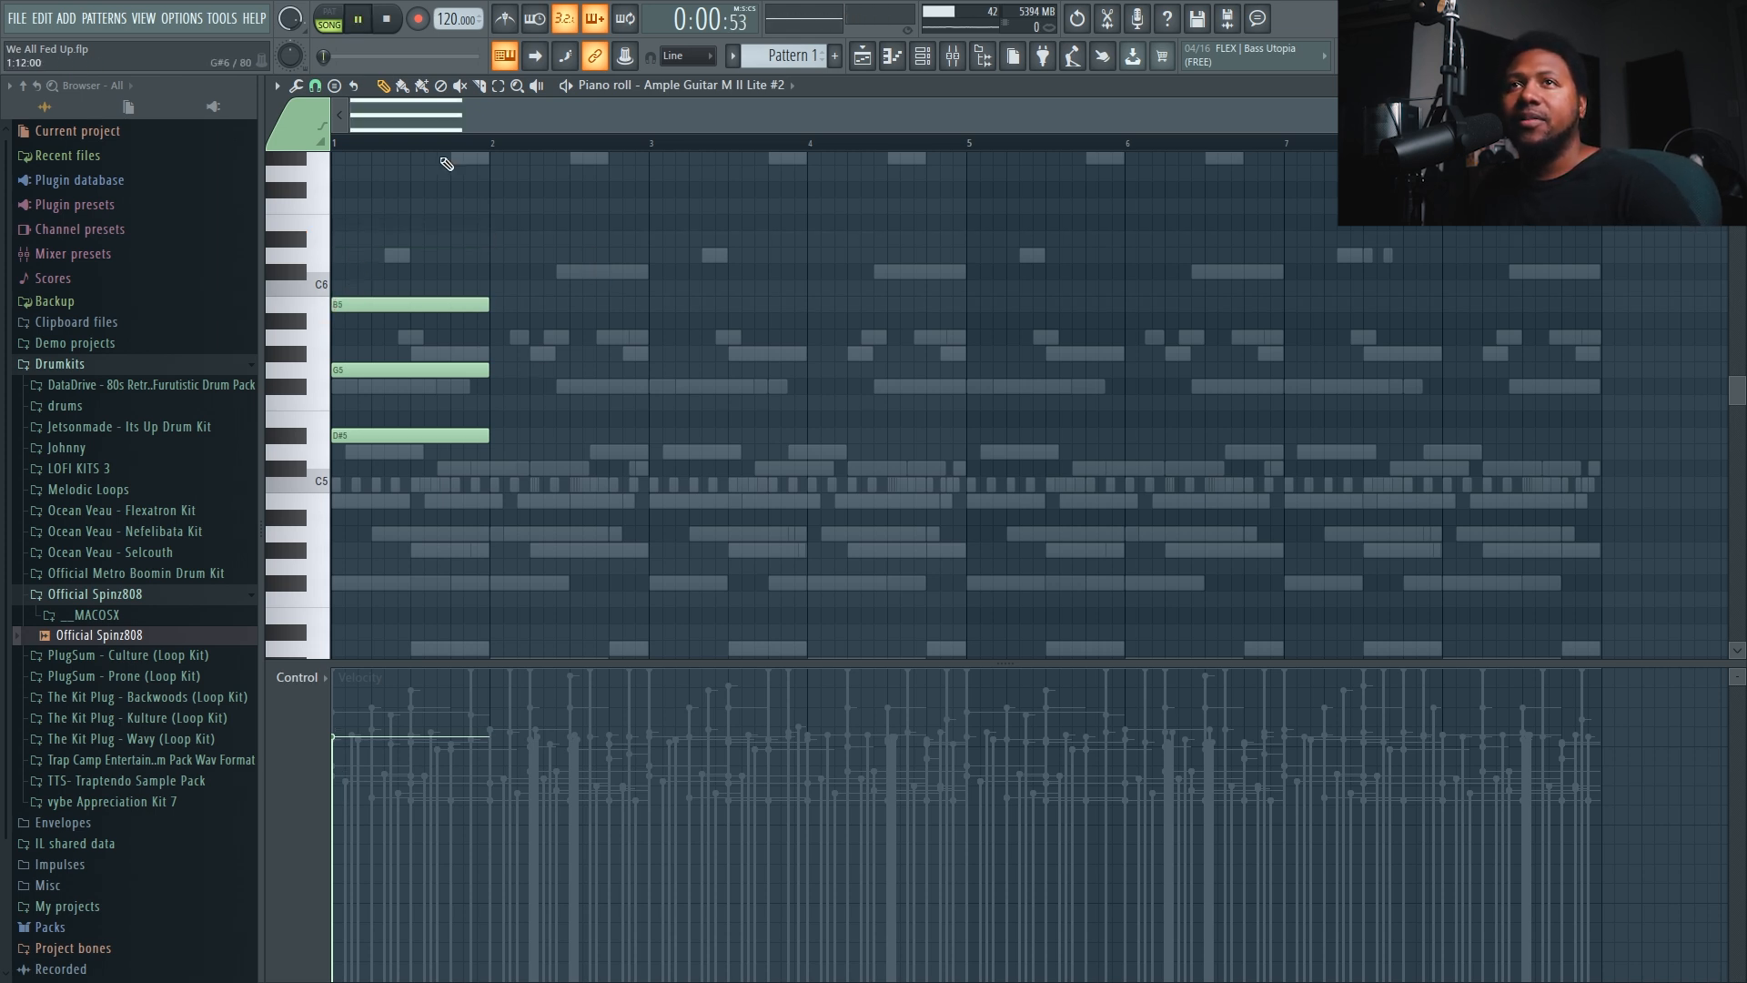
# - Switch playback from song to pattern mode and audition the first chord
pyautogui.click(335, 23)
pyautogui.press('space')
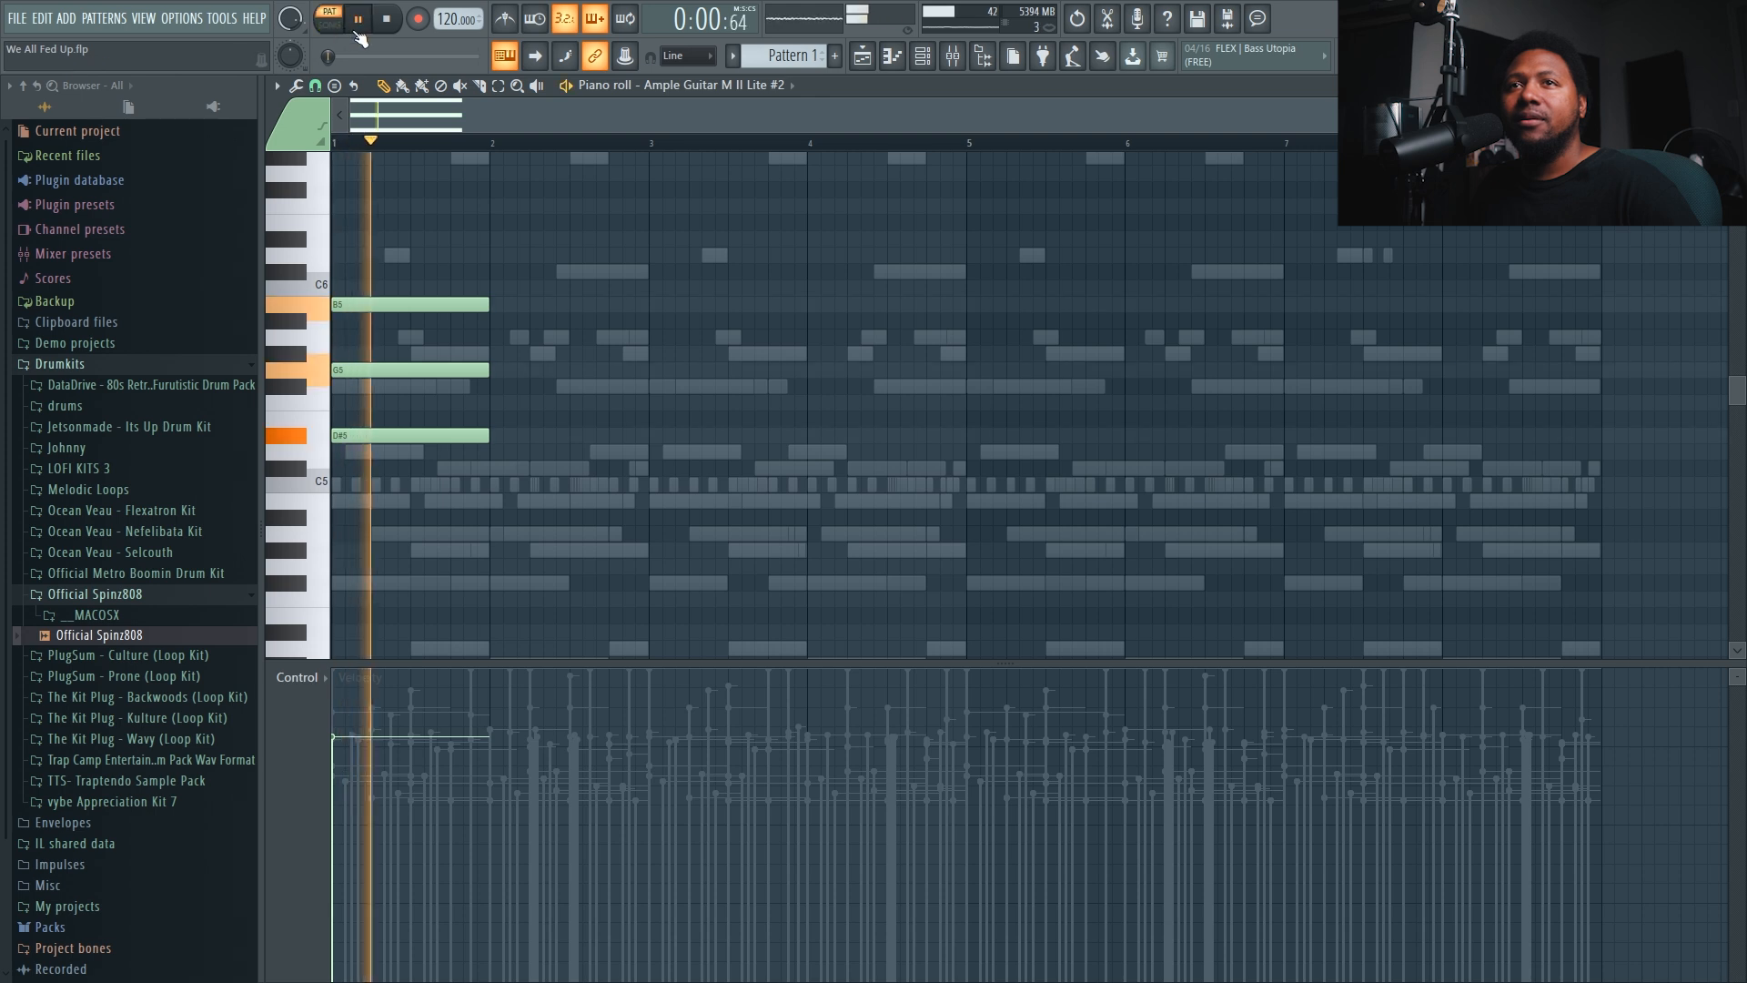
pyautogui.press('space')
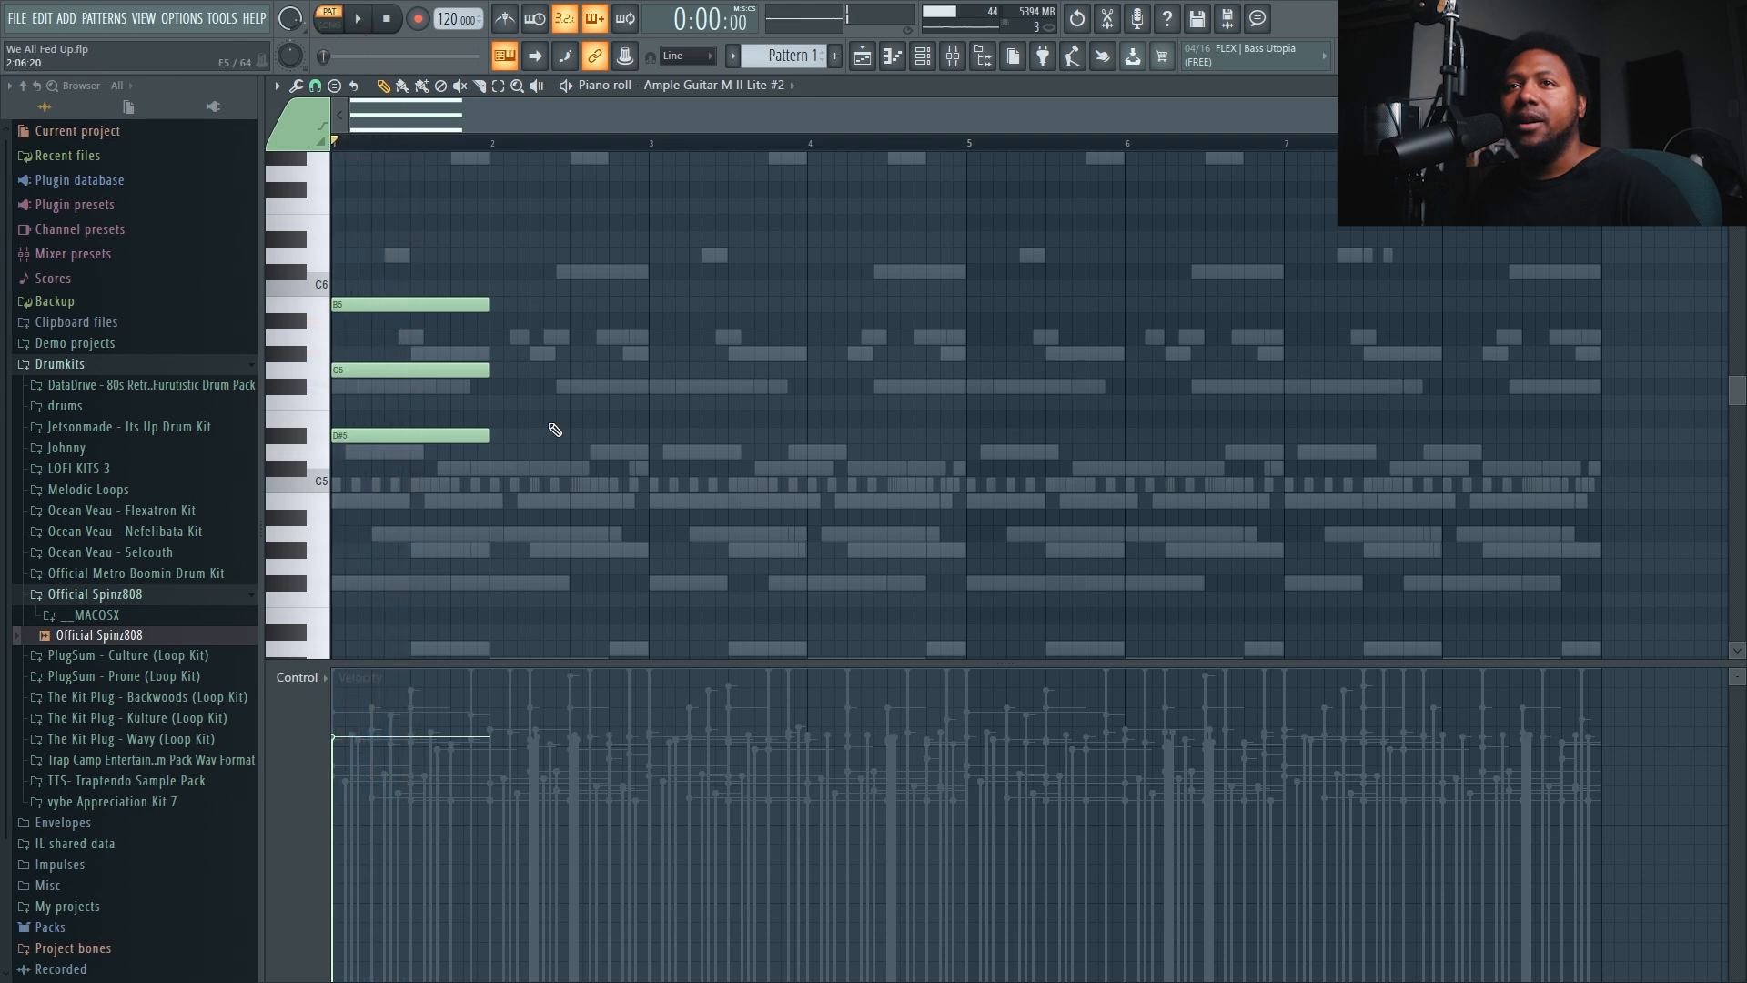
# - Draw a one-bar chord of D5, F5 and G#5 in bar 2 and audition both chords
pyautogui.click(495, 452)
pyautogui.click(495, 402)
pyautogui.click(495, 353)
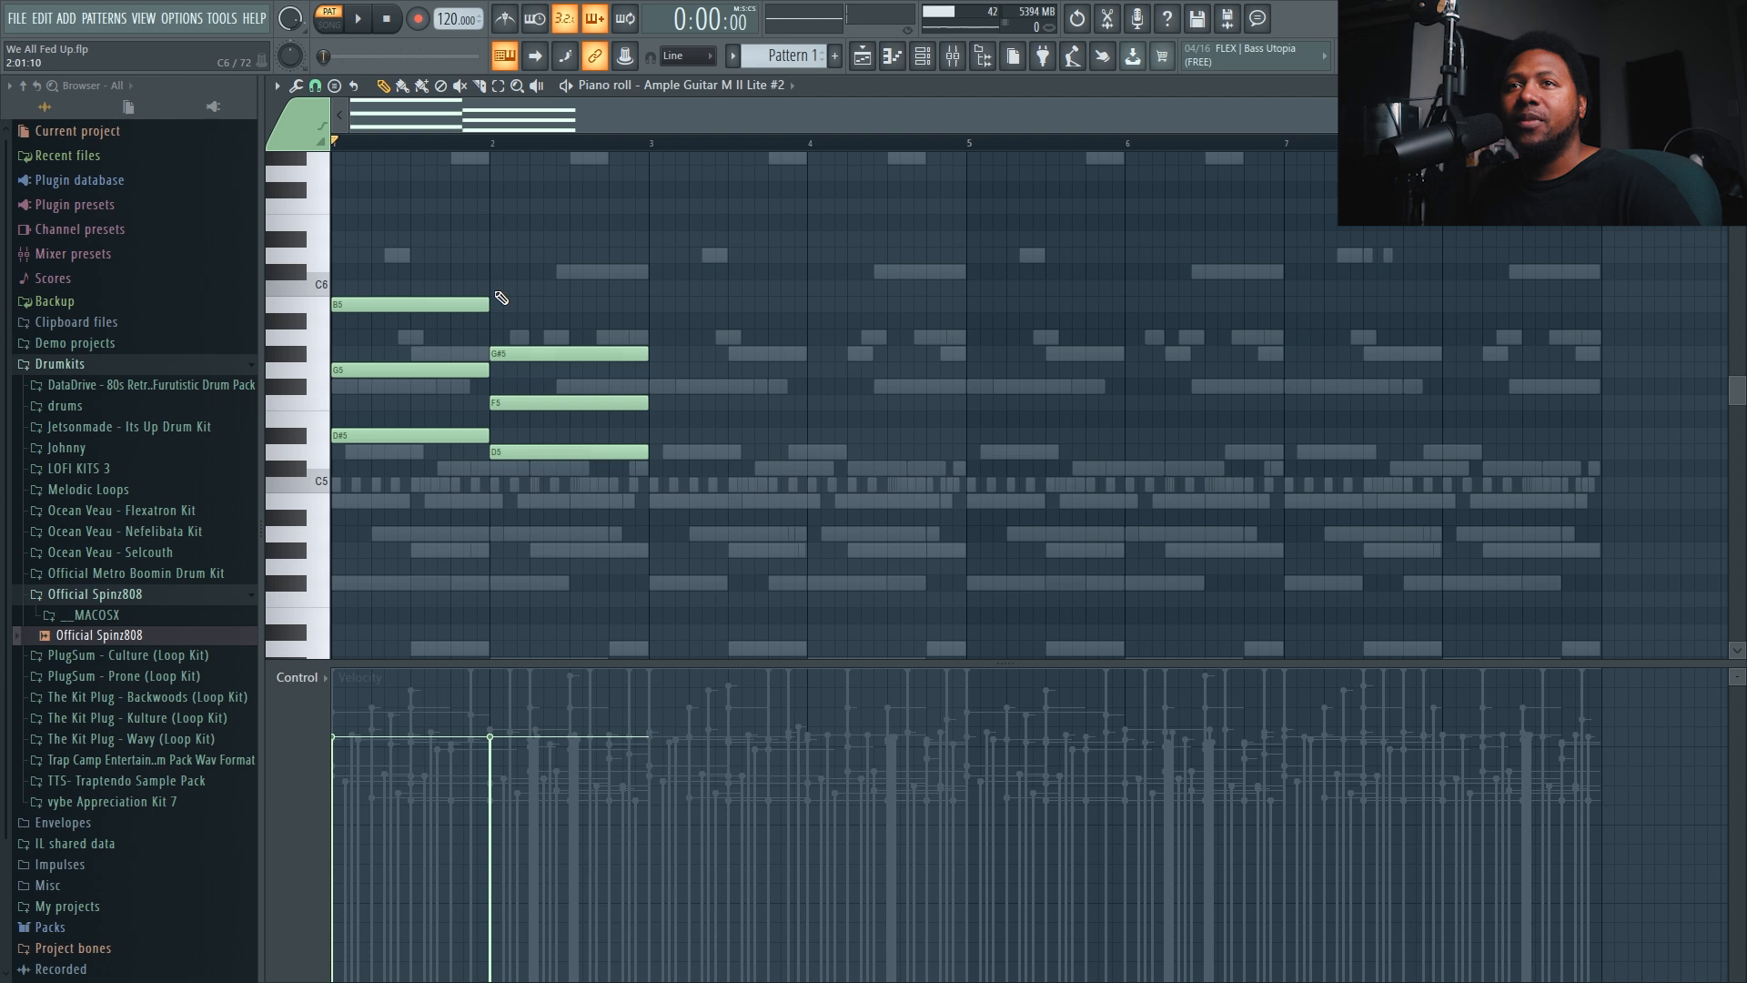
pyautogui.press('space')
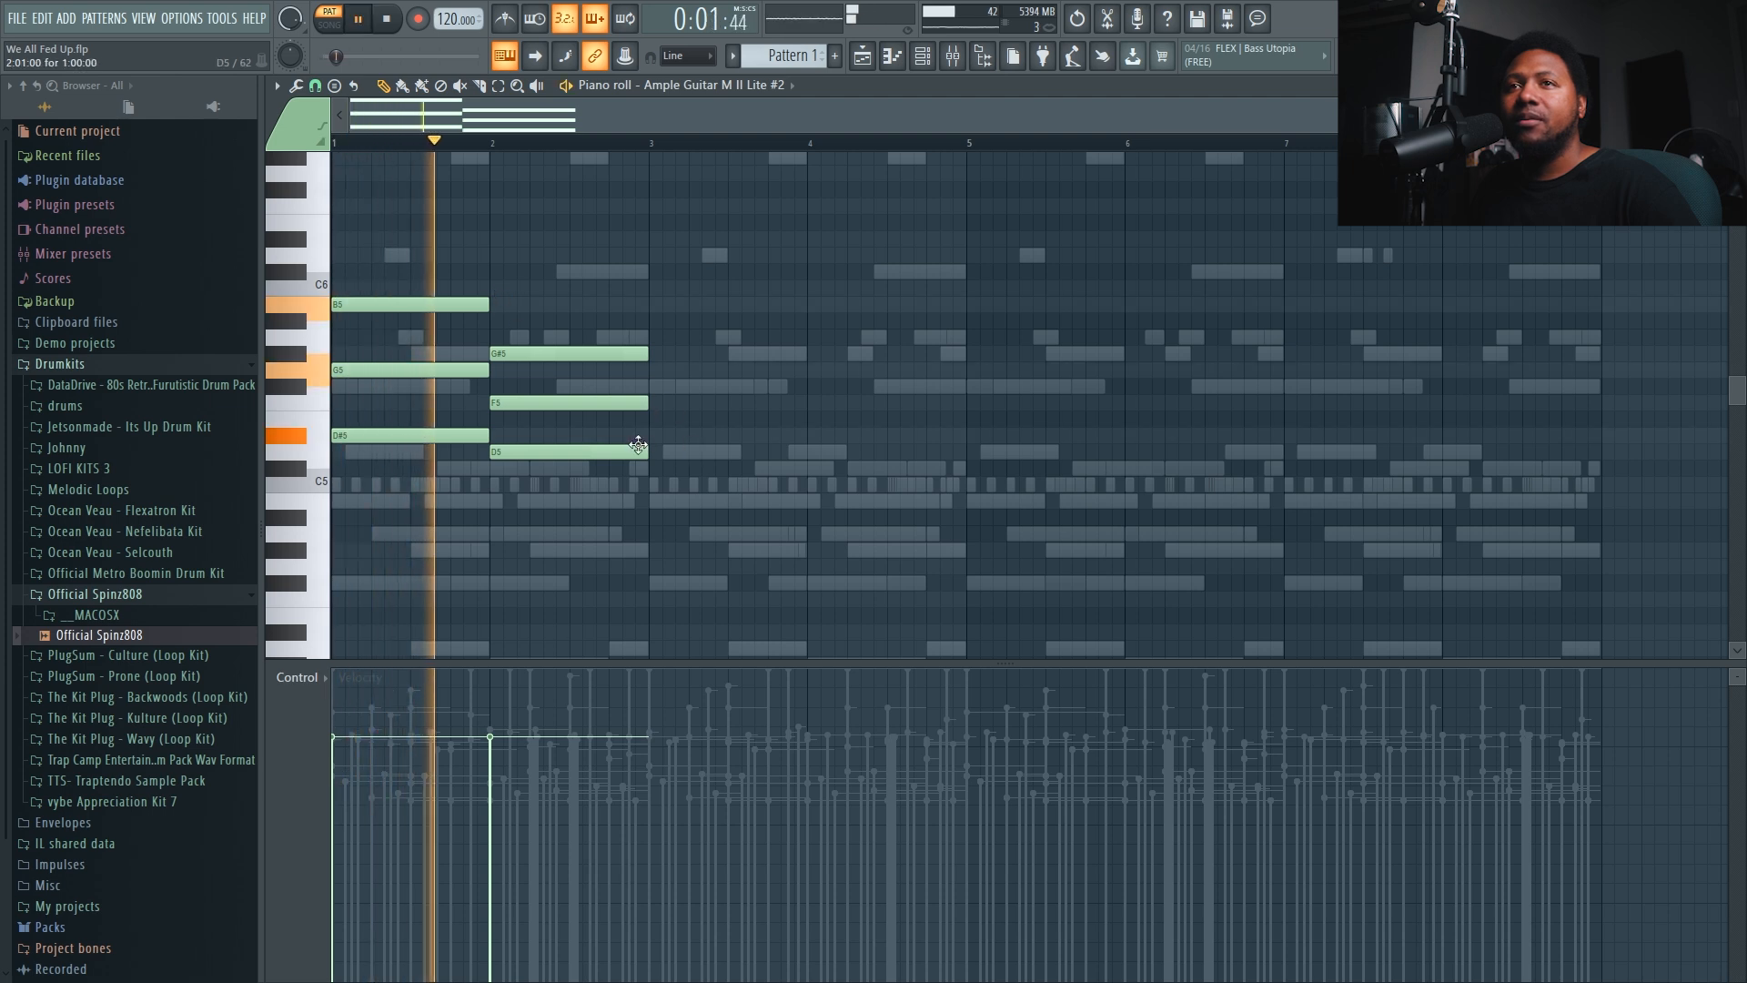
pyautogui.press('space')
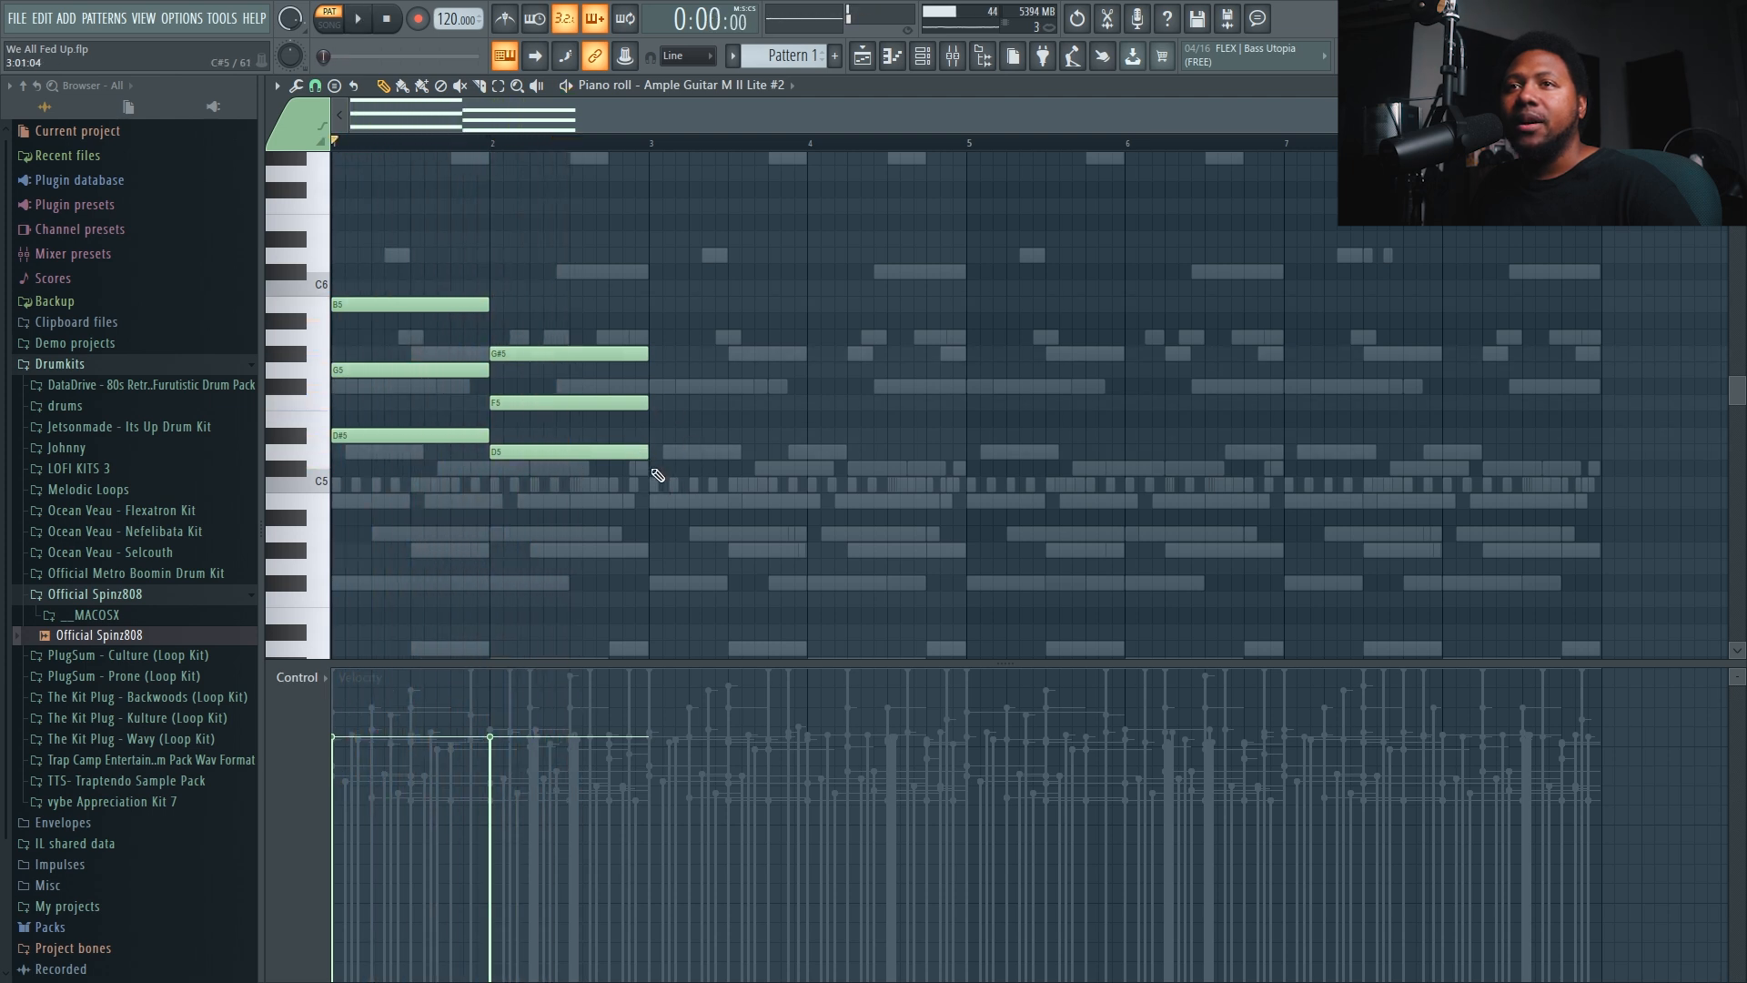
# - Draw a three-note chord aligned to the start of bar 3, audition it, and settle its pitches on B4, D5 and F5
pyautogui.click(661, 439)
pyautogui.click(661, 401)
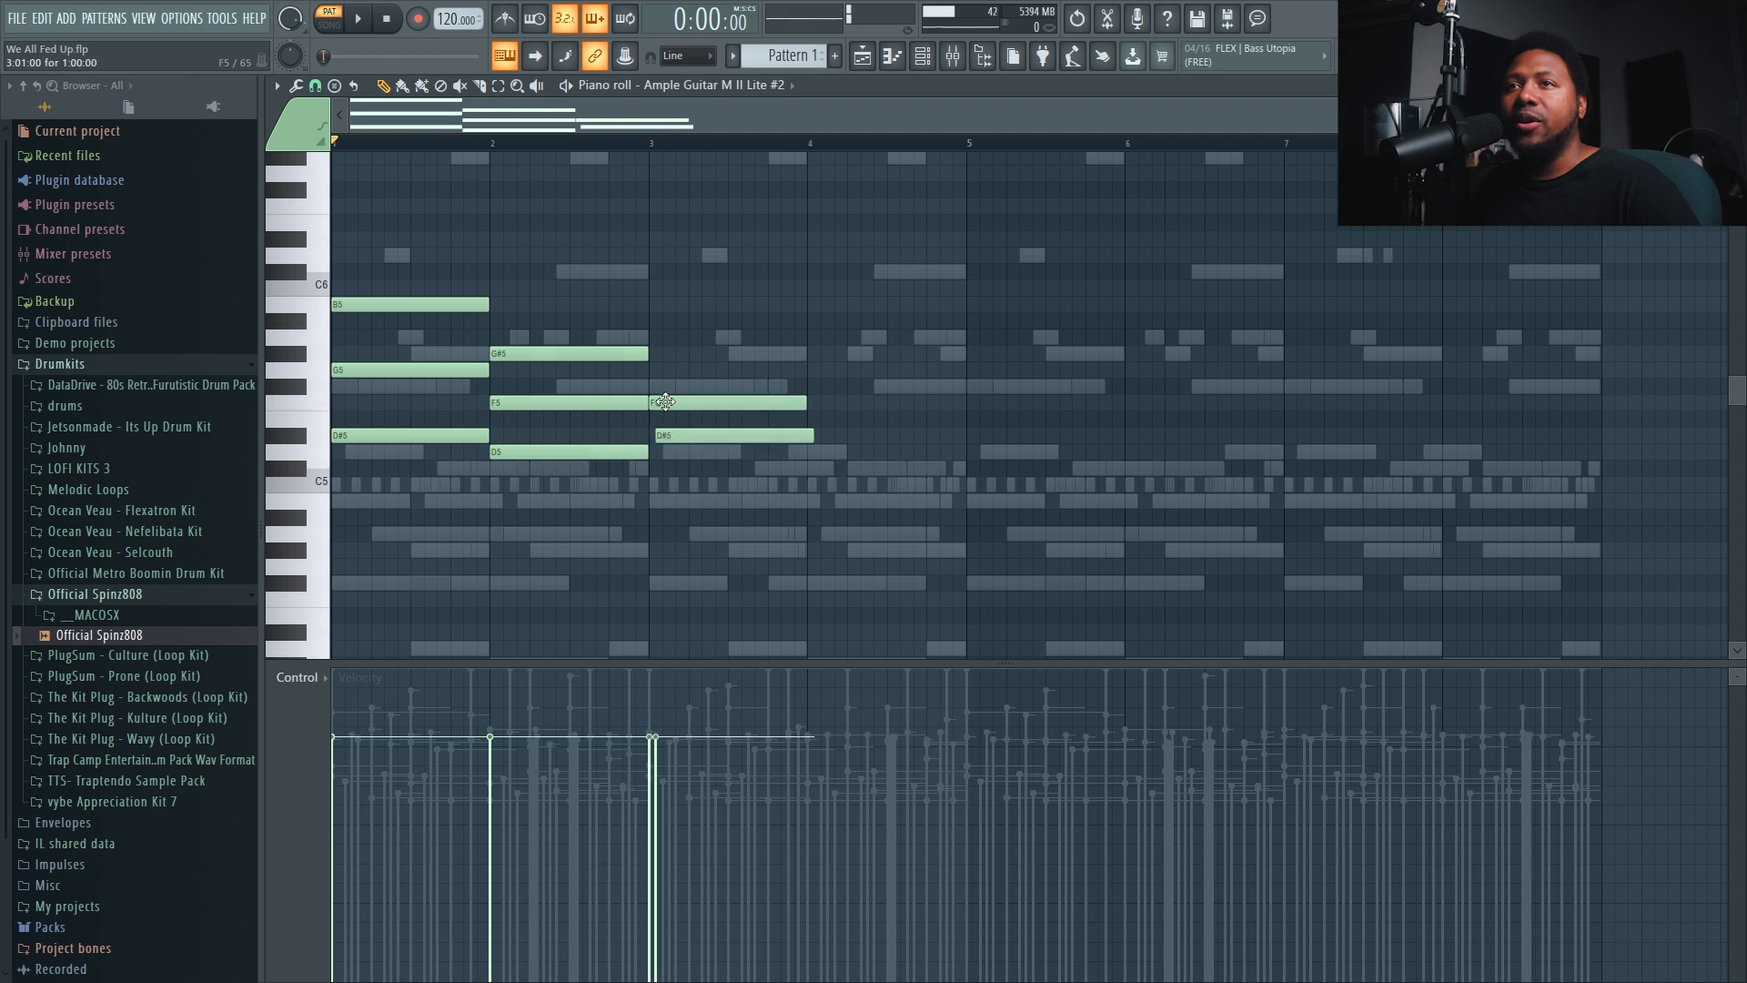
pyautogui.moveTo(661, 401); pyautogui.dragTo(663, 369)
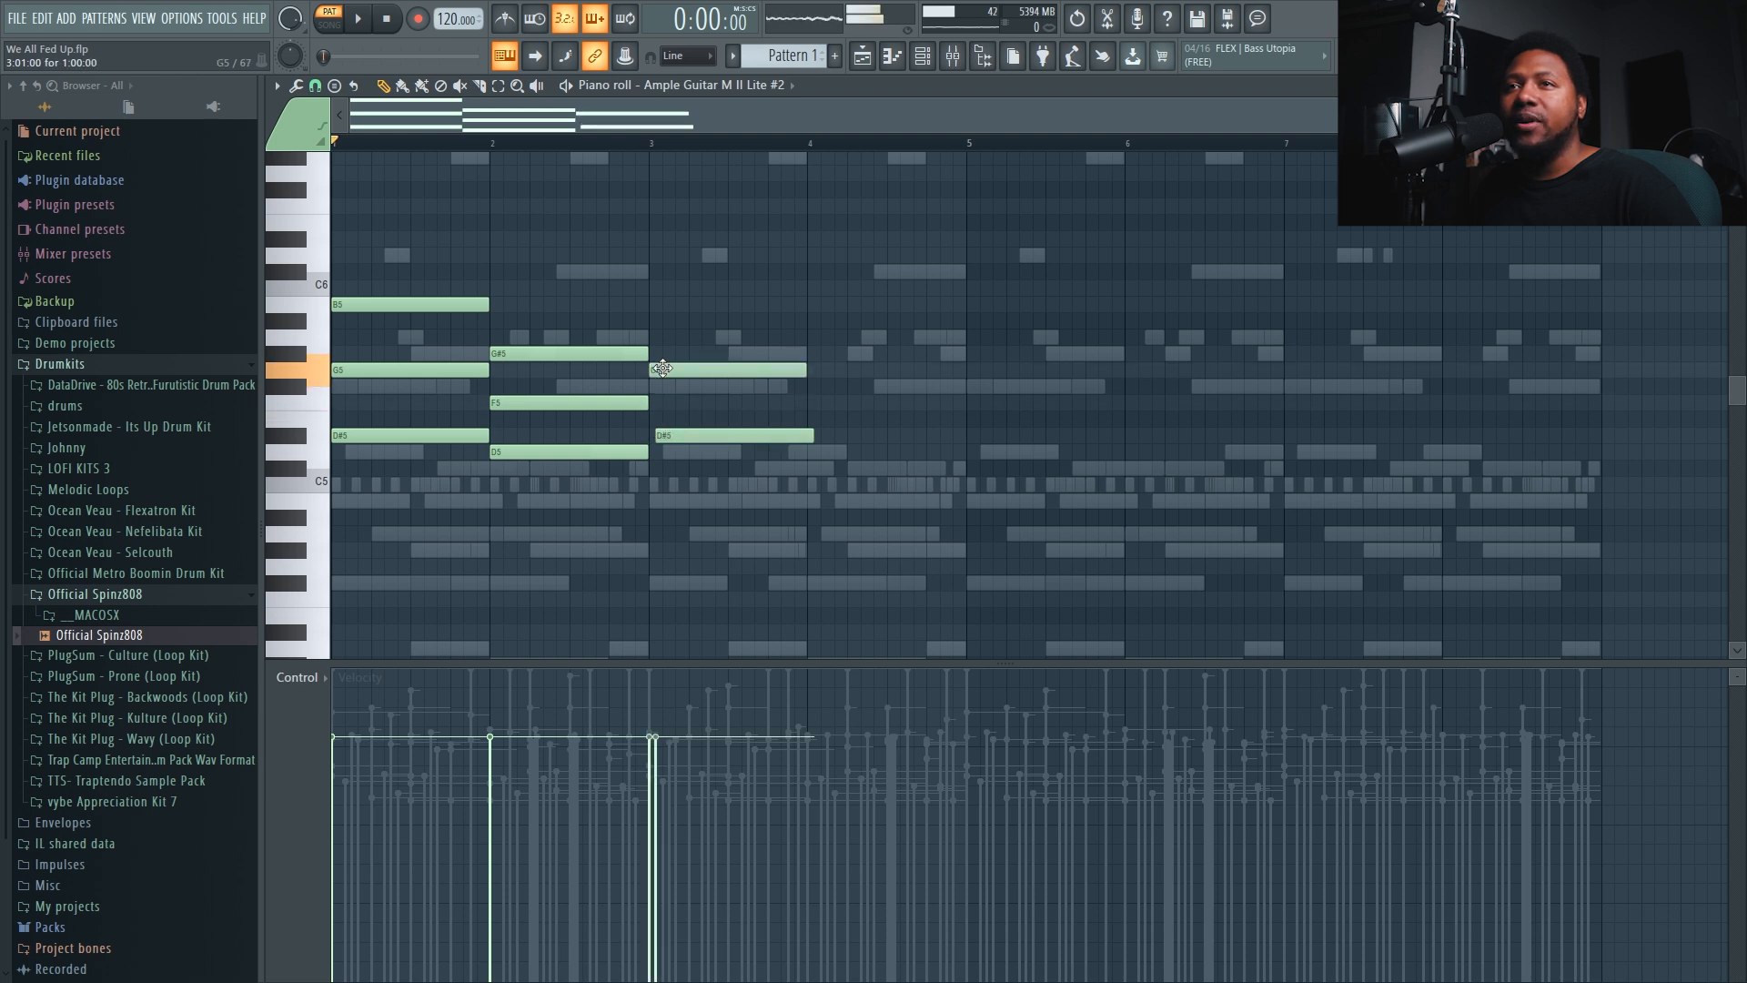
pyautogui.click(659, 517)
pyautogui.moveTo(660, 517); pyautogui.dragTo(662, 502)
pyautogui.press('space')
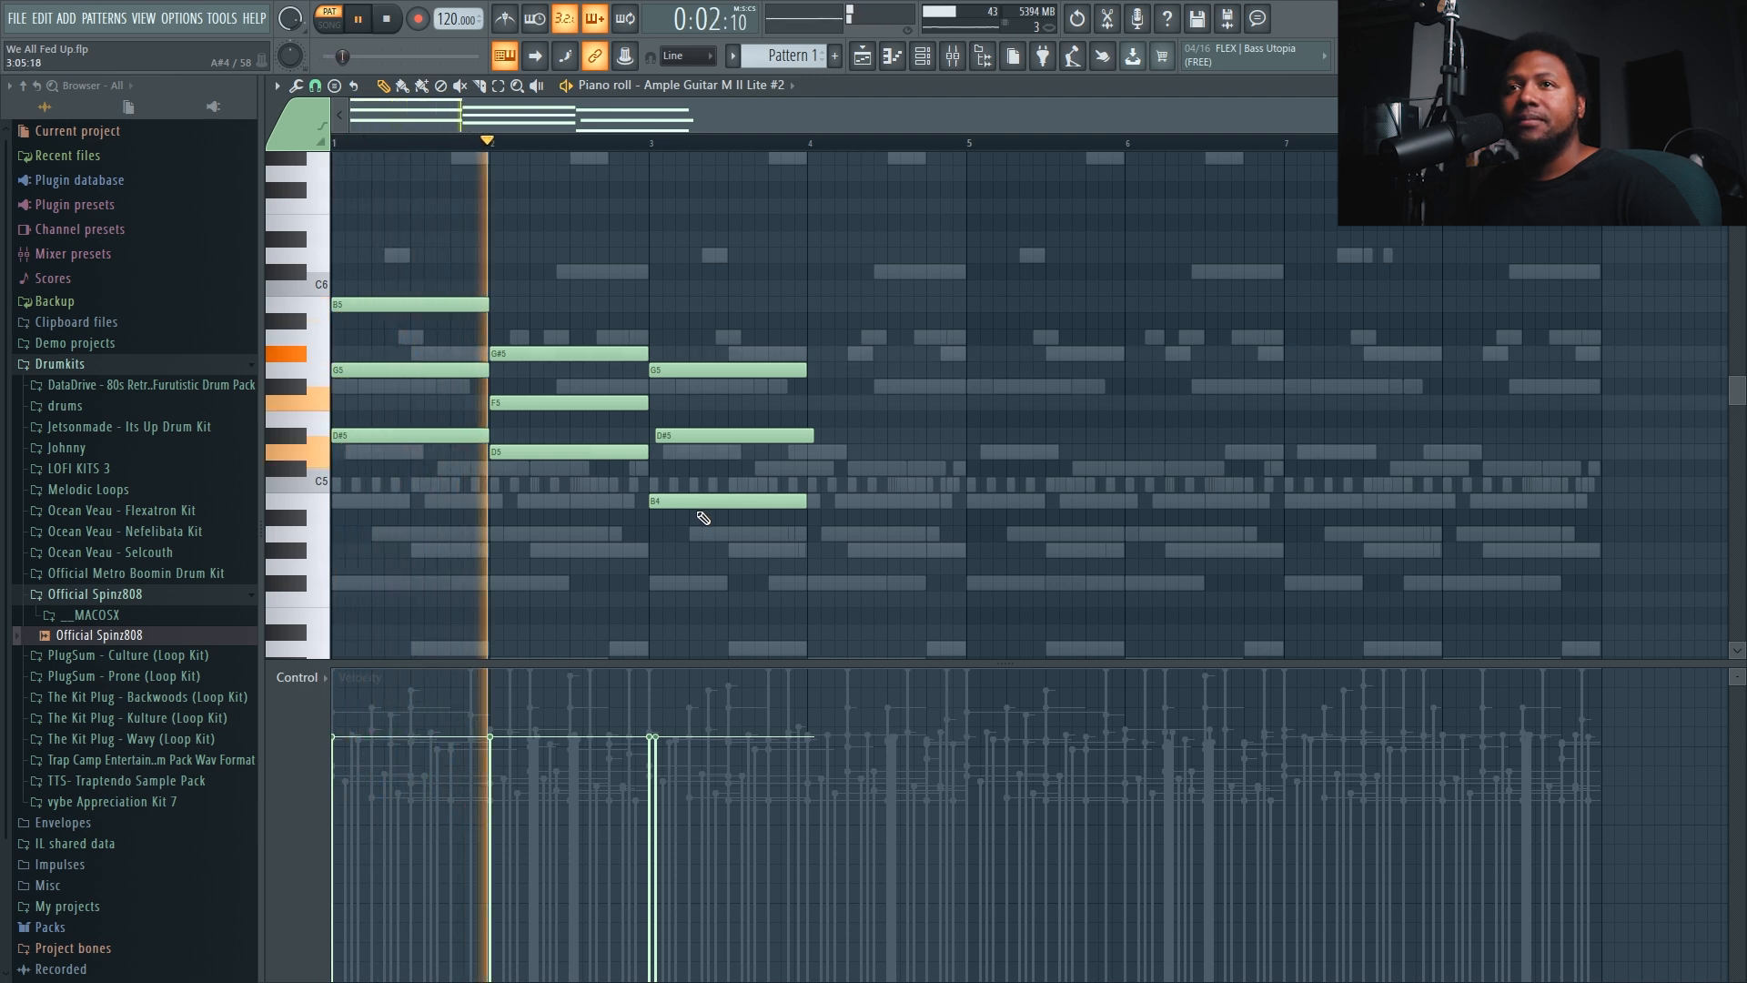
pyautogui.moveTo(716, 438); pyautogui.dragTo(709, 441)
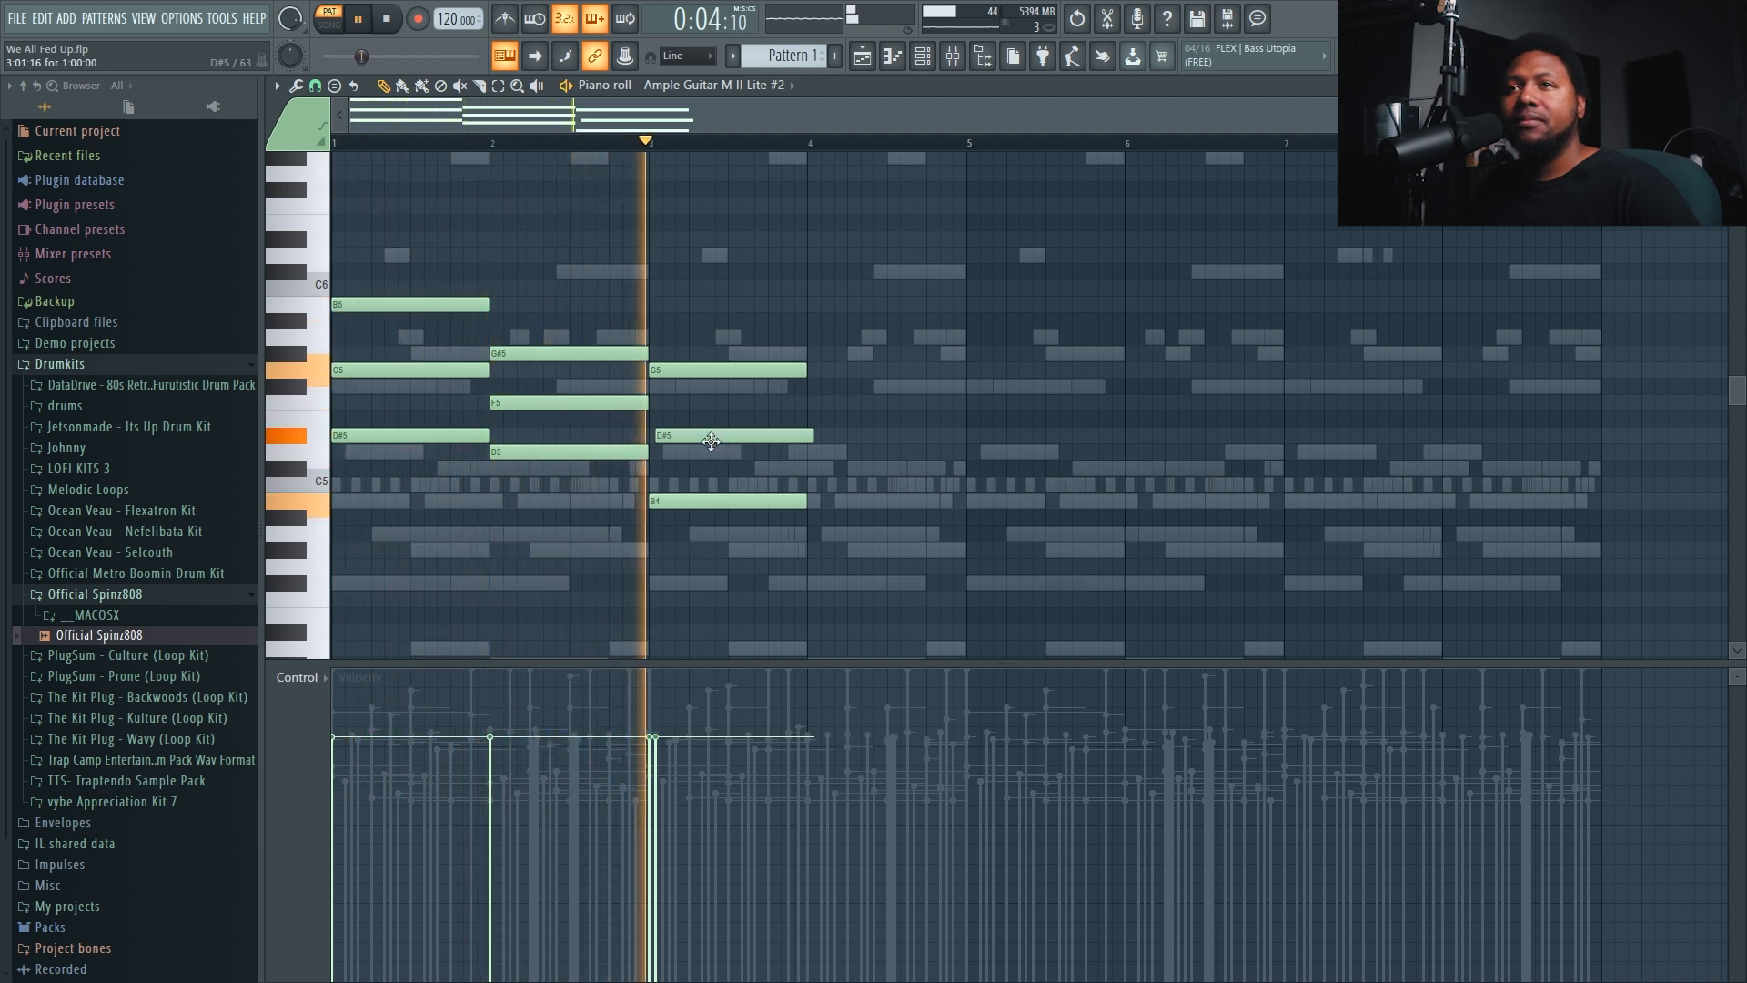
pyautogui.press('space')
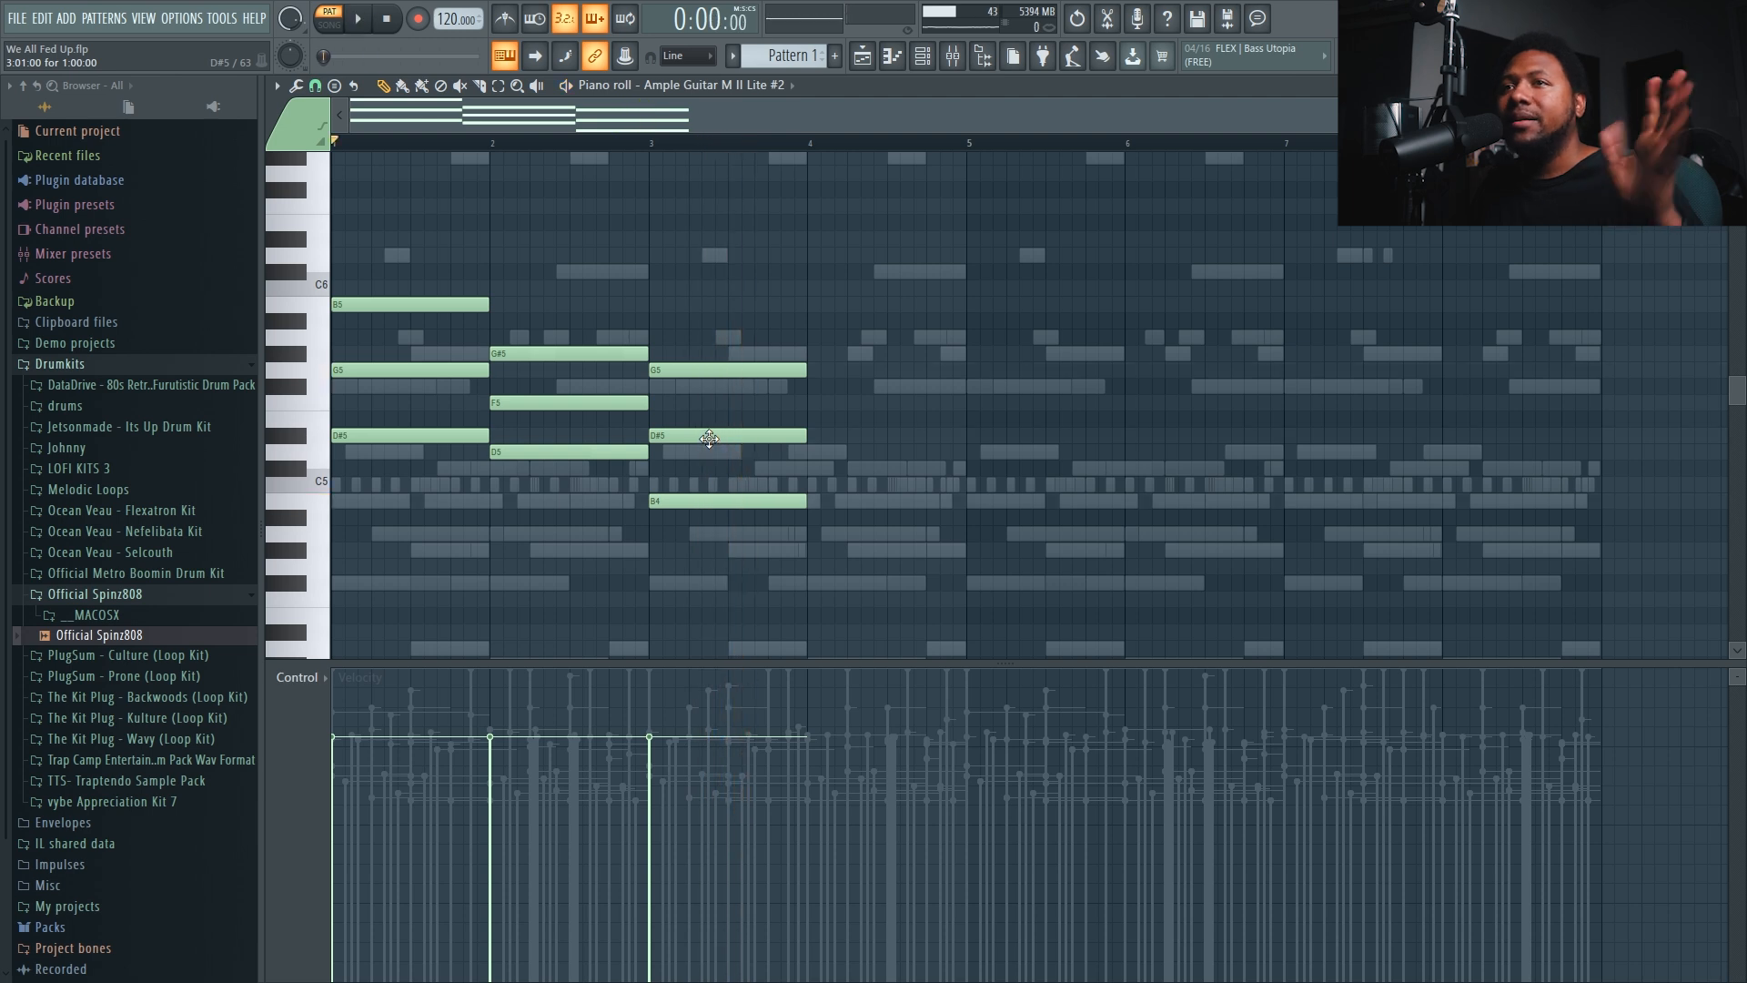
pyautogui.moveTo(708, 372); pyautogui.dragTo(710, 448)
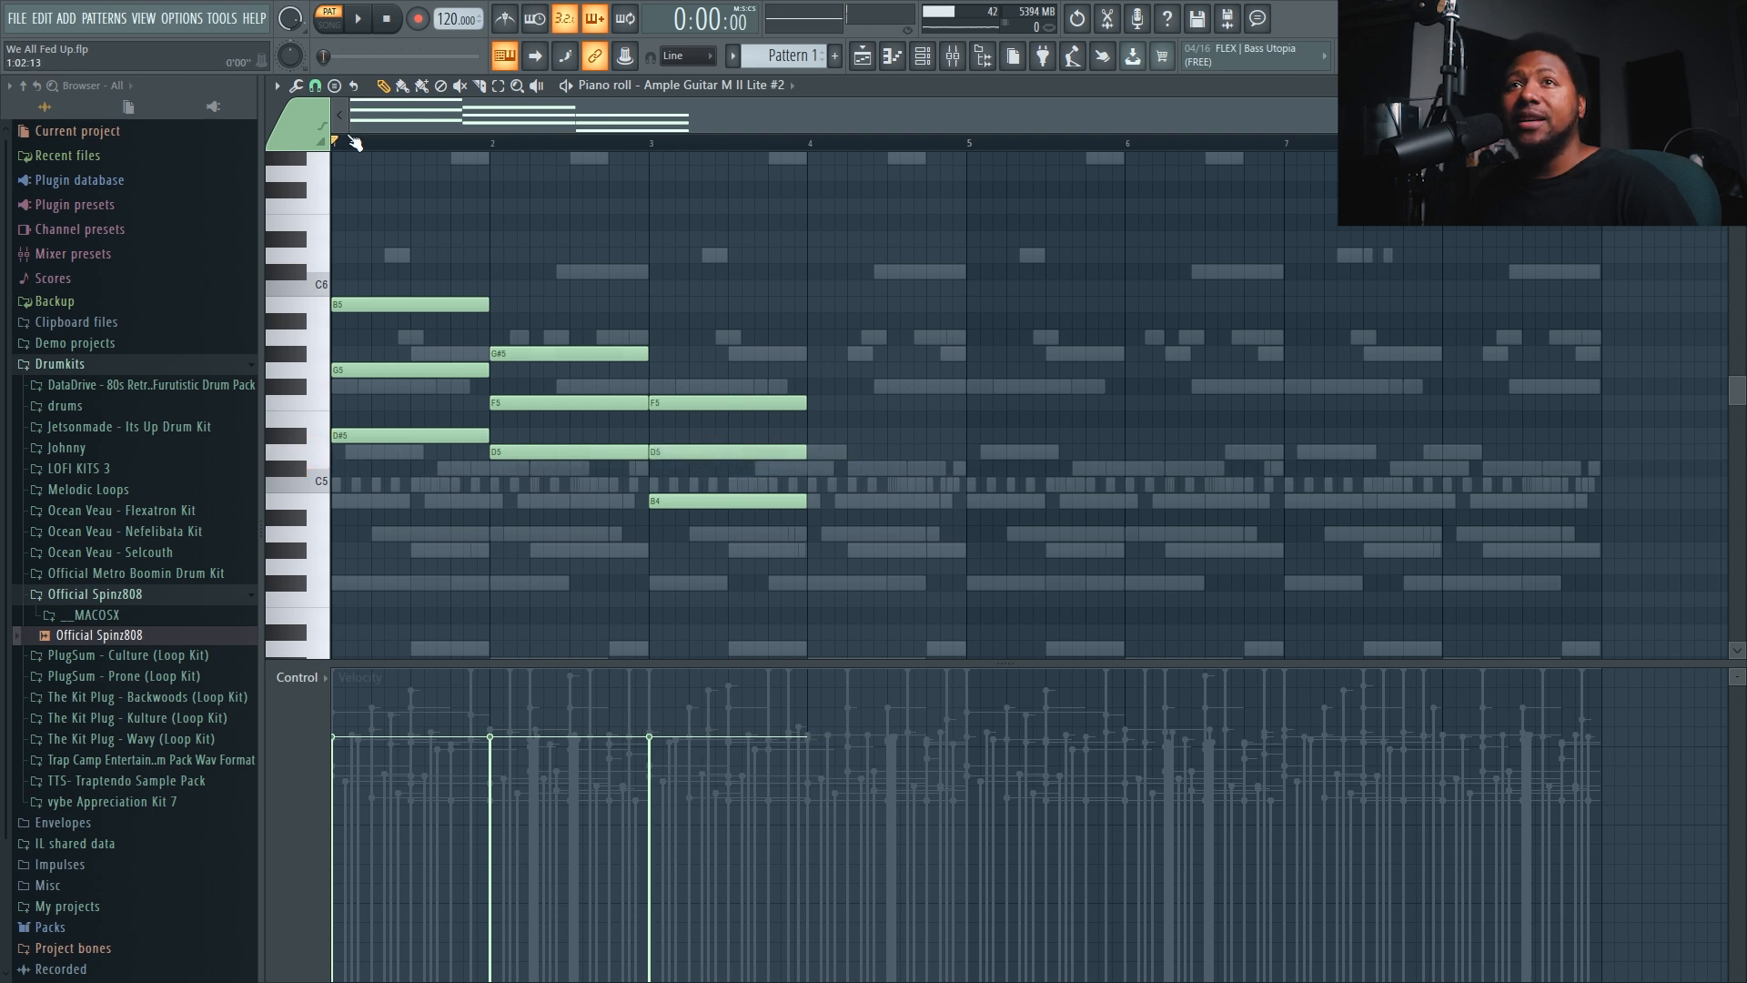
# - Set the piano roll snap to 1/3 beat and delay the first chord's G5 by 1/3 beat and B5 by 2/3 beat
pyautogui.click(326, 90)
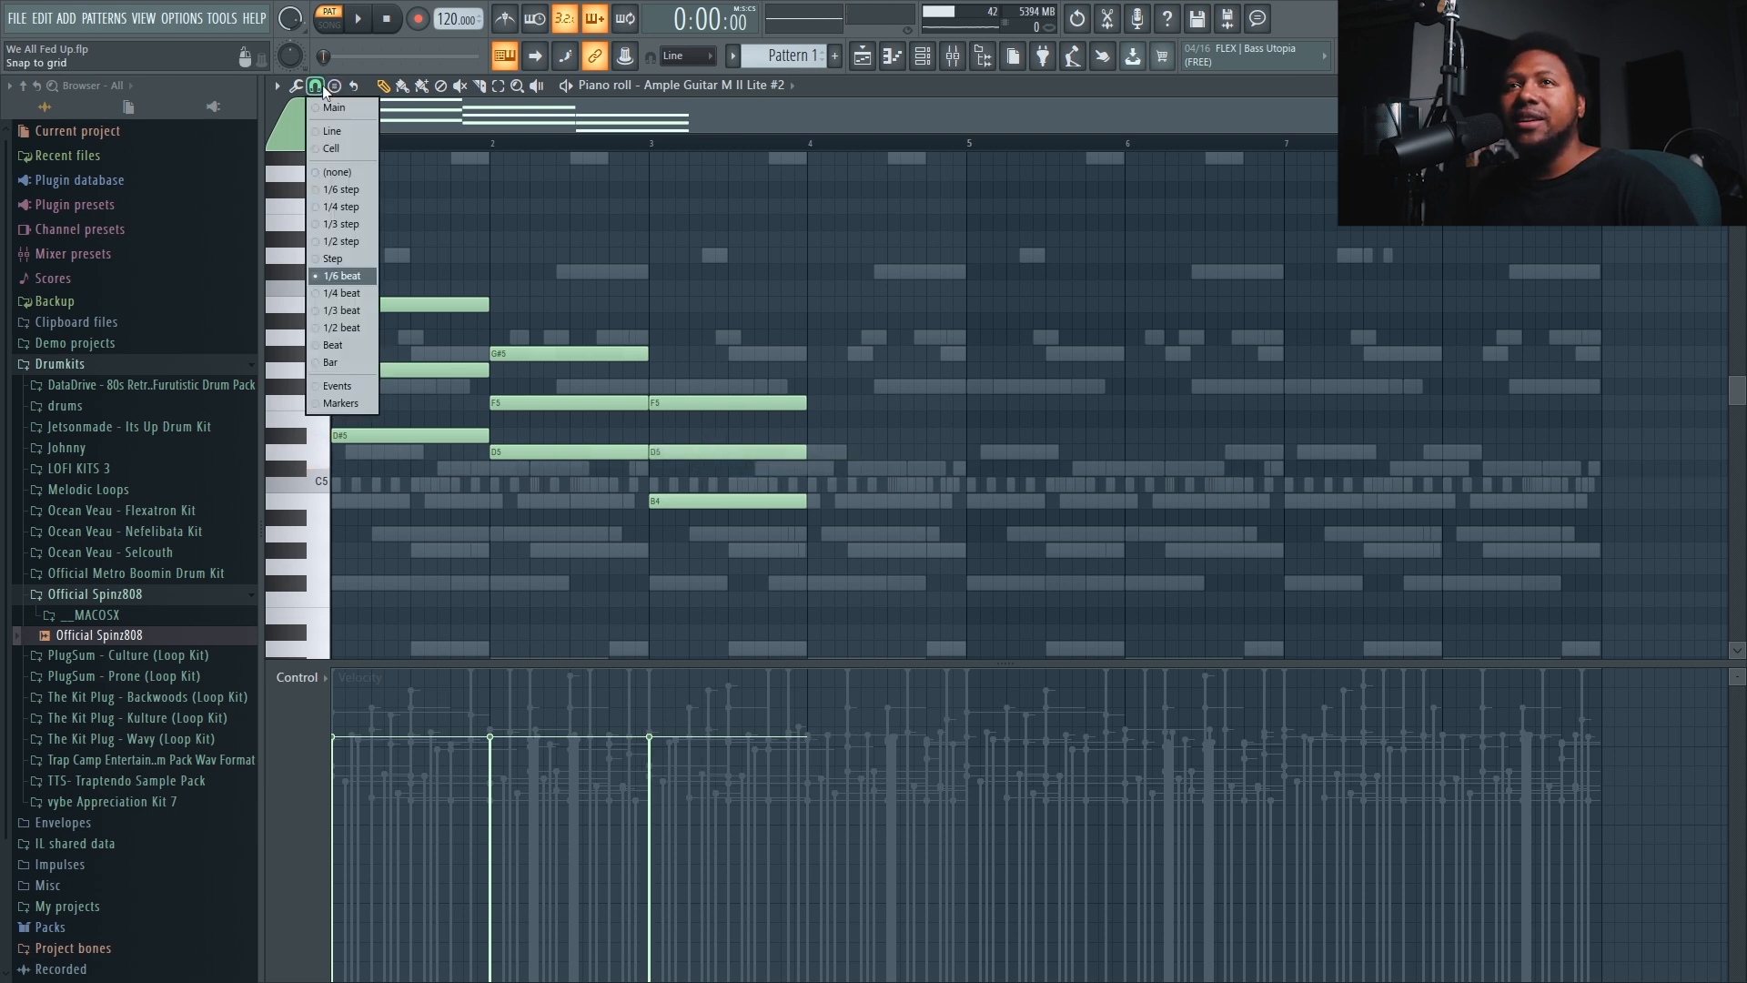
pyautogui.click(335, 311)
pyautogui.moveTo(359, 371); pyautogui.dragTo(373, 370)
pyautogui.moveTo(363, 303); pyautogui.dragTo(388, 303)
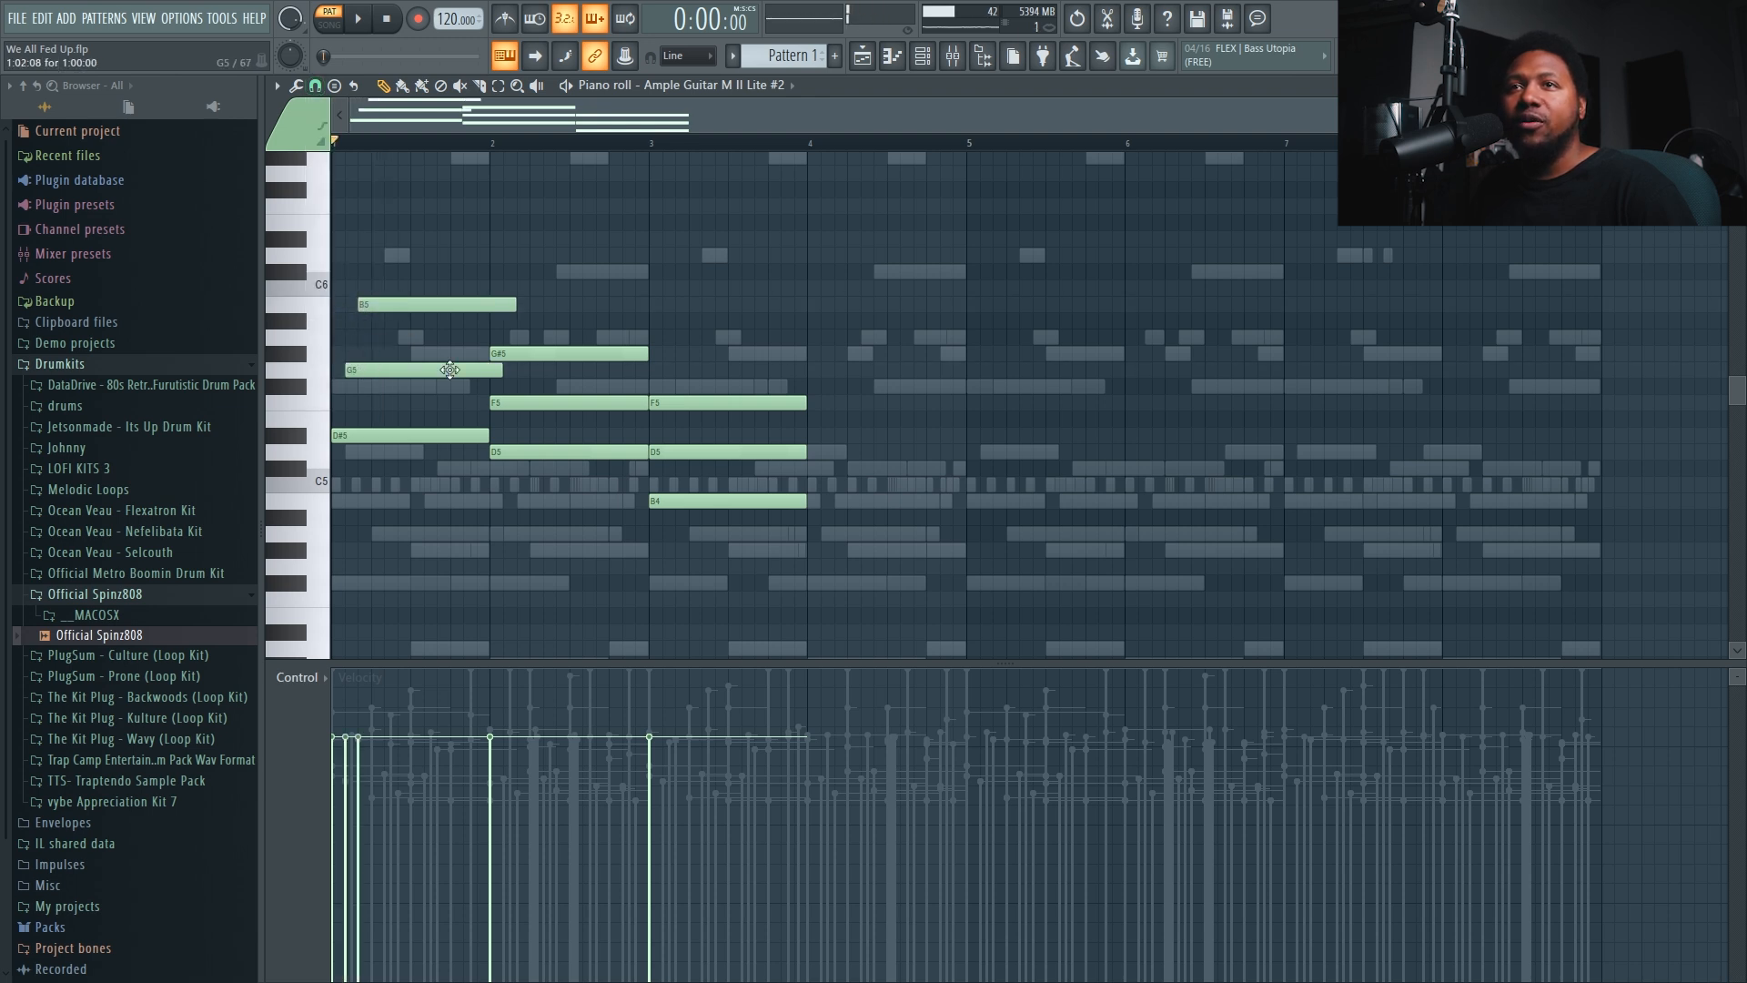
# - Stagger the middle and top notes of the second and third chords by 1/3 and 2/3 beat, and audition the progression
pyautogui.moveTo(518, 399); pyautogui.dragTo(544, 355)
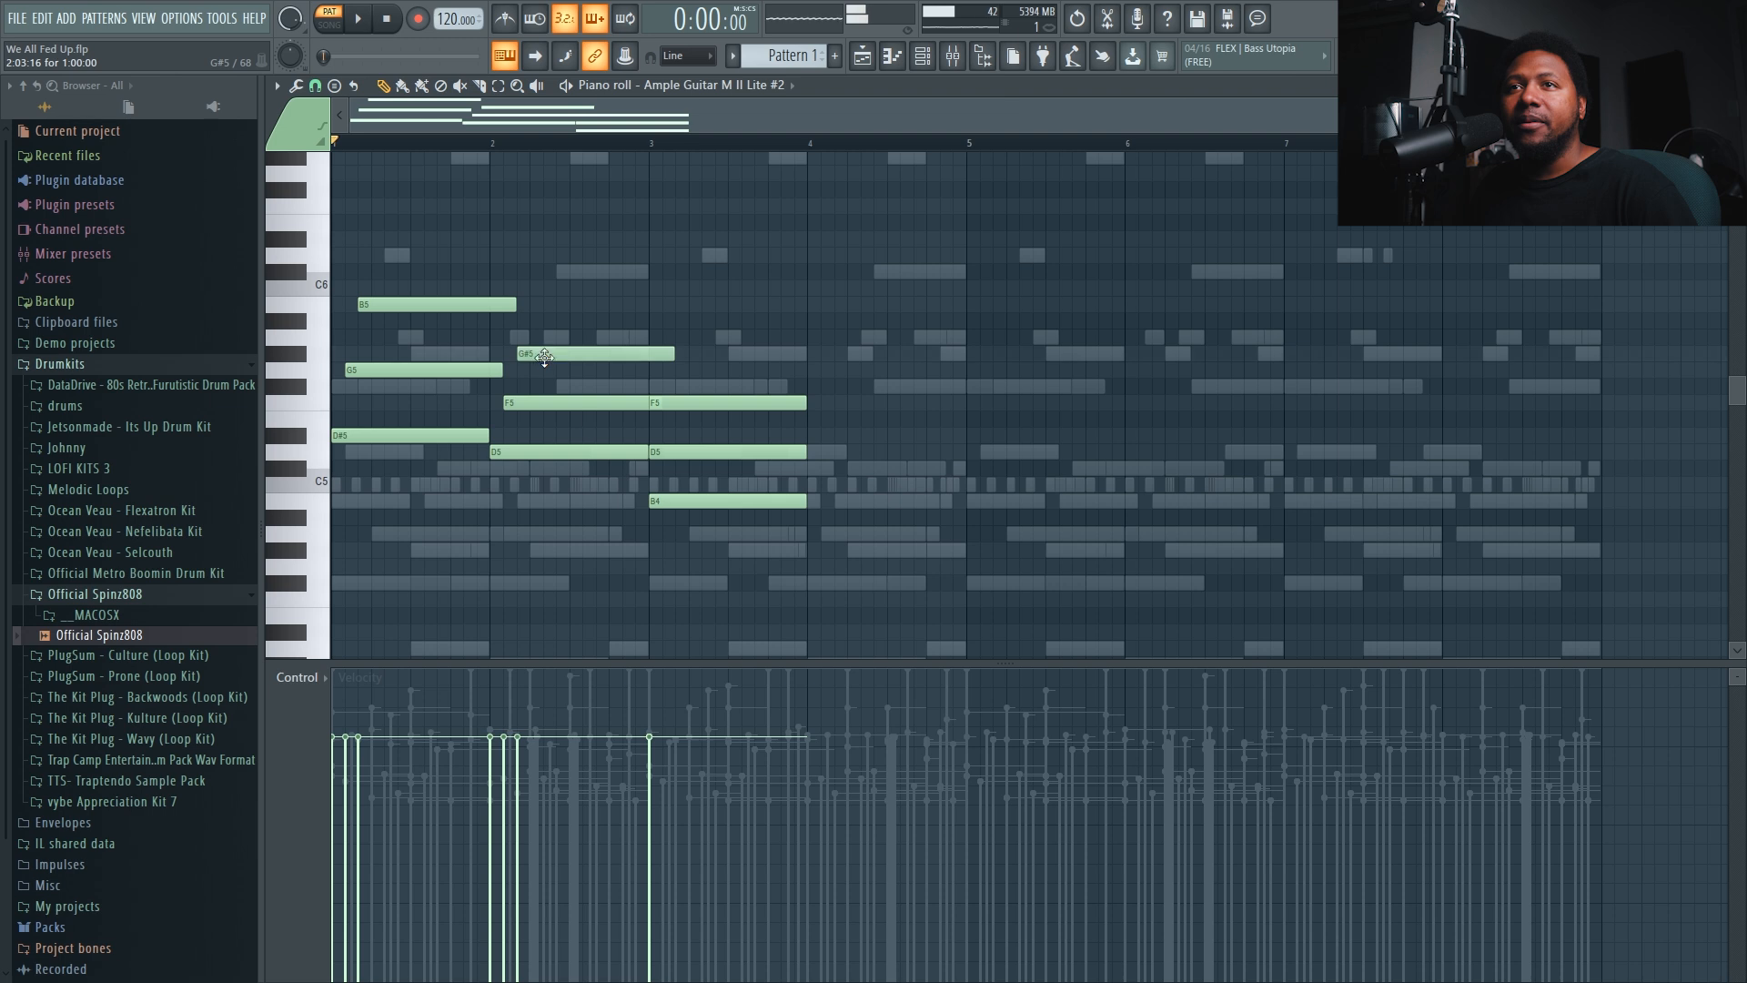
pyautogui.moveTo(676, 453); pyautogui.dragTo(703, 403)
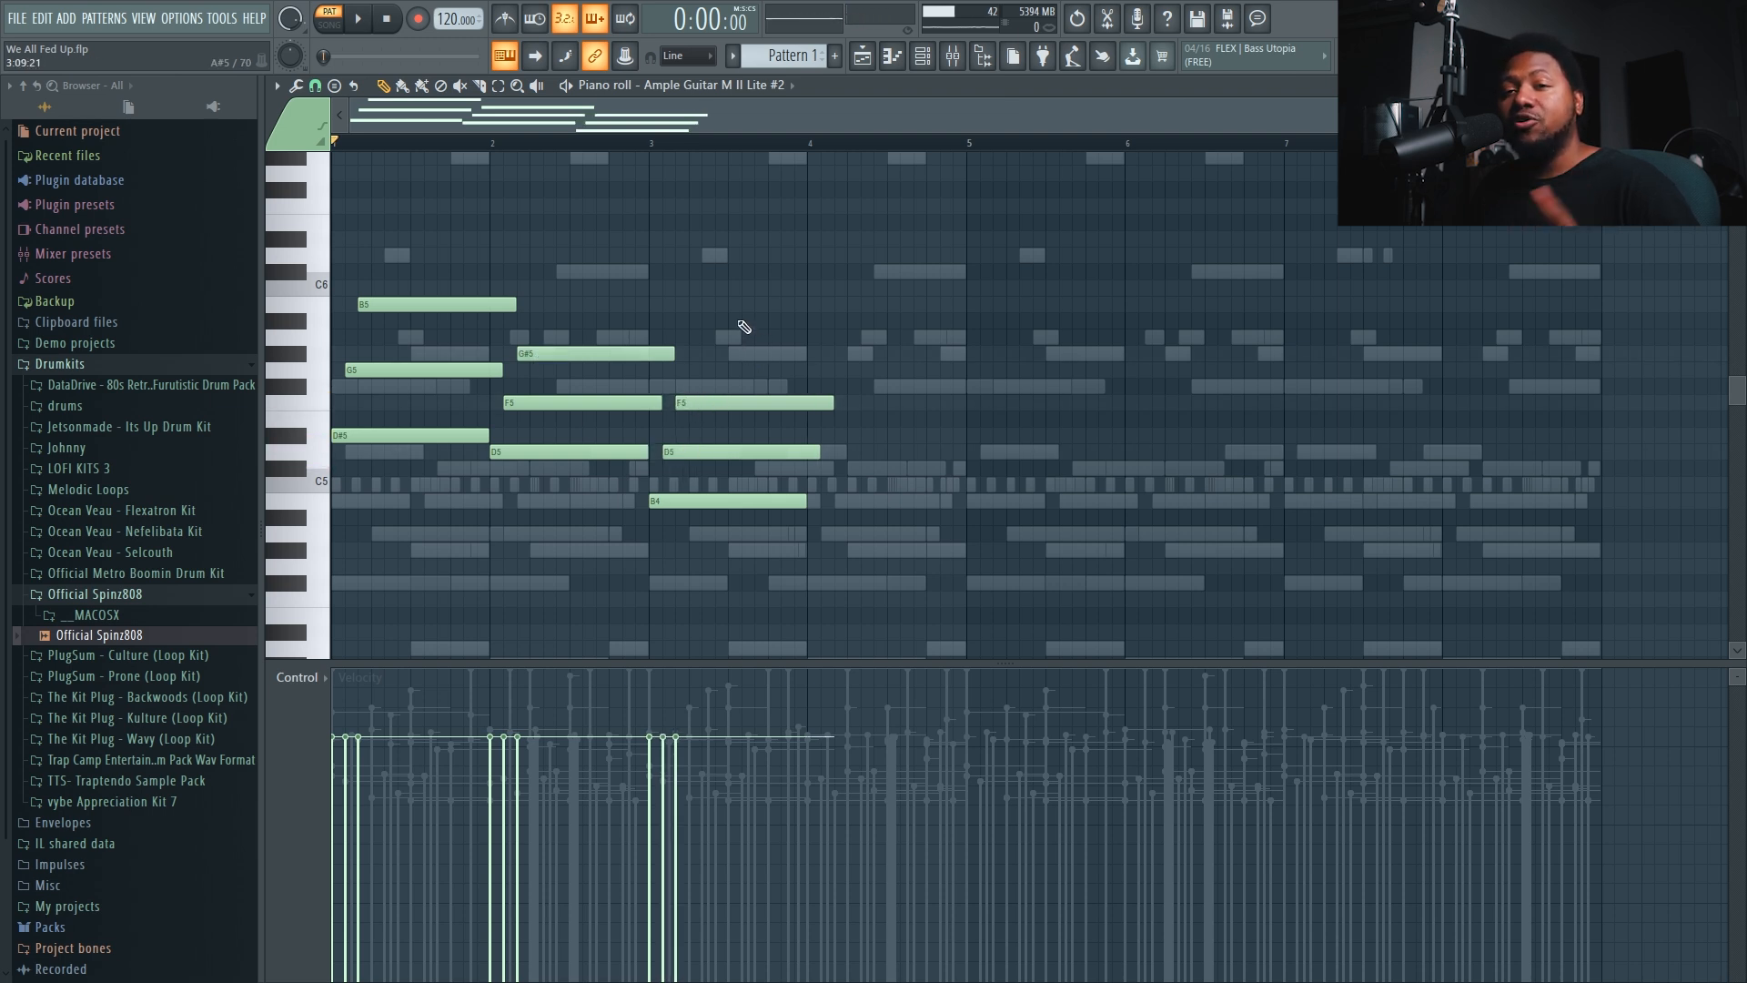
pyautogui.press('space')
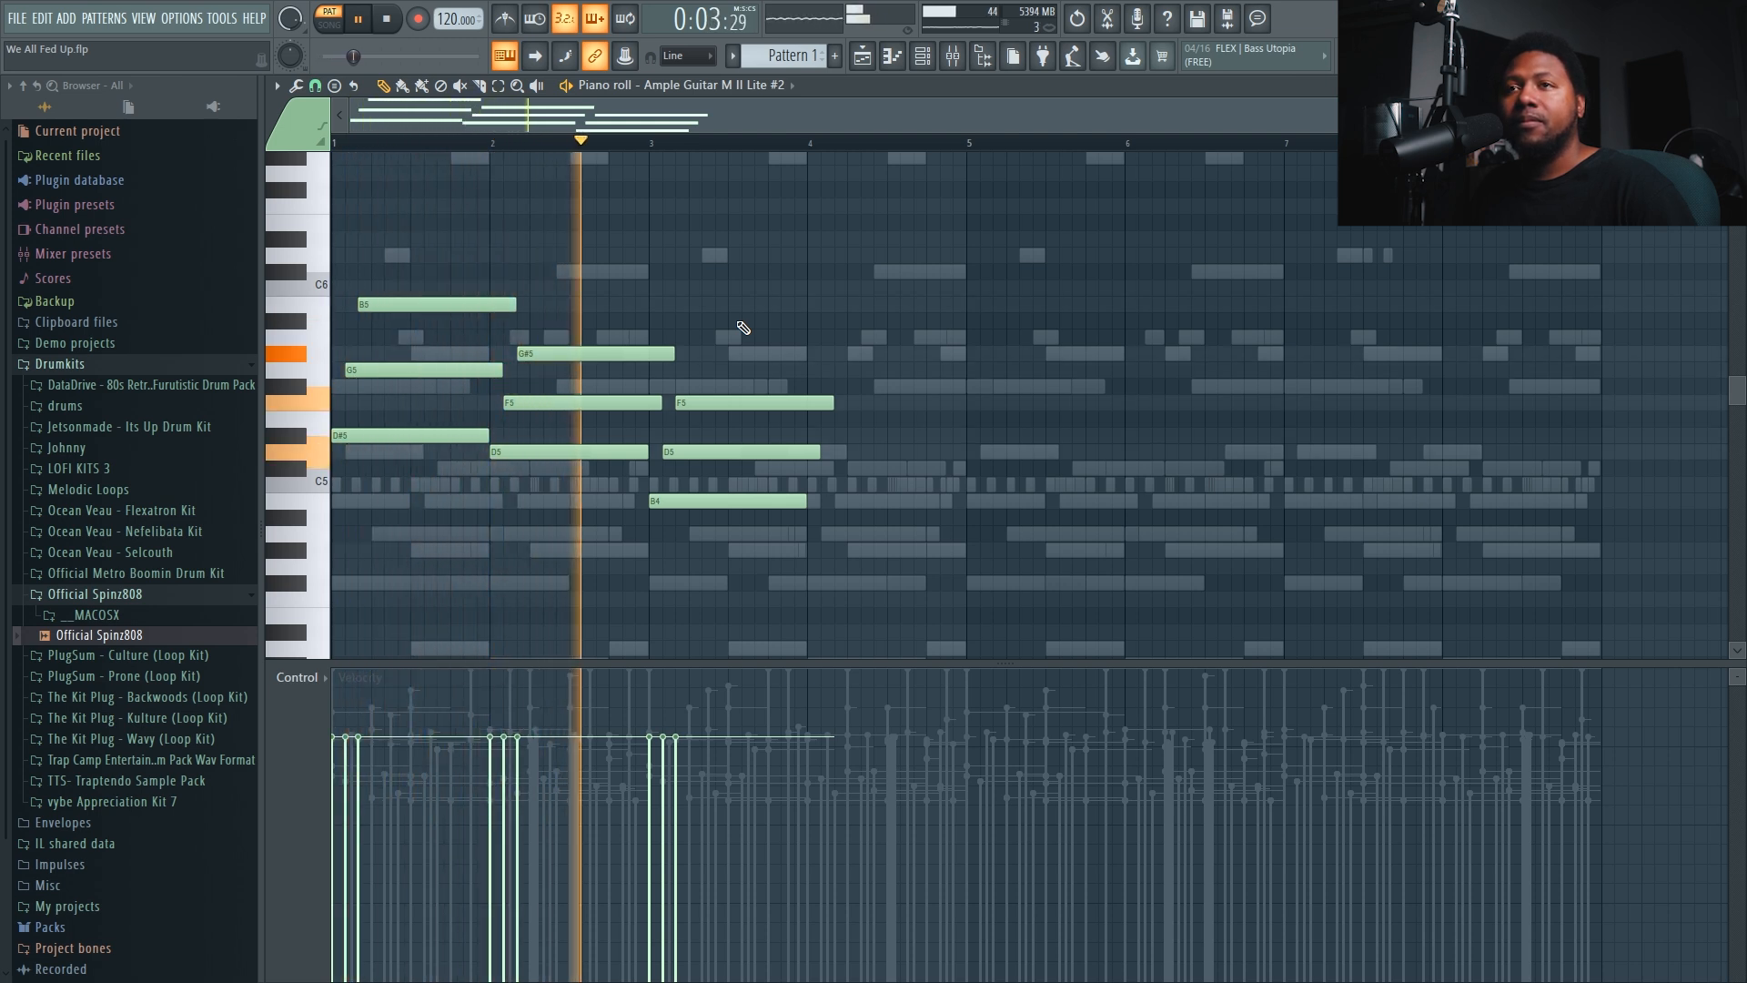
pyautogui.press('space')
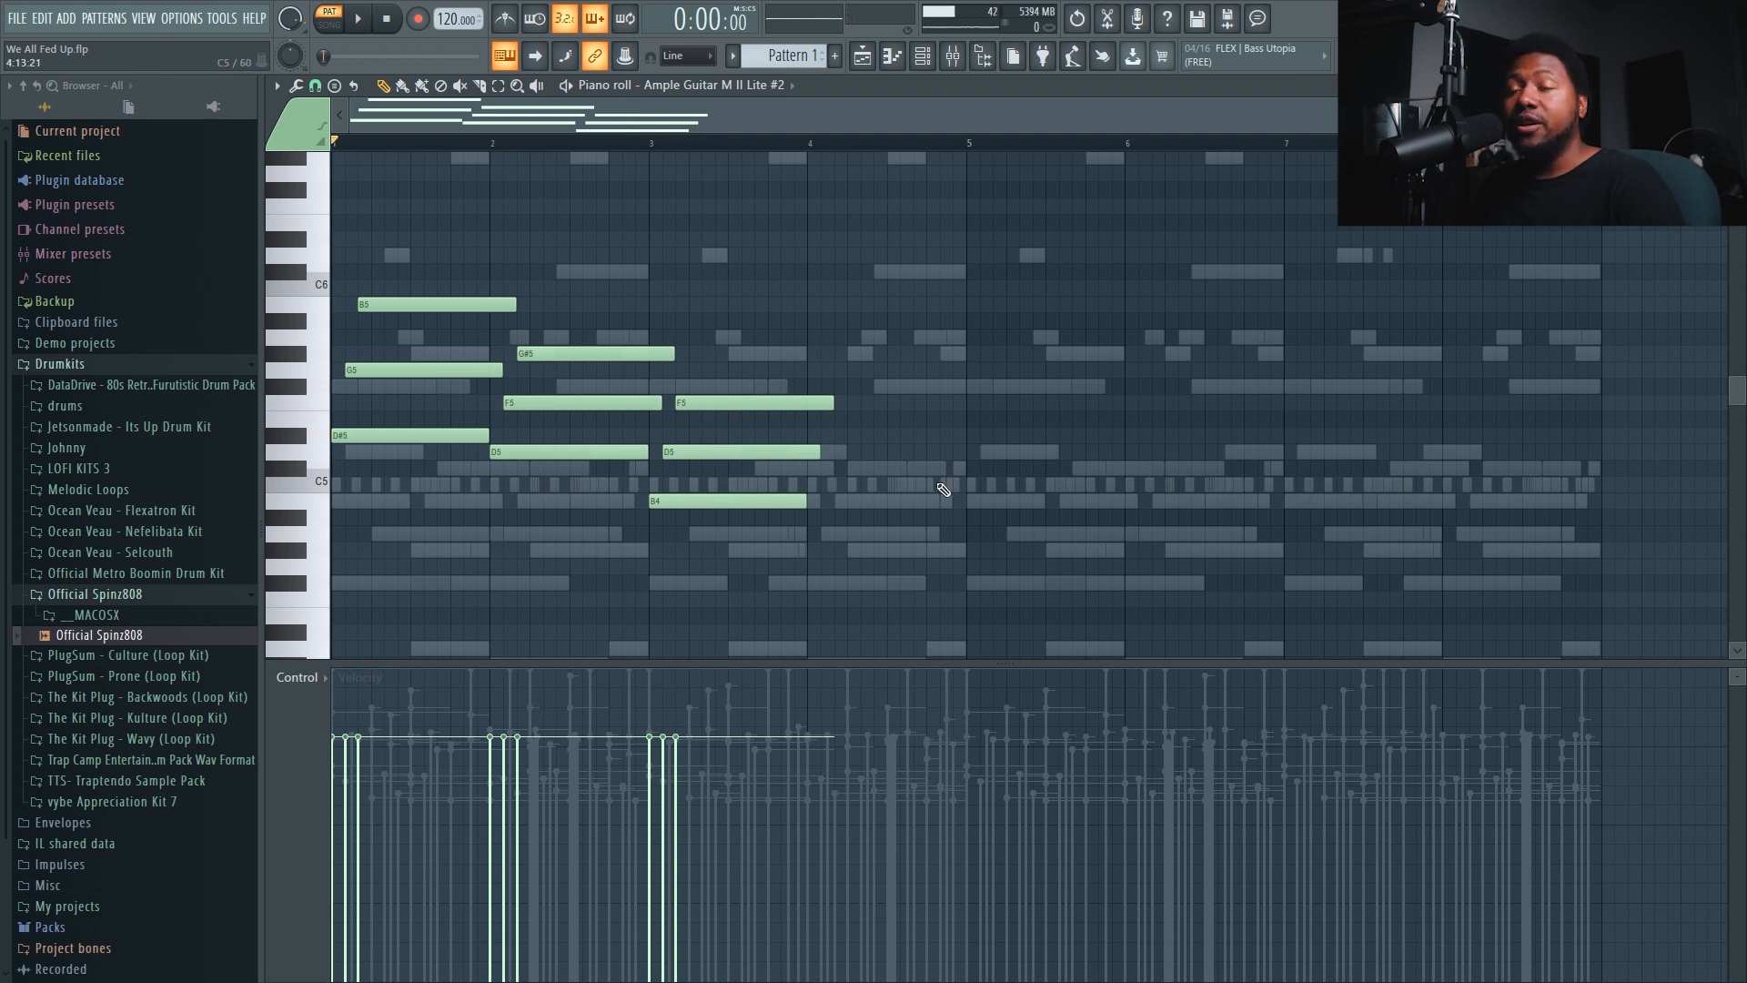
# - Erase the notes of the second and third chords in the cloned guitar channel's piano roll
pyautogui.rightClick(689, 400)
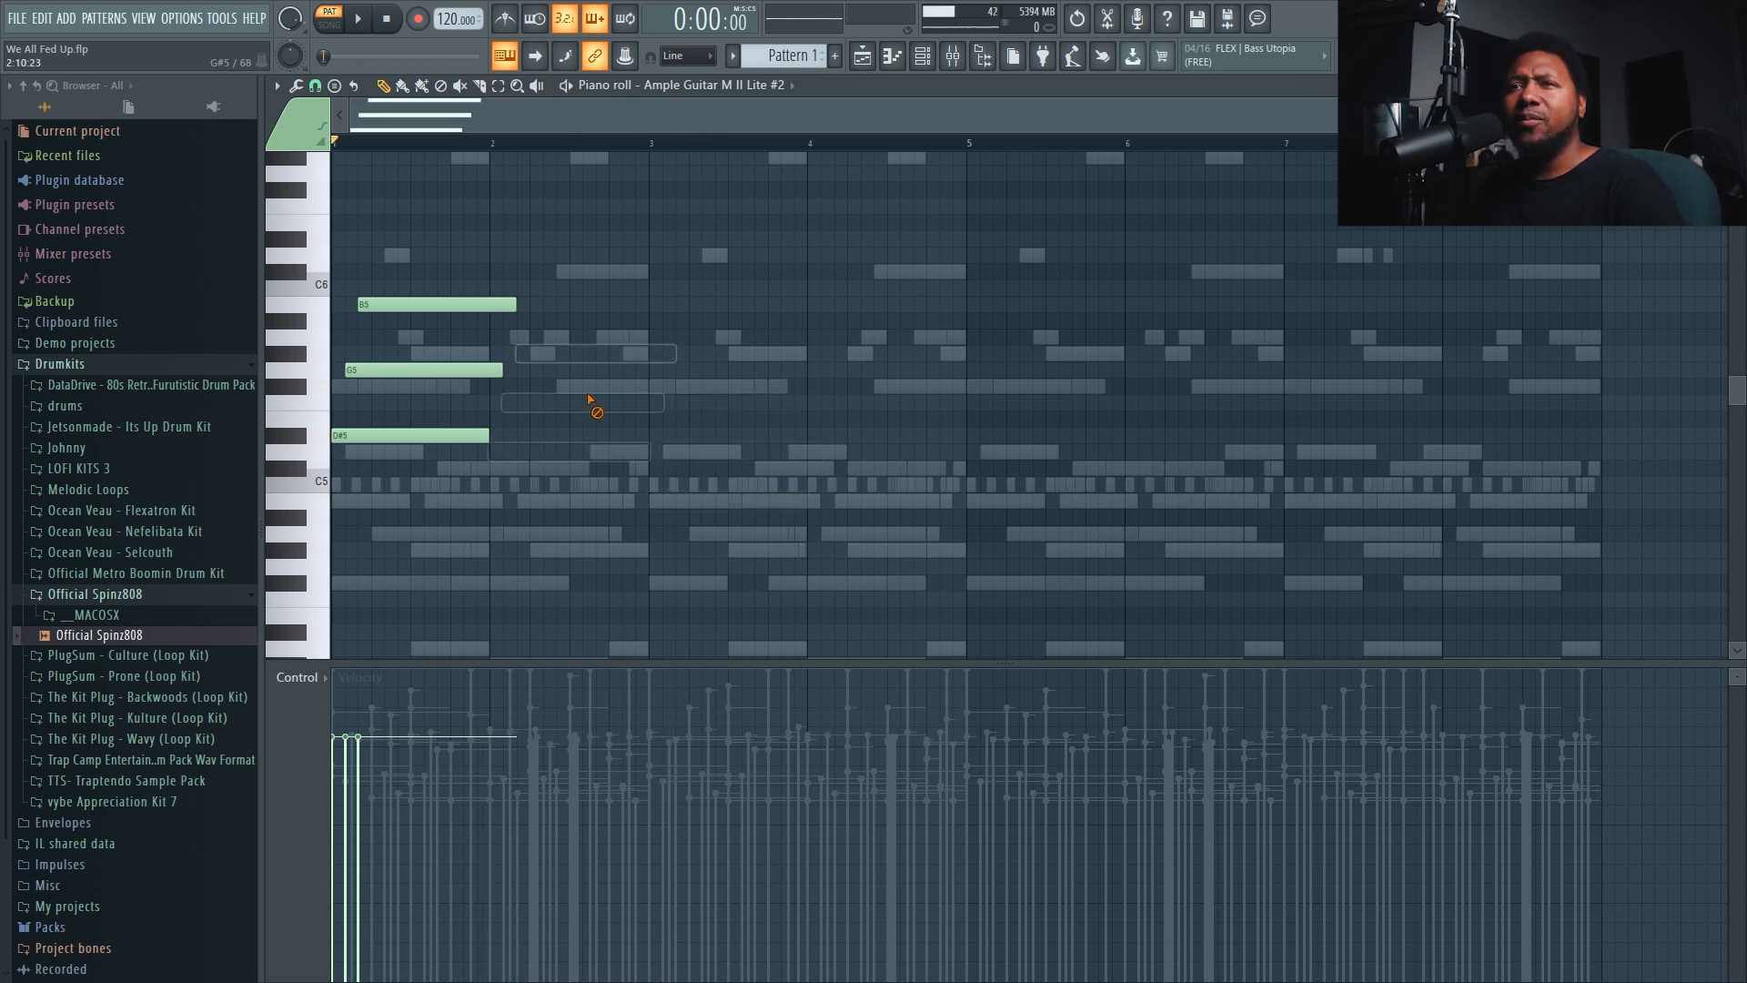
# - Open the original Ample Guitar M II Lite melody in the piano roll, look over its notes, and play it back
pyautogui.click(922, 58)
pyautogui.click(579, 417)
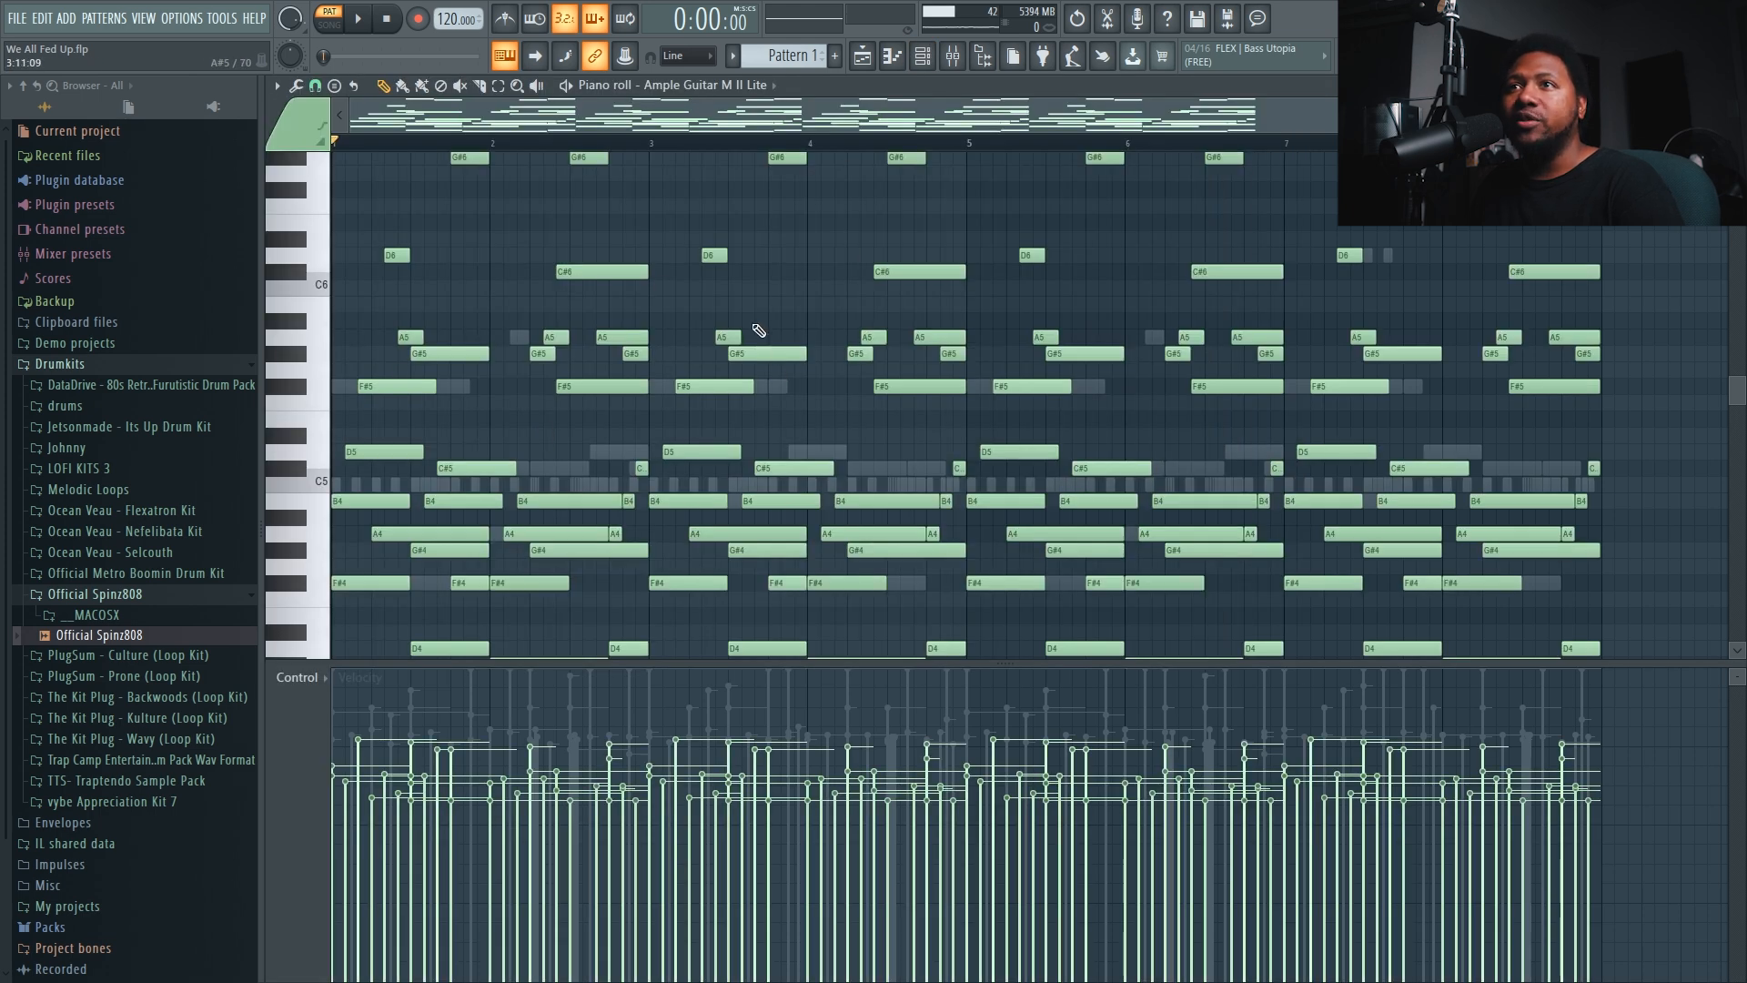
pyautogui.scroll(2, 763, 353)
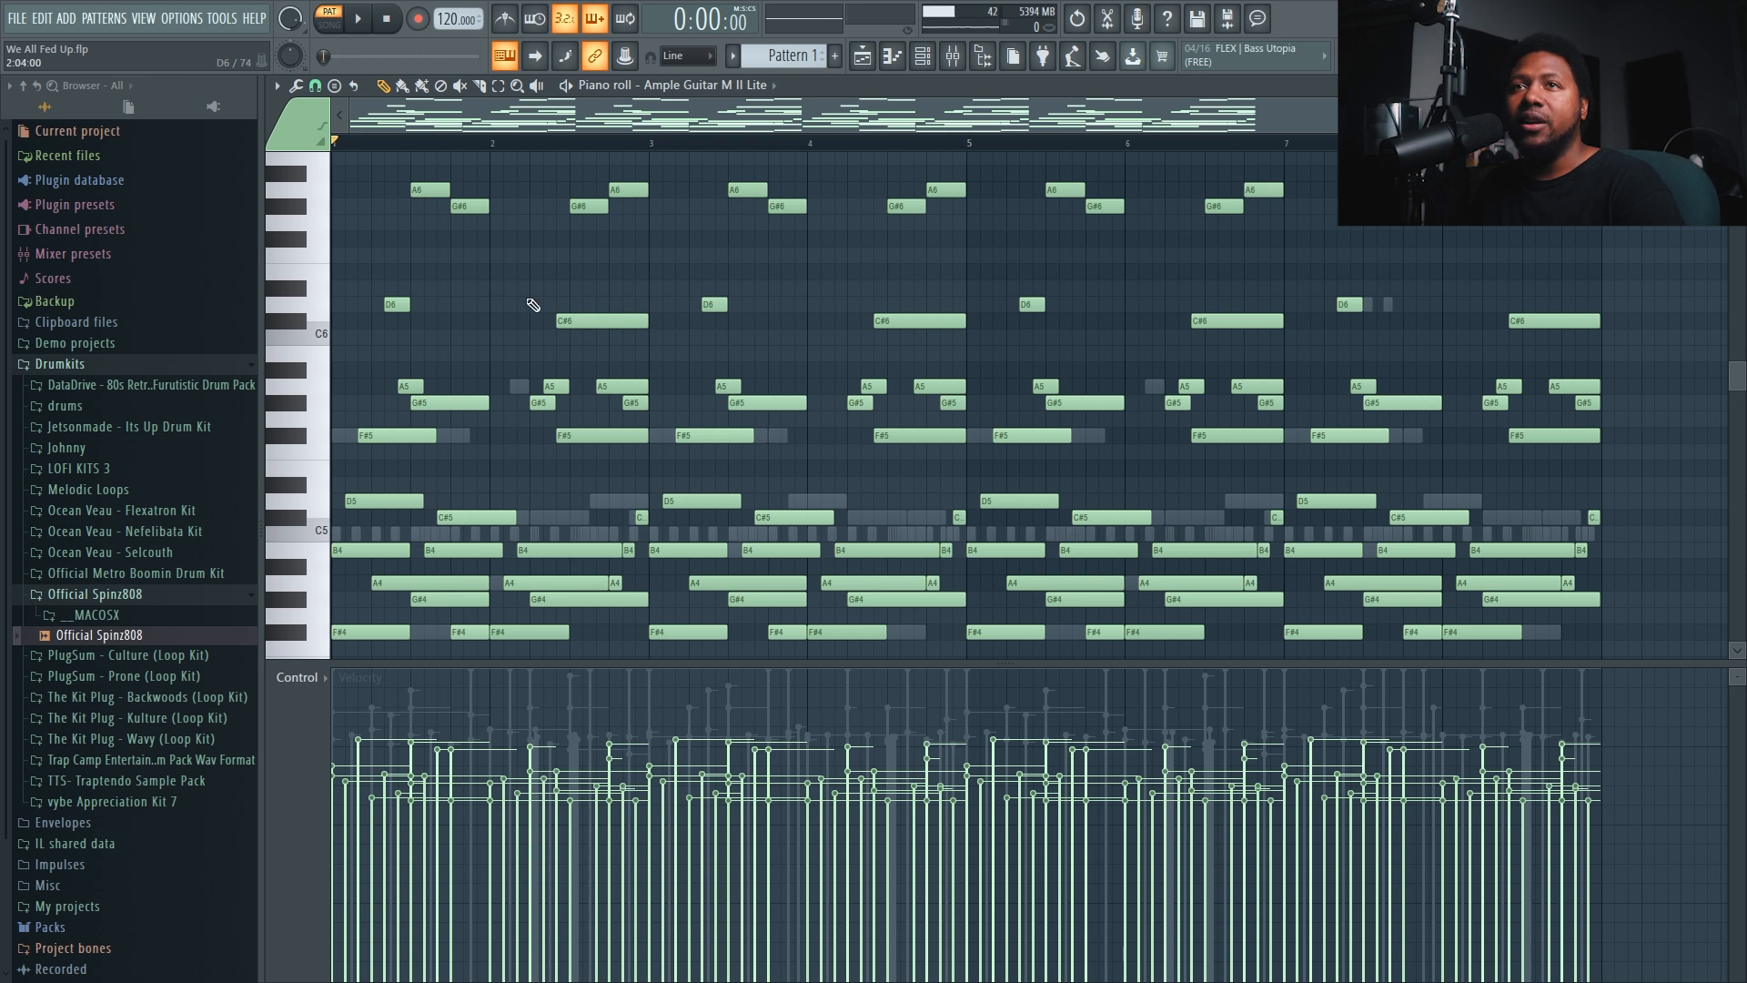
pyautogui.scroll(-4, 826, 323)
pyautogui.scroll(4, 645, 321)
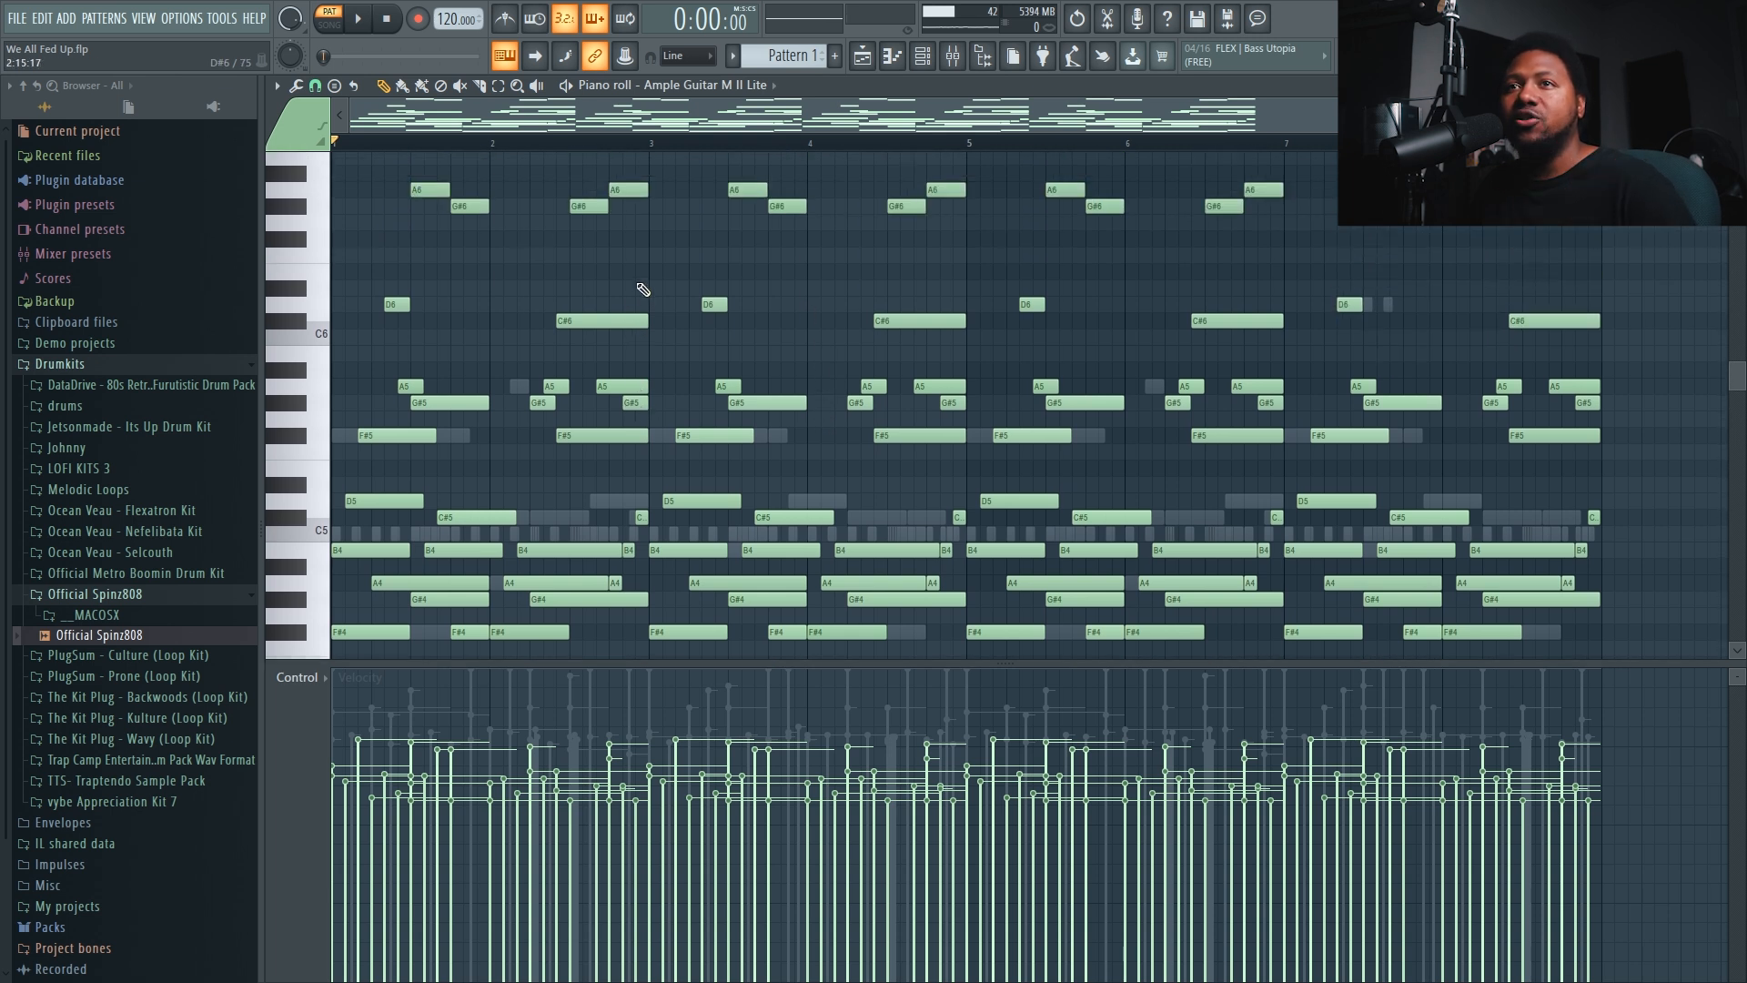
pyautogui.press('F6')
pyautogui.press('space')
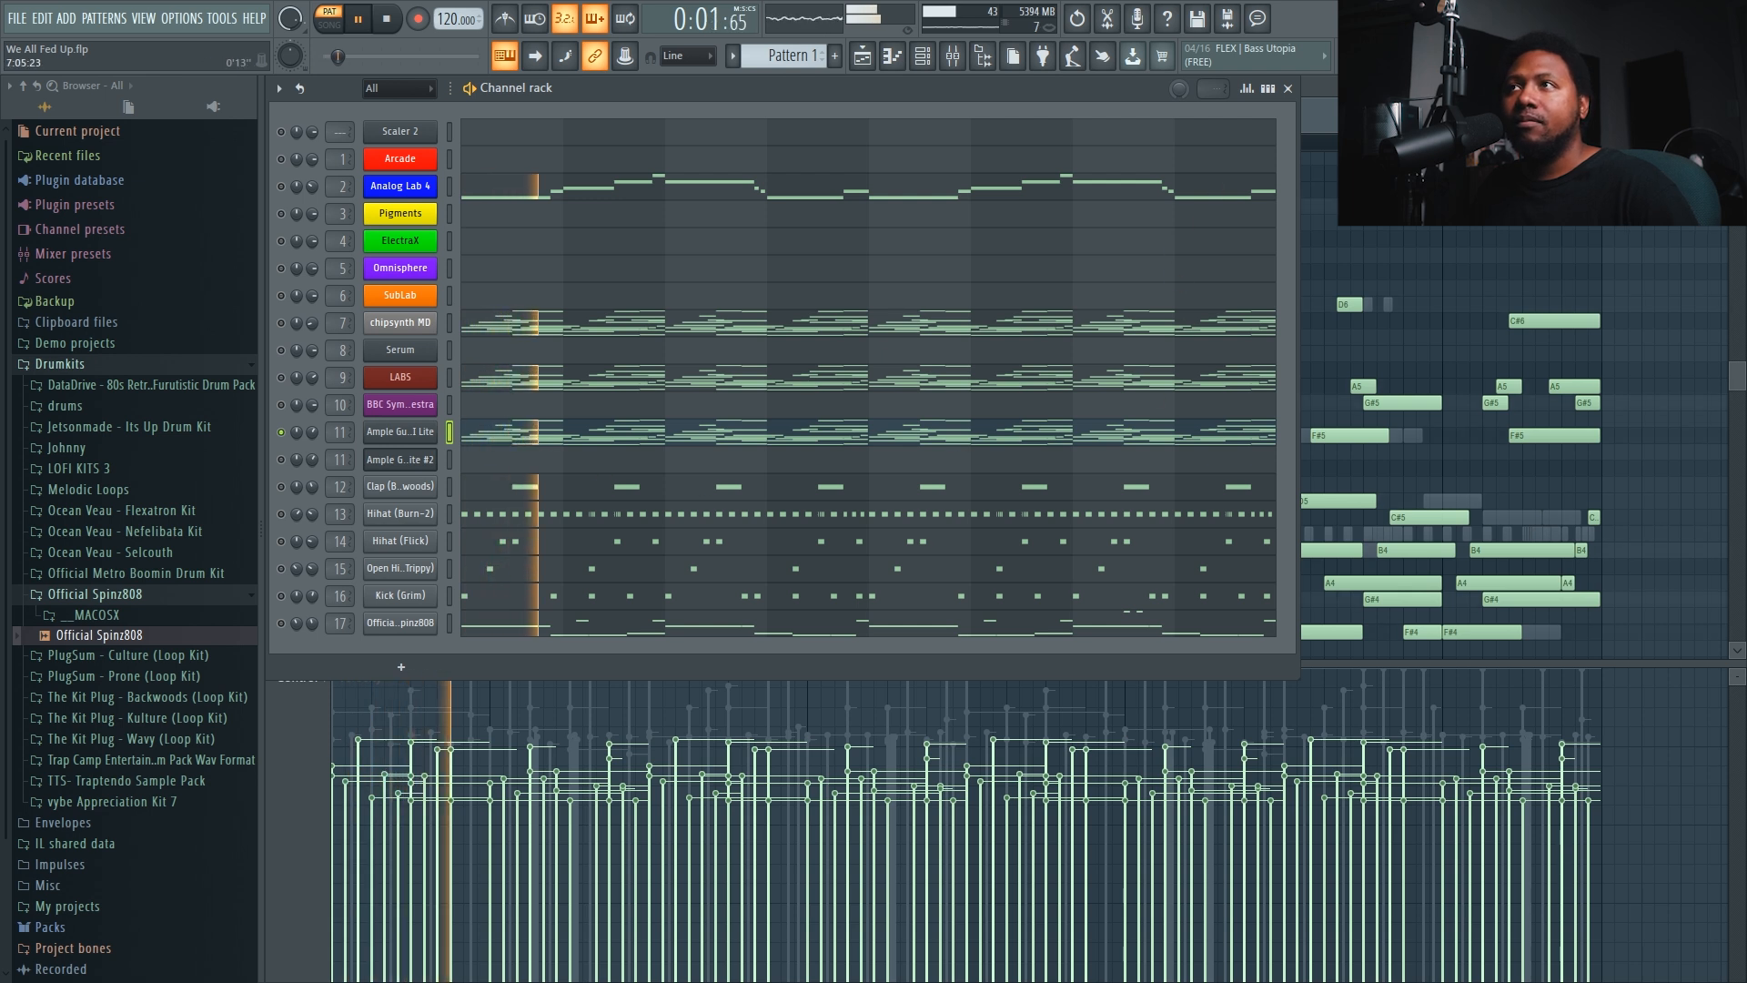
pyautogui.press('F6')
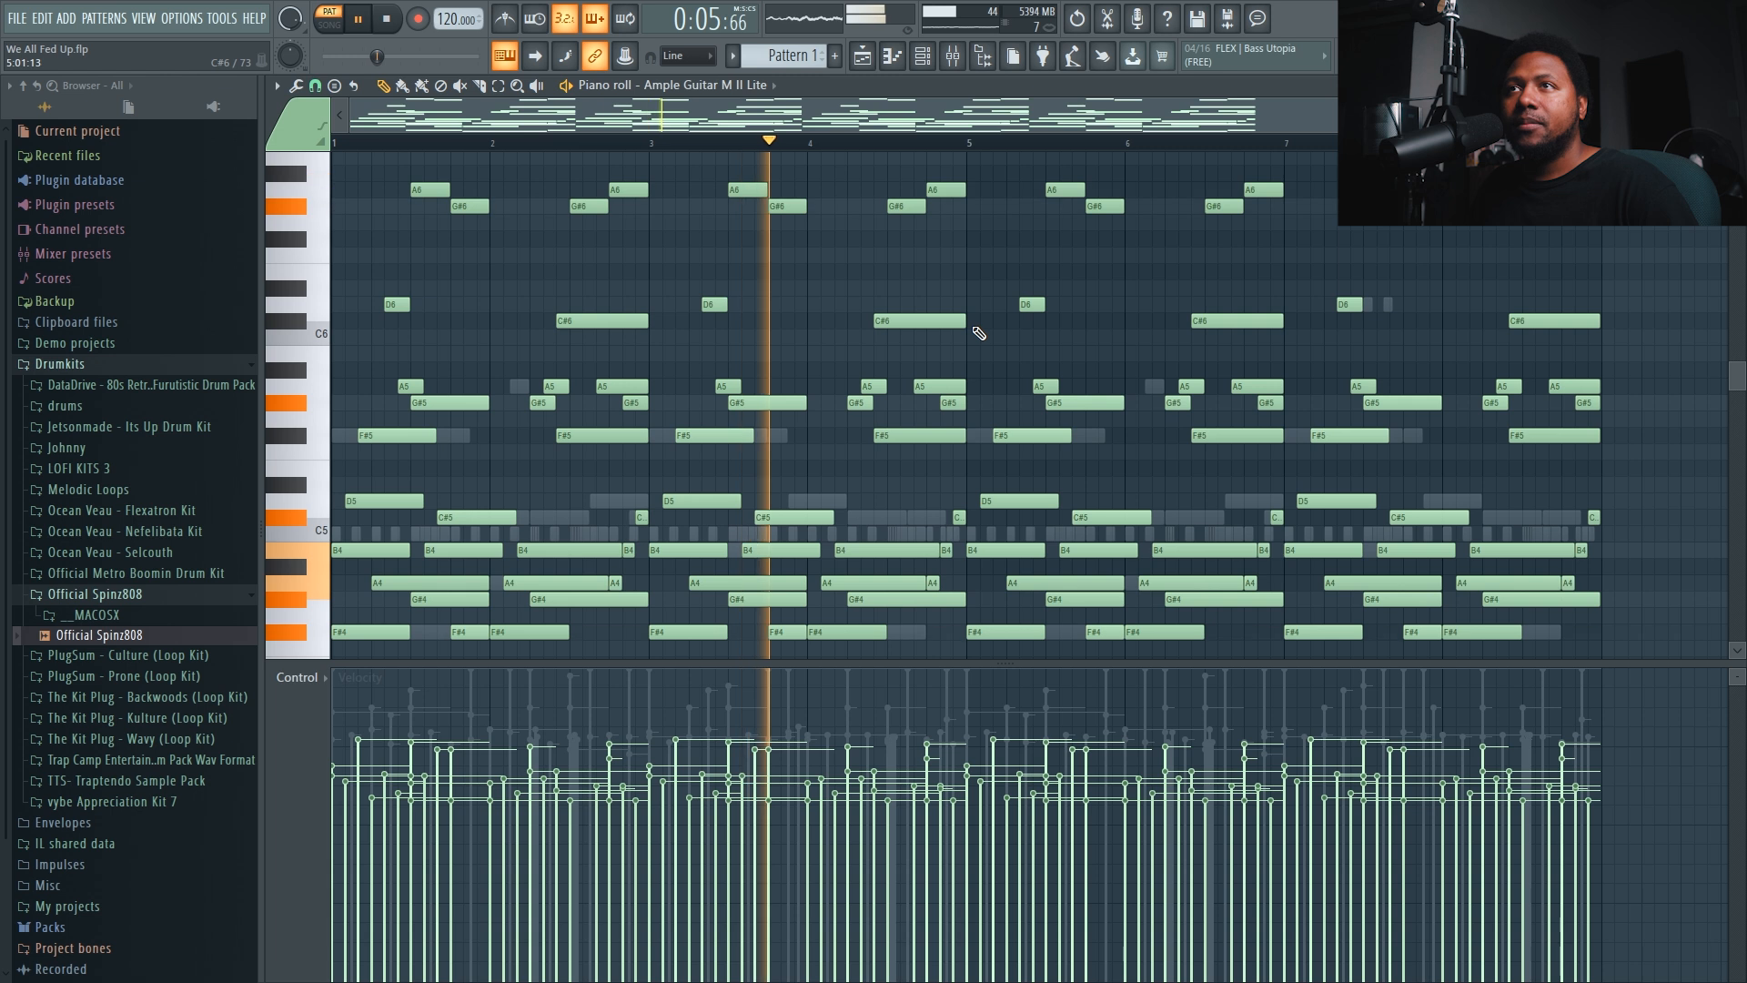
pyautogui.press('space')
# - Delete the cloned Ample Guitar M II Lite #2 channel from the channel rack
pyautogui.press('F6')
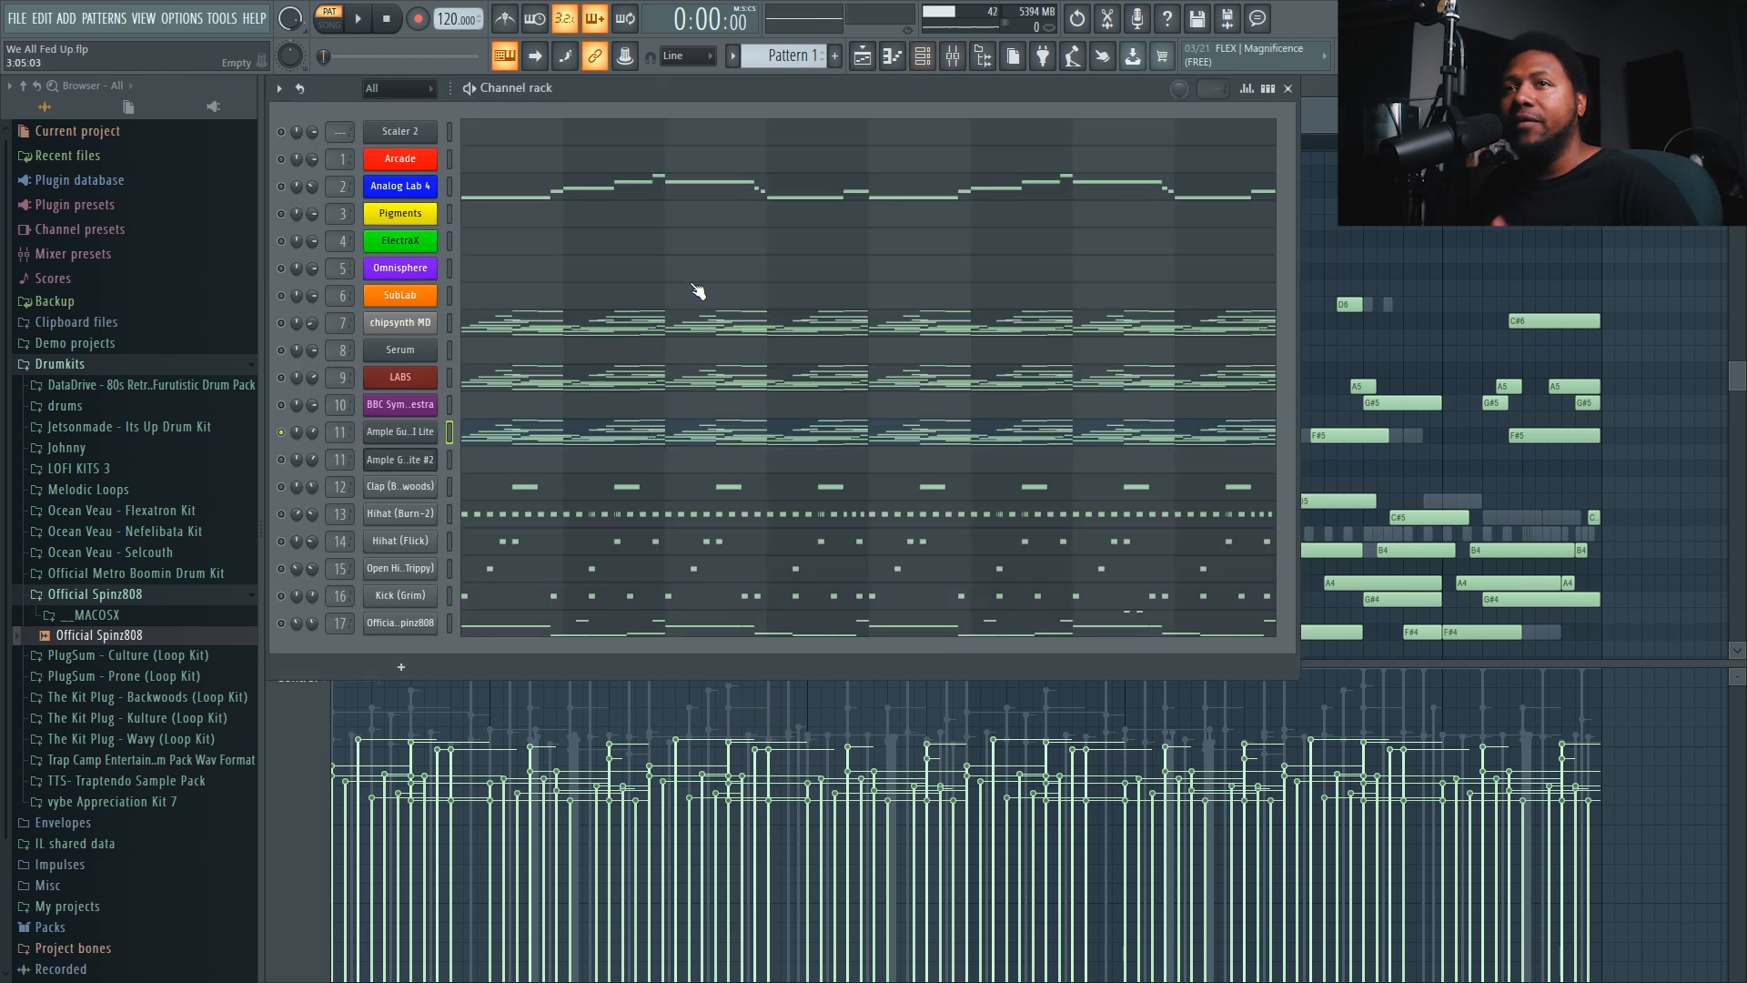
pyautogui.rightClick(378, 464)
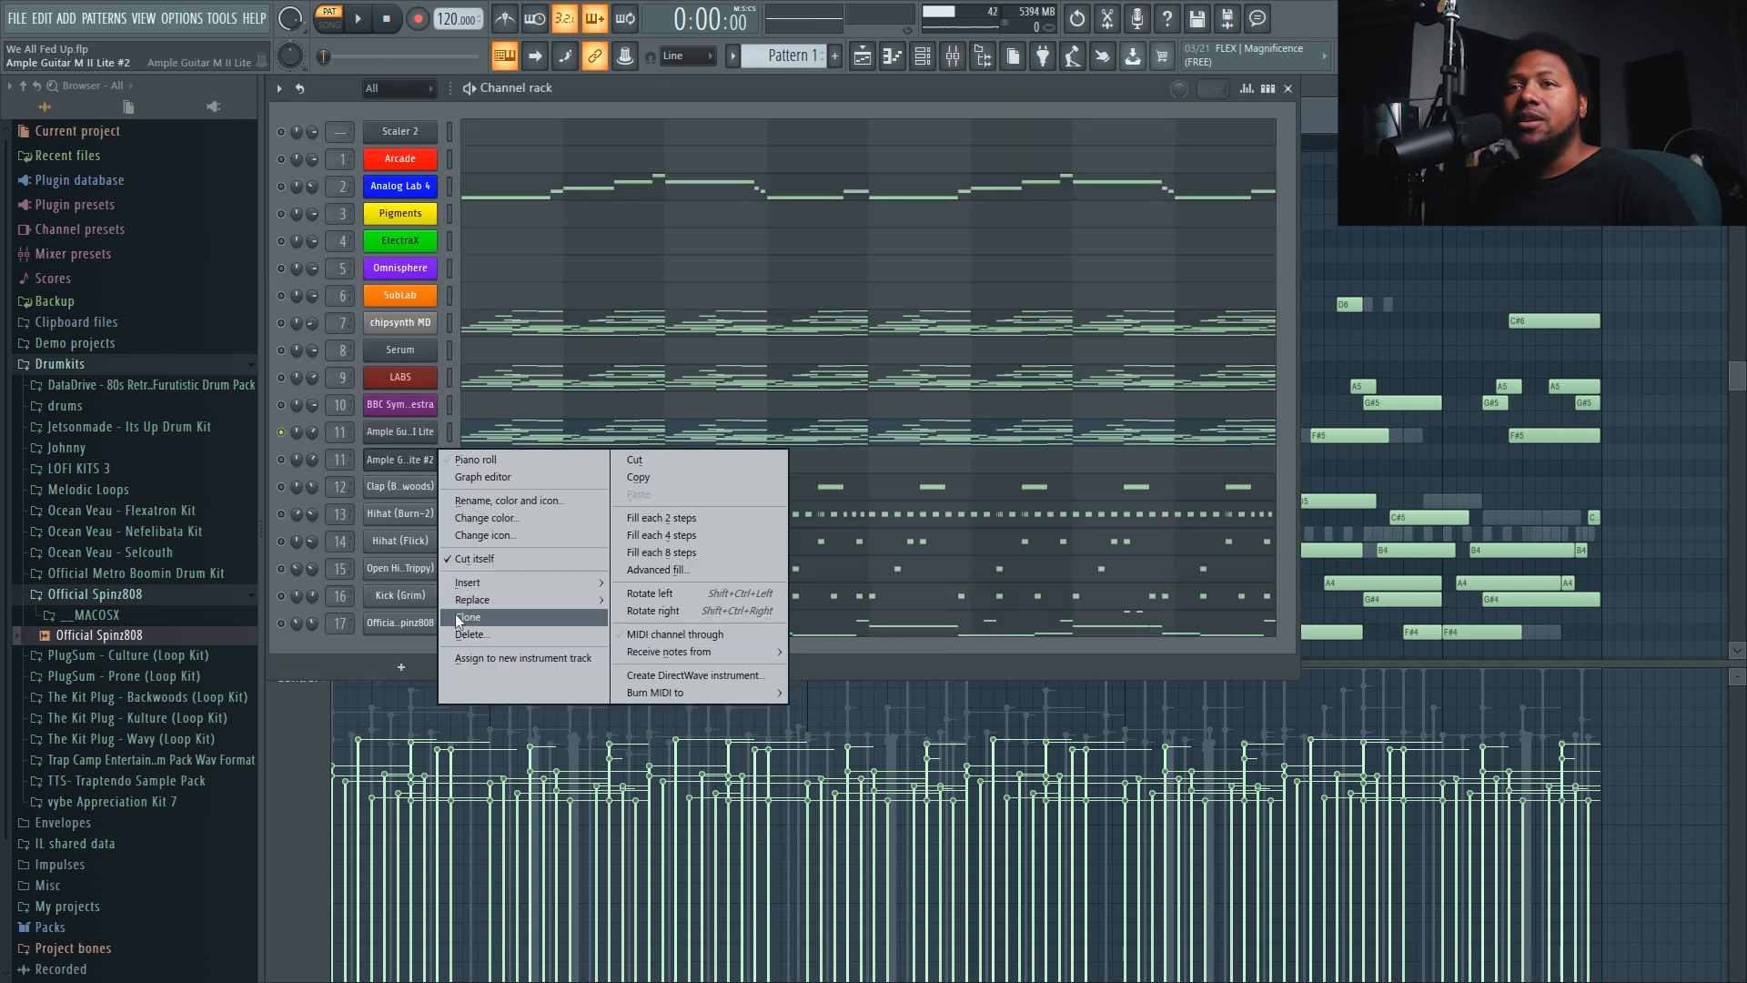
pyautogui.click(472, 631)
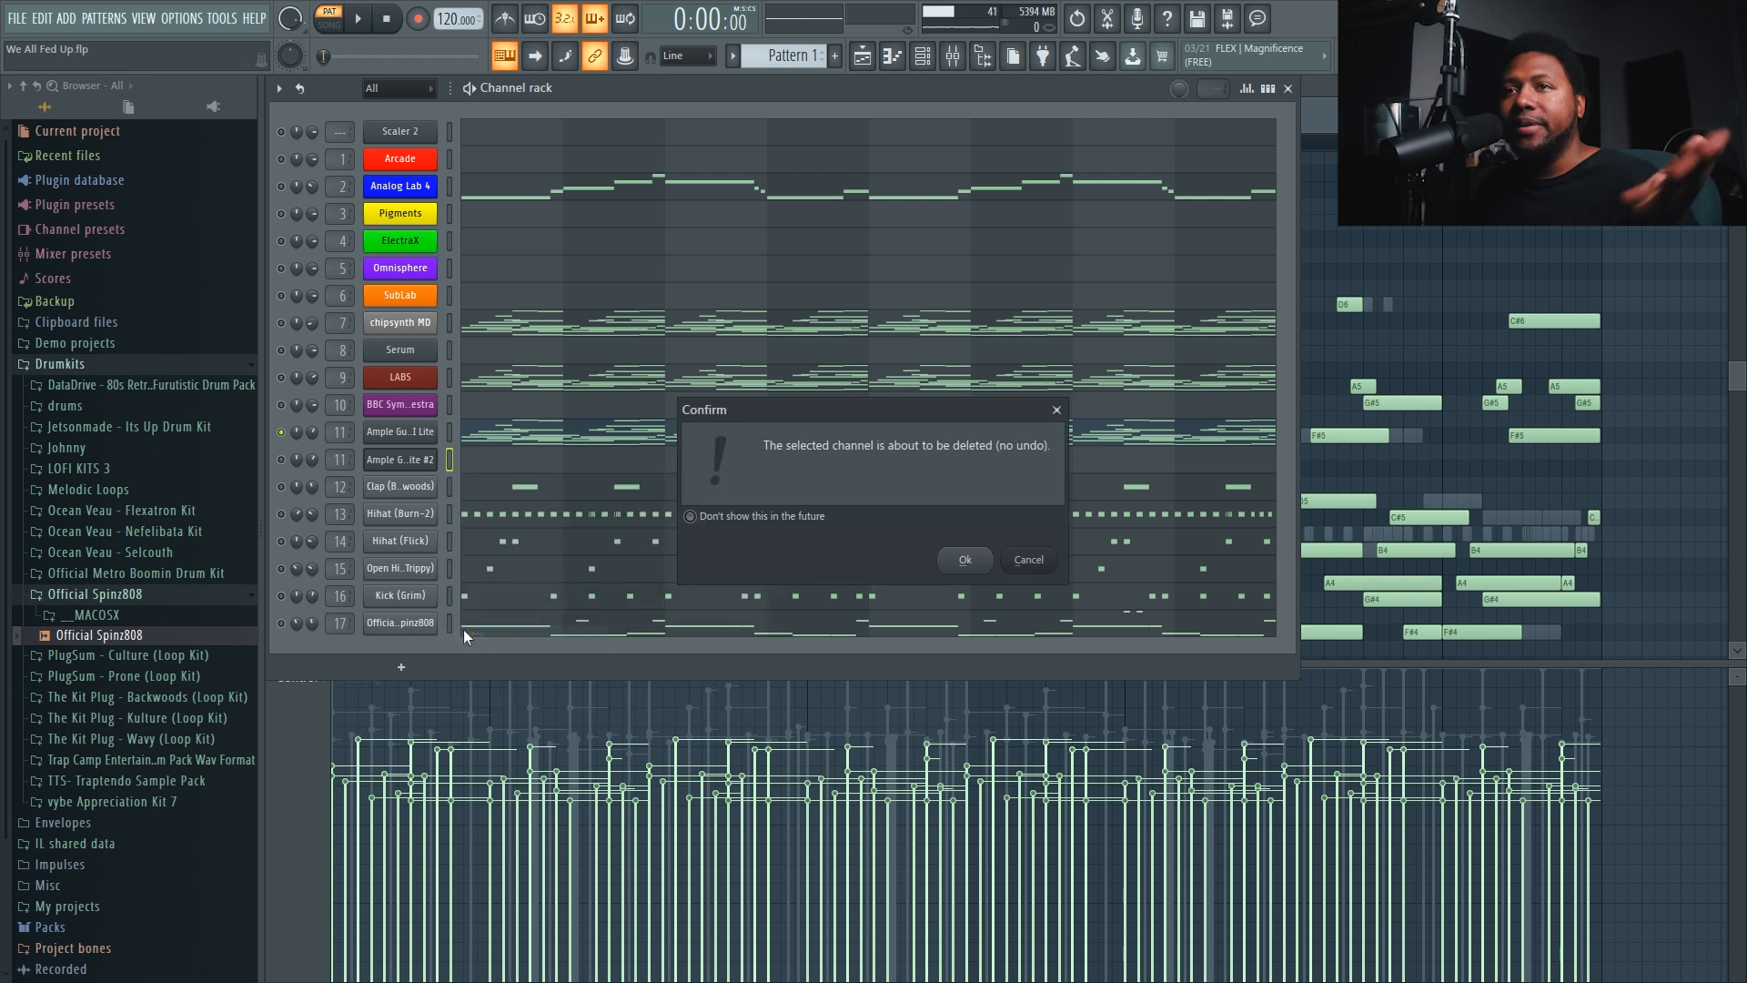
pyautogui.click(970, 559)
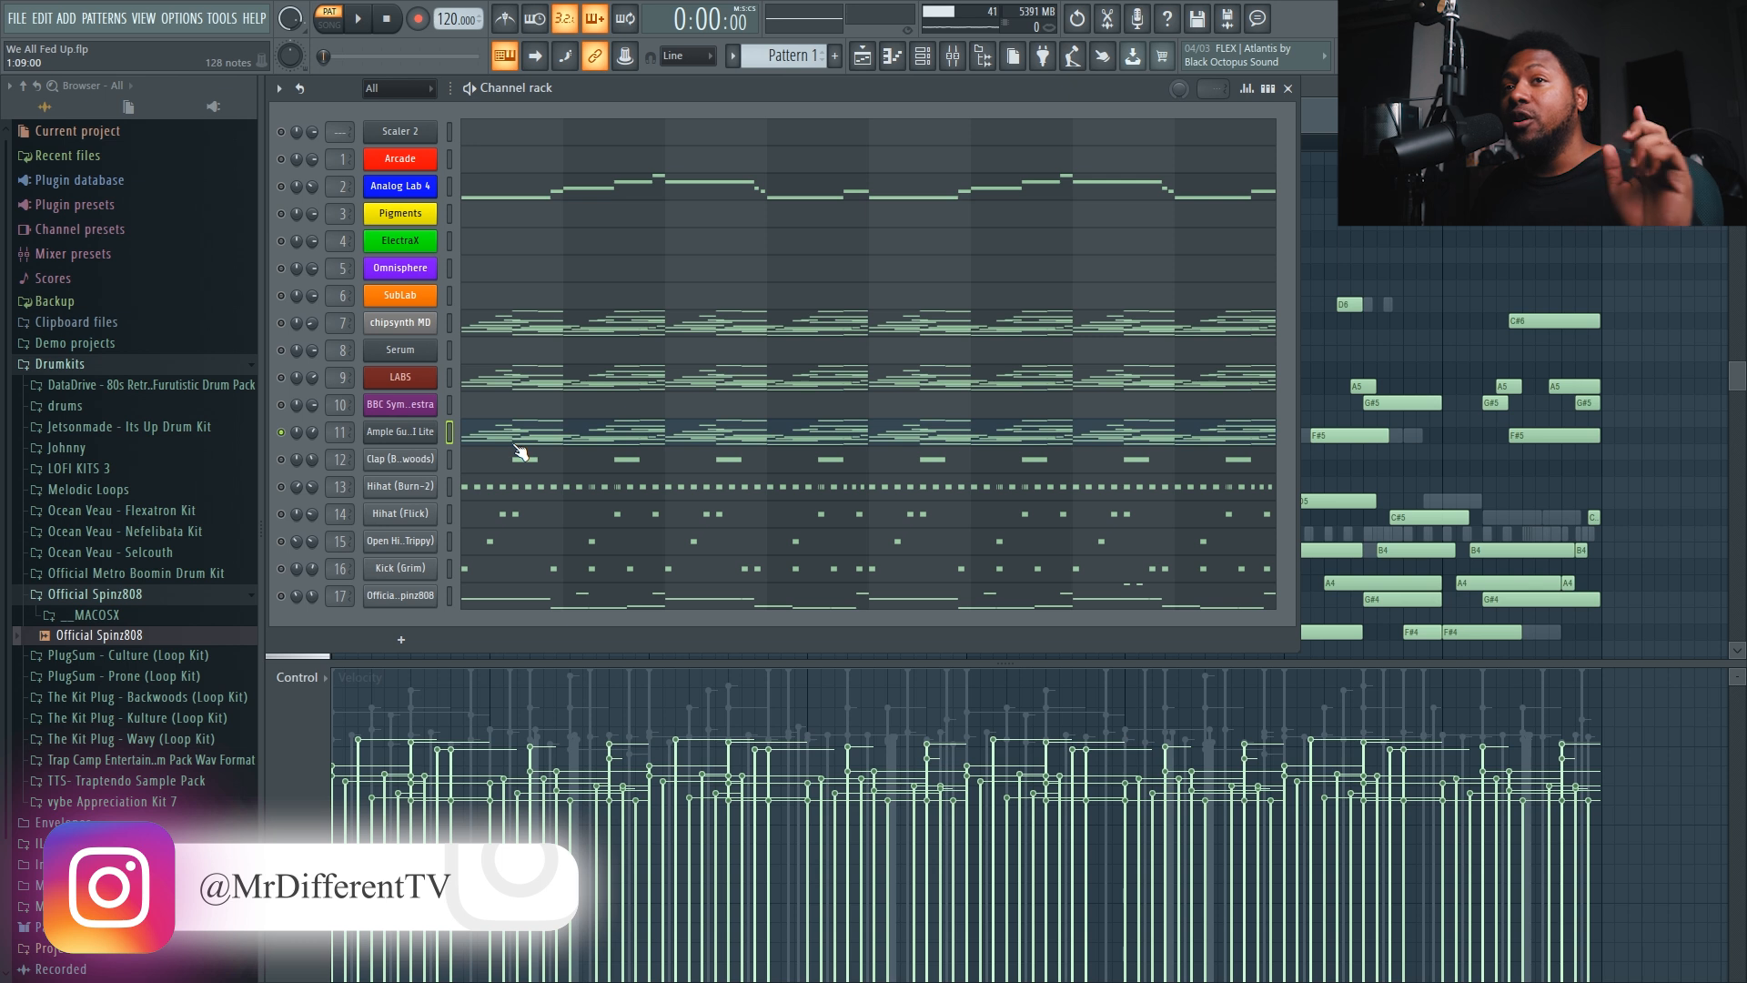
# - Enable the Antresol flanger on the Ample Guitar mixer insert, open its settings, and audition the melody
pyautogui.doubleClick(340, 431)
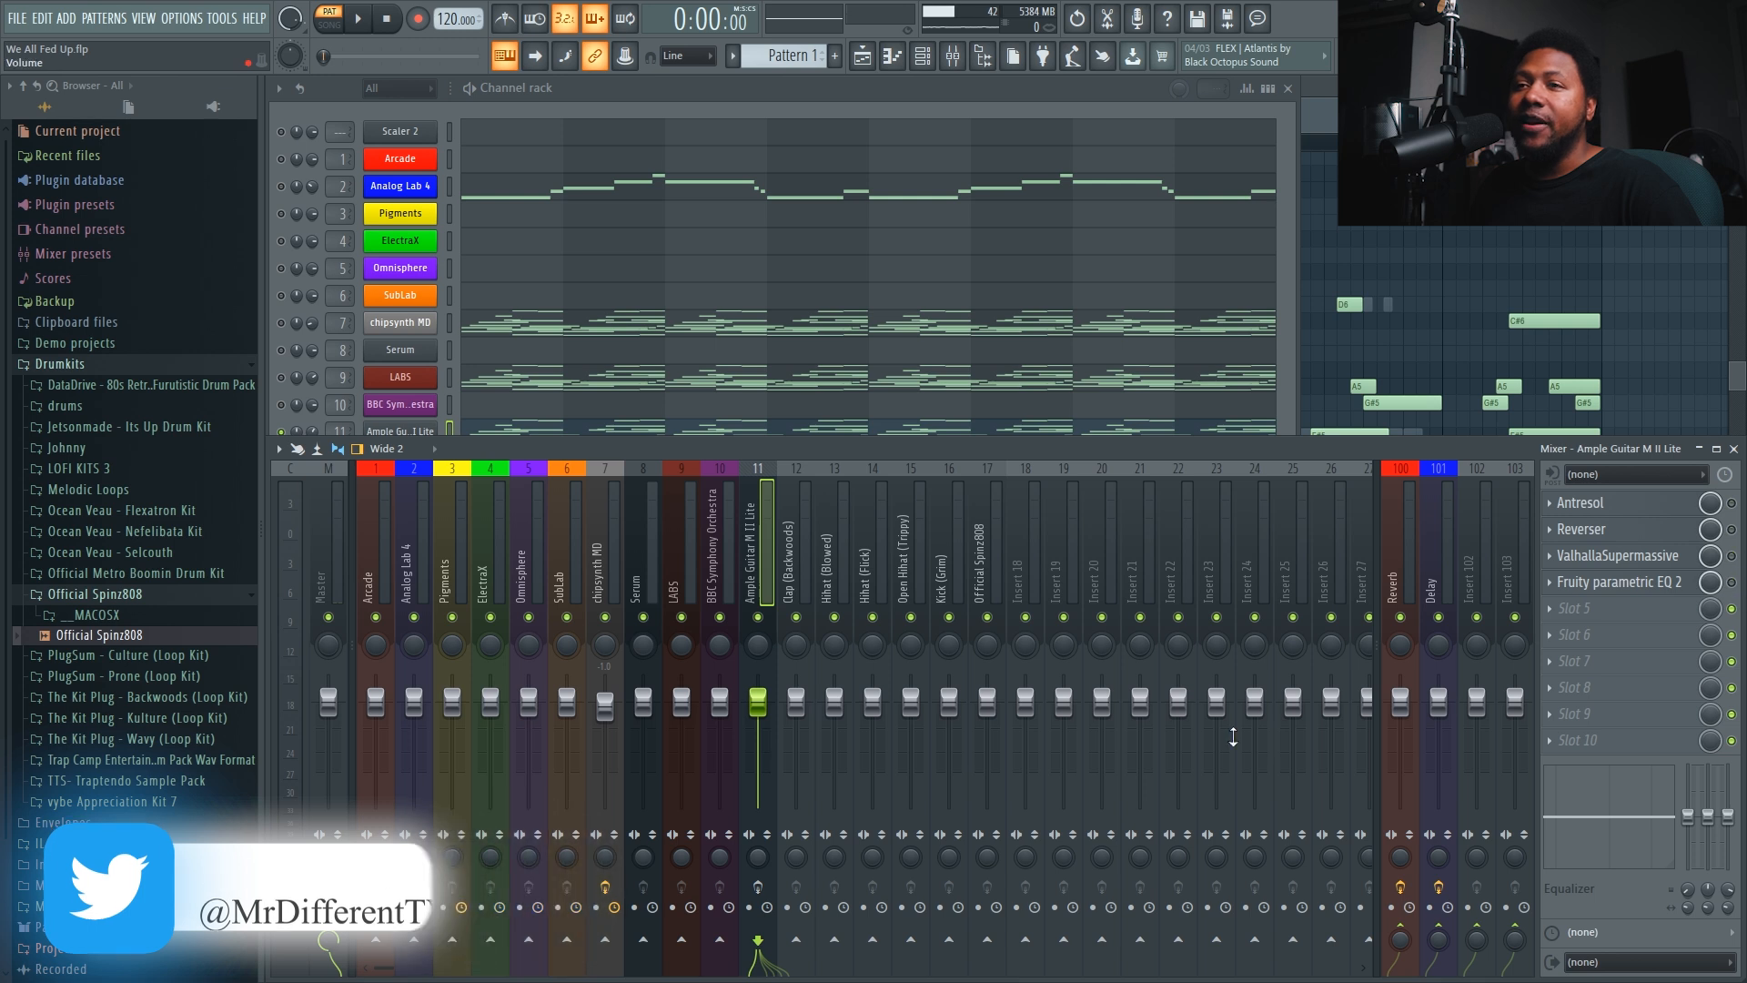
pyautogui.click(1635, 514)
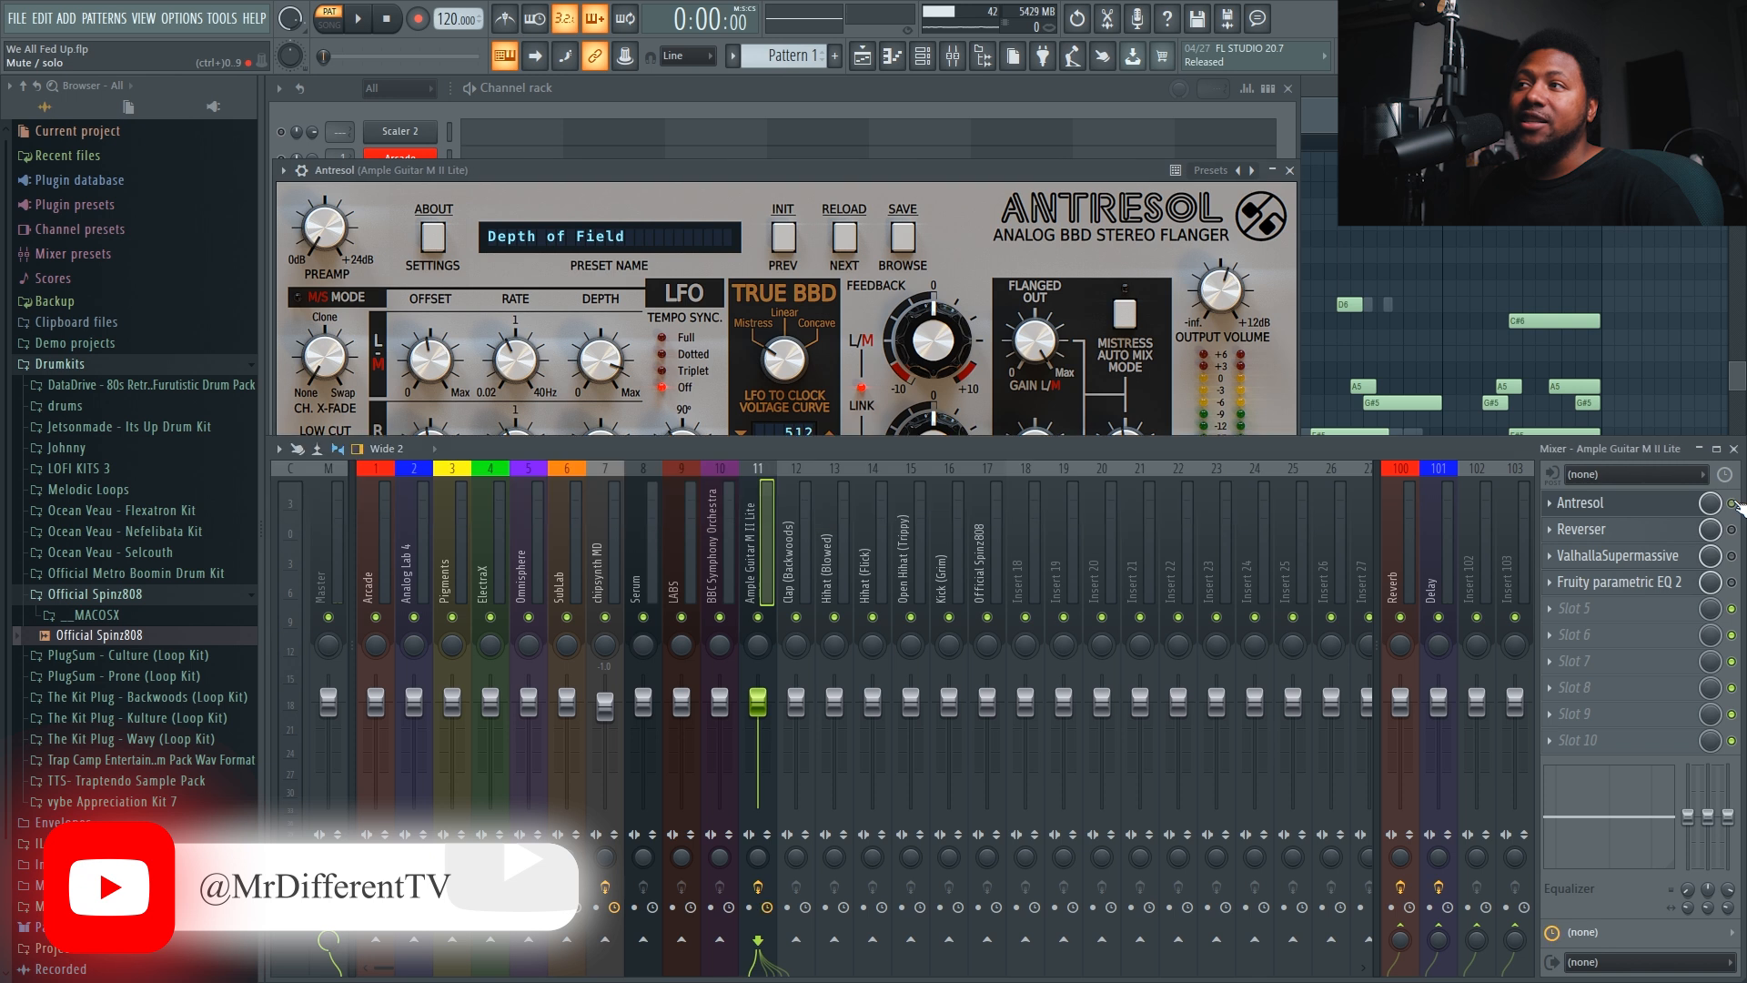
pyautogui.moveTo(968, 174); pyautogui.dragTo(953, 452)
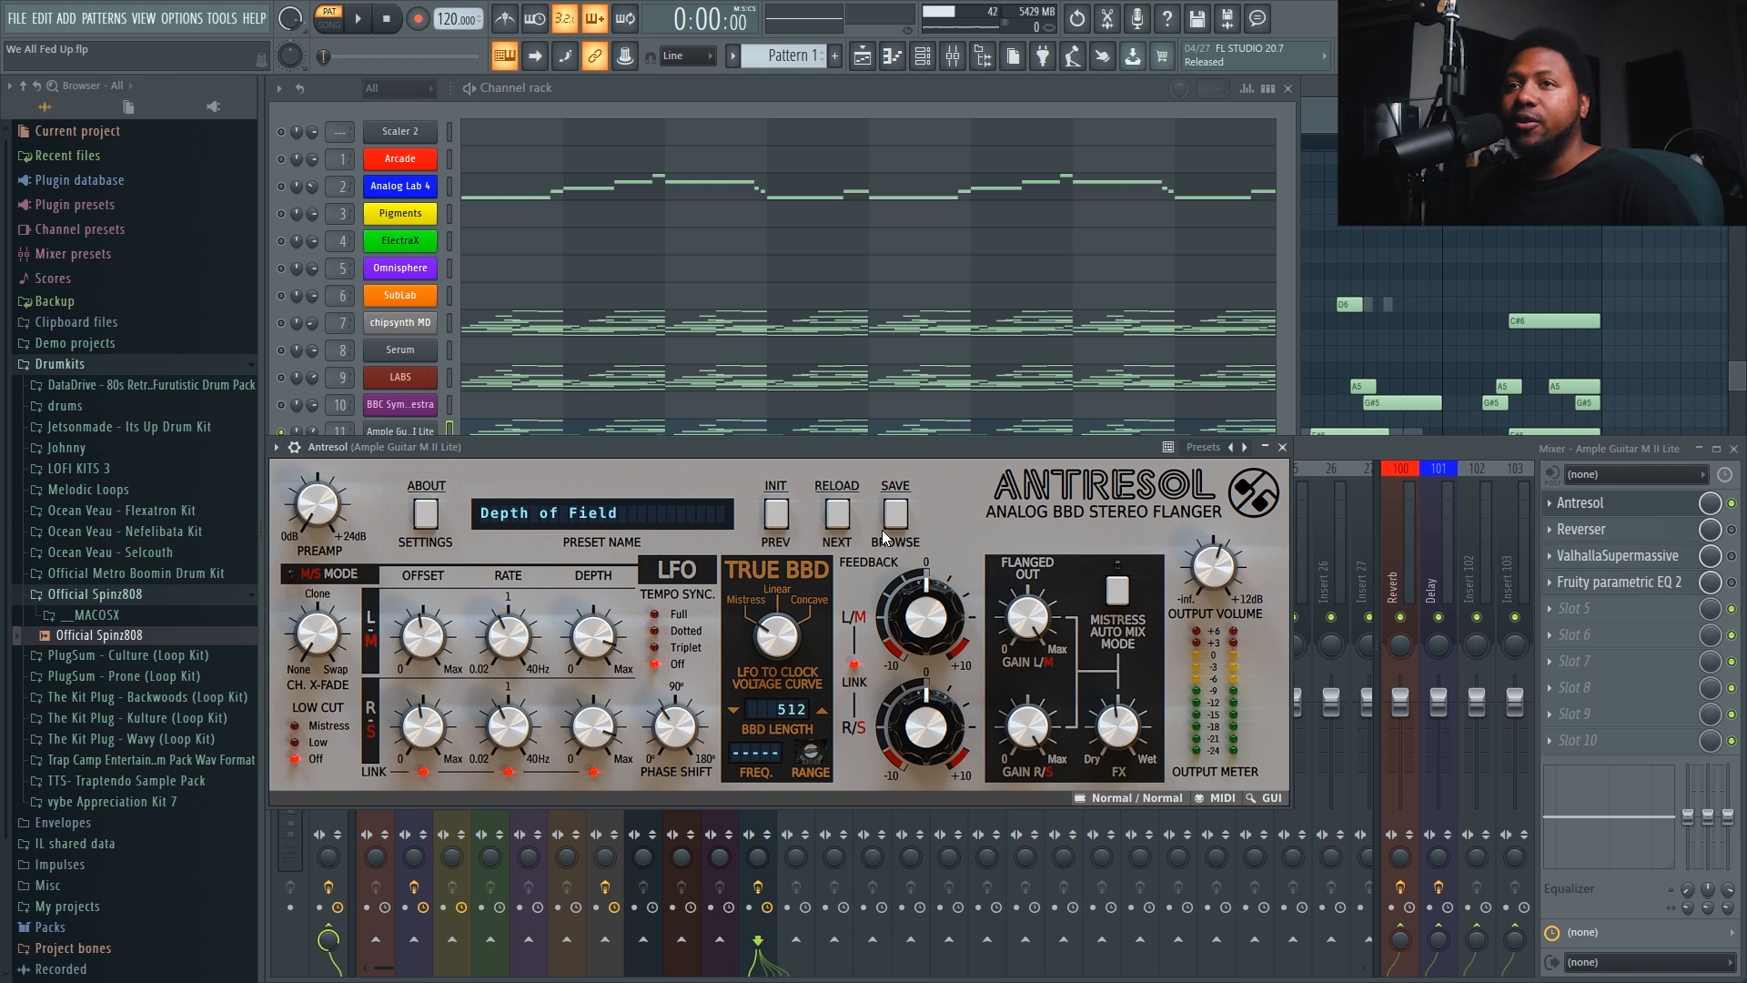
pyautogui.press('space')
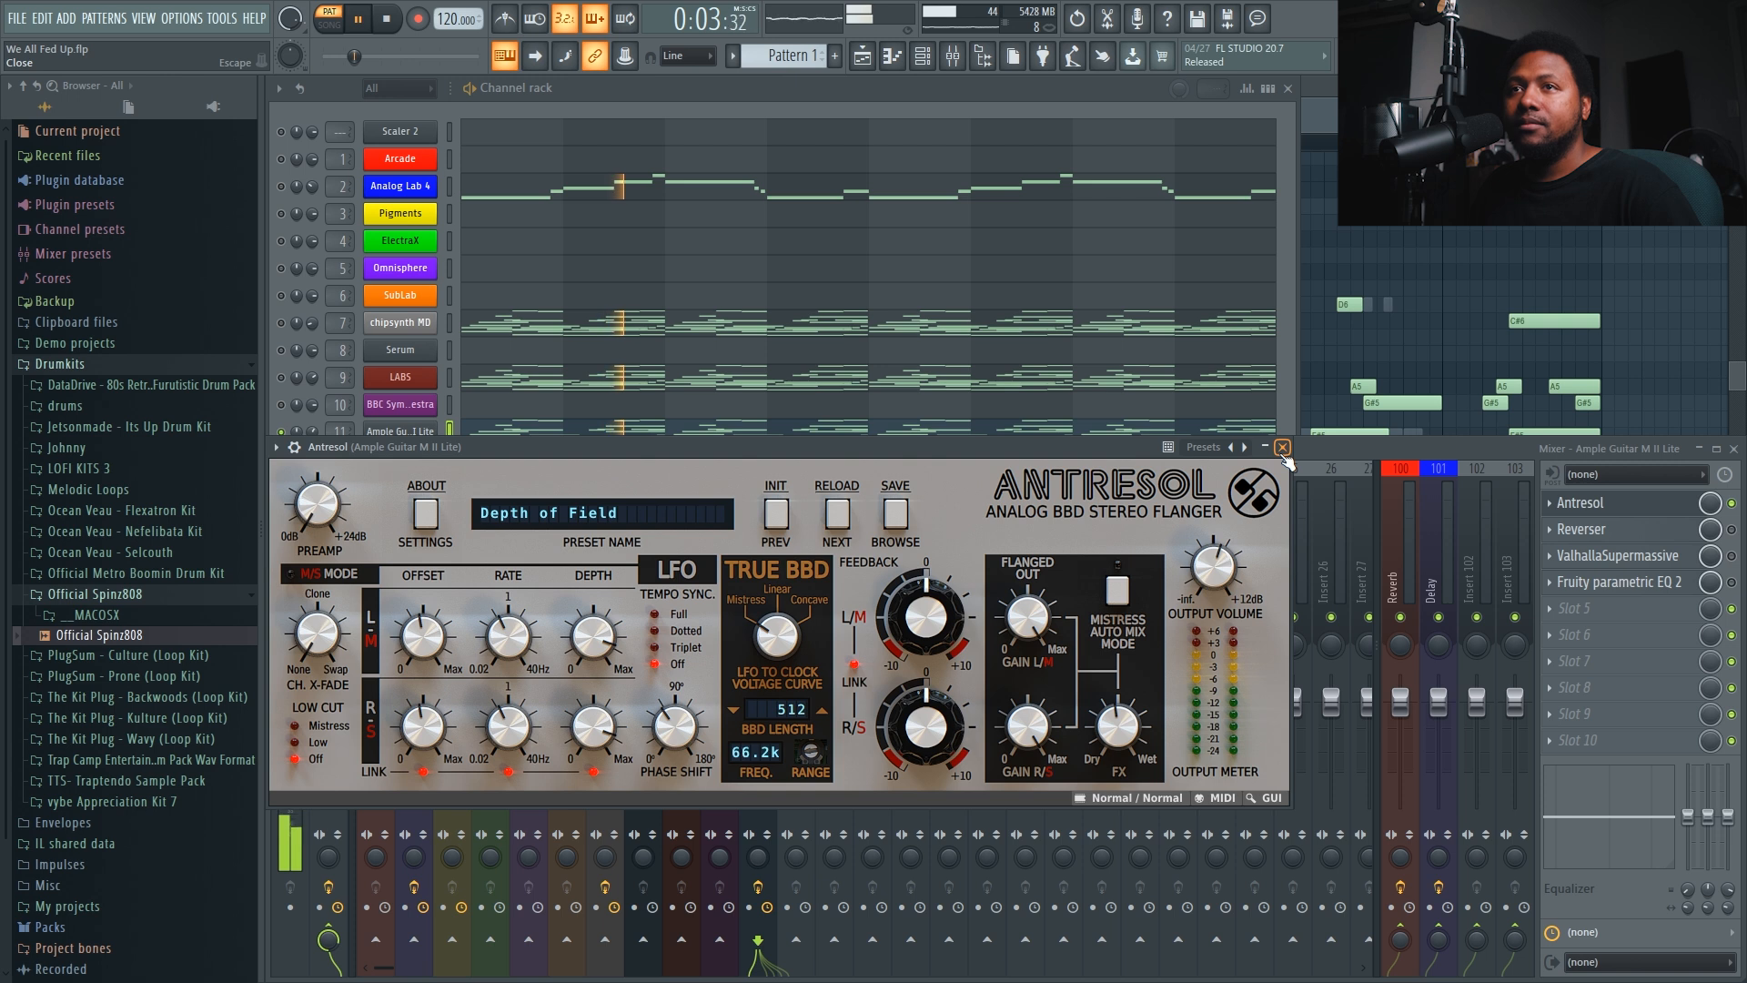
pyautogui.press('space')
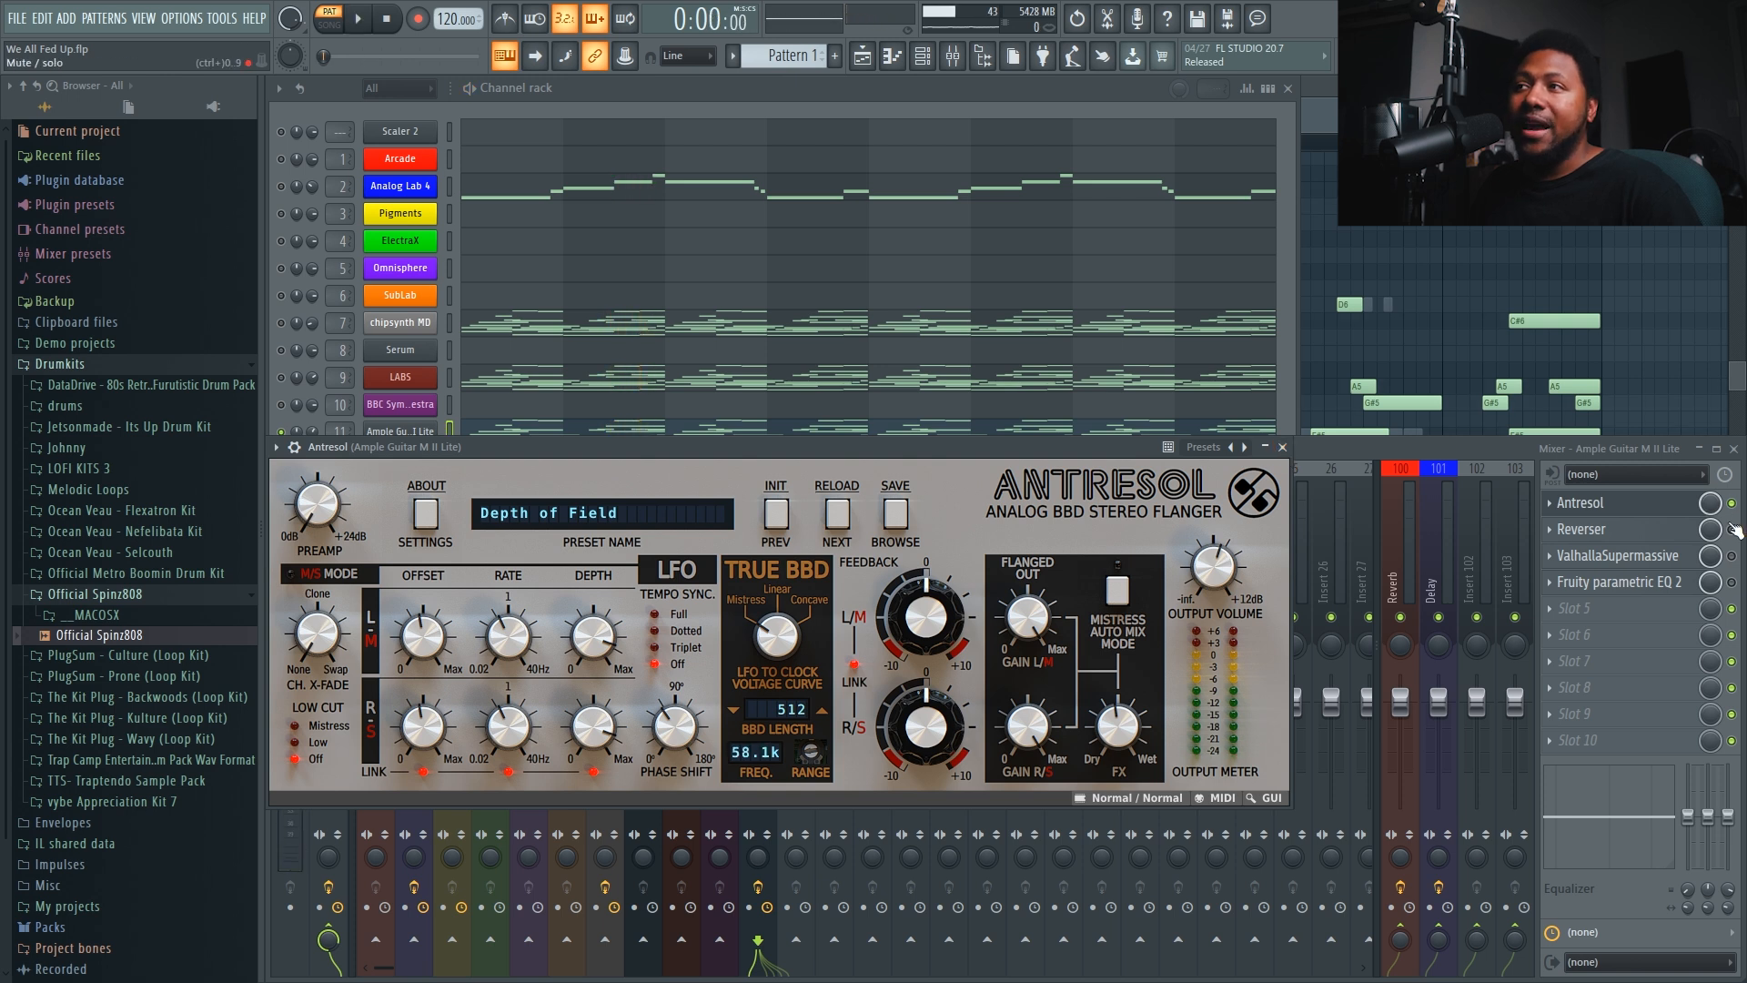
# - Enable the Reverser effect on the guitar insert, show its settings while auditioning the melody, and close them
pyautogui.press('Escape')
pyautogui.click(1658, 530)
pyautogui.moveTo(677, 264); pyautogui.dragTo(401, 453)
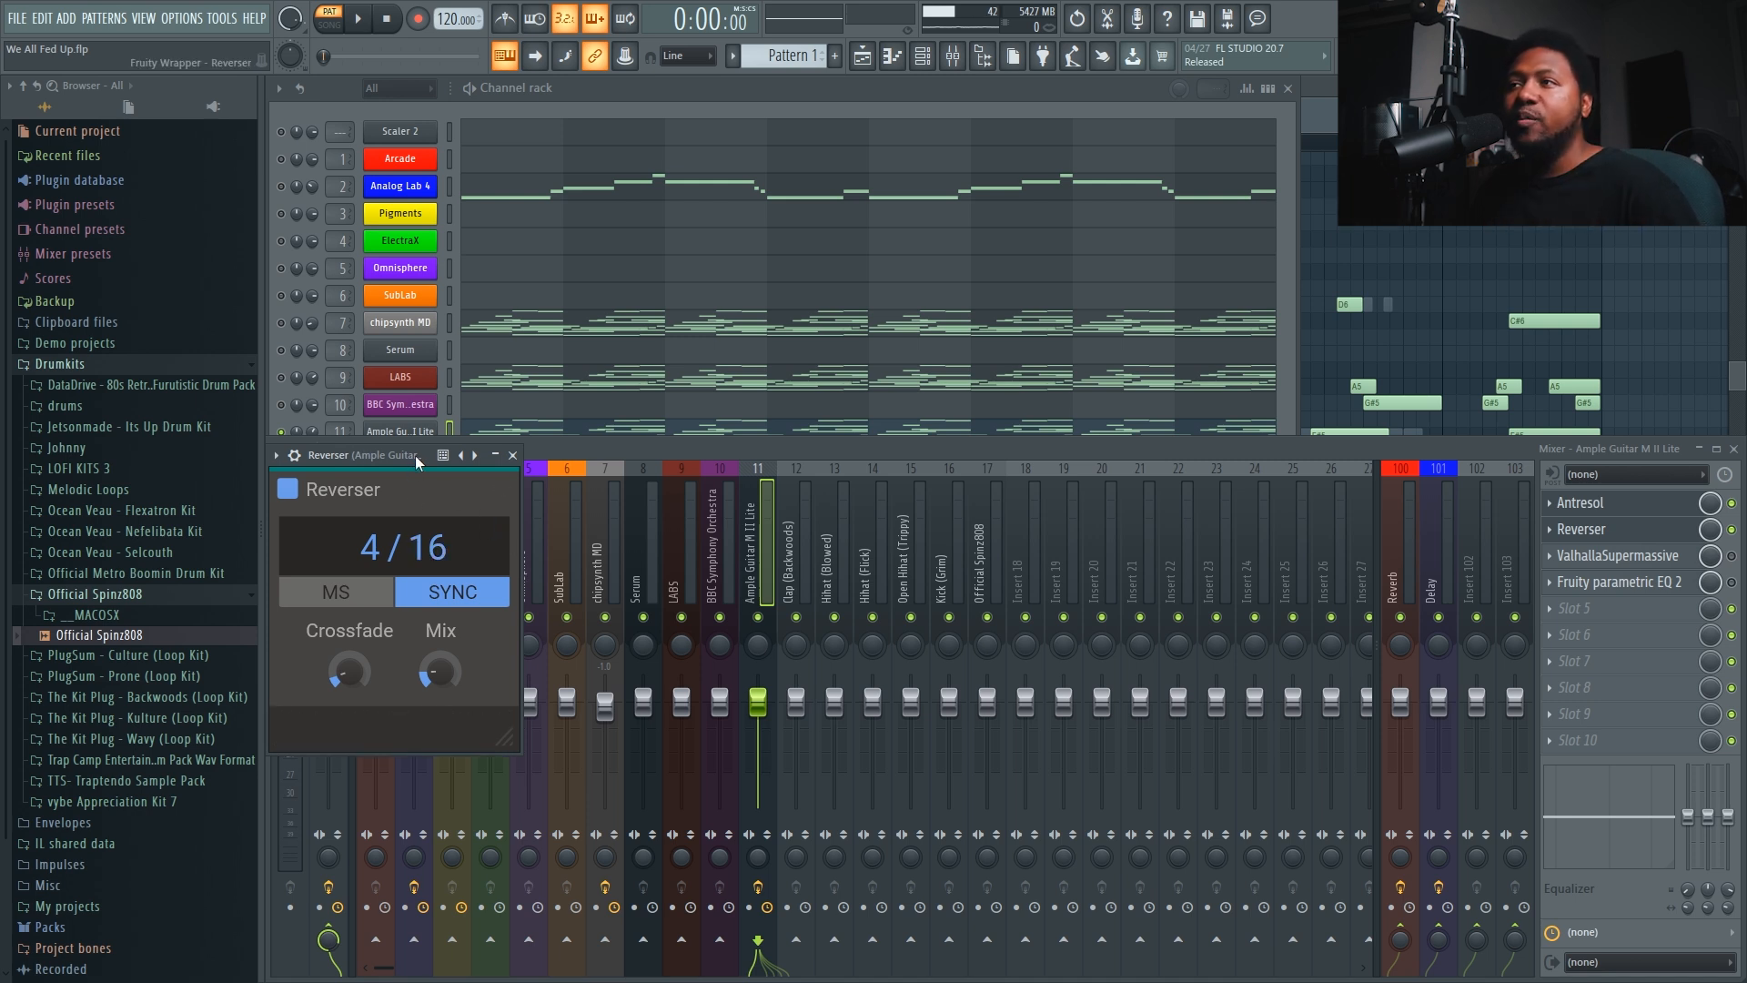
pyautogui.press('space')
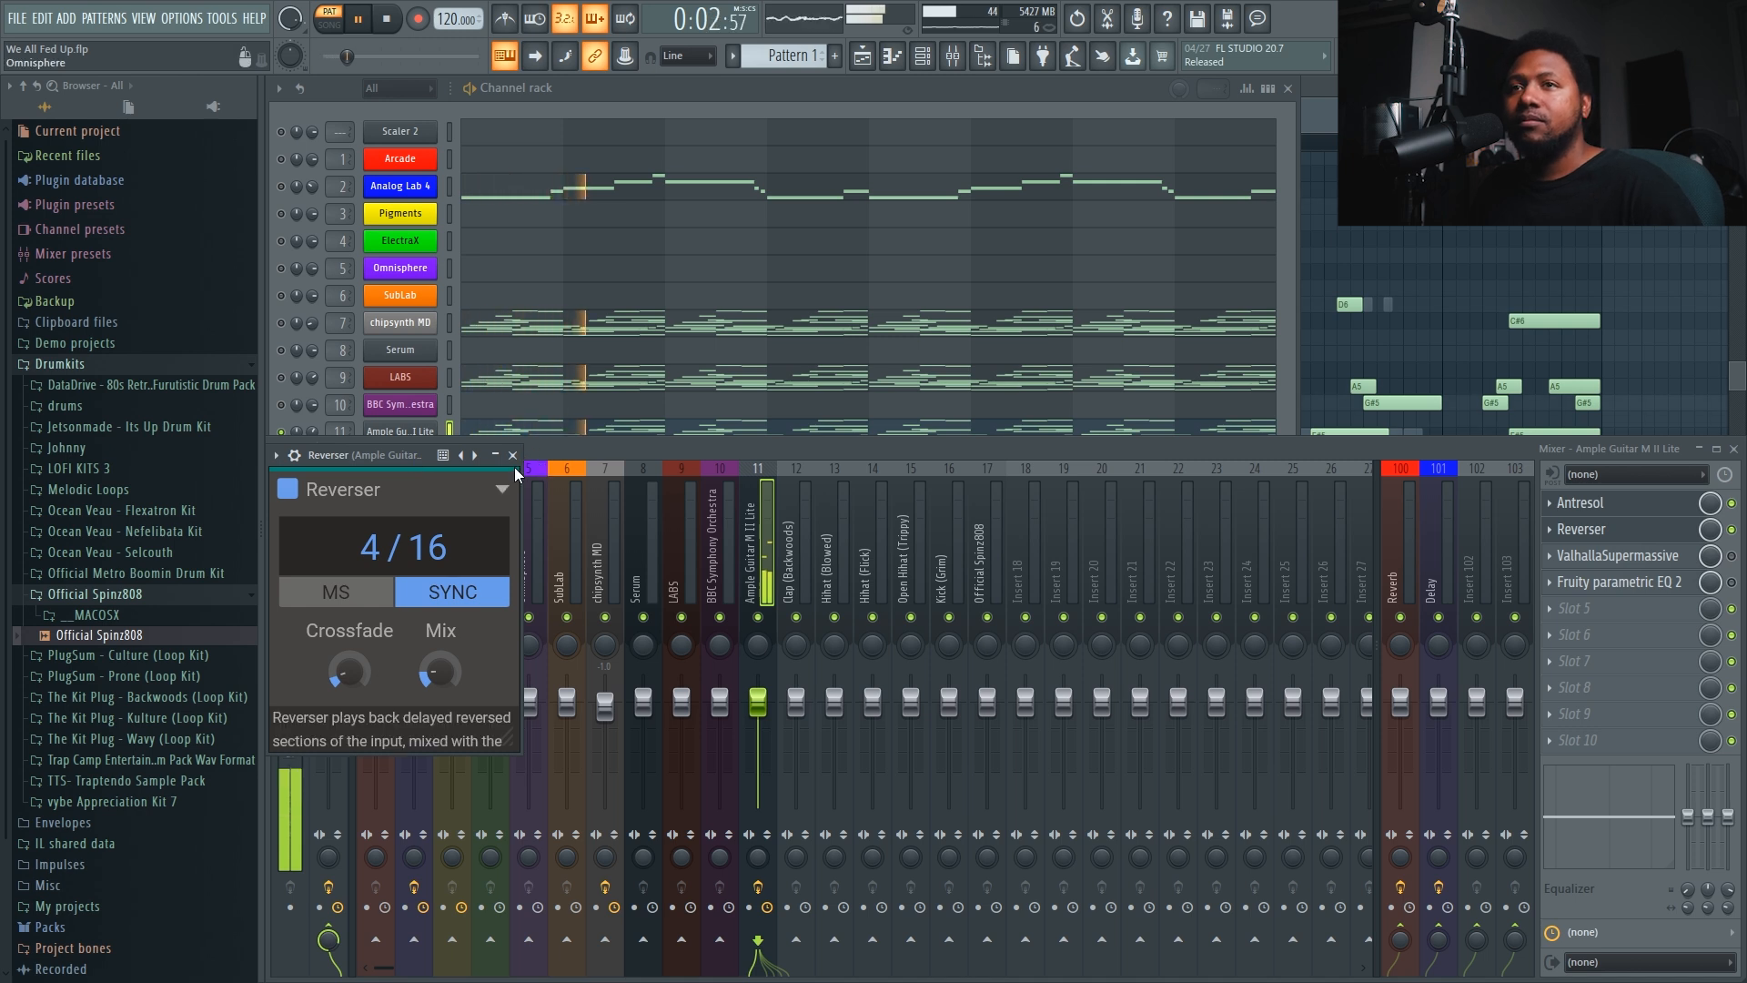
pyautogui.press('space')
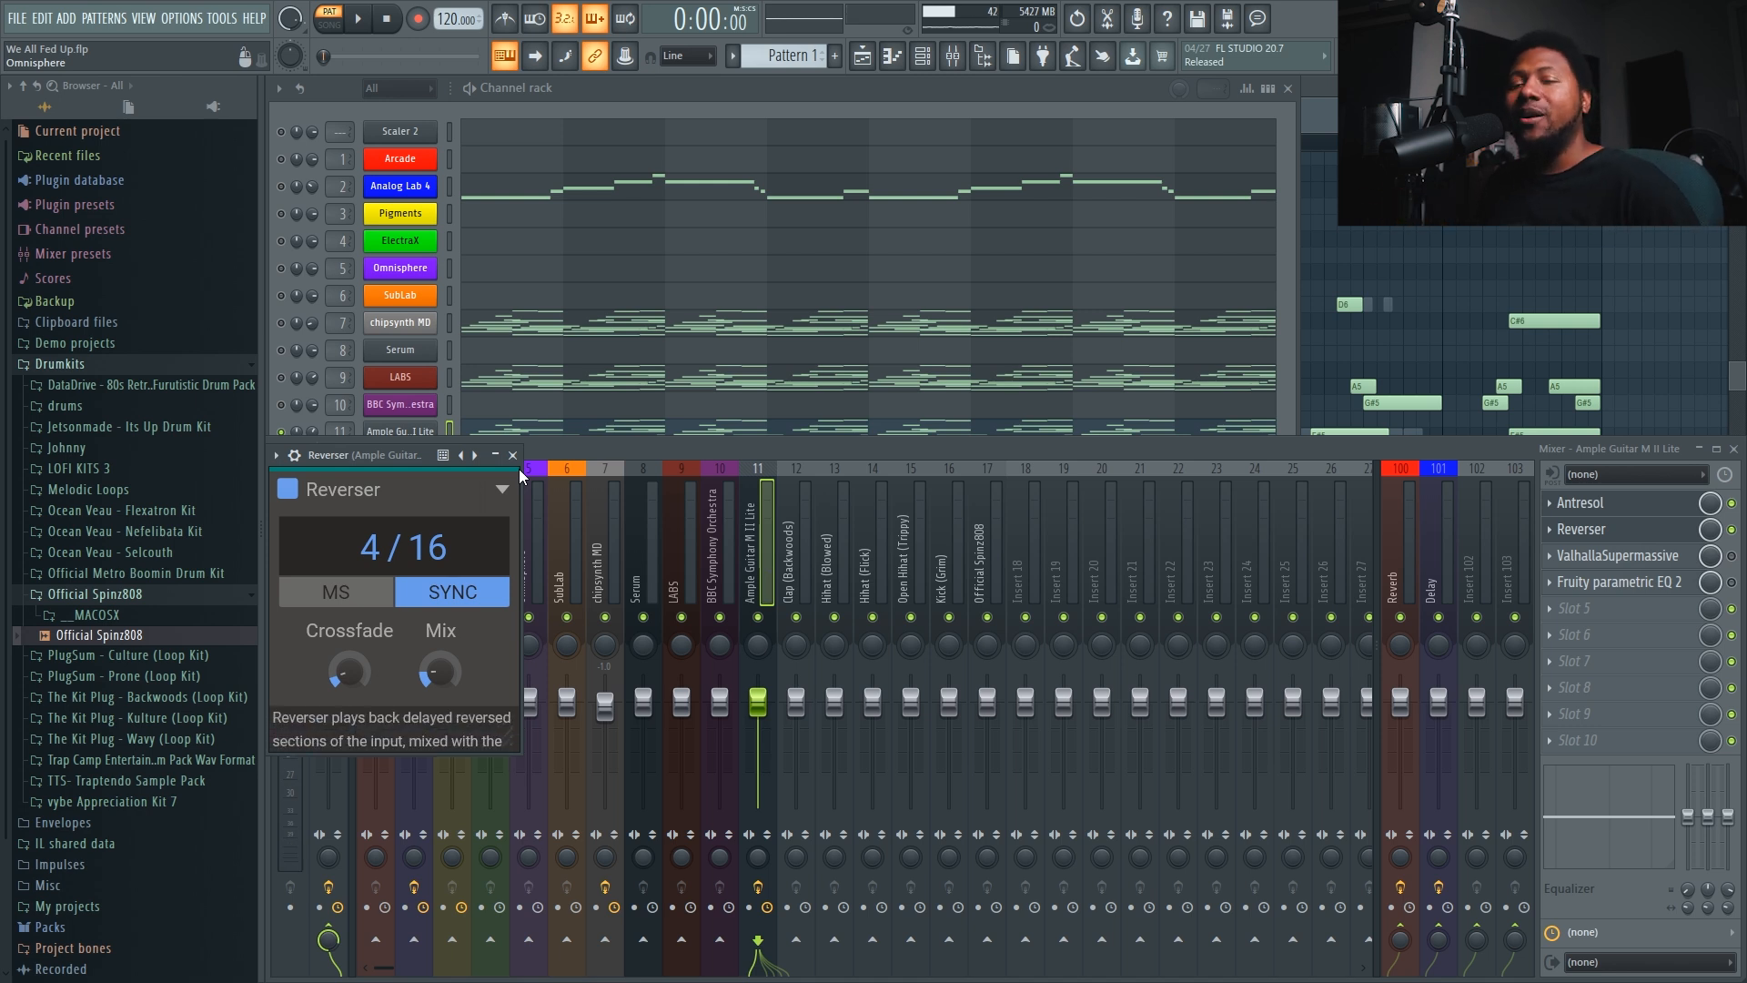
pyautogui.click(512, 457)
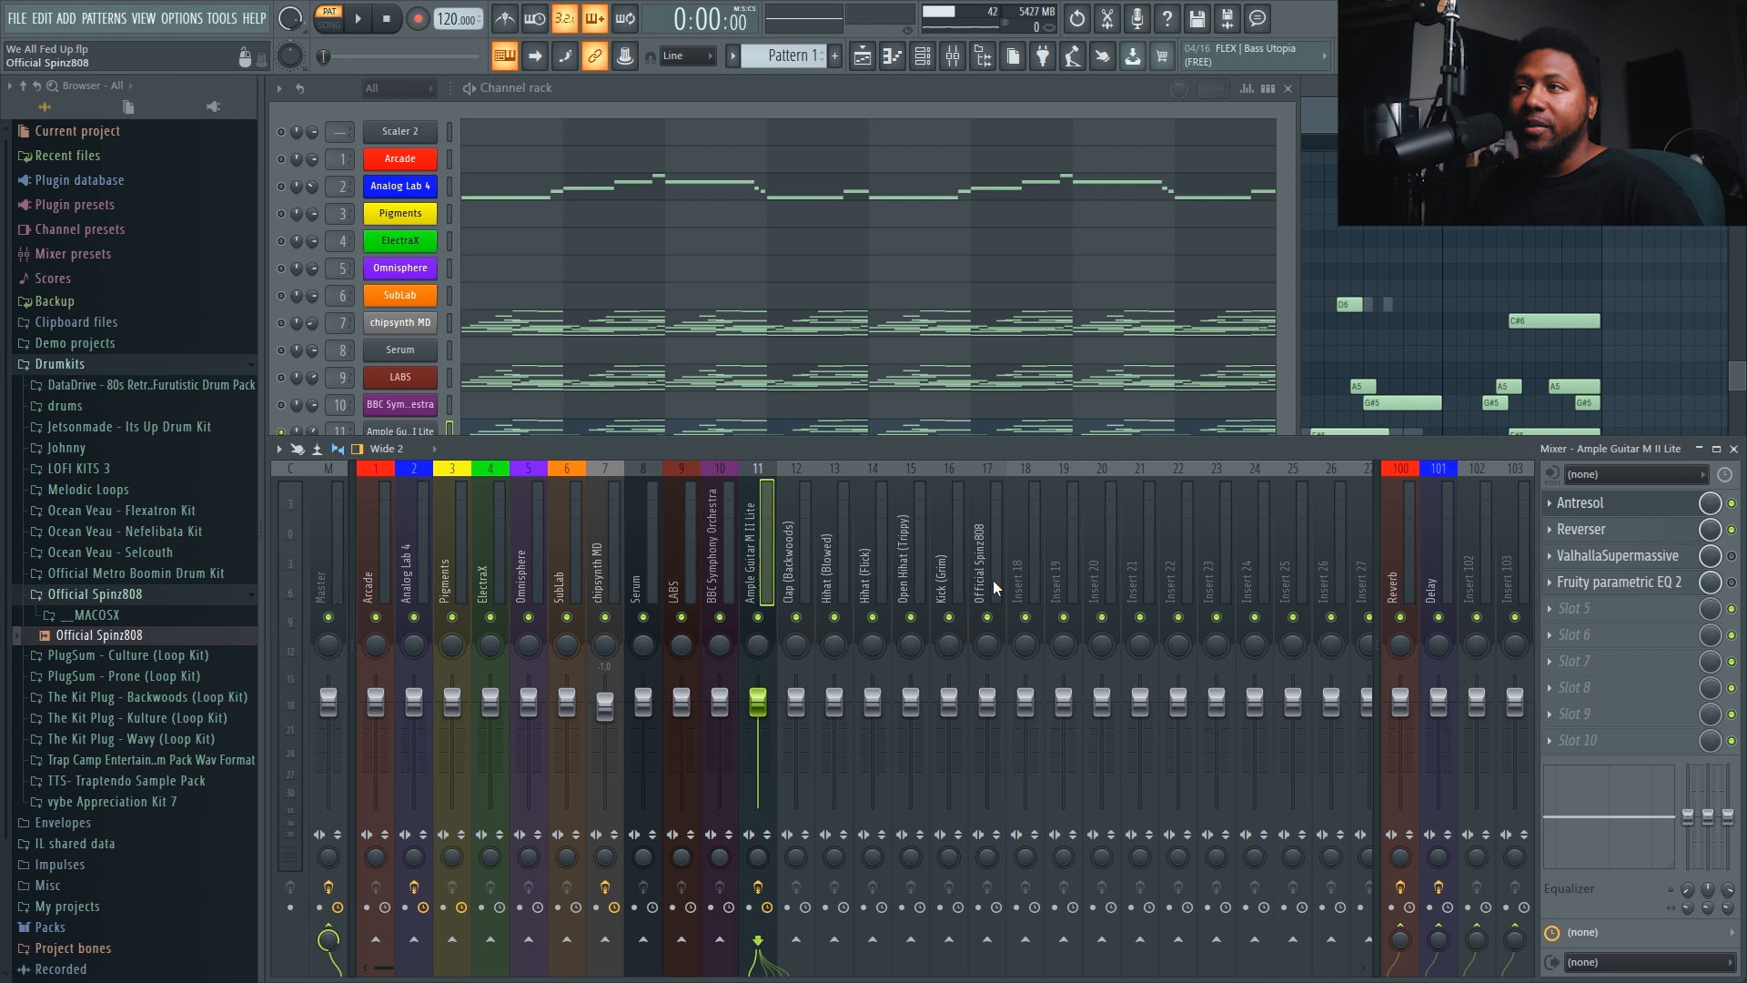
# - Enable ValhallaSupermassive on the guitar insert, show its settings while auditioning the melody, and close them
pyautogui.click(1679, 562)
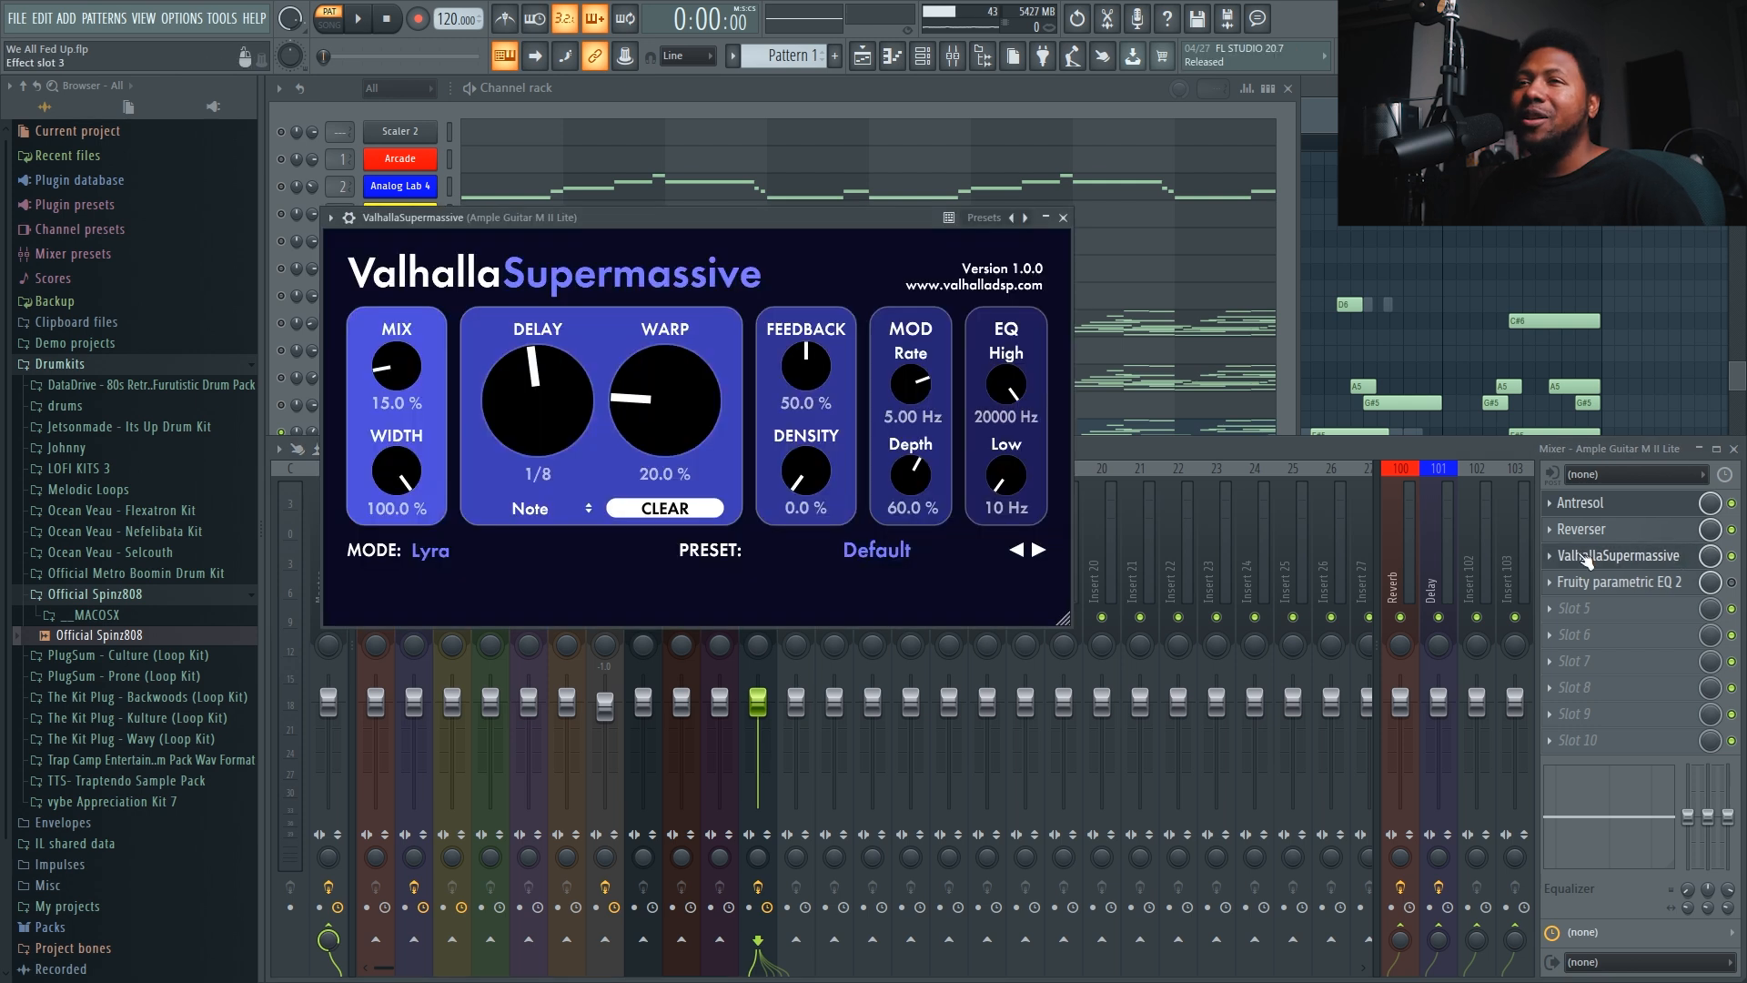
pyautogui.moveTo(791, 229); pyautogui.dragTo(733, 395)
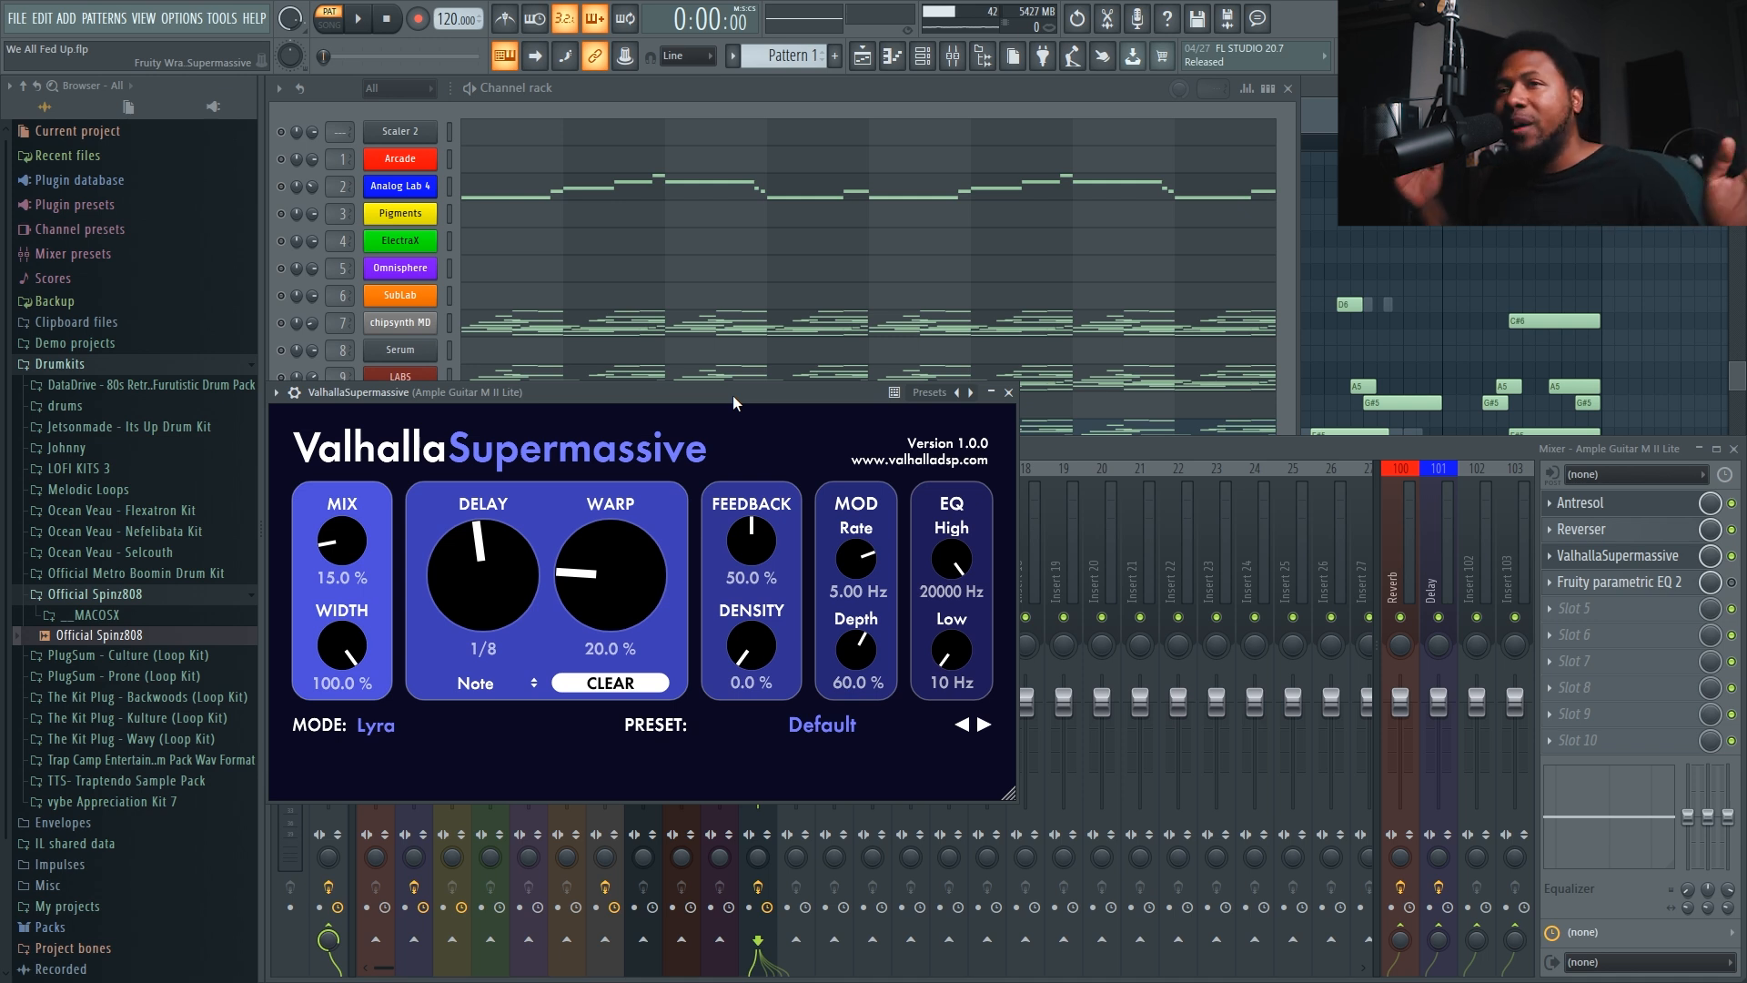
pyautogui.moveTo(734, 395); pyautogui.dragTo(729, 439)
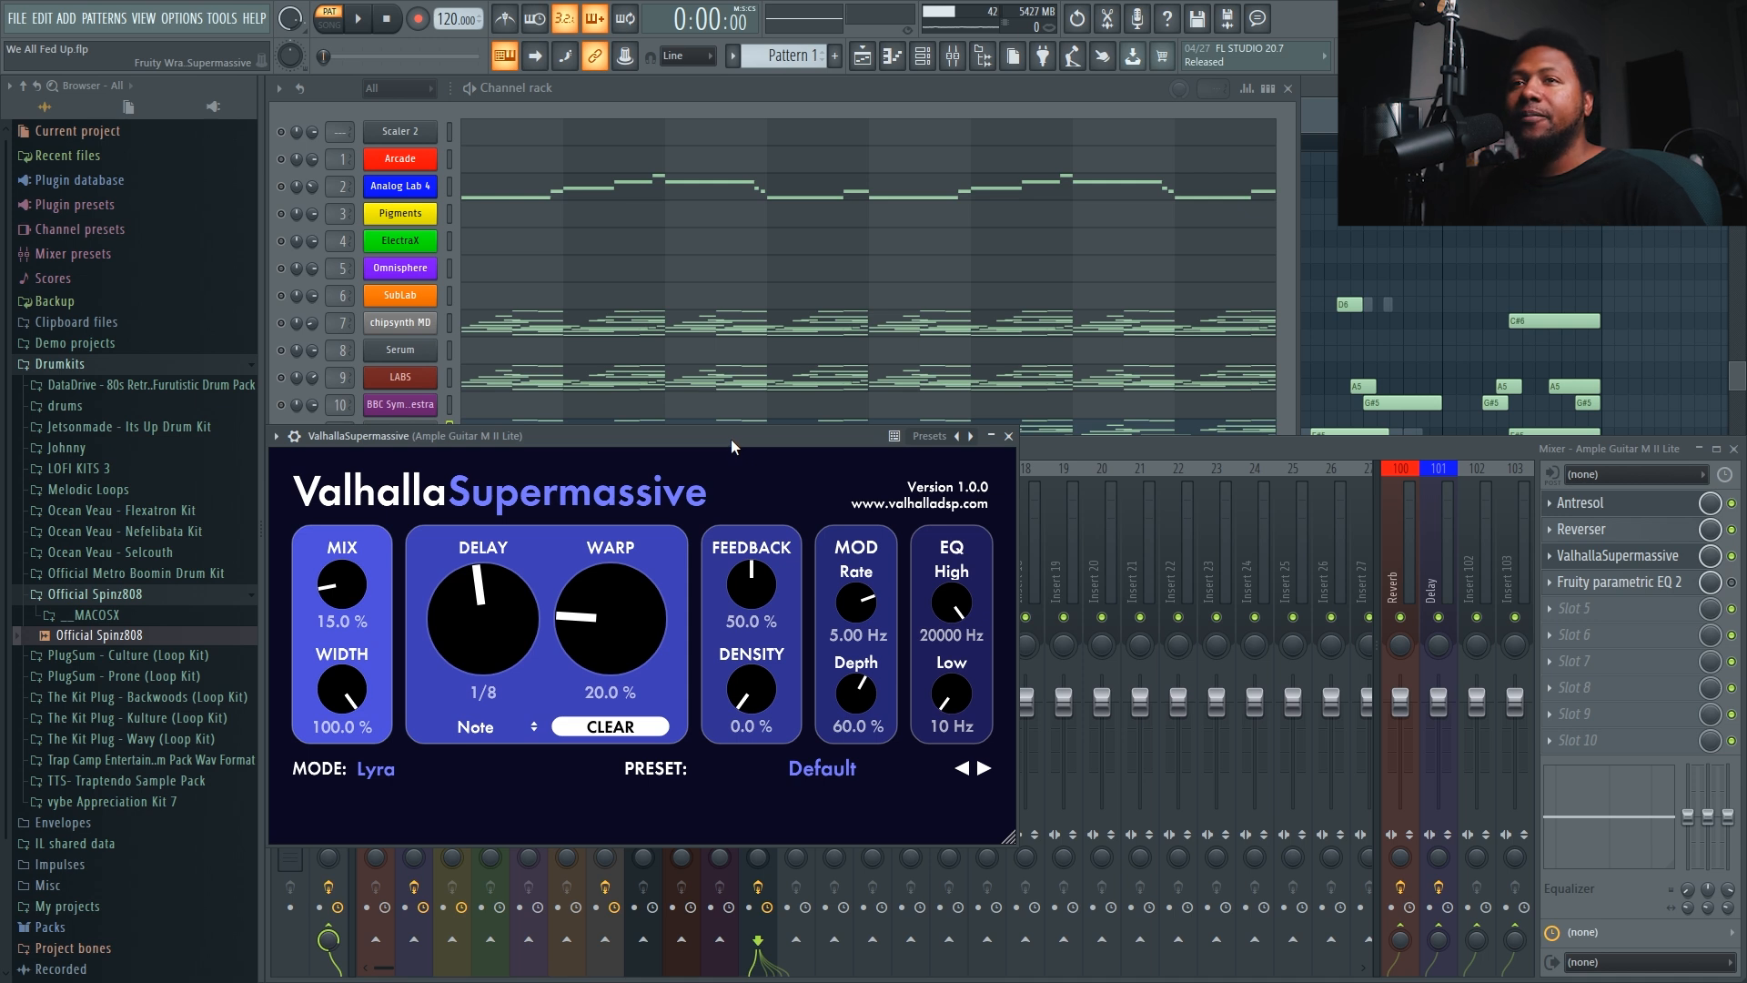
pyautogui.press('space')
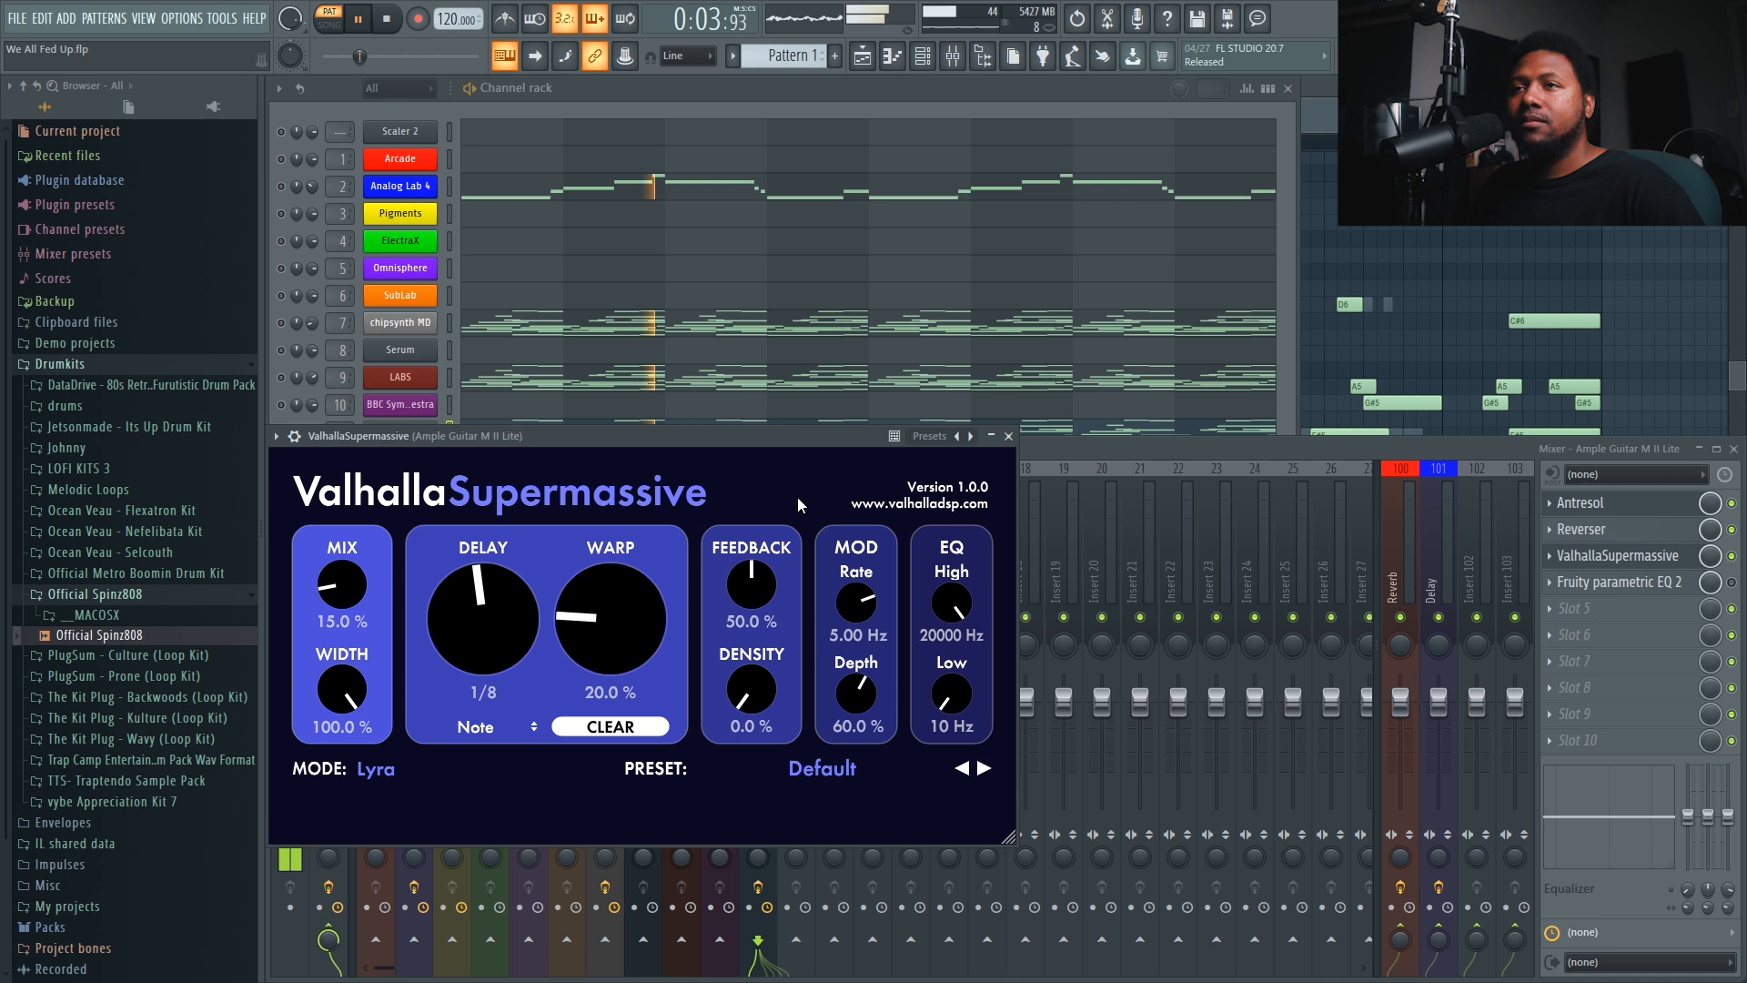
pyautogui.press('space')
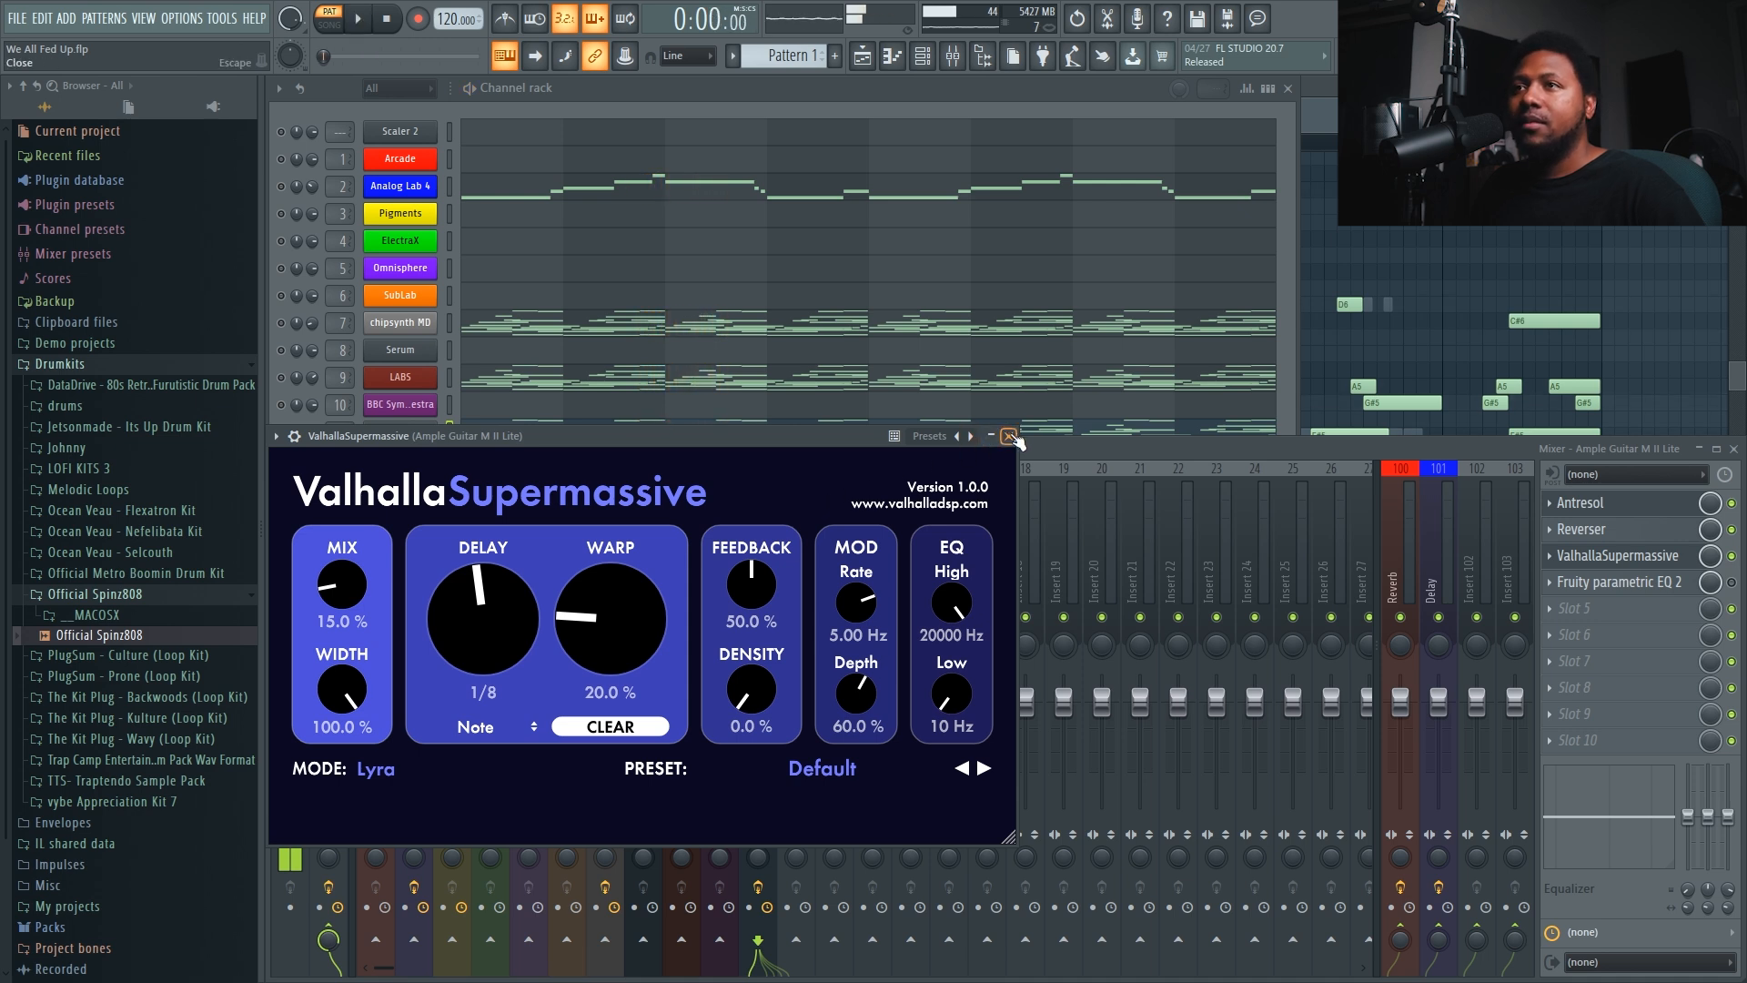
pyautogui.click(1009, 437)
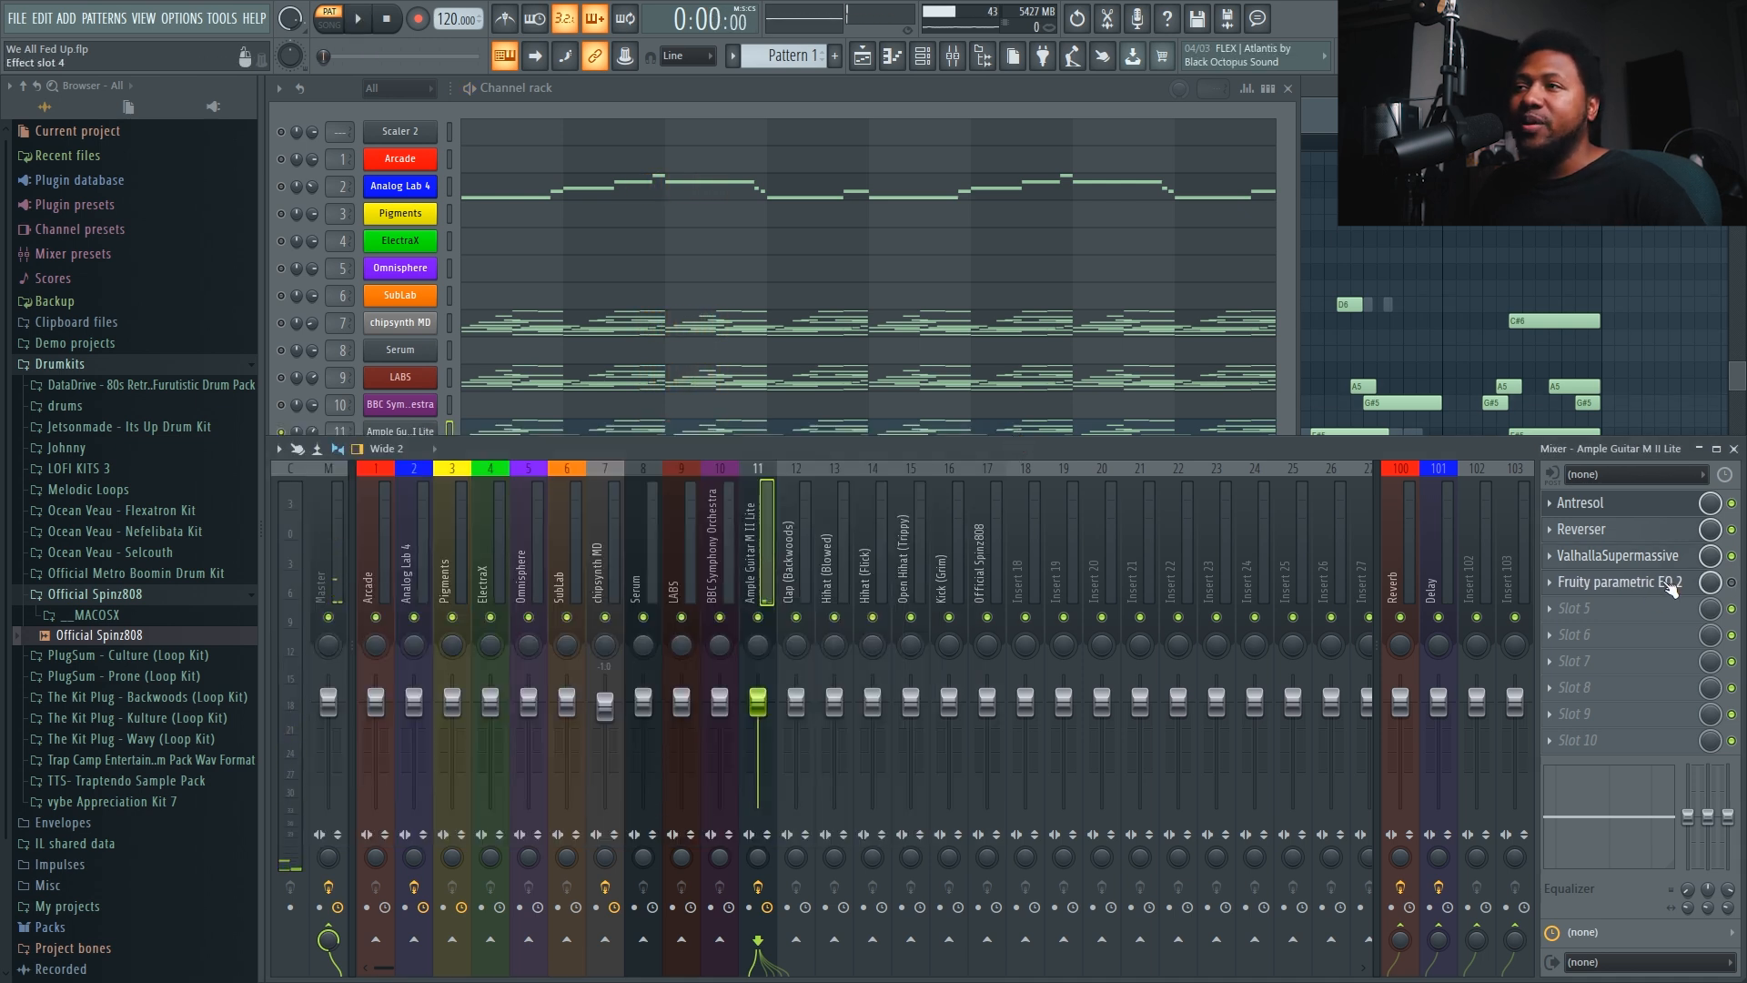
# - Enable Fruity parametric EQ 2 on the guitar insert, show its curve while auditioning the melody, and close it
pyautogui.click(1672, 590)
pyautogui.moveTo(657, 242); pyautogui.dragTo(599, 353)
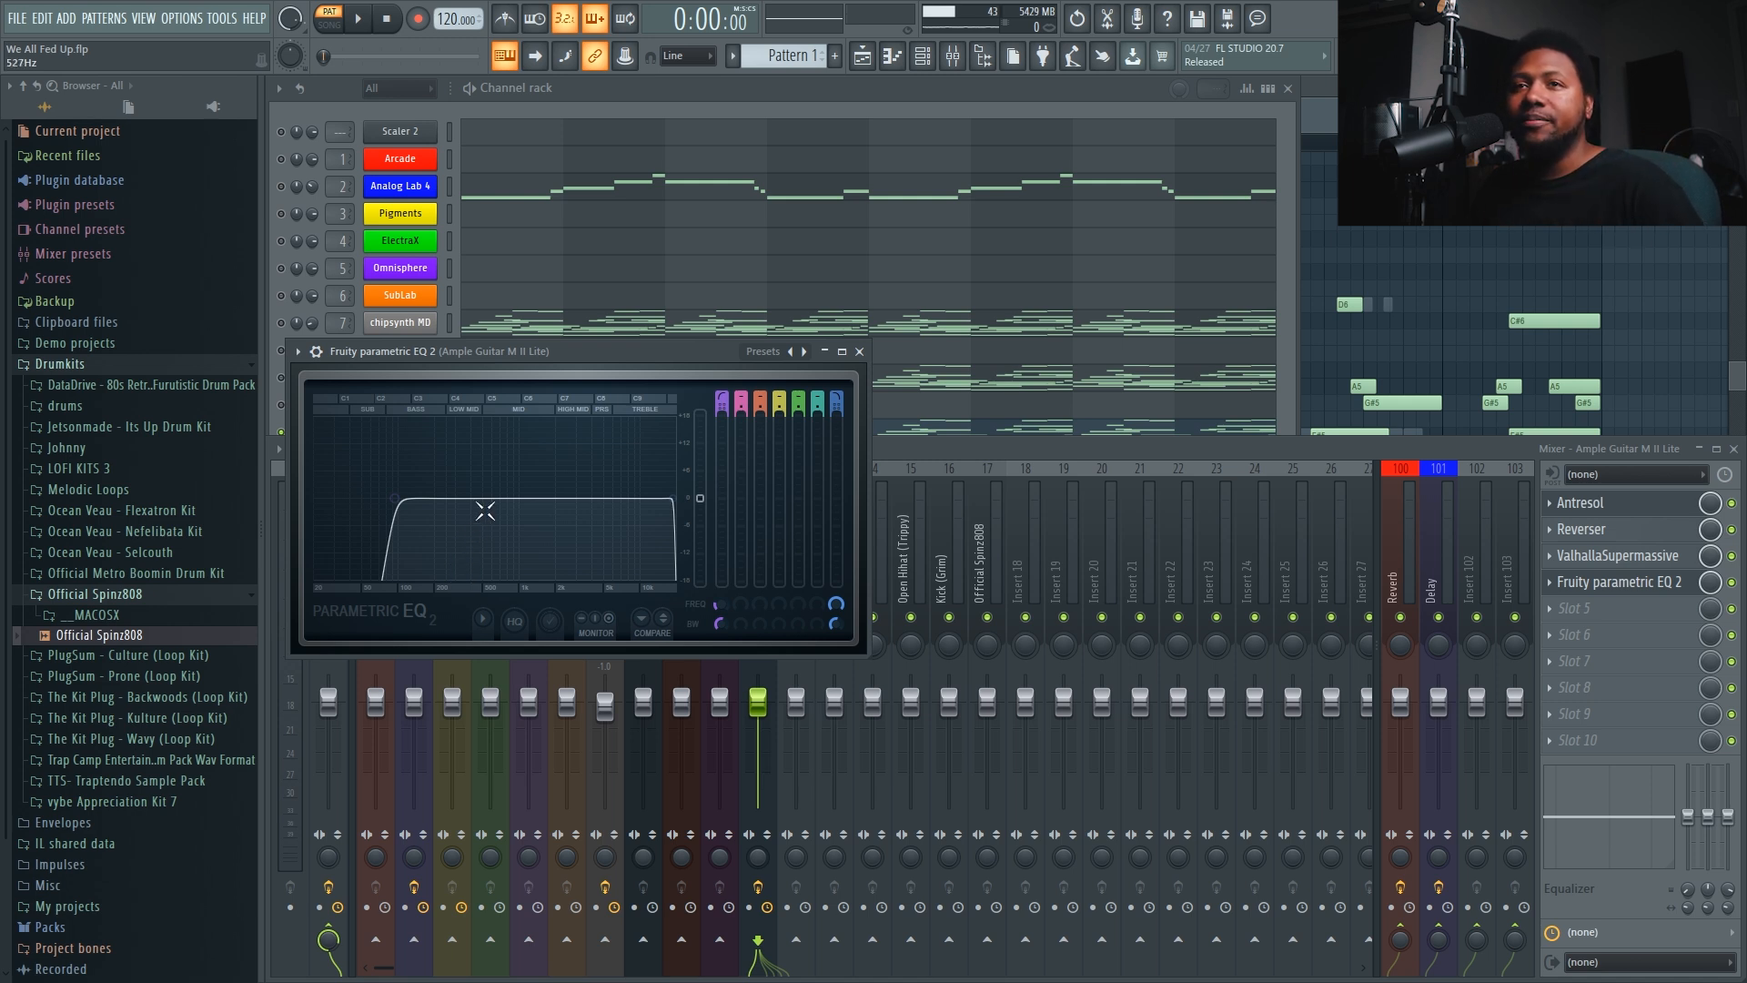
pyautogui.press('space')
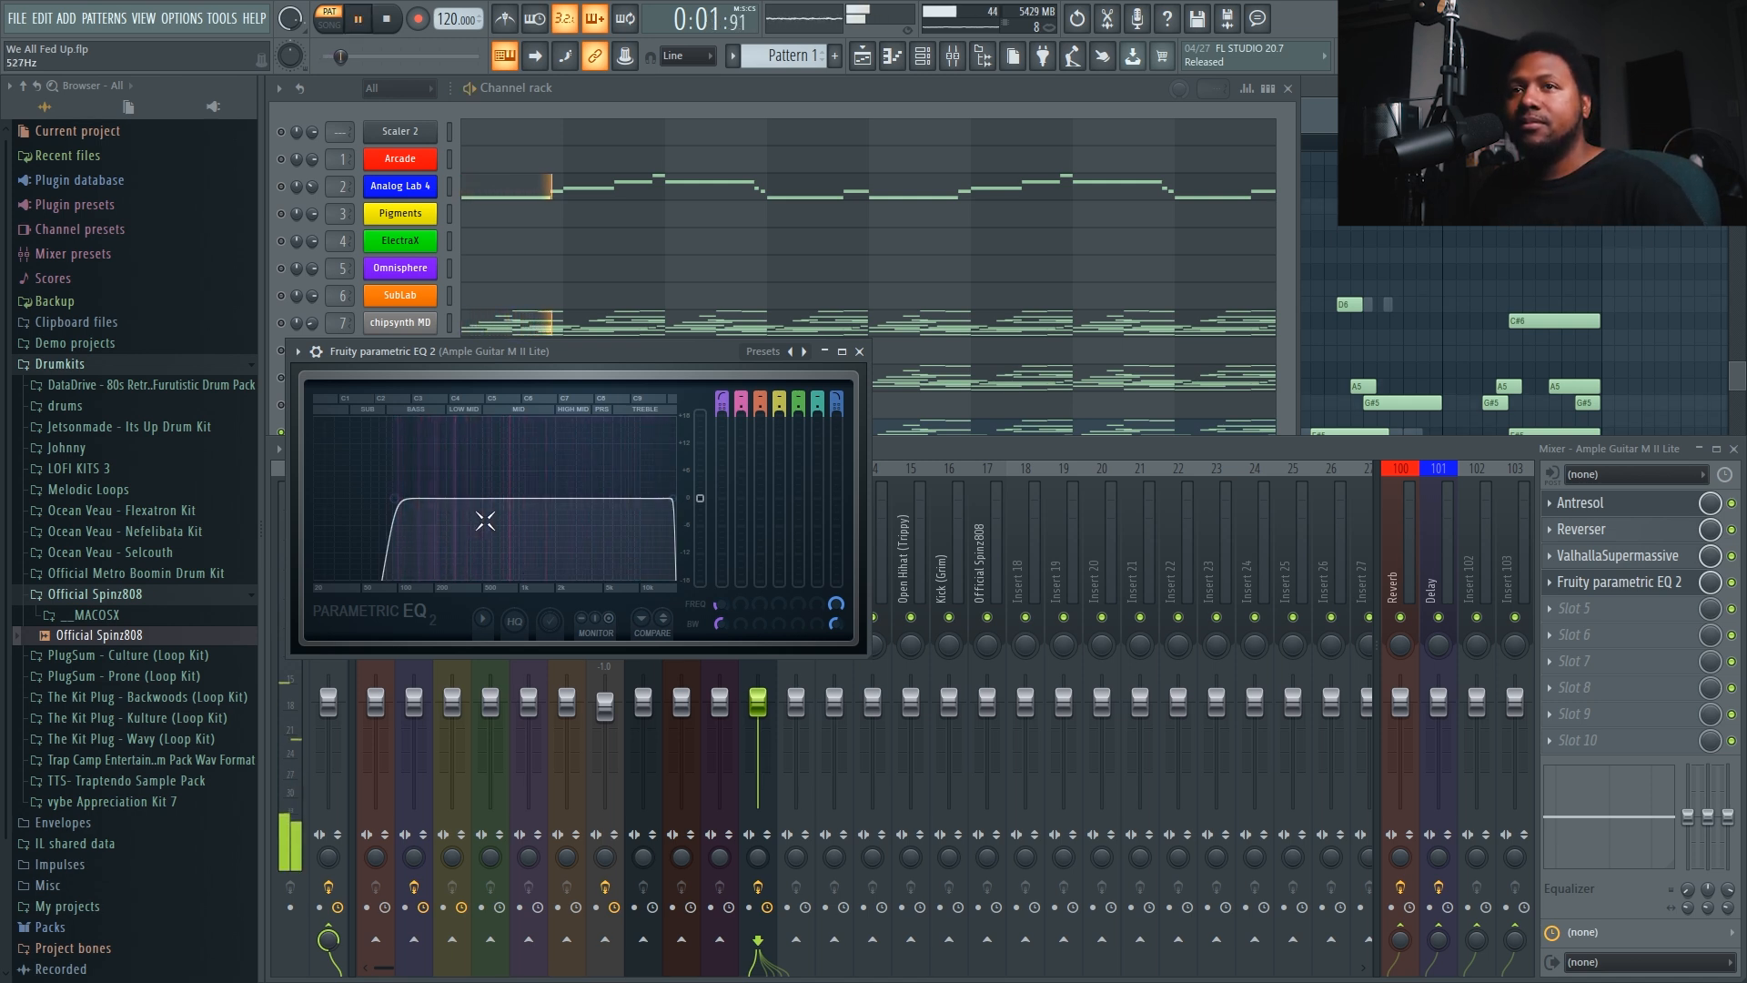
pyautogui.press('space')
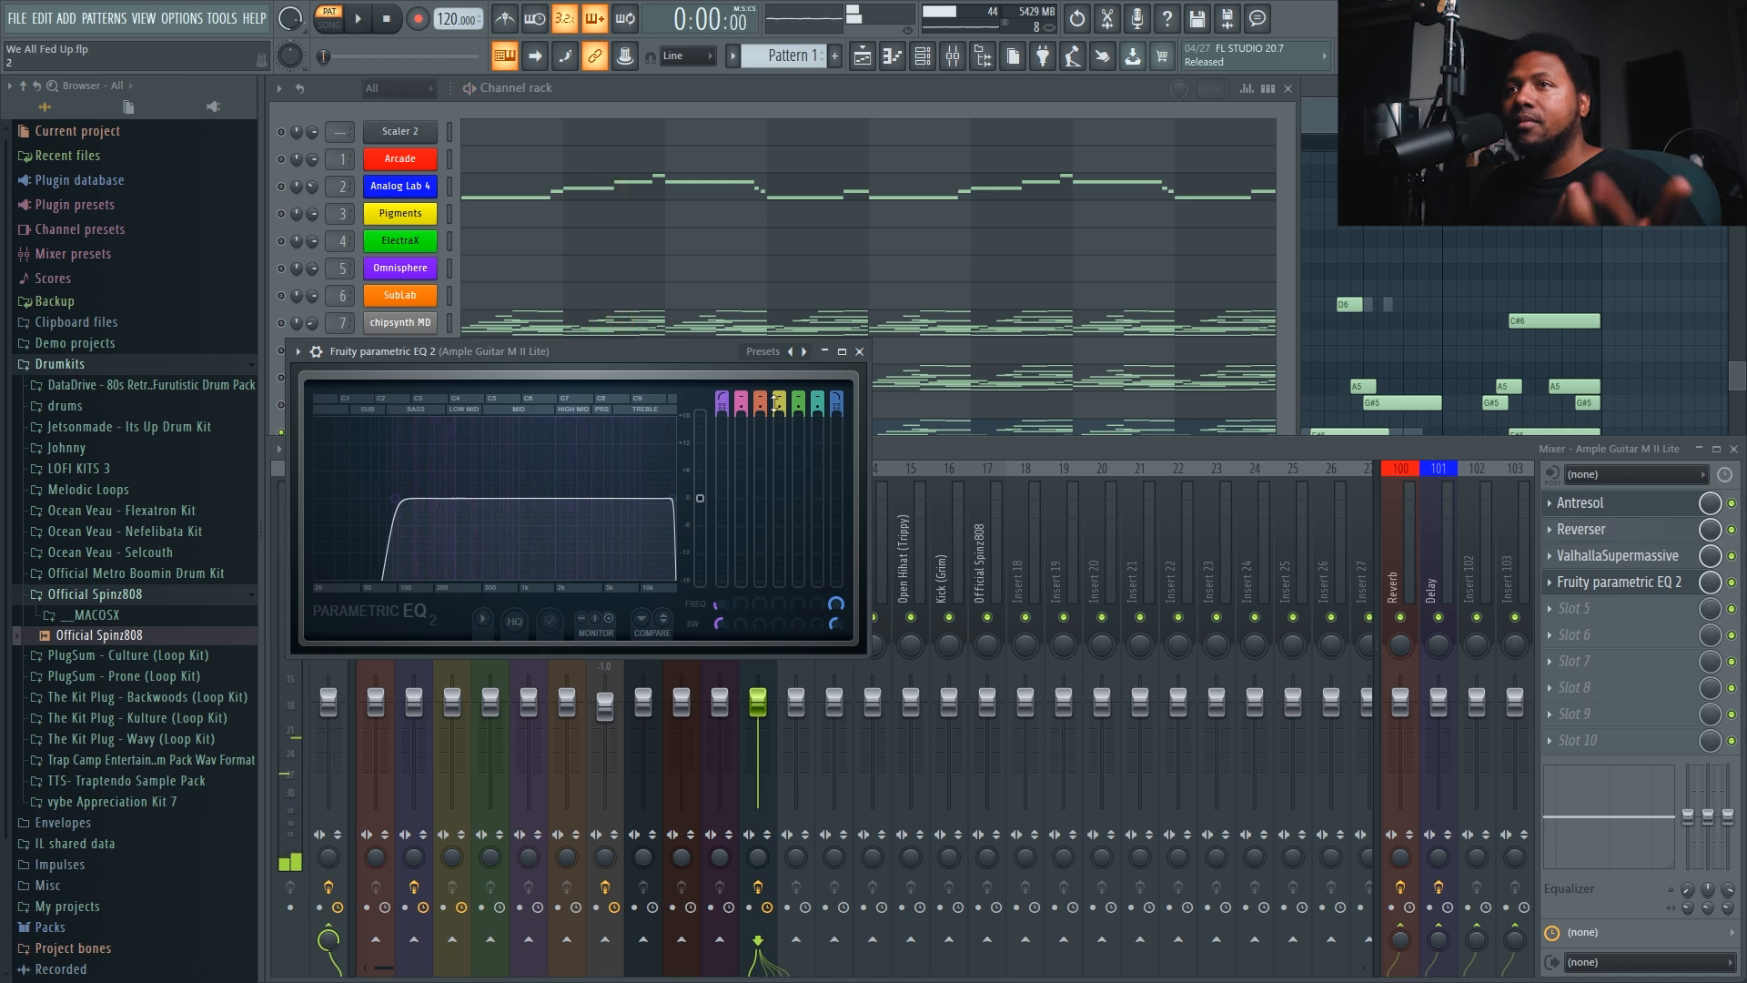
pyautogui.click(859, 352)
# - Compare the guitar with its effects bypassed and re-enabled by playing the melody each way
pyautogui.click(750, 907)
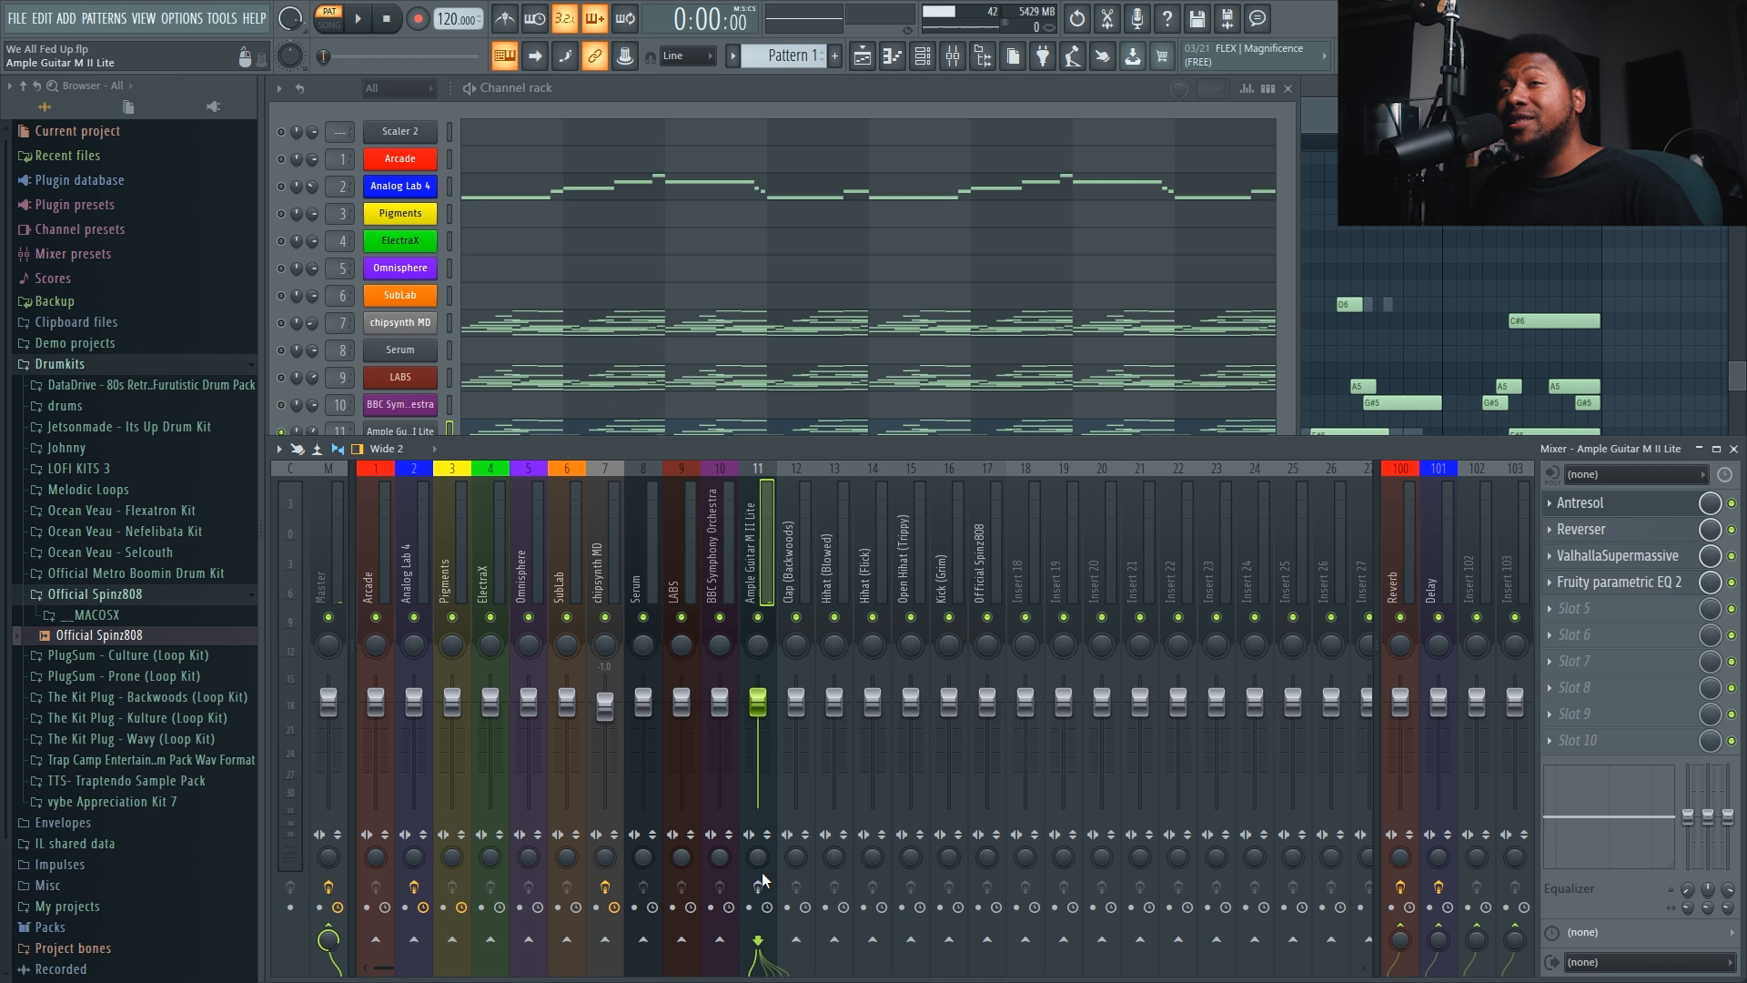
pyautogui.press('space')
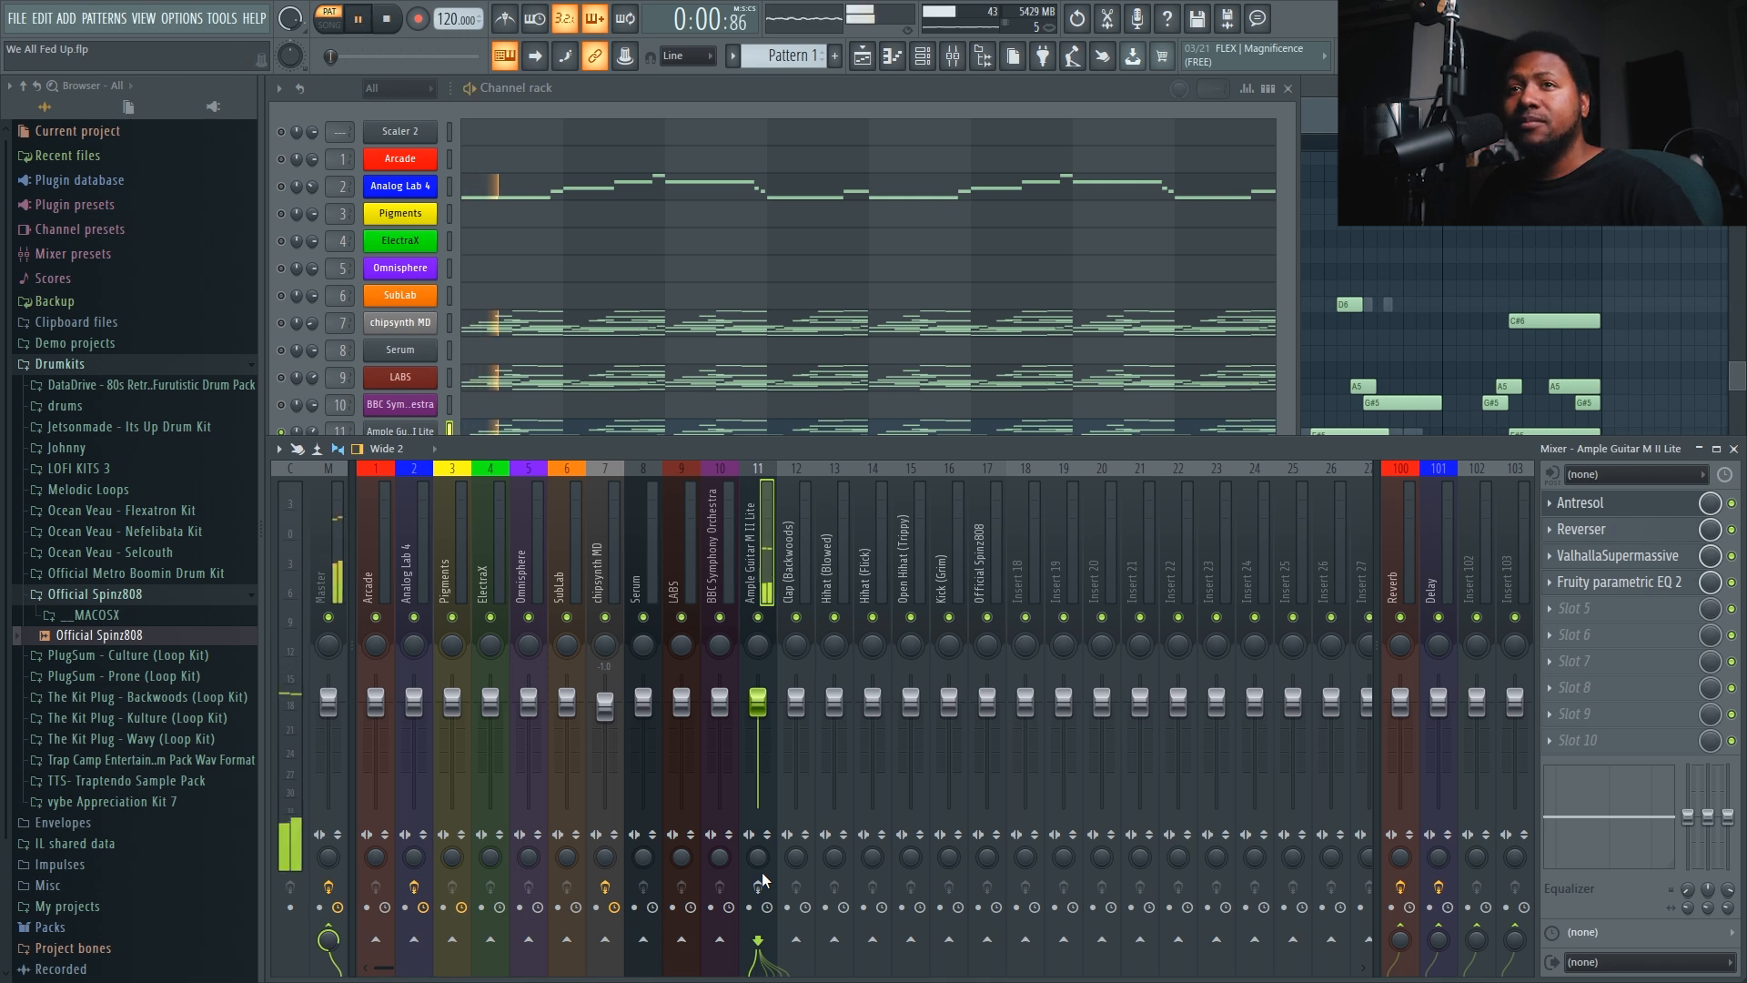
pyautogui.press('space')
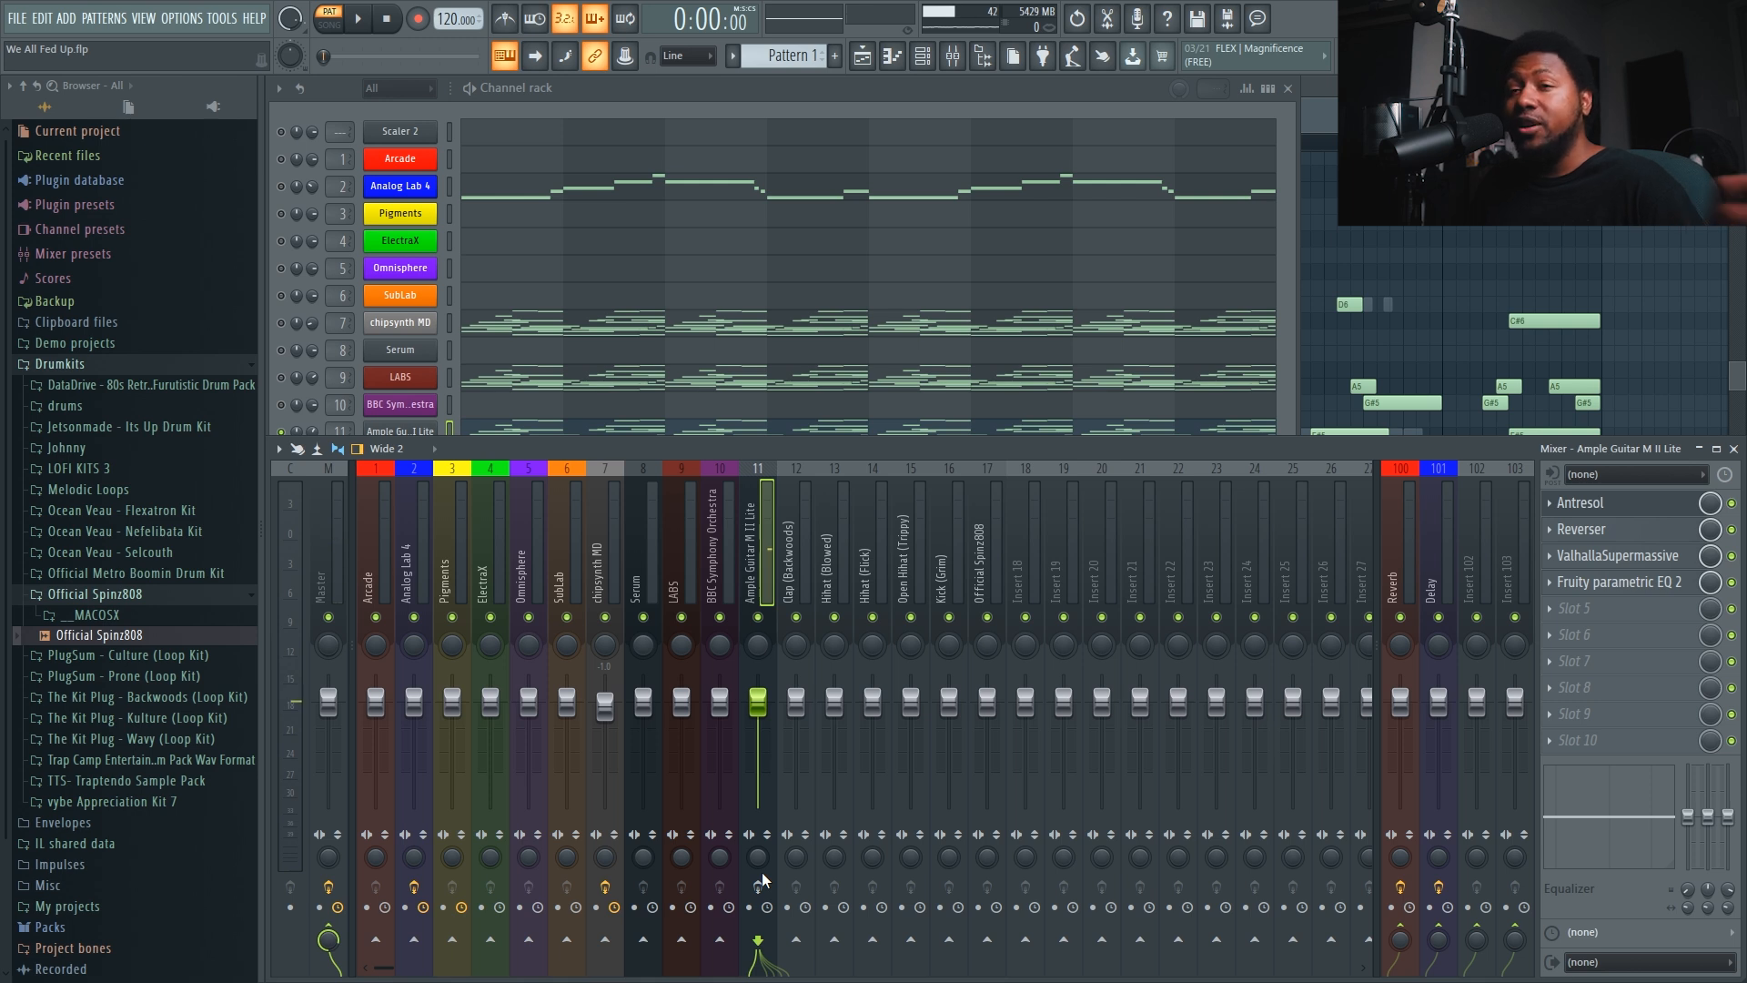
pyautogui.press('space')
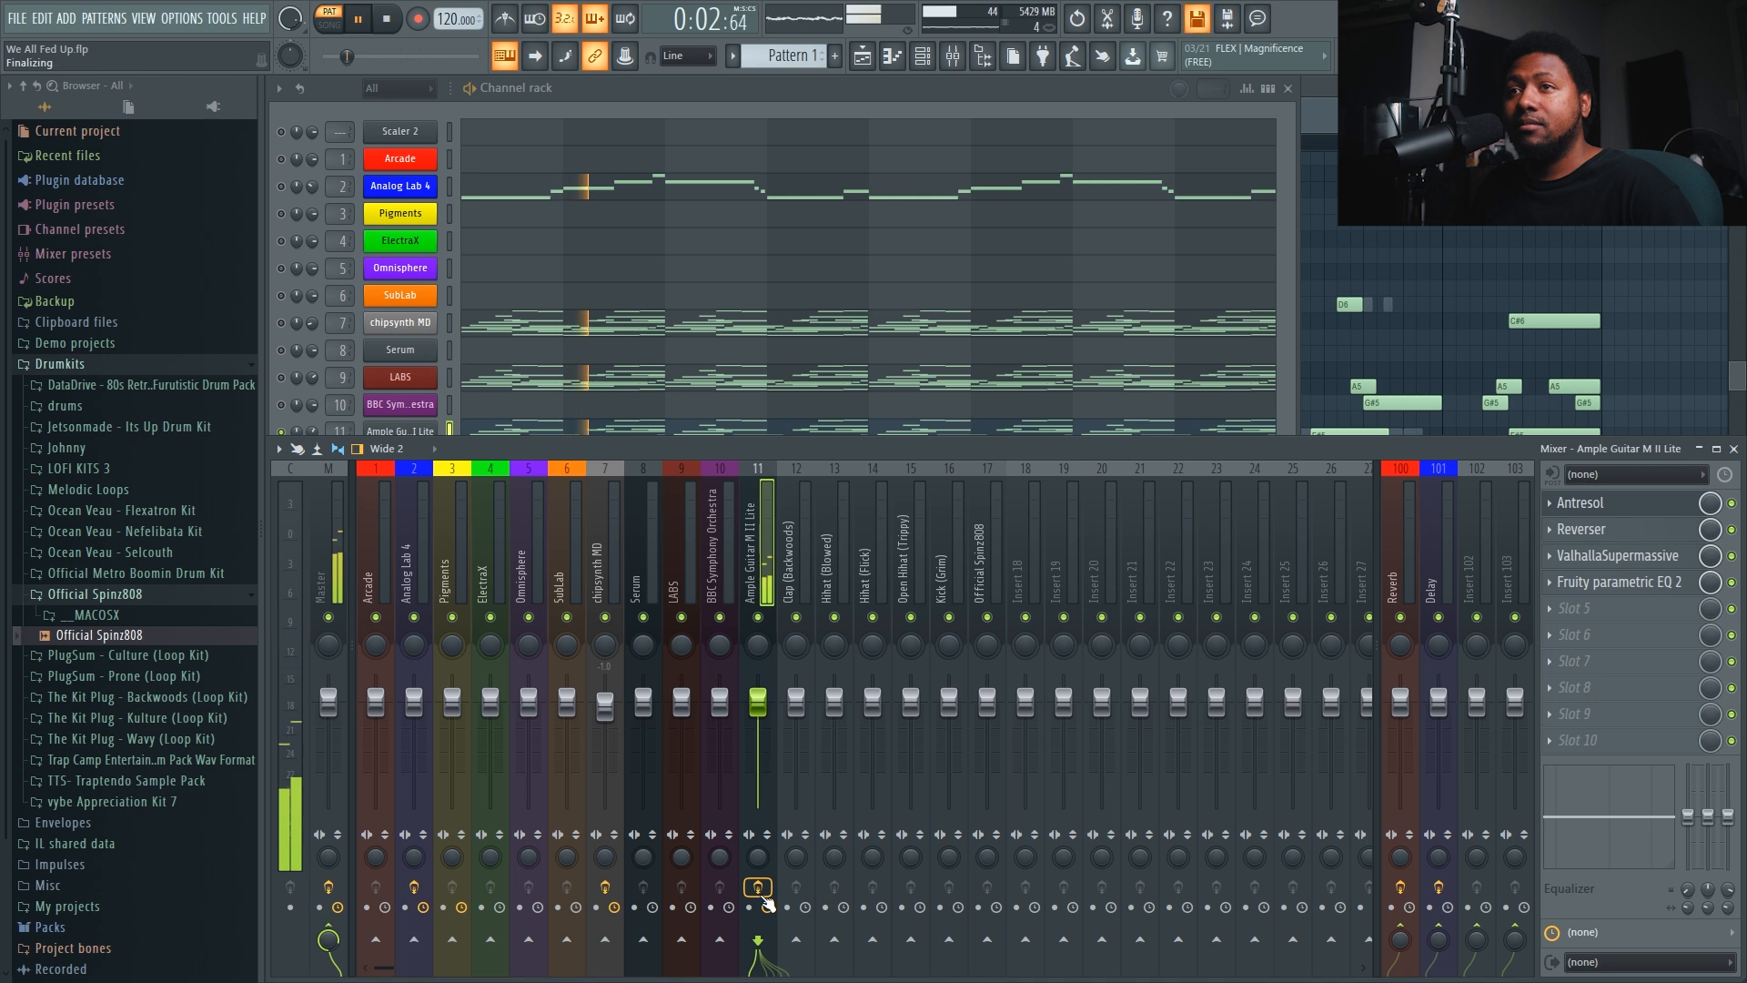
pyautogui.press('space')
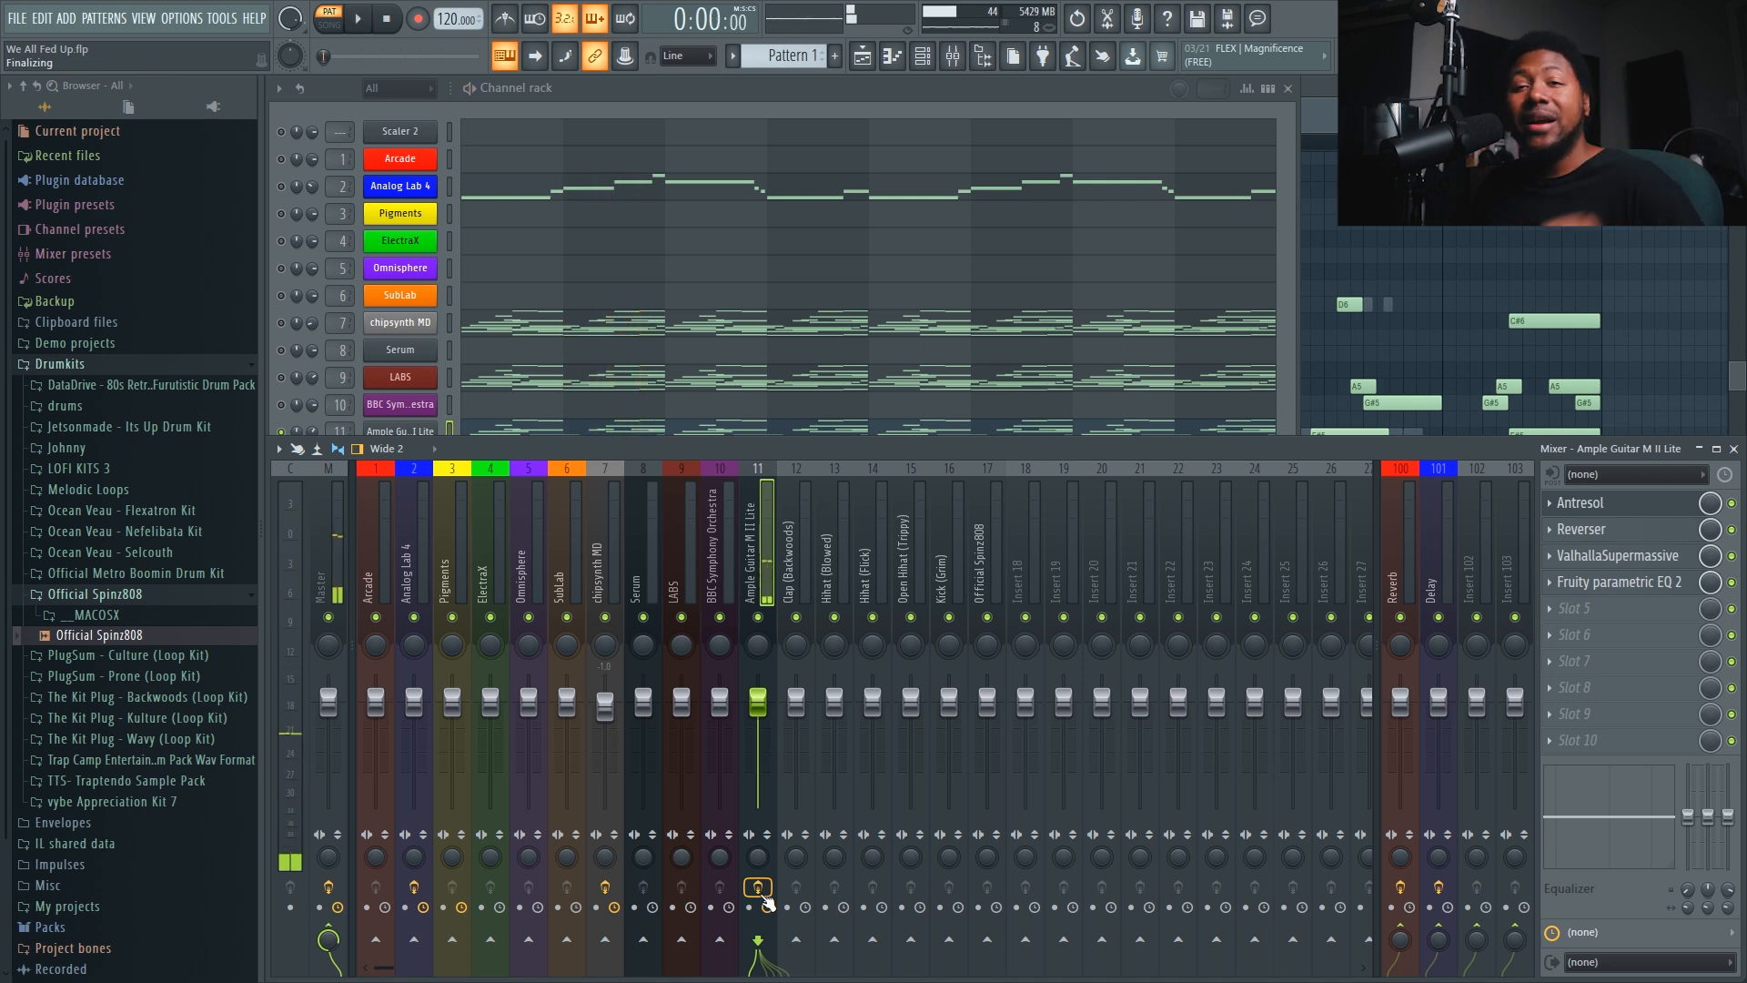
# - Open the LABS channel's instrument window from the channel rack and reposition it for viewing
pyautogui.click(725, 82)
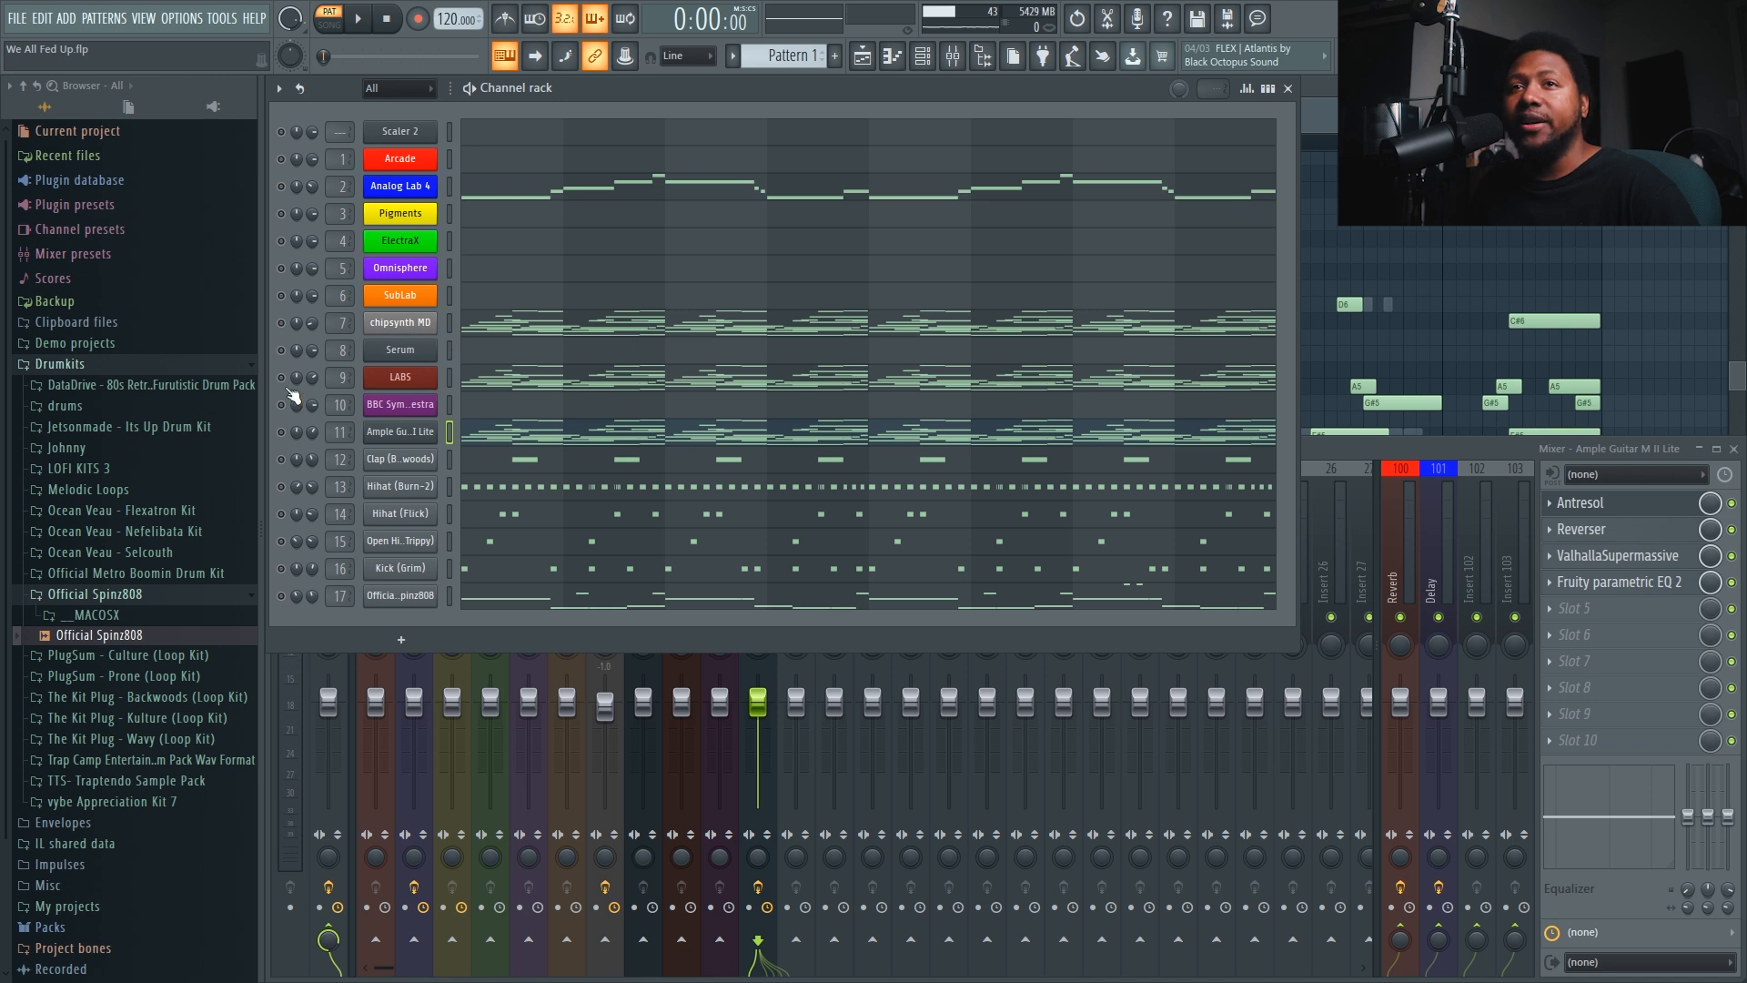
pyautogui.click(401, 376)
pyautogui.moveTo(697, 251); pyautogui.dragTo(523, 341)
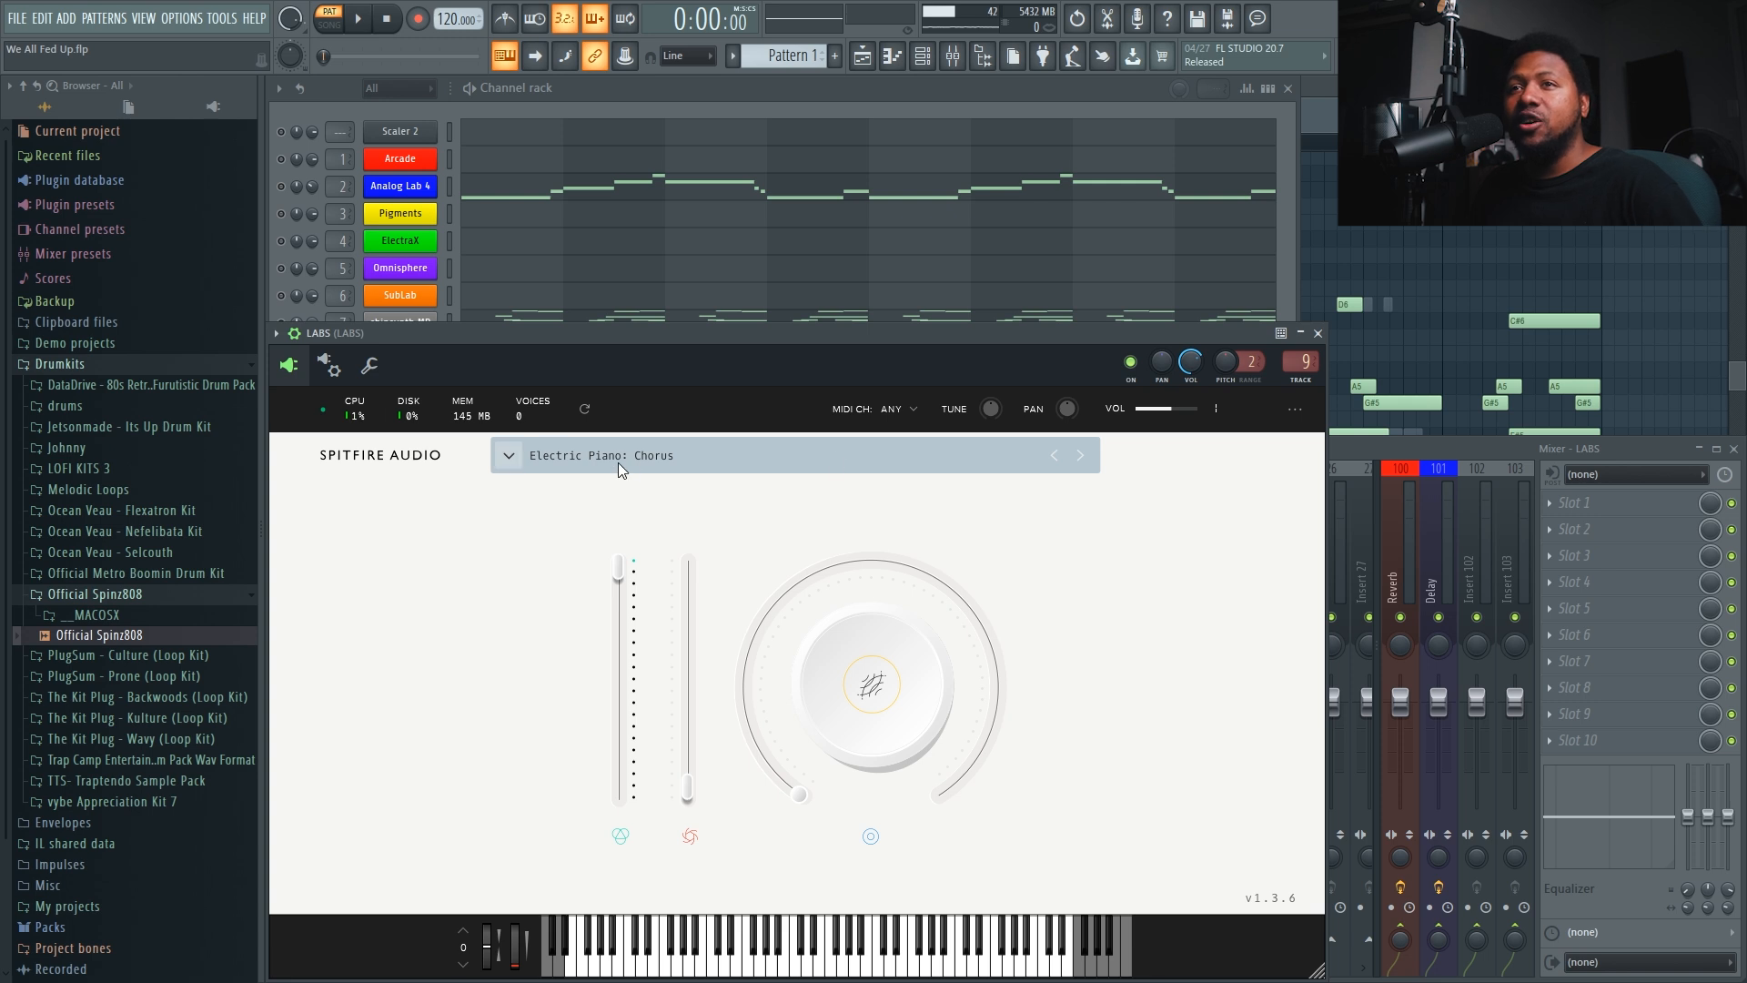
# - Bring the channel rack forward and audition the LABS part on its own
pyautogui.click(712, 91)
pyautogui.press('space')
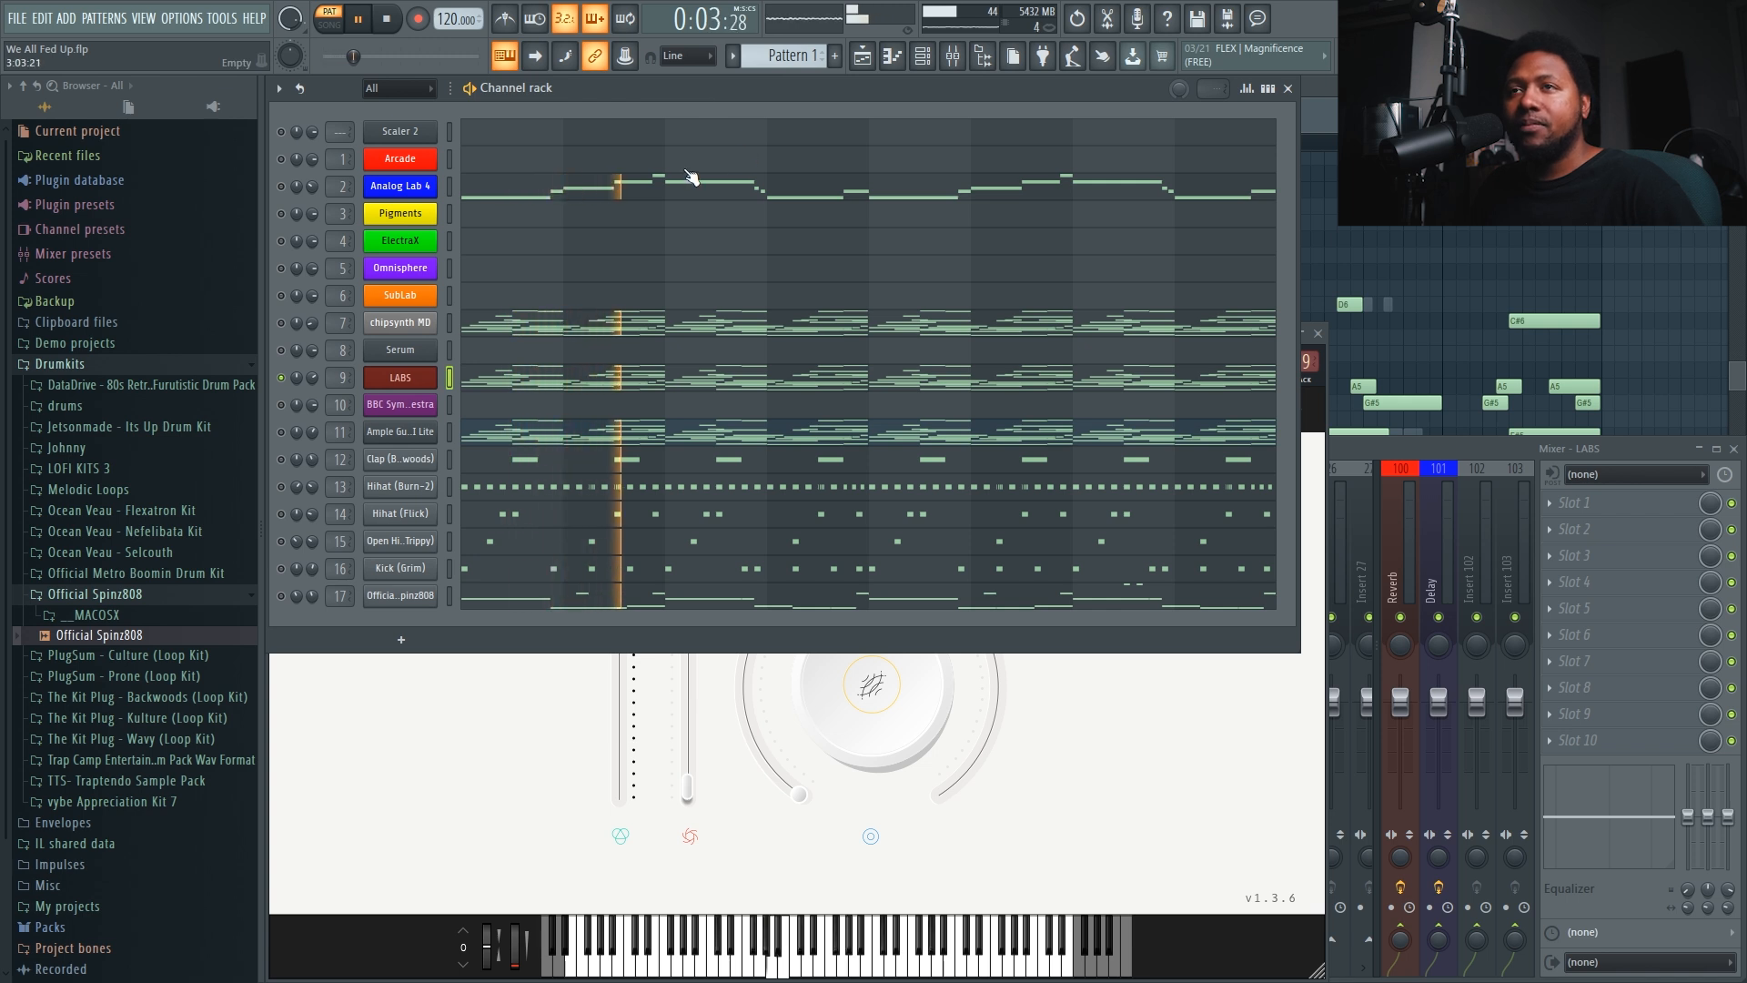
pyautogui.press('space')
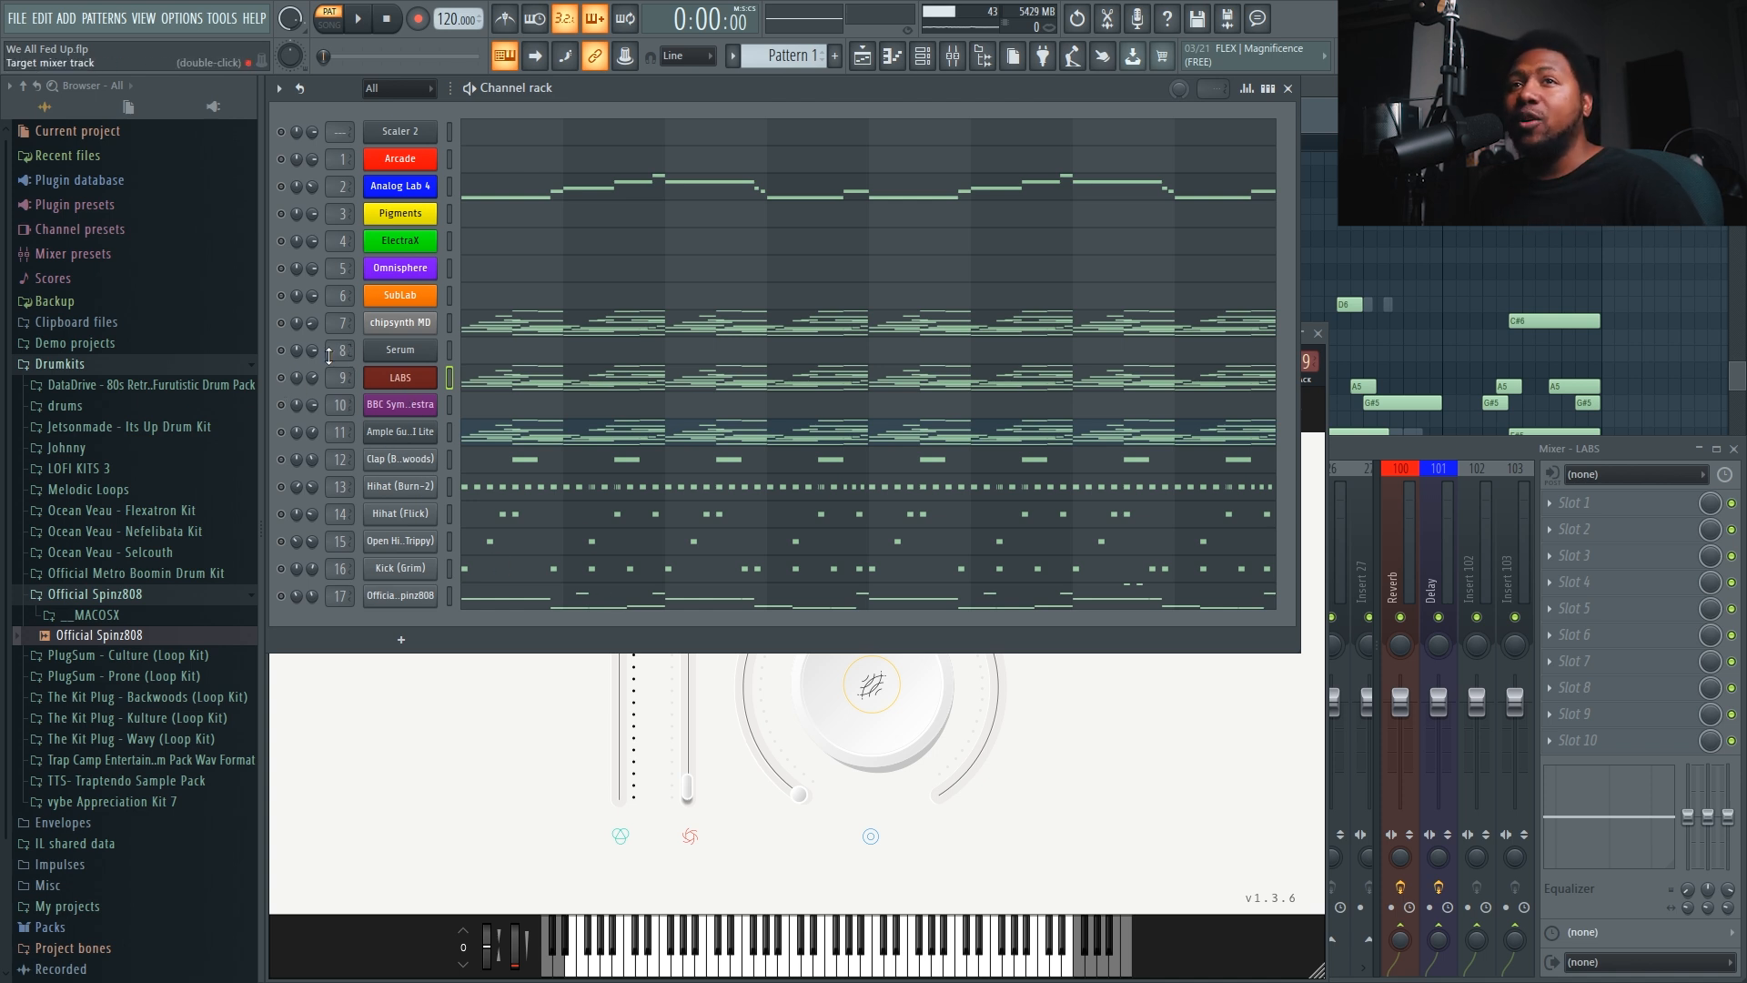
# - Open the chipsynth MD instrument, reposition its window, and audition its part with its mixer insert in view
pyautogui.click(423, 326)
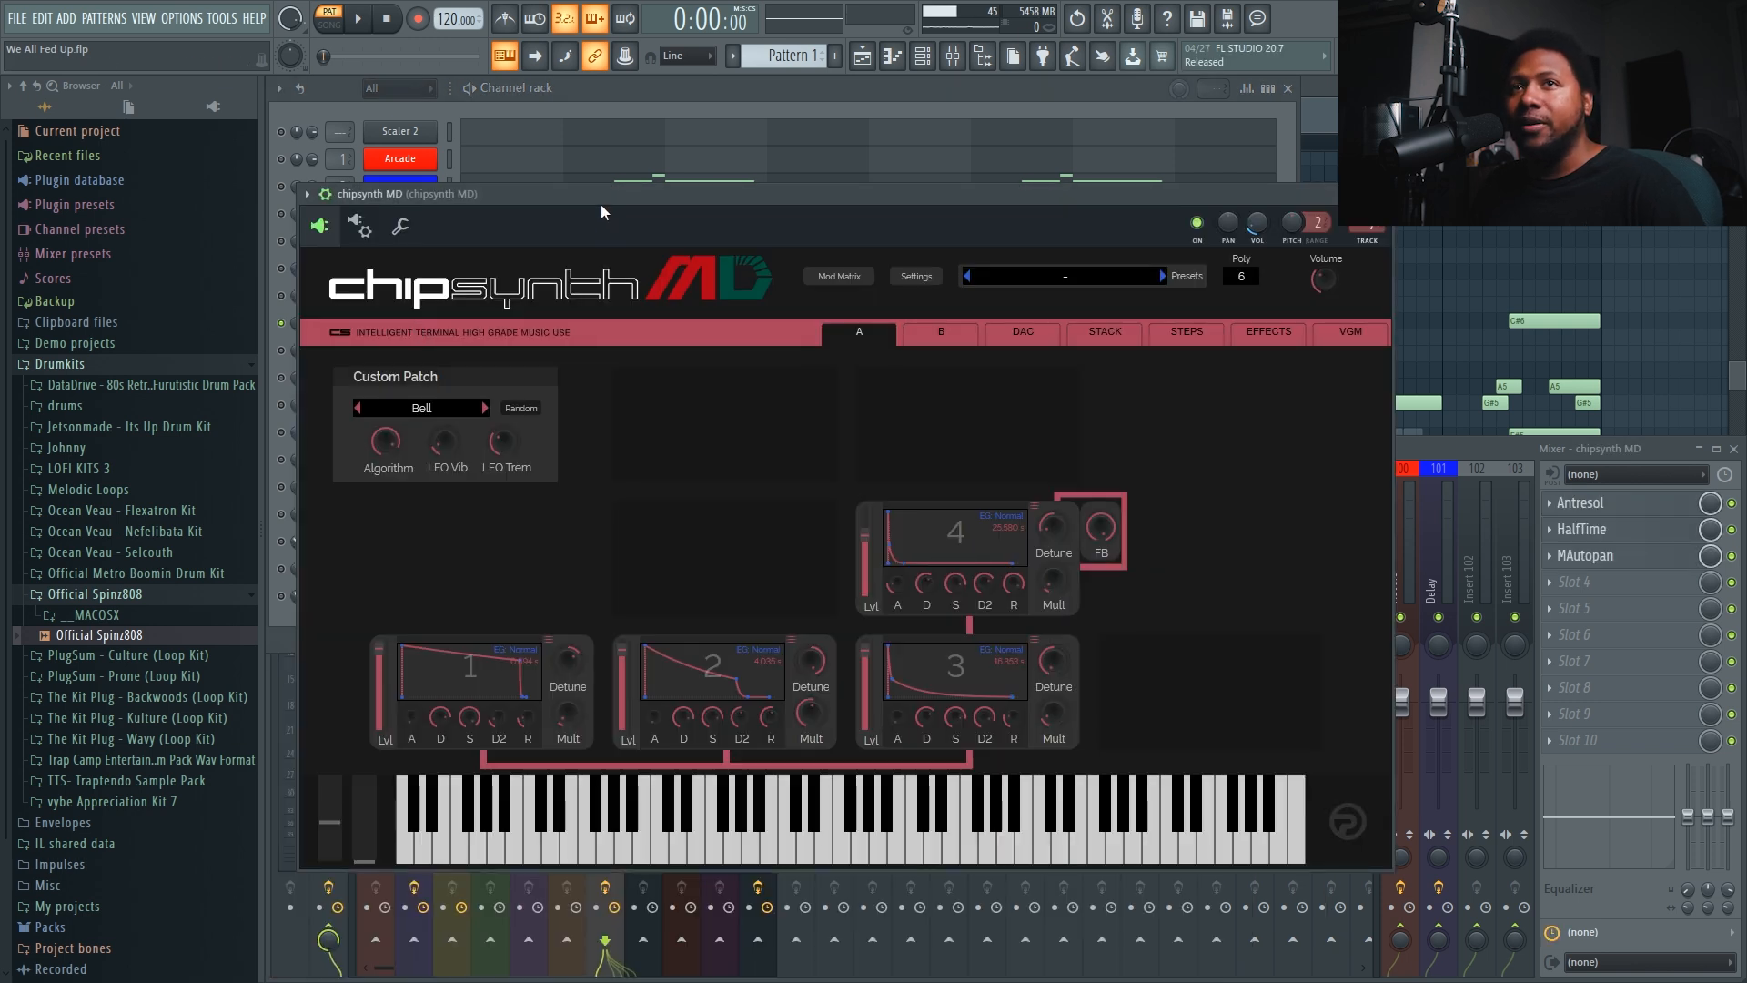
pyautogui.moveTo(601, 204); pyautogui.dragTo(569, 275)
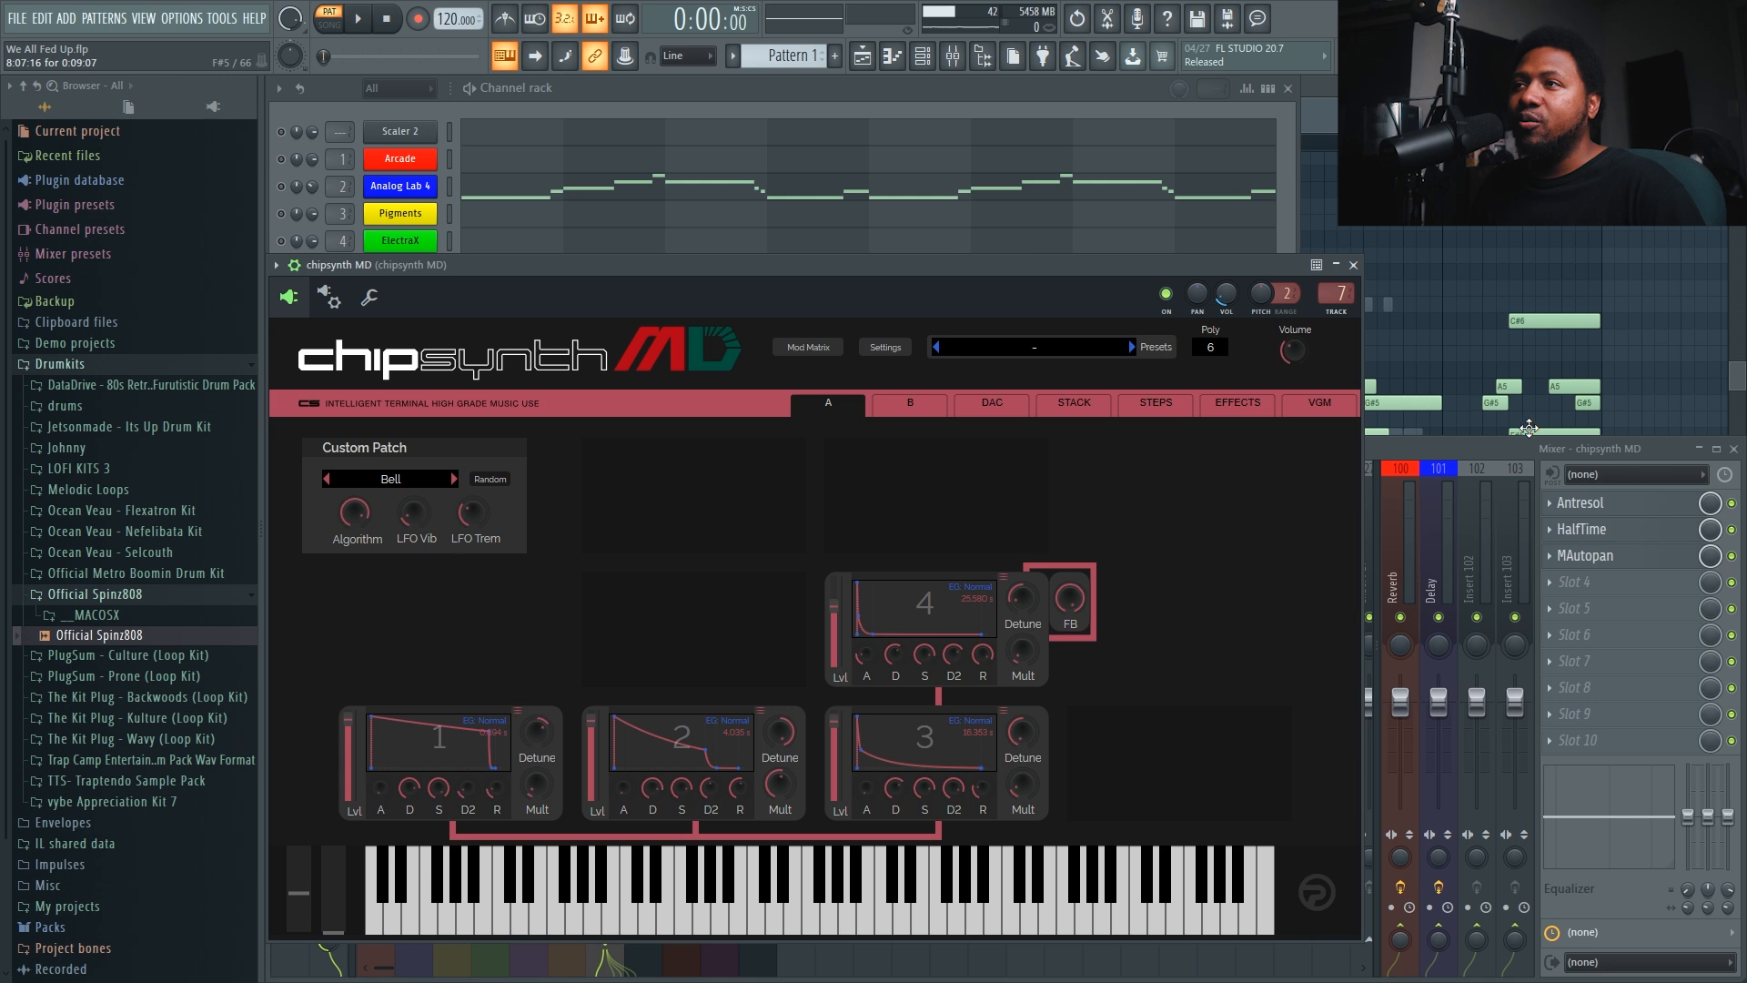
pyautogui.click(1476, 462)
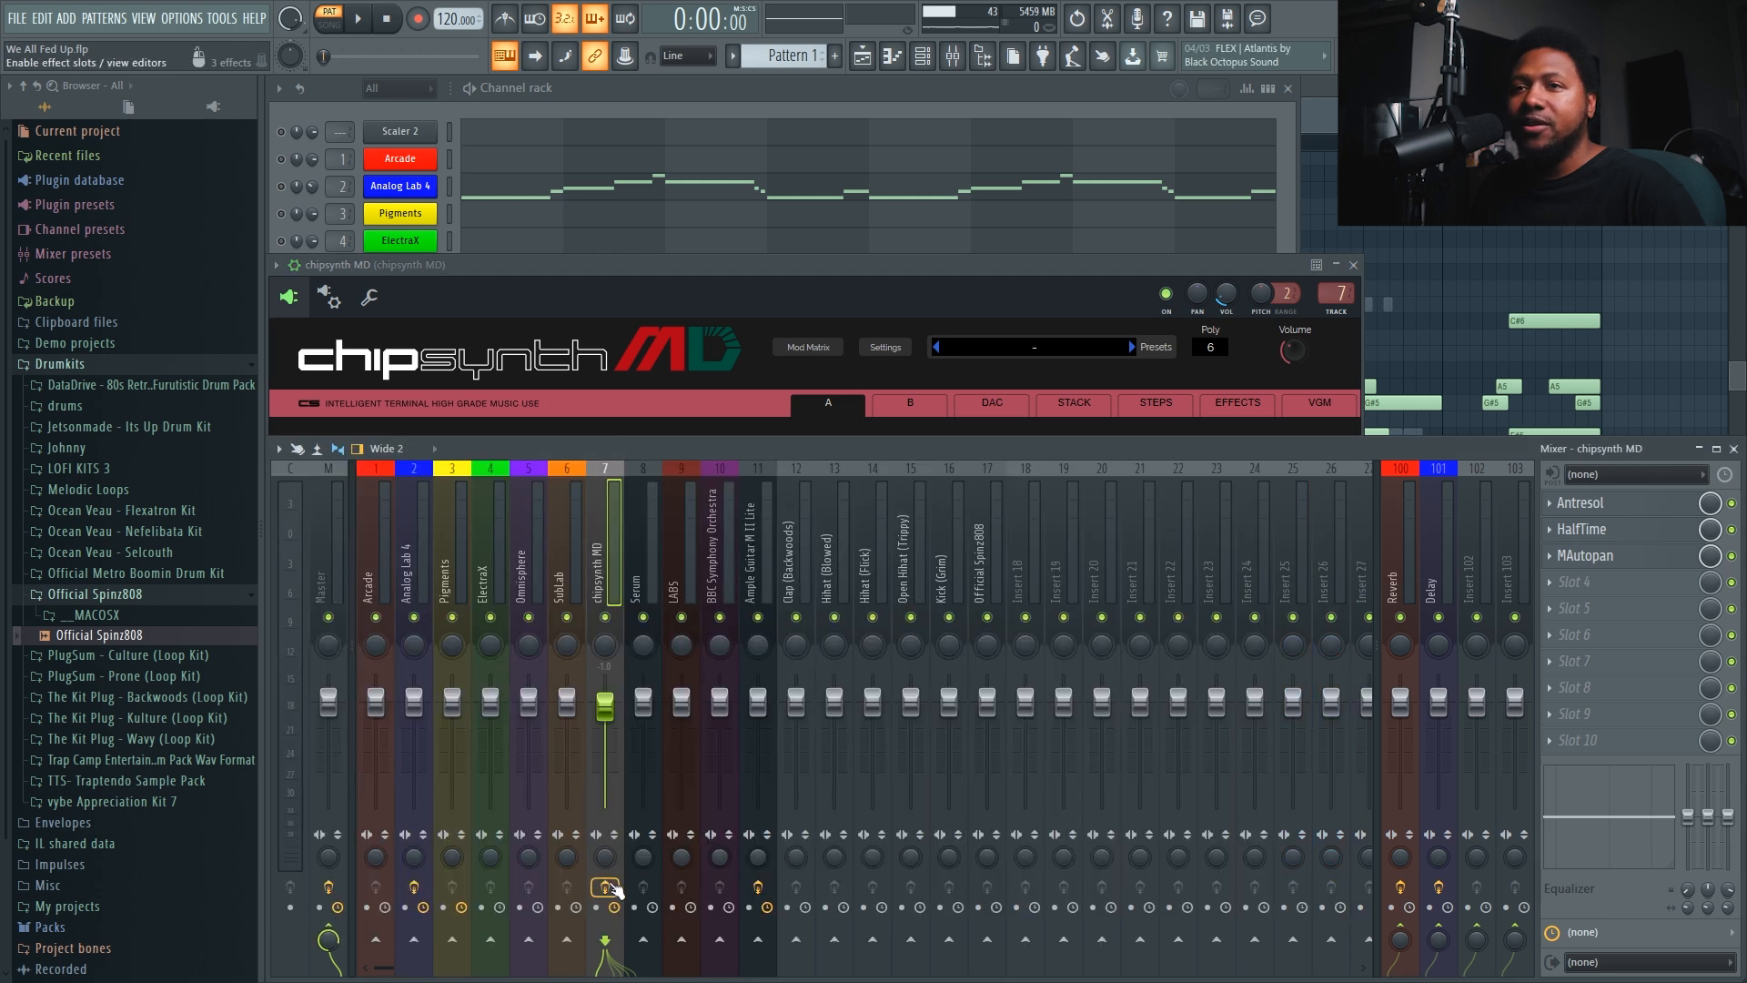
pyautogui.press('space')
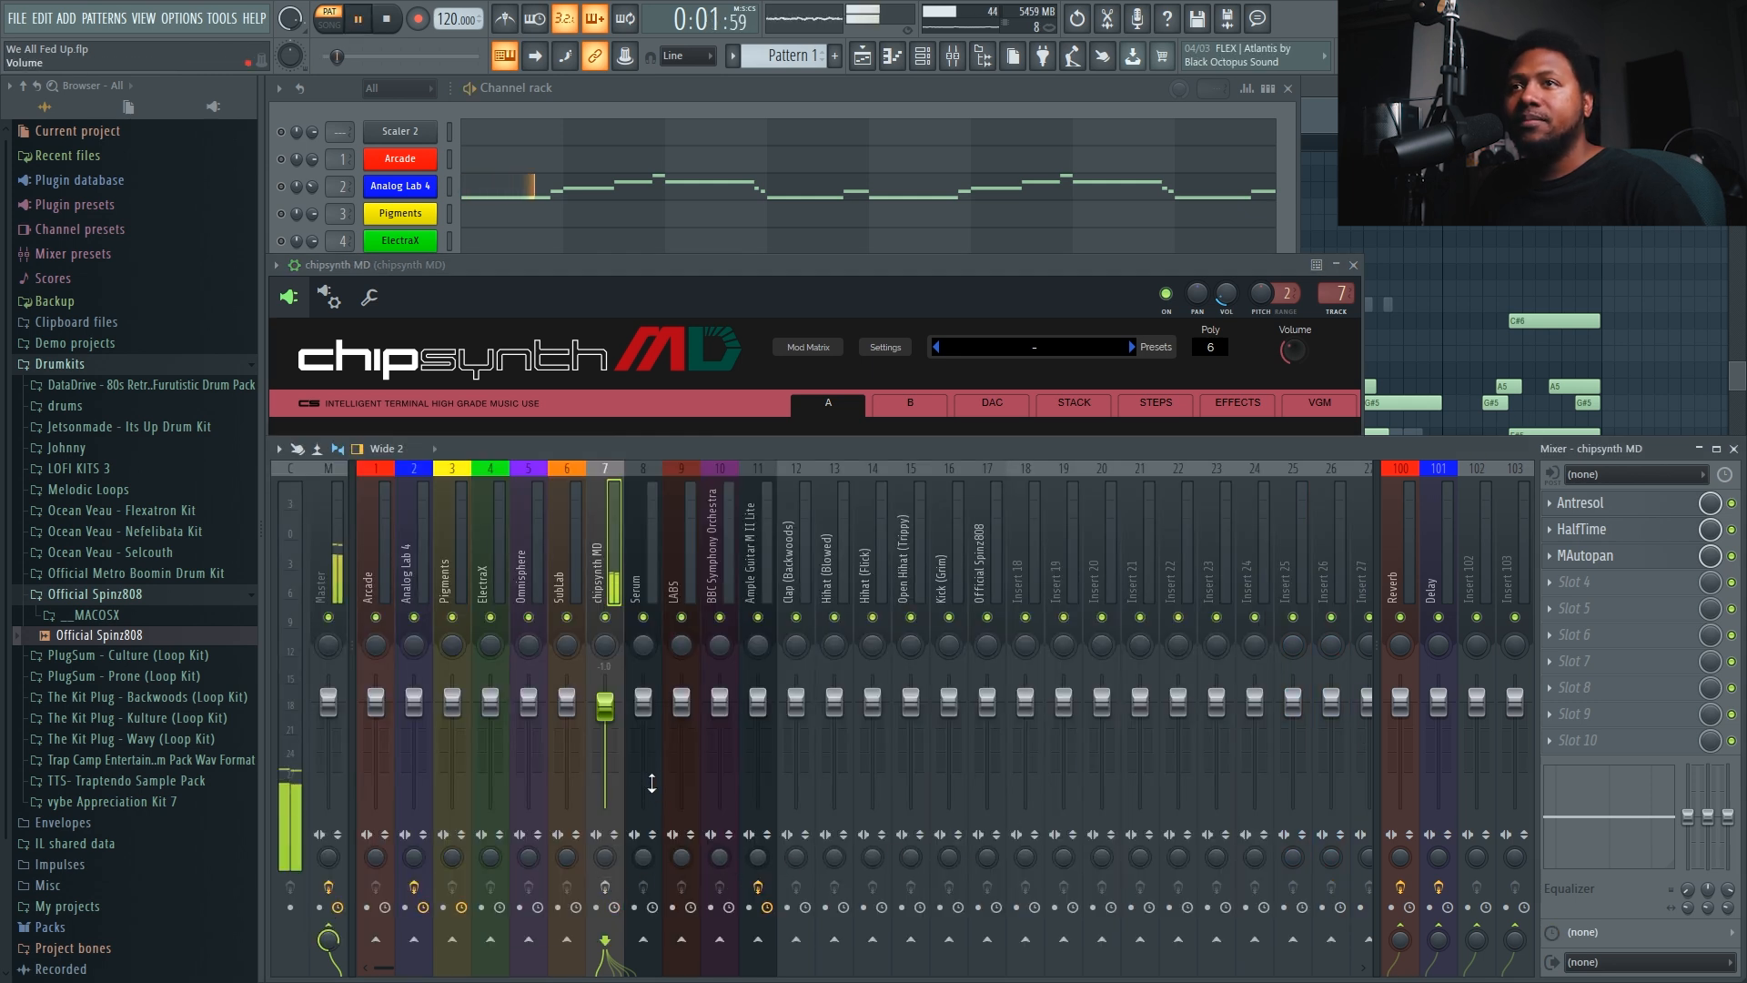
pyautogui.press('space')
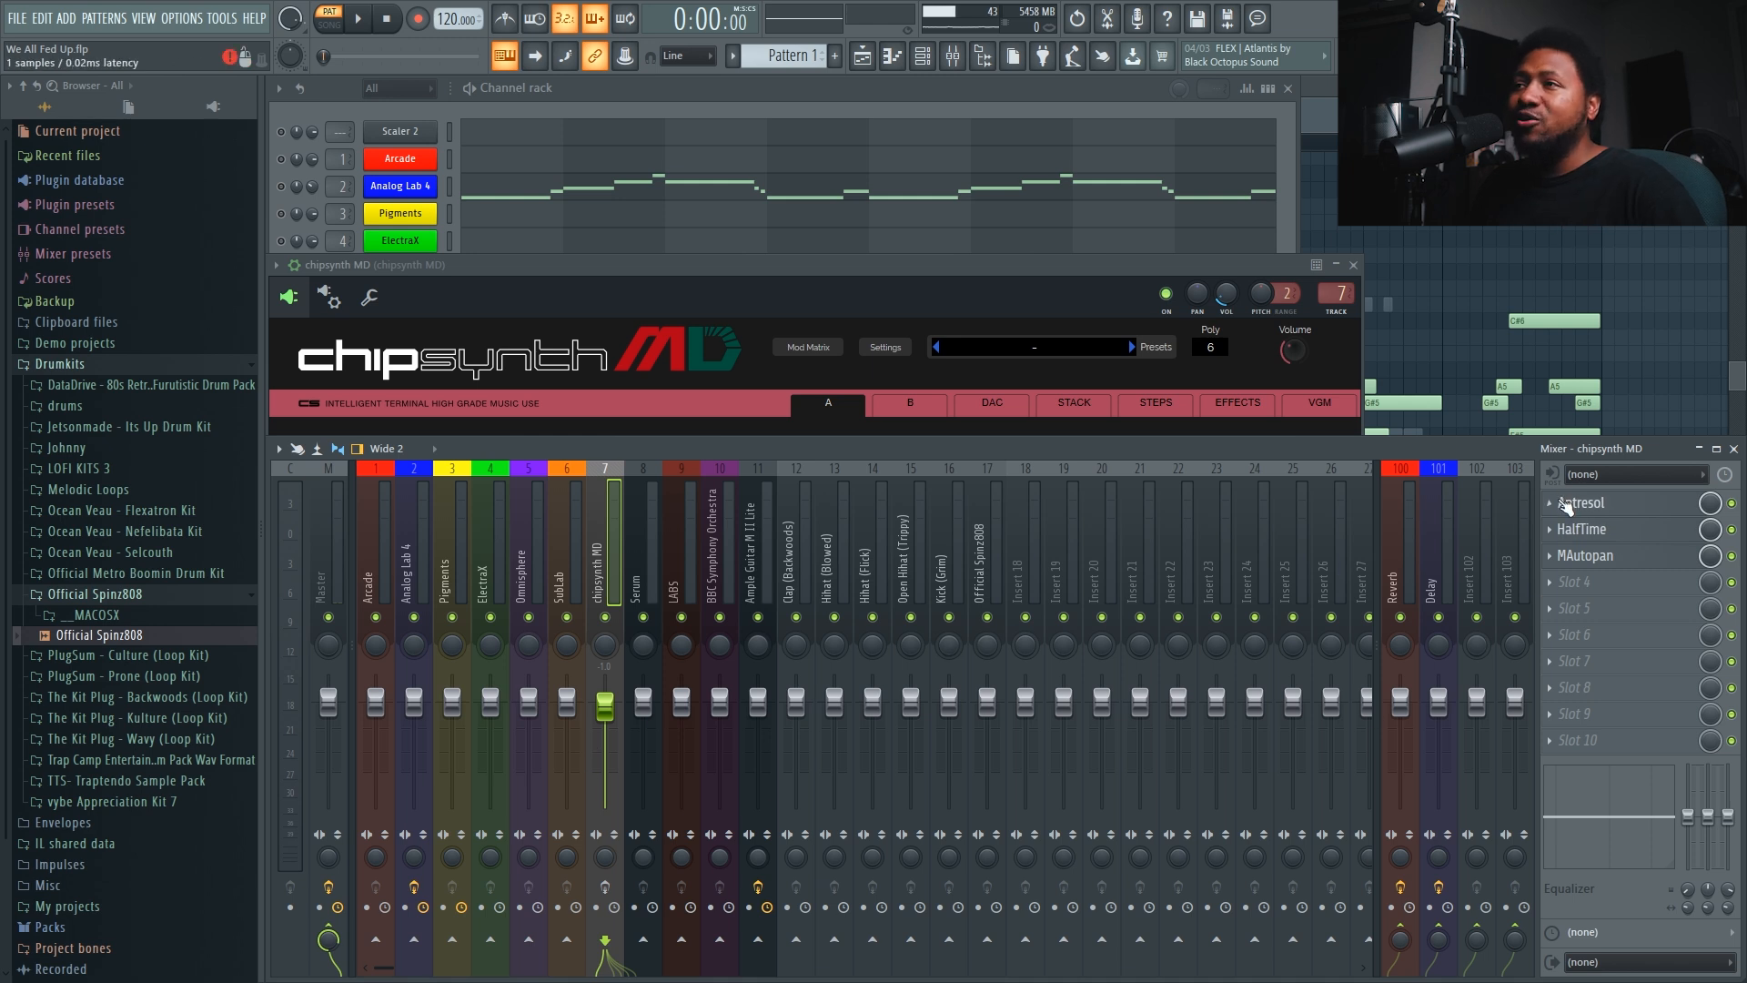
# - View the Antresol settings on the chipsynth MD insert, close them, and show the HalfTime settings
pyautogui.click(1579, 506)
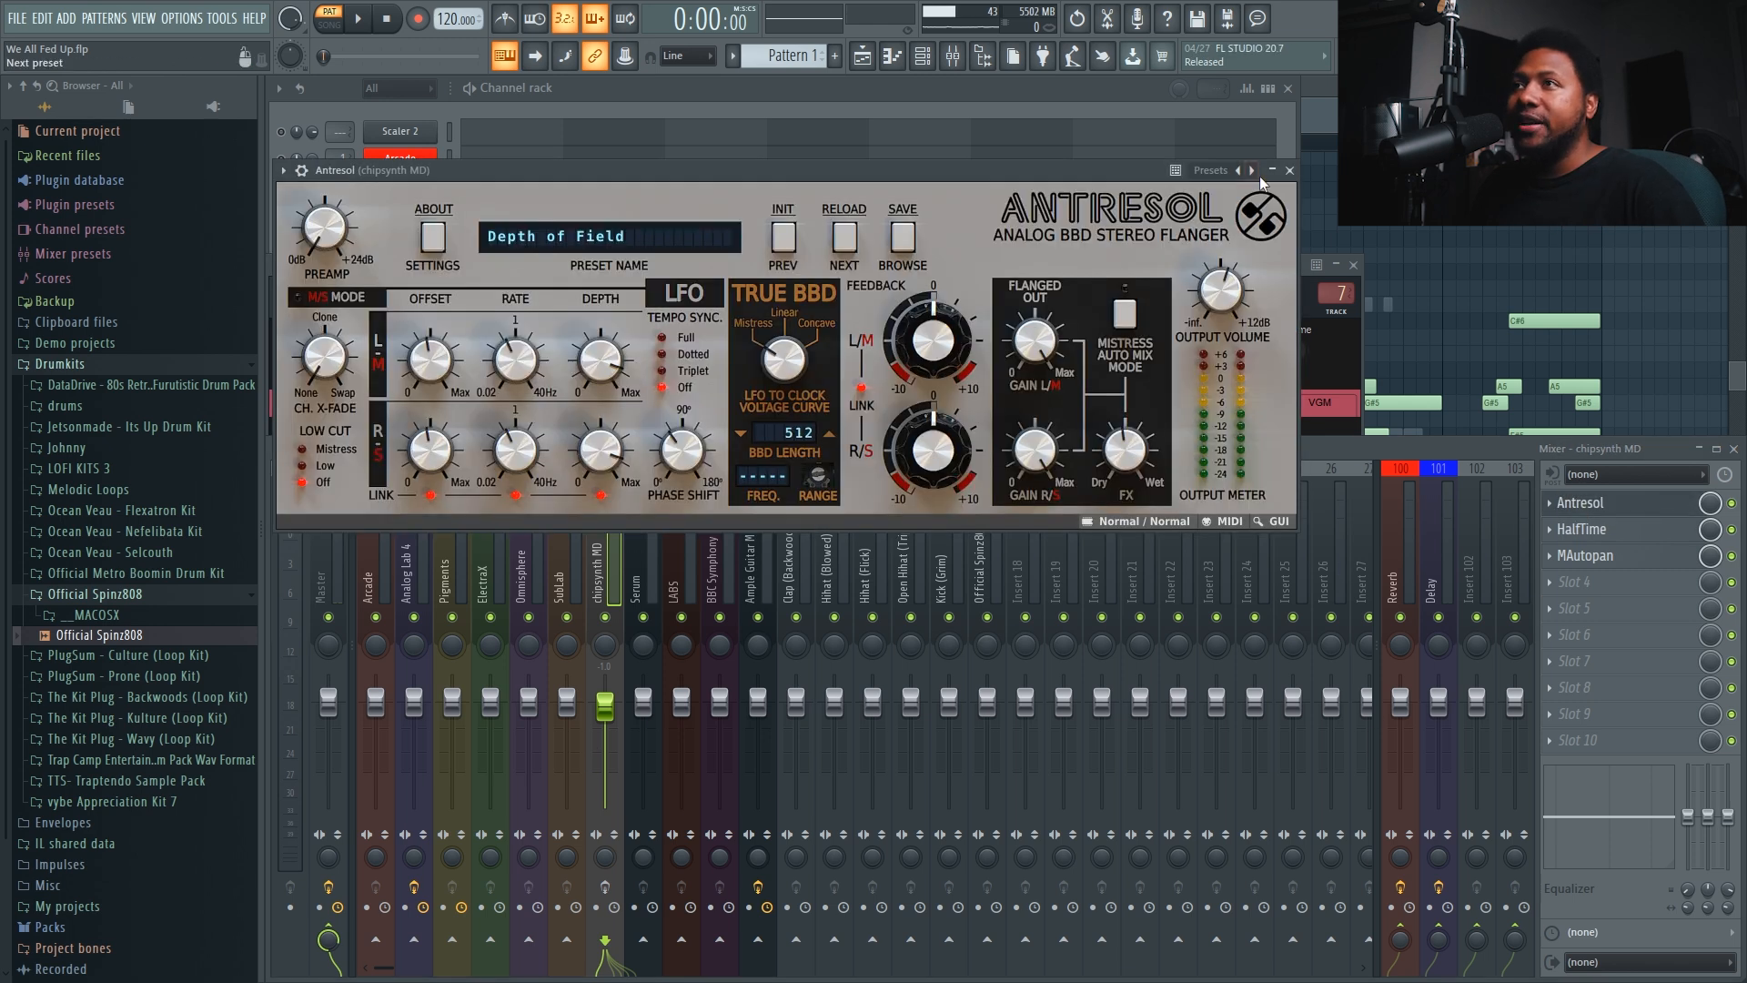
pyautogui.click(1290, 170)
pyautogui.click(1582, 529)
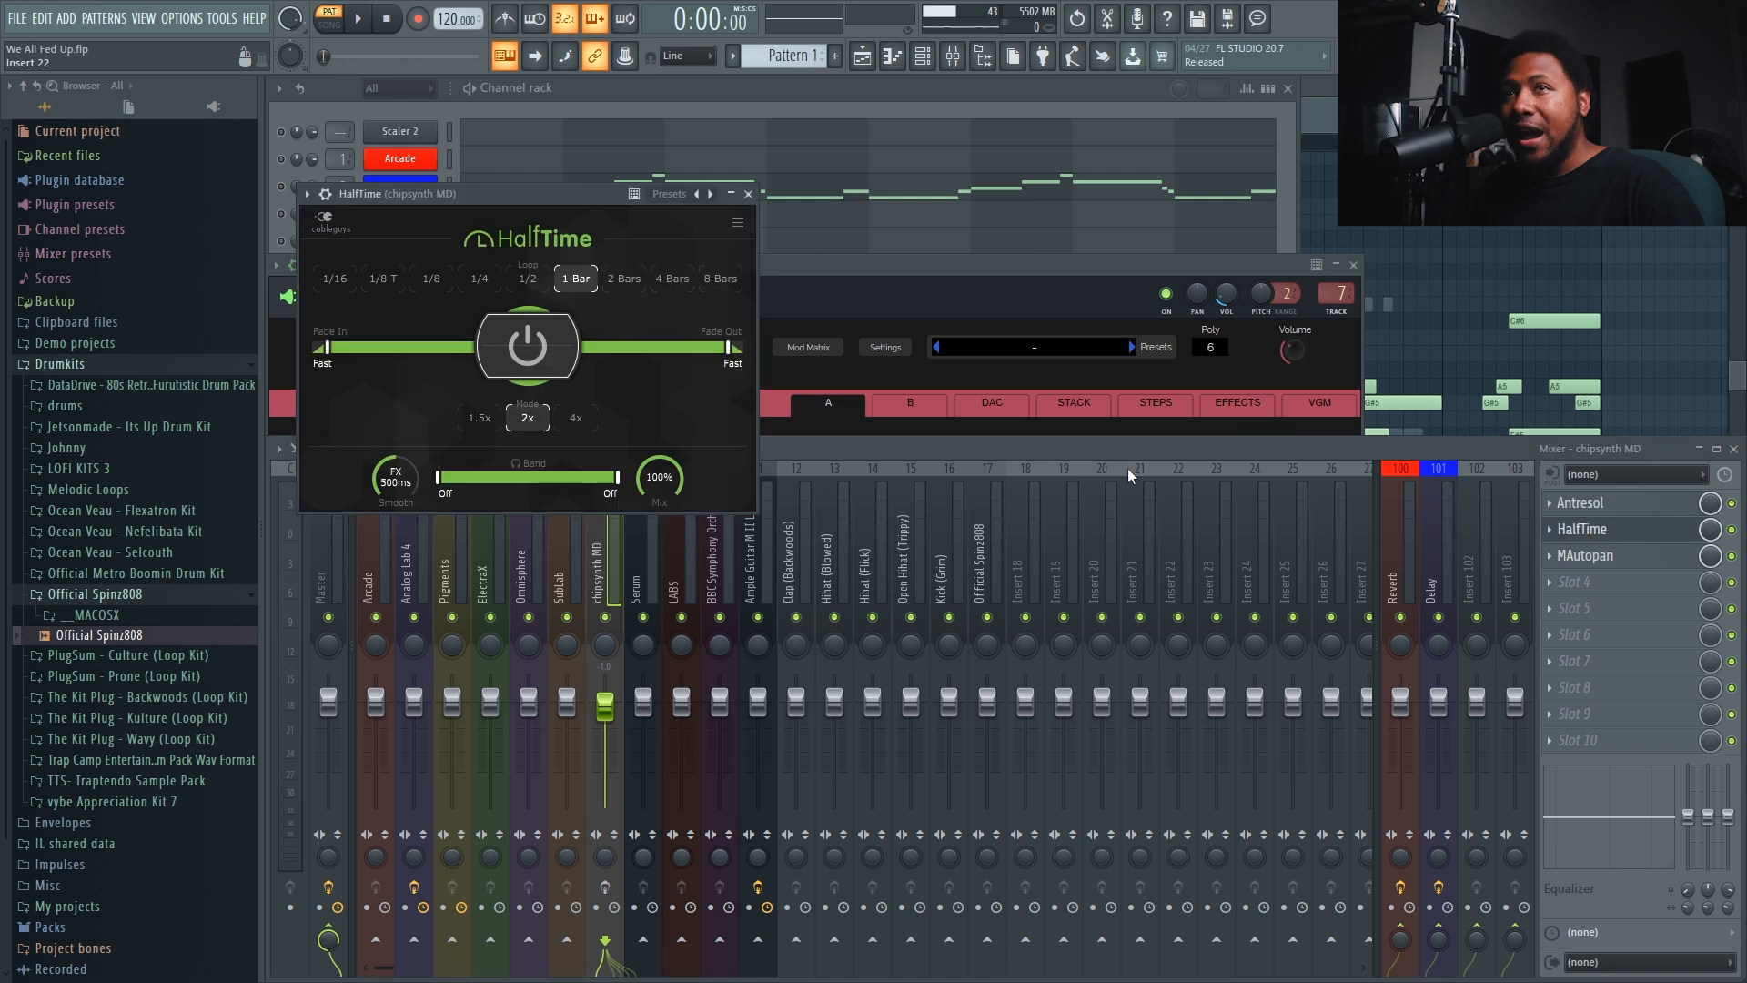
pyautogui.moveTo(529, 194); pyautogui.dragTo(499, 372)
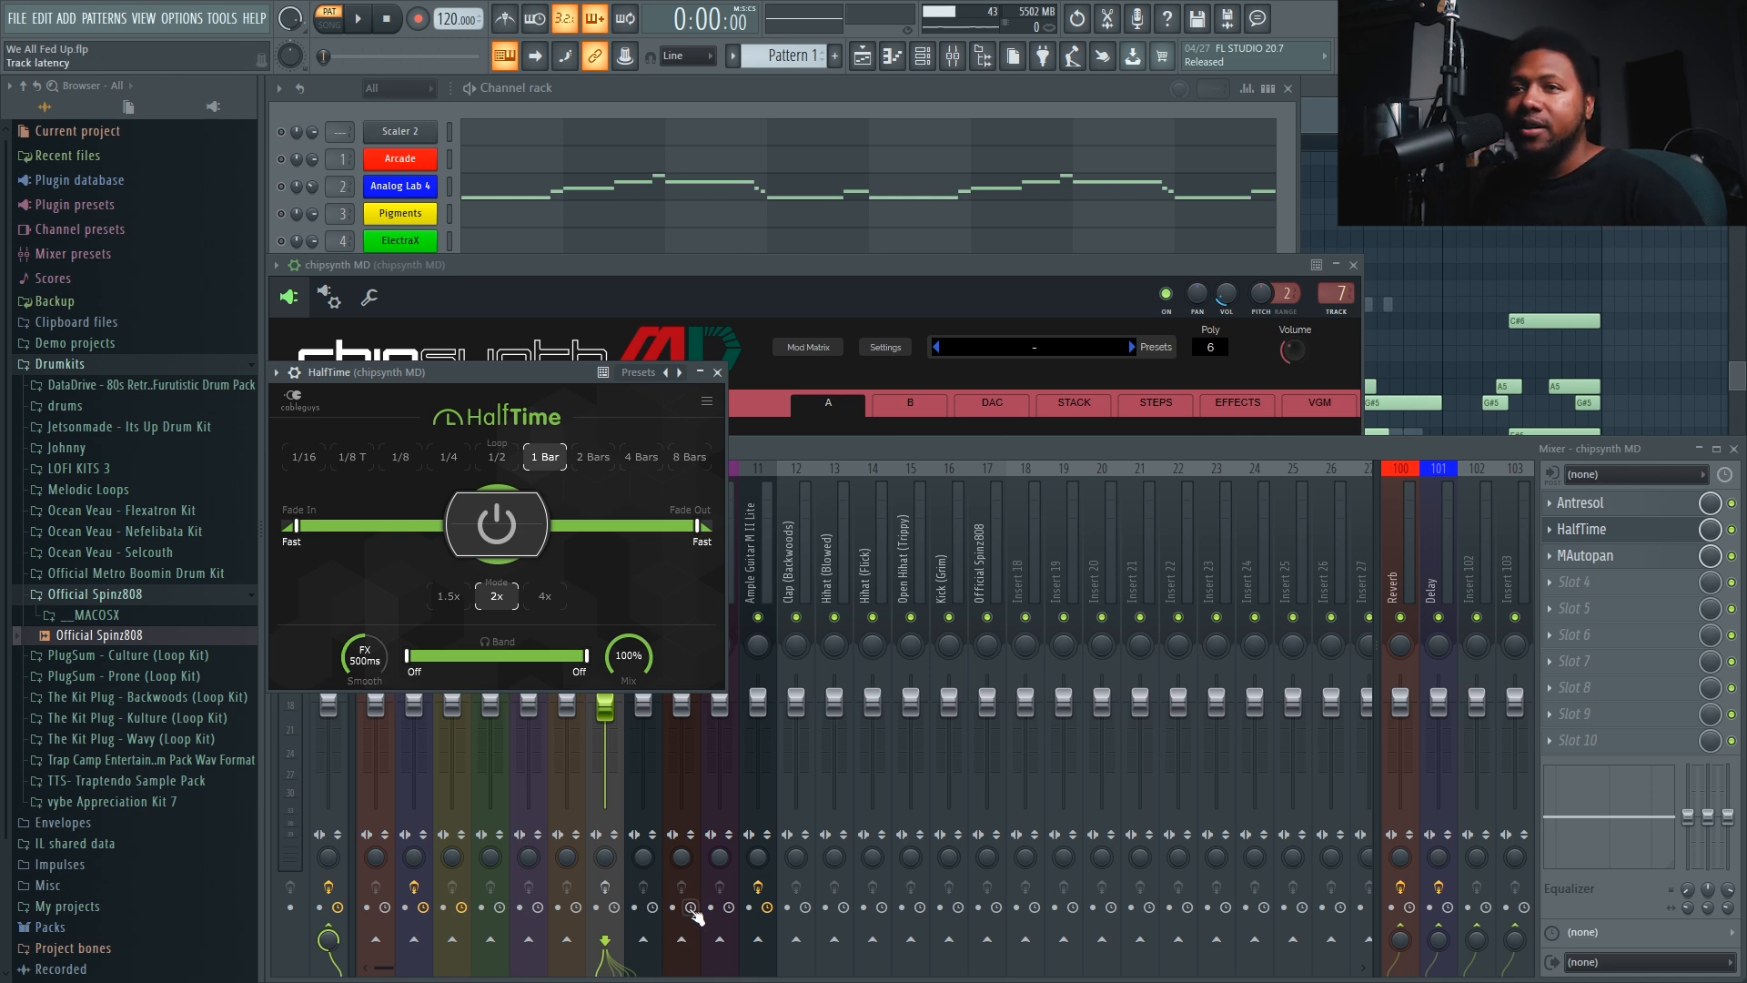
# - Bypass MAutopan on the chipsynth MD insert and audition the part with the HalfTime settings in view
pyautogui.click(1731, 557)
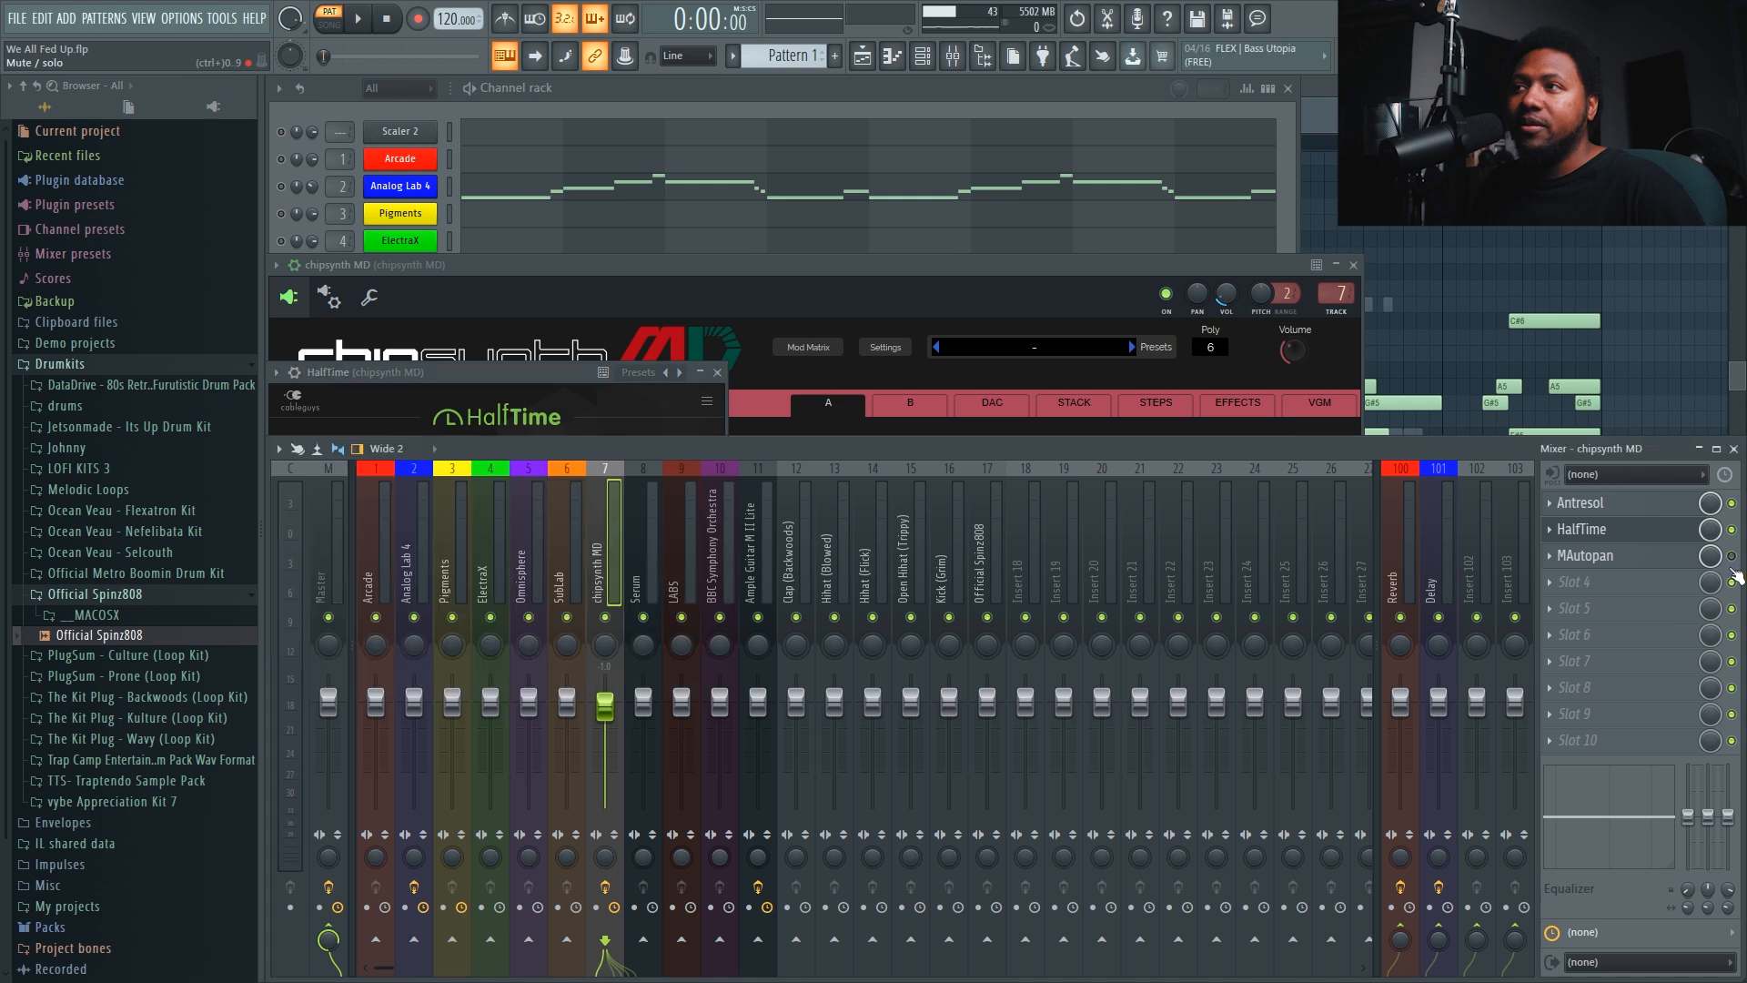
pyautogui.press('space')
pyautogui.click(532, 380)
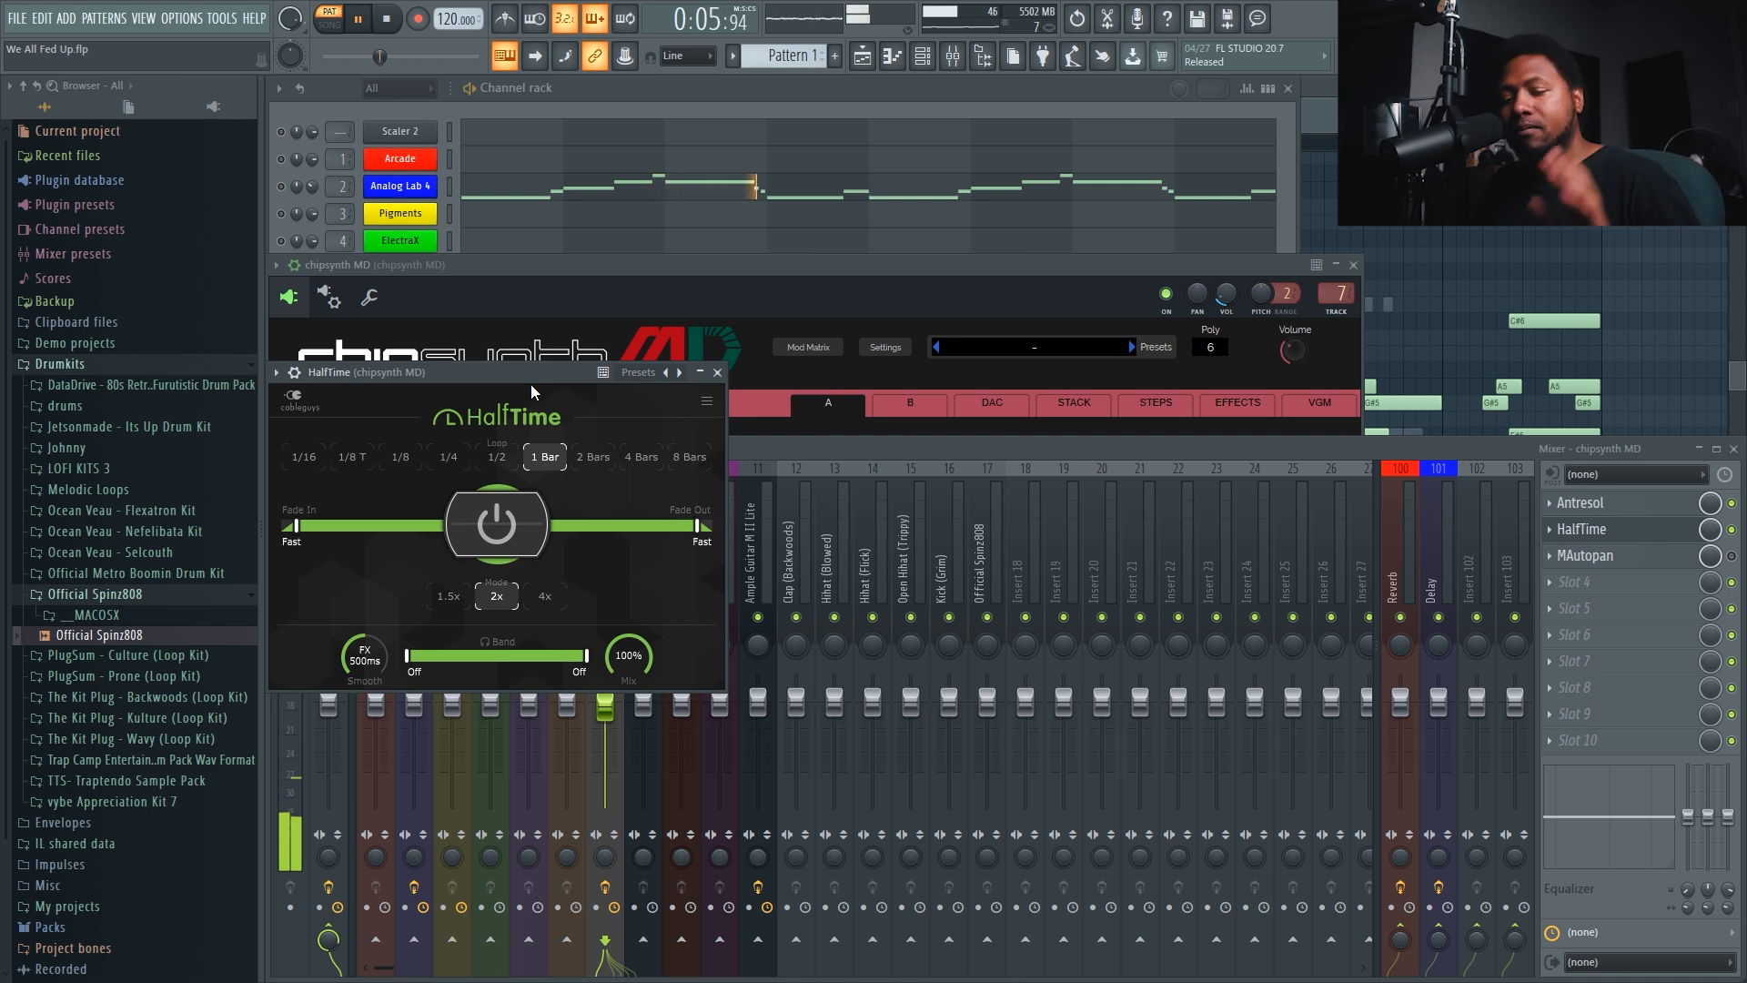
pyautogui.press('space')
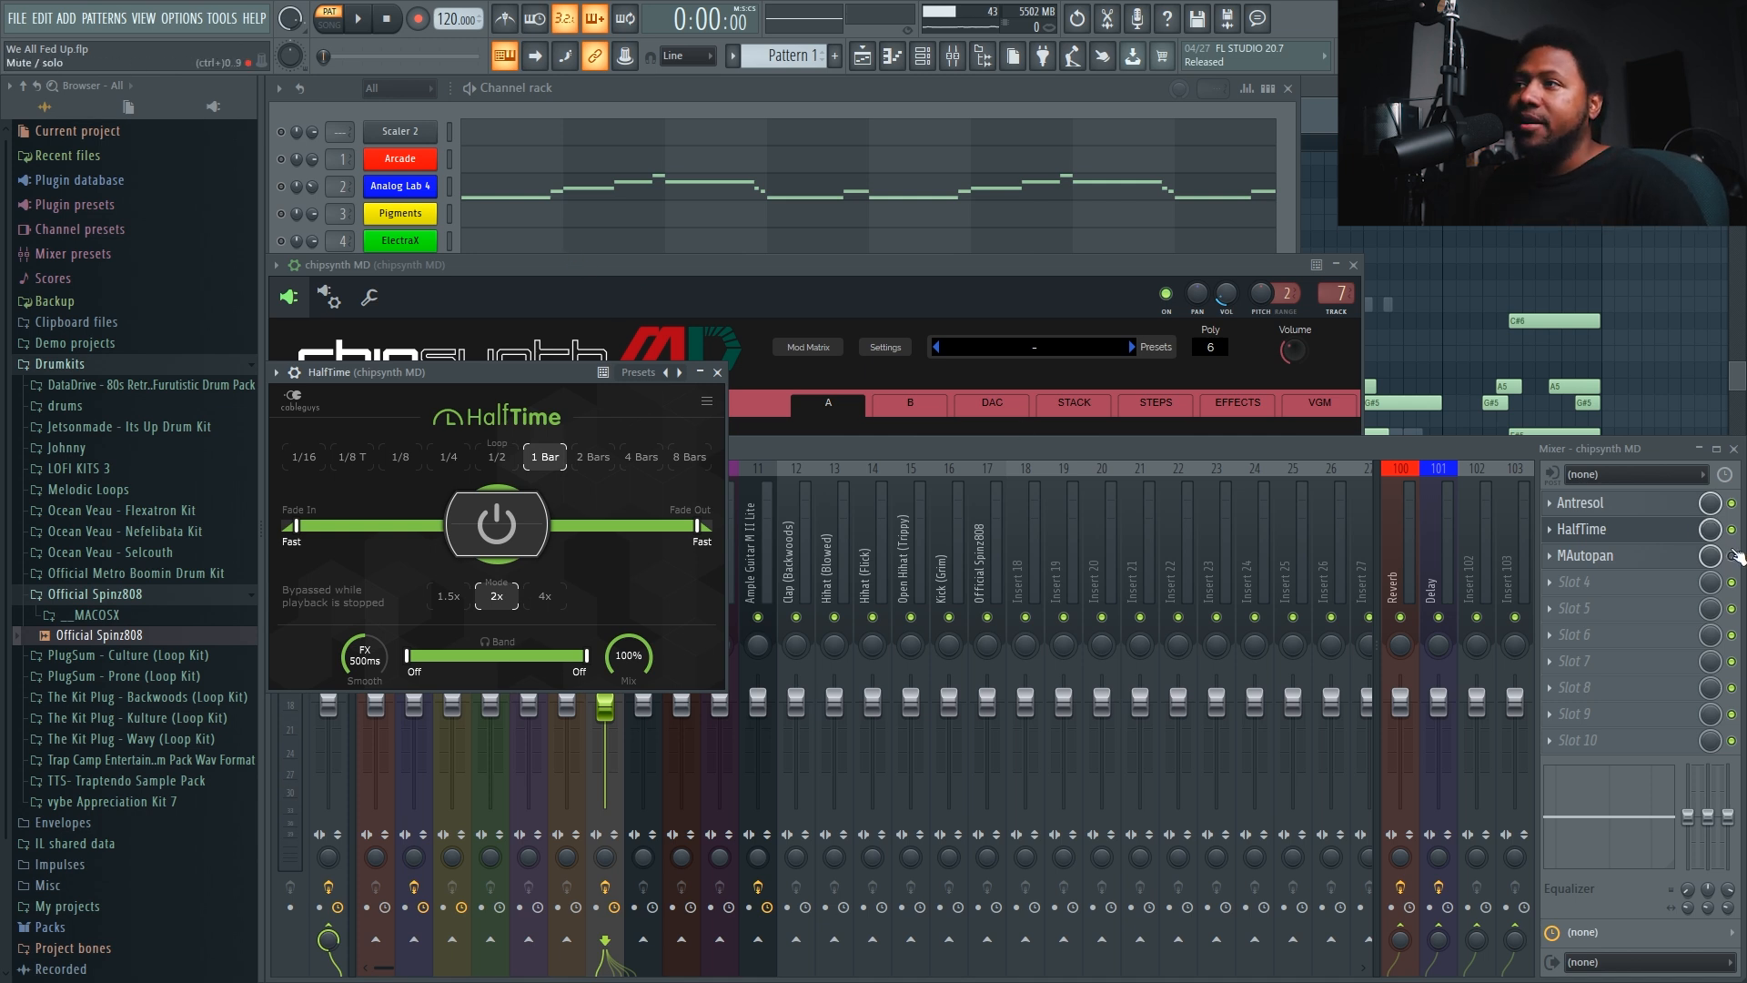
# - Show the MAutopan settings on the chipsynth MD insert and audition the part with the effect enabled
pyautogui.click(1647, 556)
pyautogui.moveTo(750, 228); pyautogui.dragTo(695, 391)
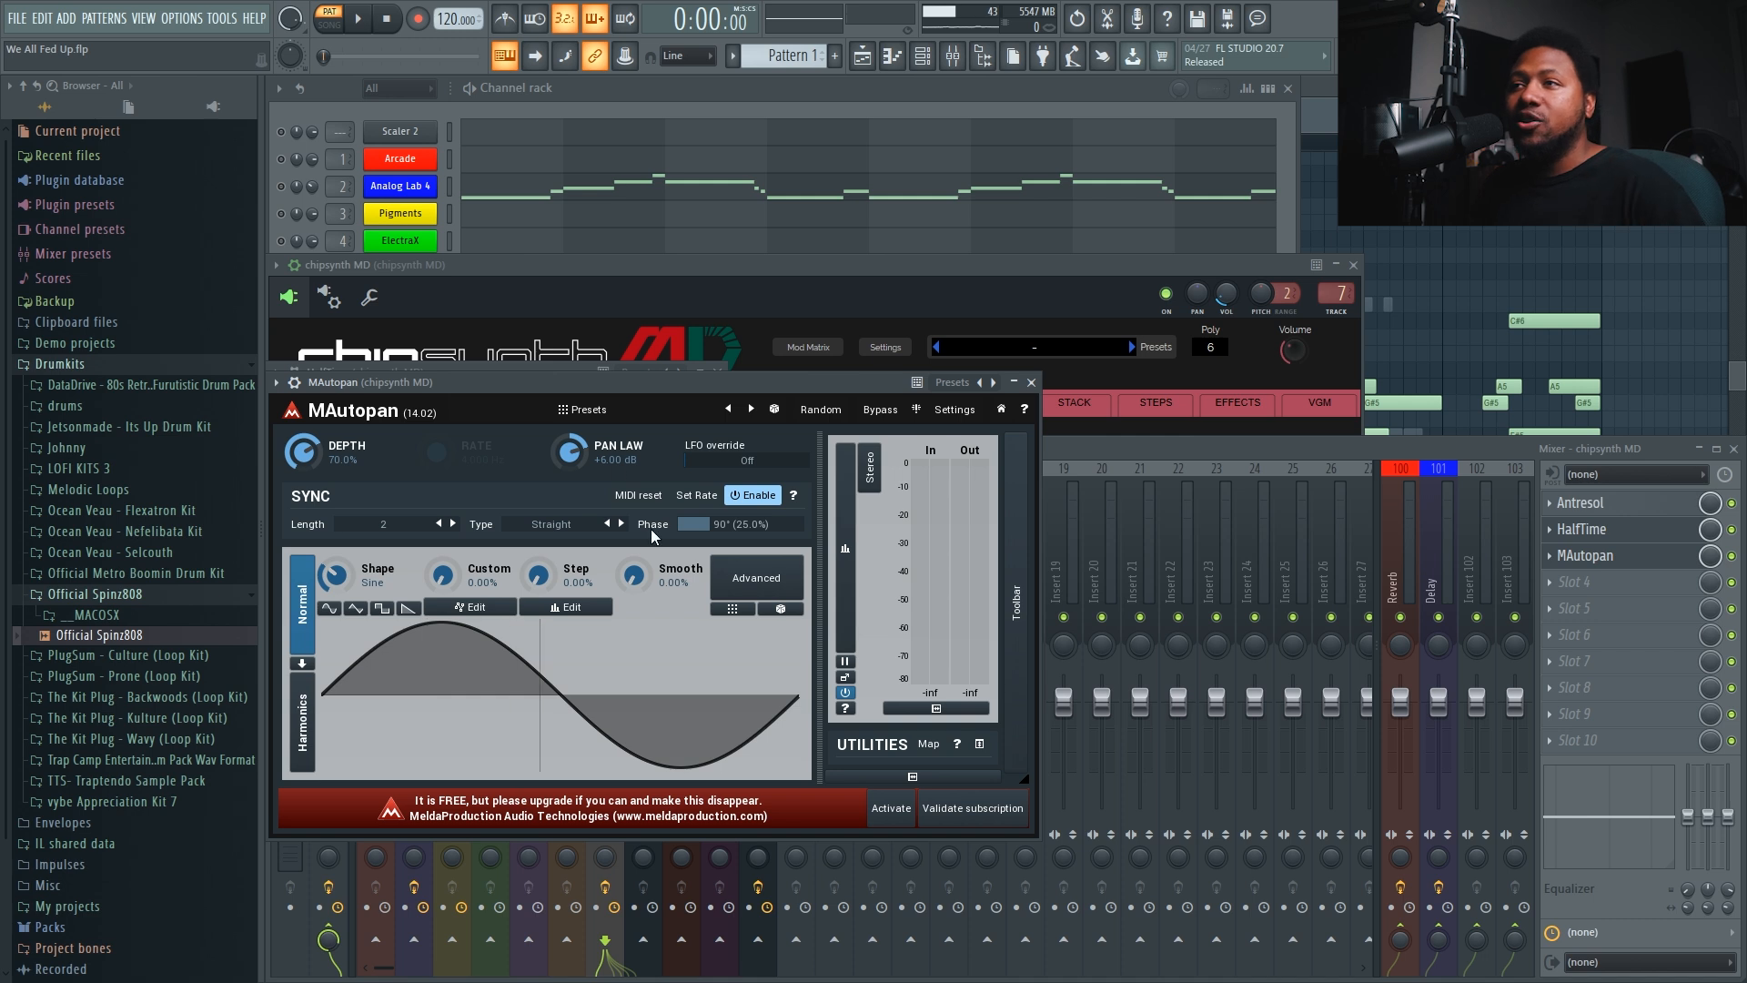
pyautogui.press('space')
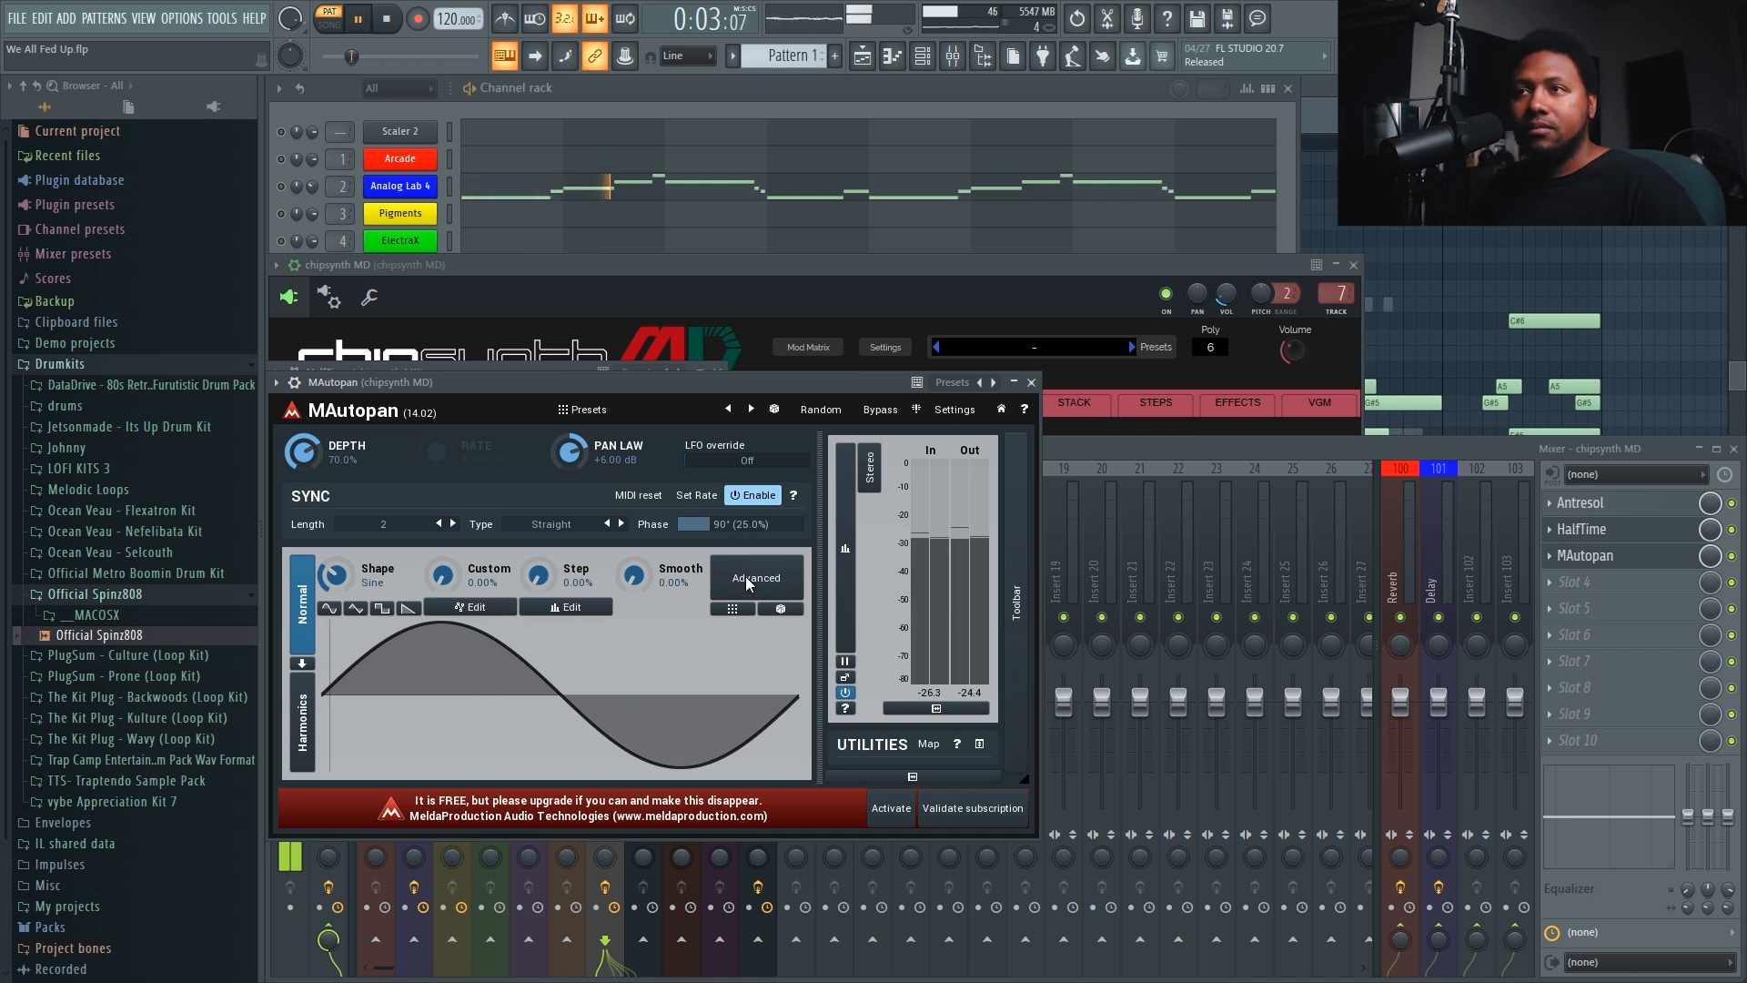
pyautogui.press('space')
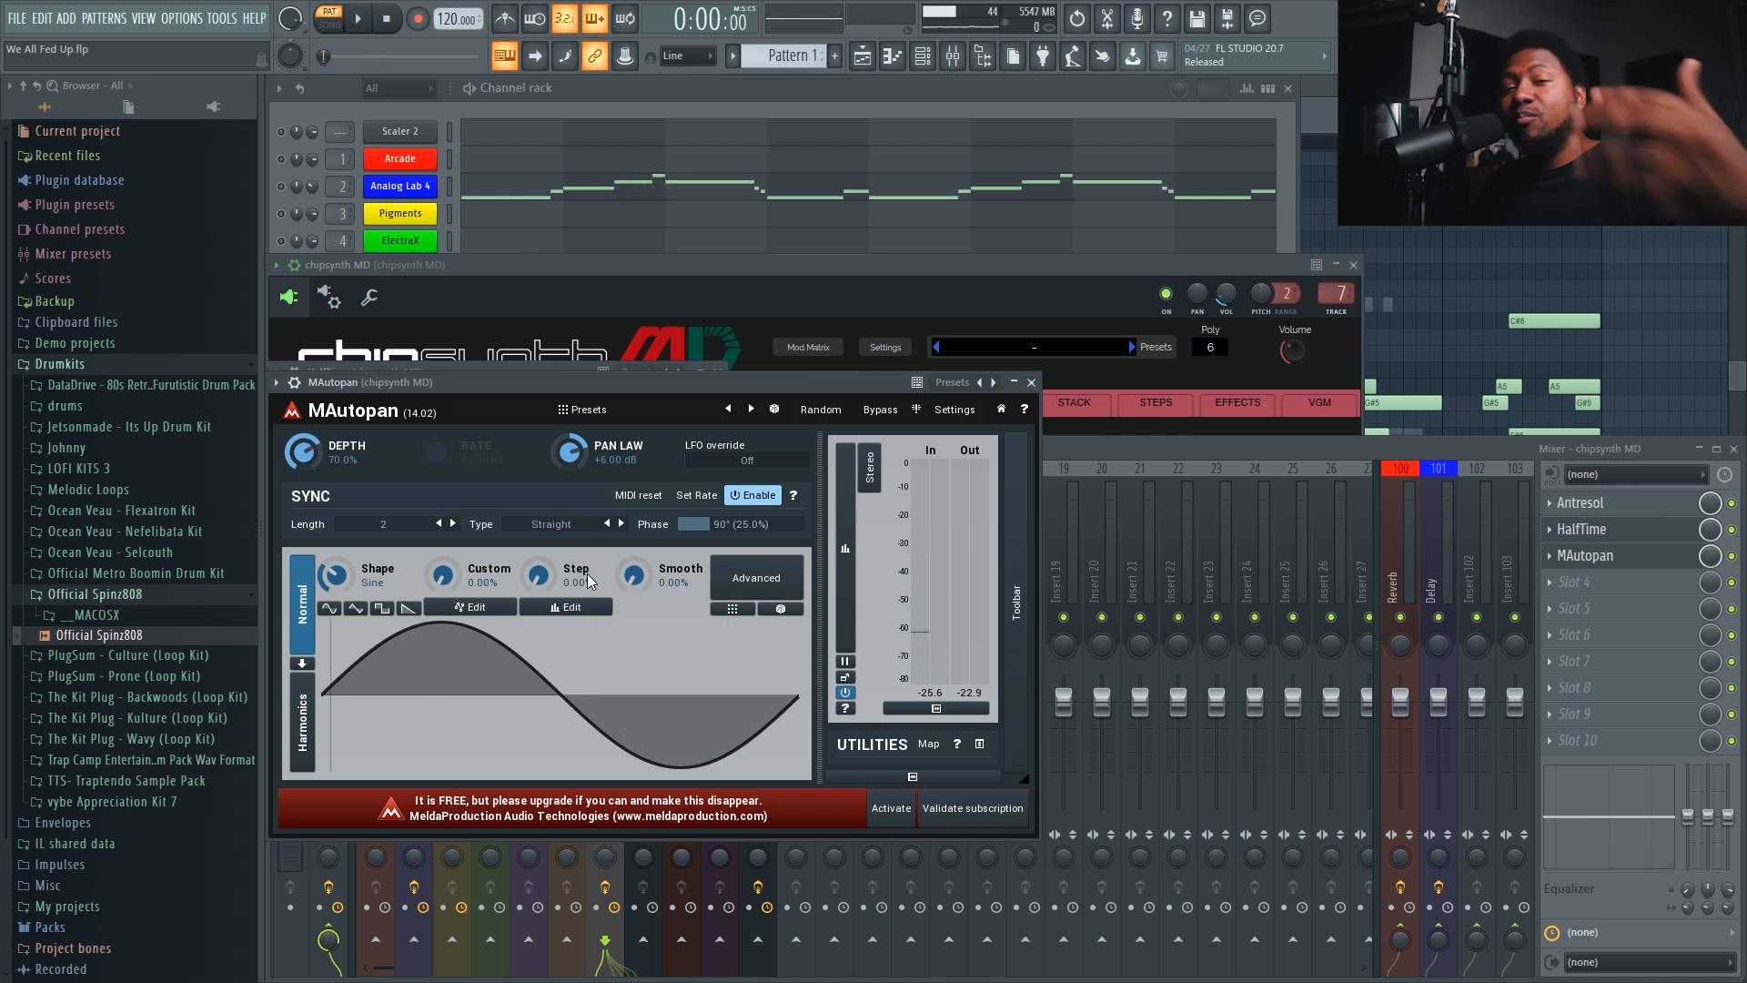
# - Unmute LABS and Ample Guitar in the channel rack and audition them together with chipsynth MD
pyautogui.click(804, 98)
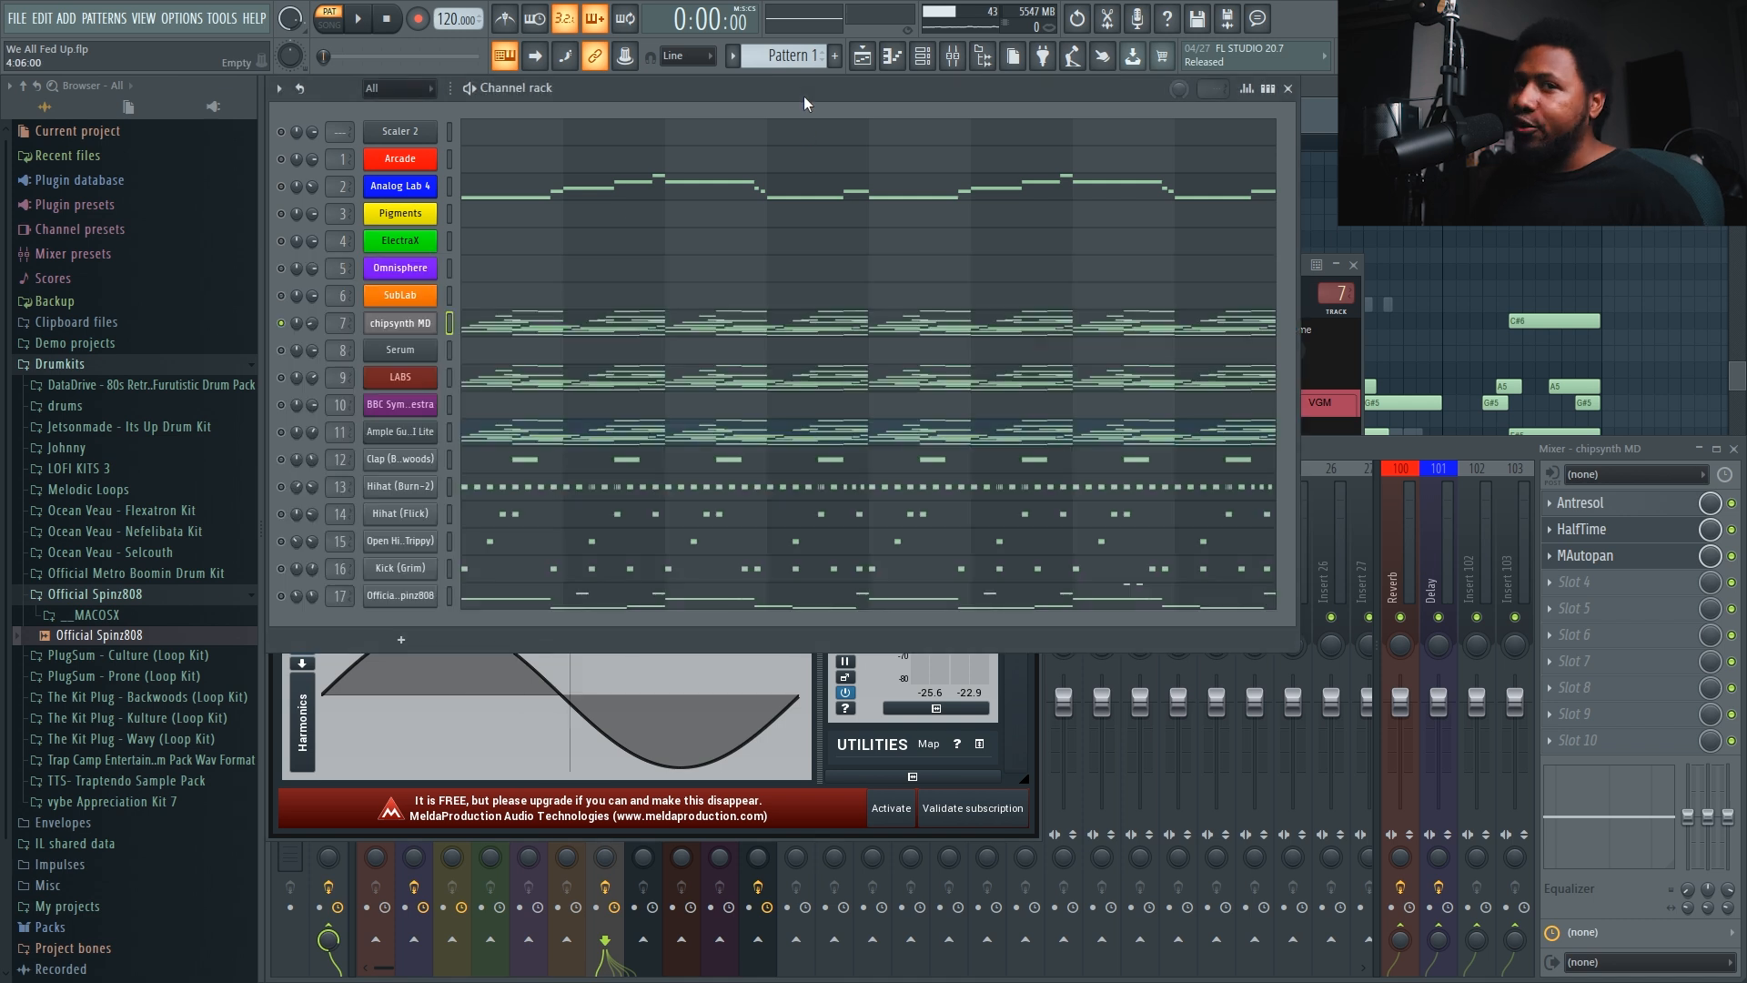
pyautogui.click(281, 376)
pyautogui.click(281, 432)
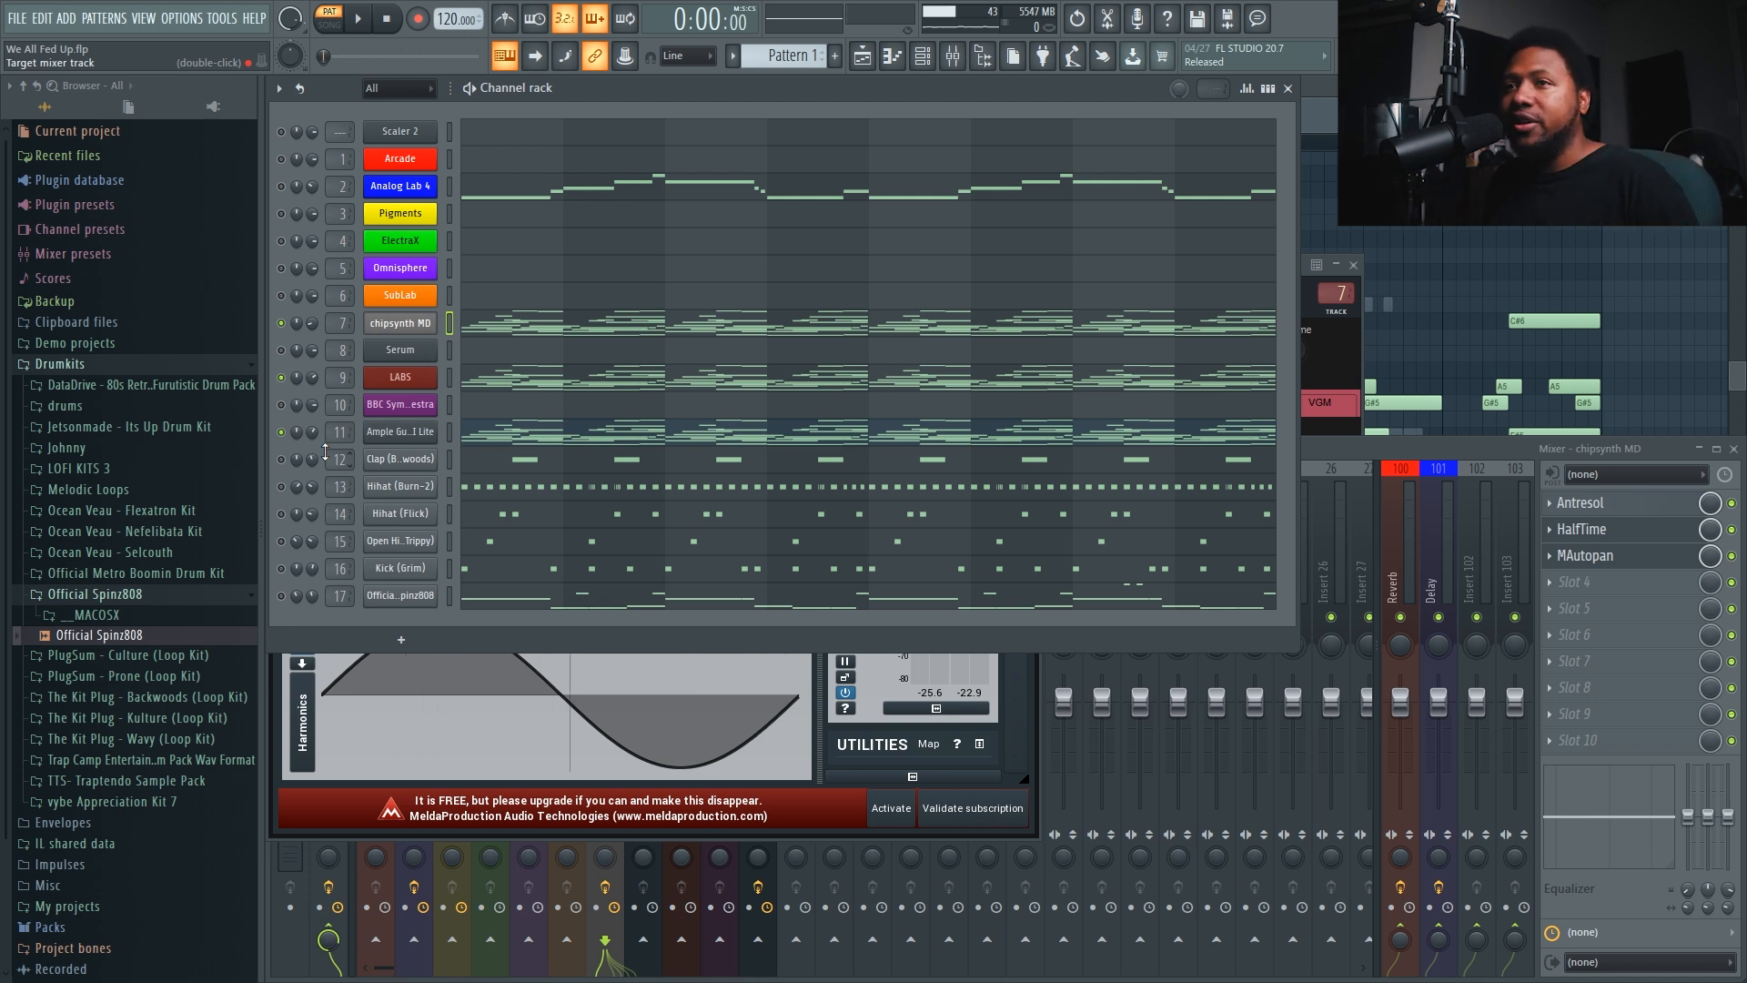
pyautogui.press('space')
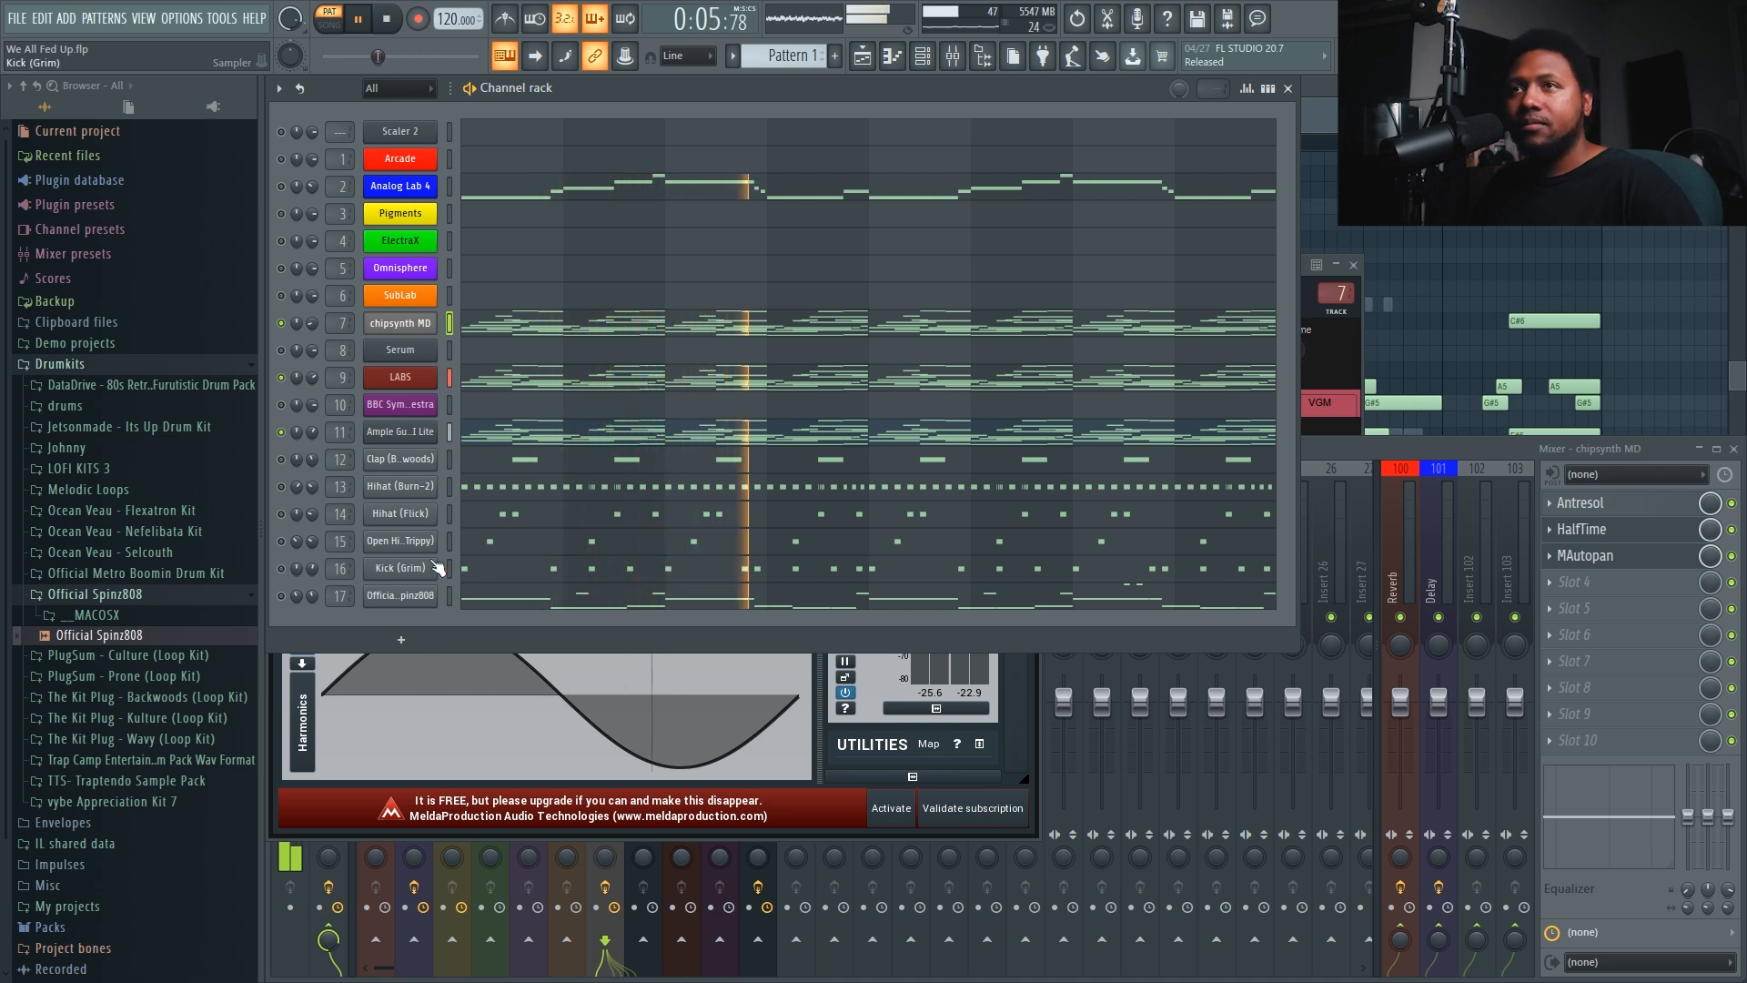
pyautogui.press('space')
# - Solo the Analog Lab 4 channel and open its instrument window with the Strawberry Flutes preset, repositioned for viewing
pyautogui.rightClick(281, 187)
pyautogui.click(298, 200)
pyautogui.click(400, 187)
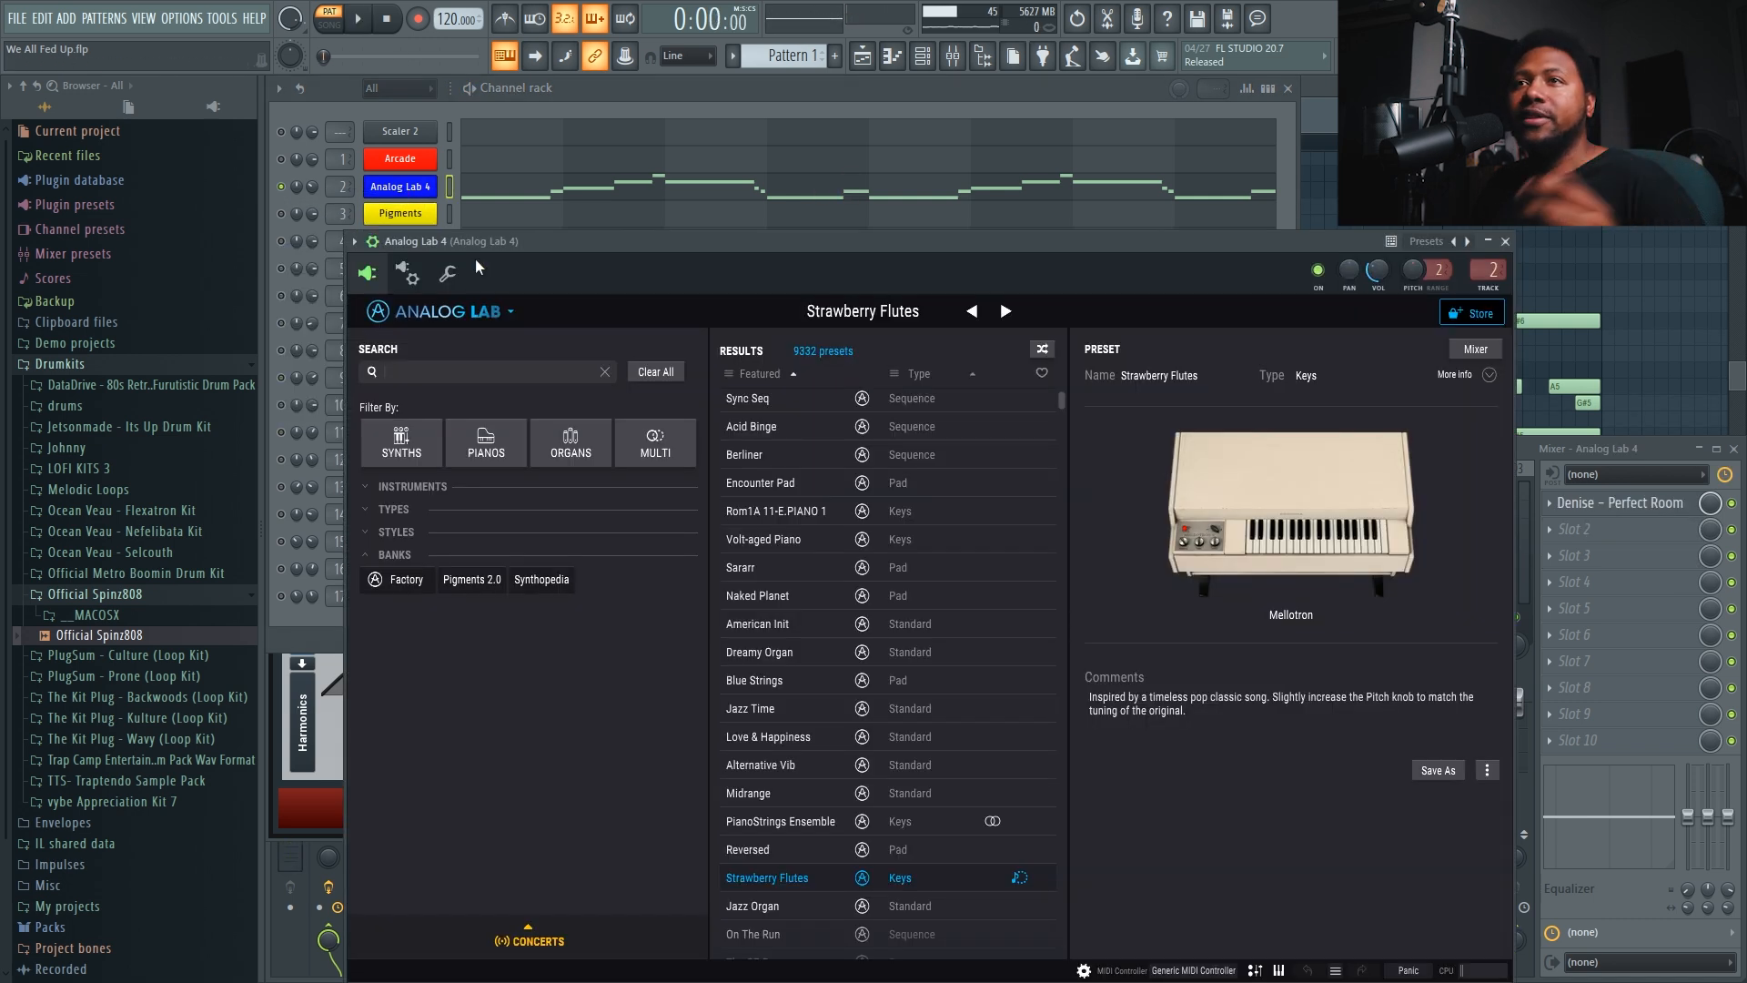
pyautogui.moveTo(514, 240); pyautogui.dragTo(441, 242)
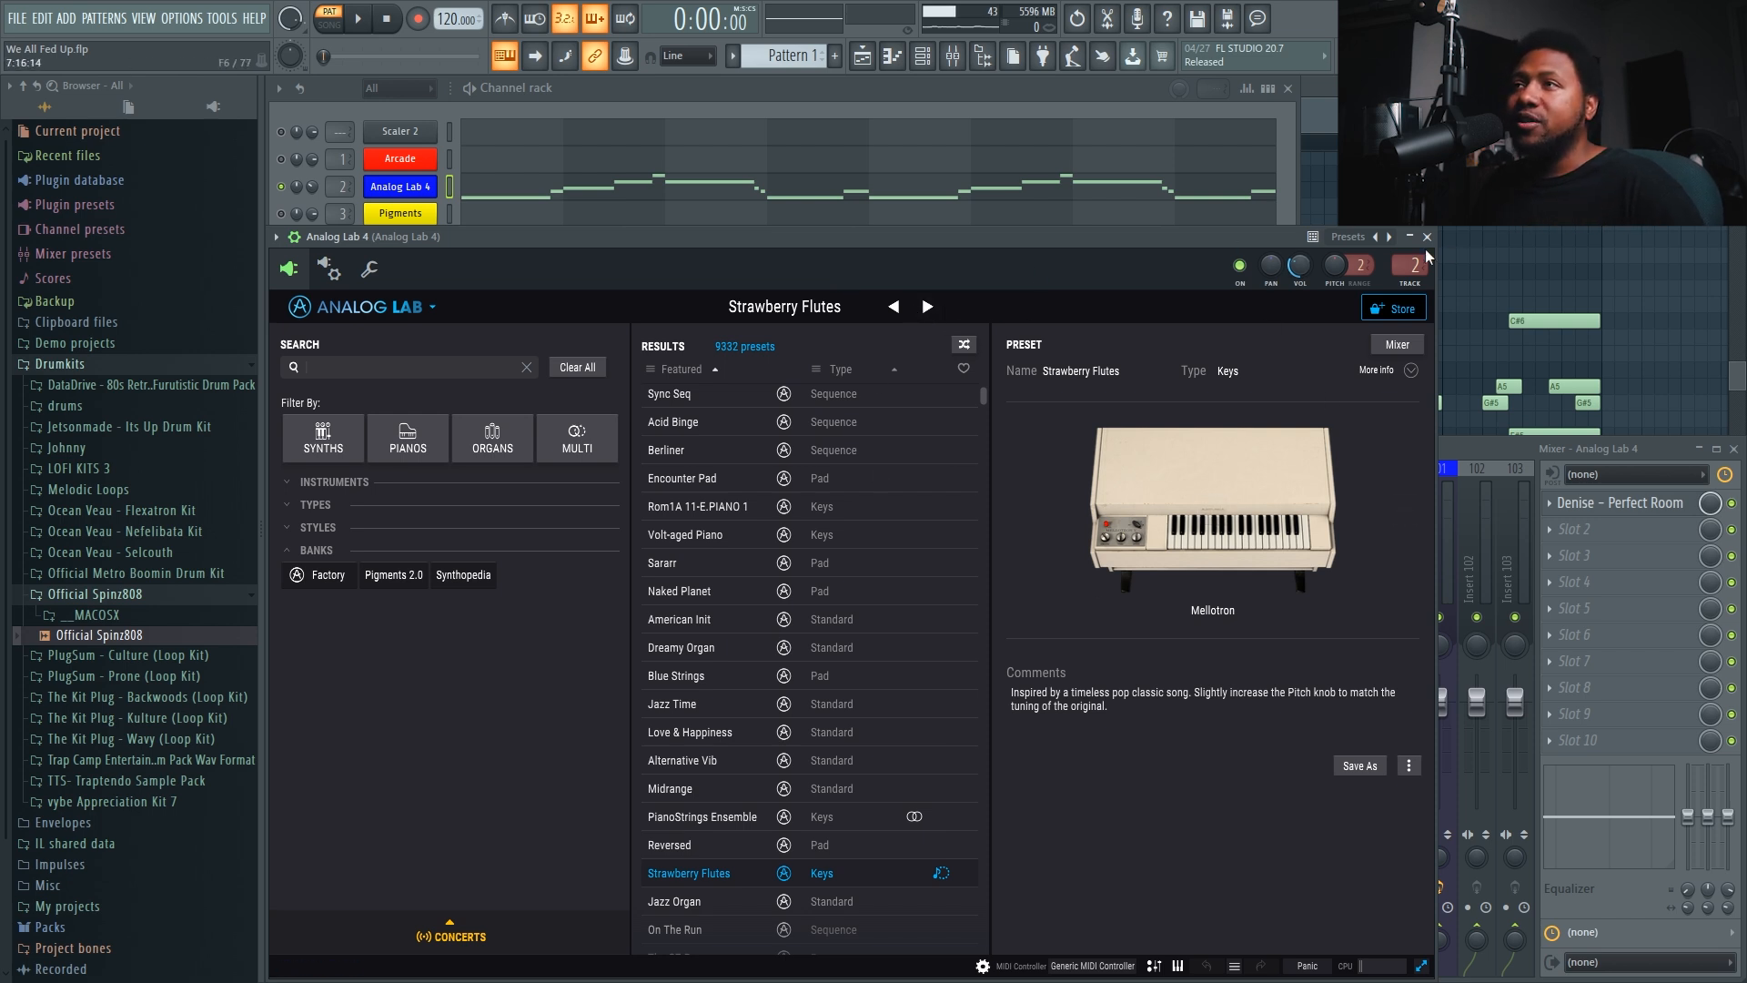
# - Go to the Analog Lab 4 mixer insert, keeping it on track 2, and show its Denise - Perfect Room settings
pyautogui.scroll(2, 1414, 264)
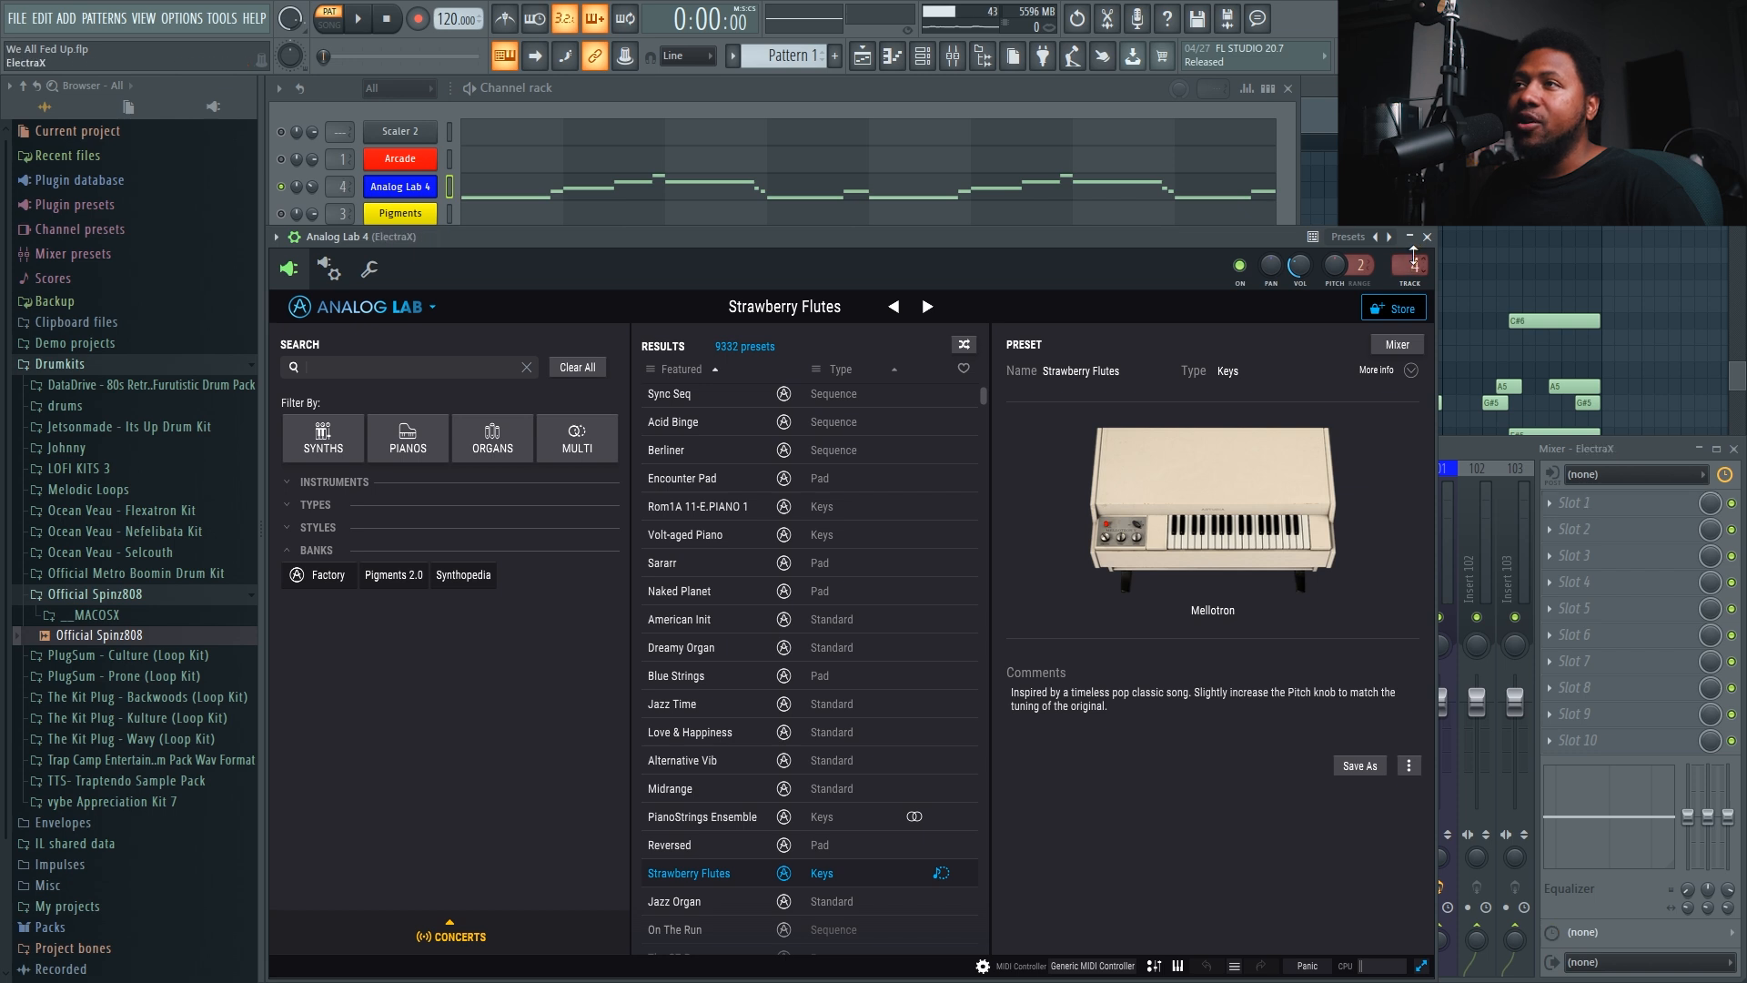
pyautogui.scroll(-2, 1409, 266)
pyautogui.click(1409, 265)
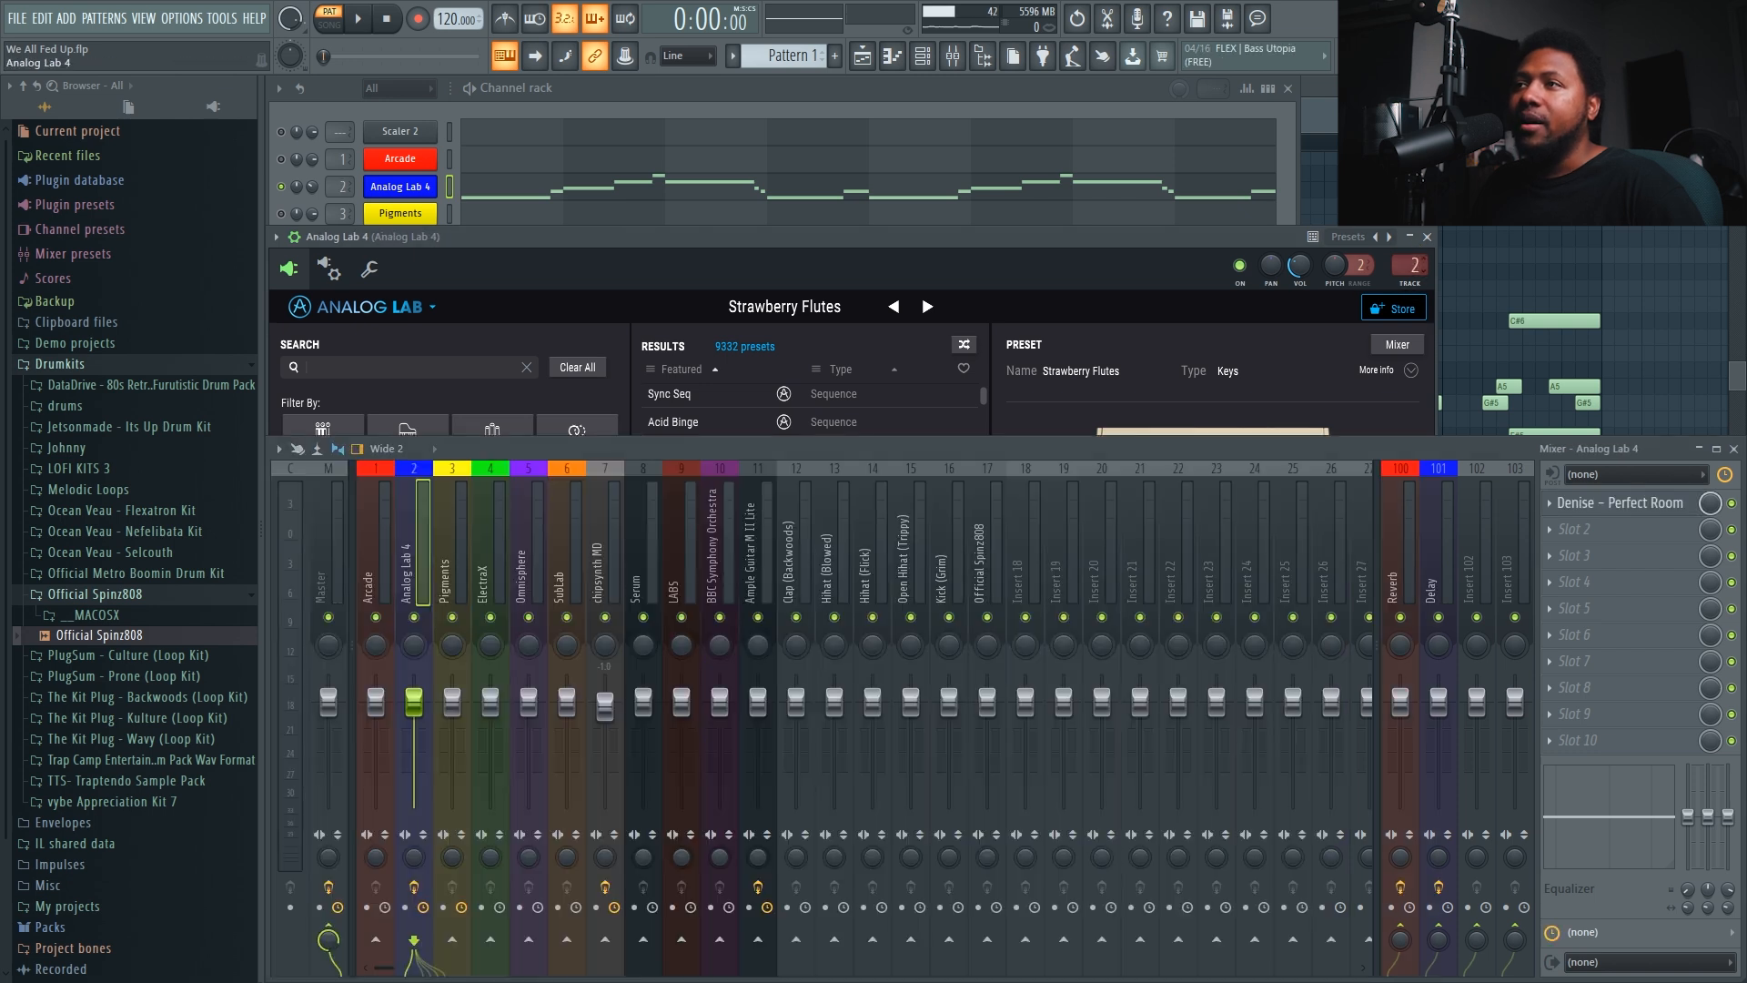
pyautogui.click(1594, 503)
pyautogui.moveTo(1053, 429); pyautogui.dragTo(631, 461)
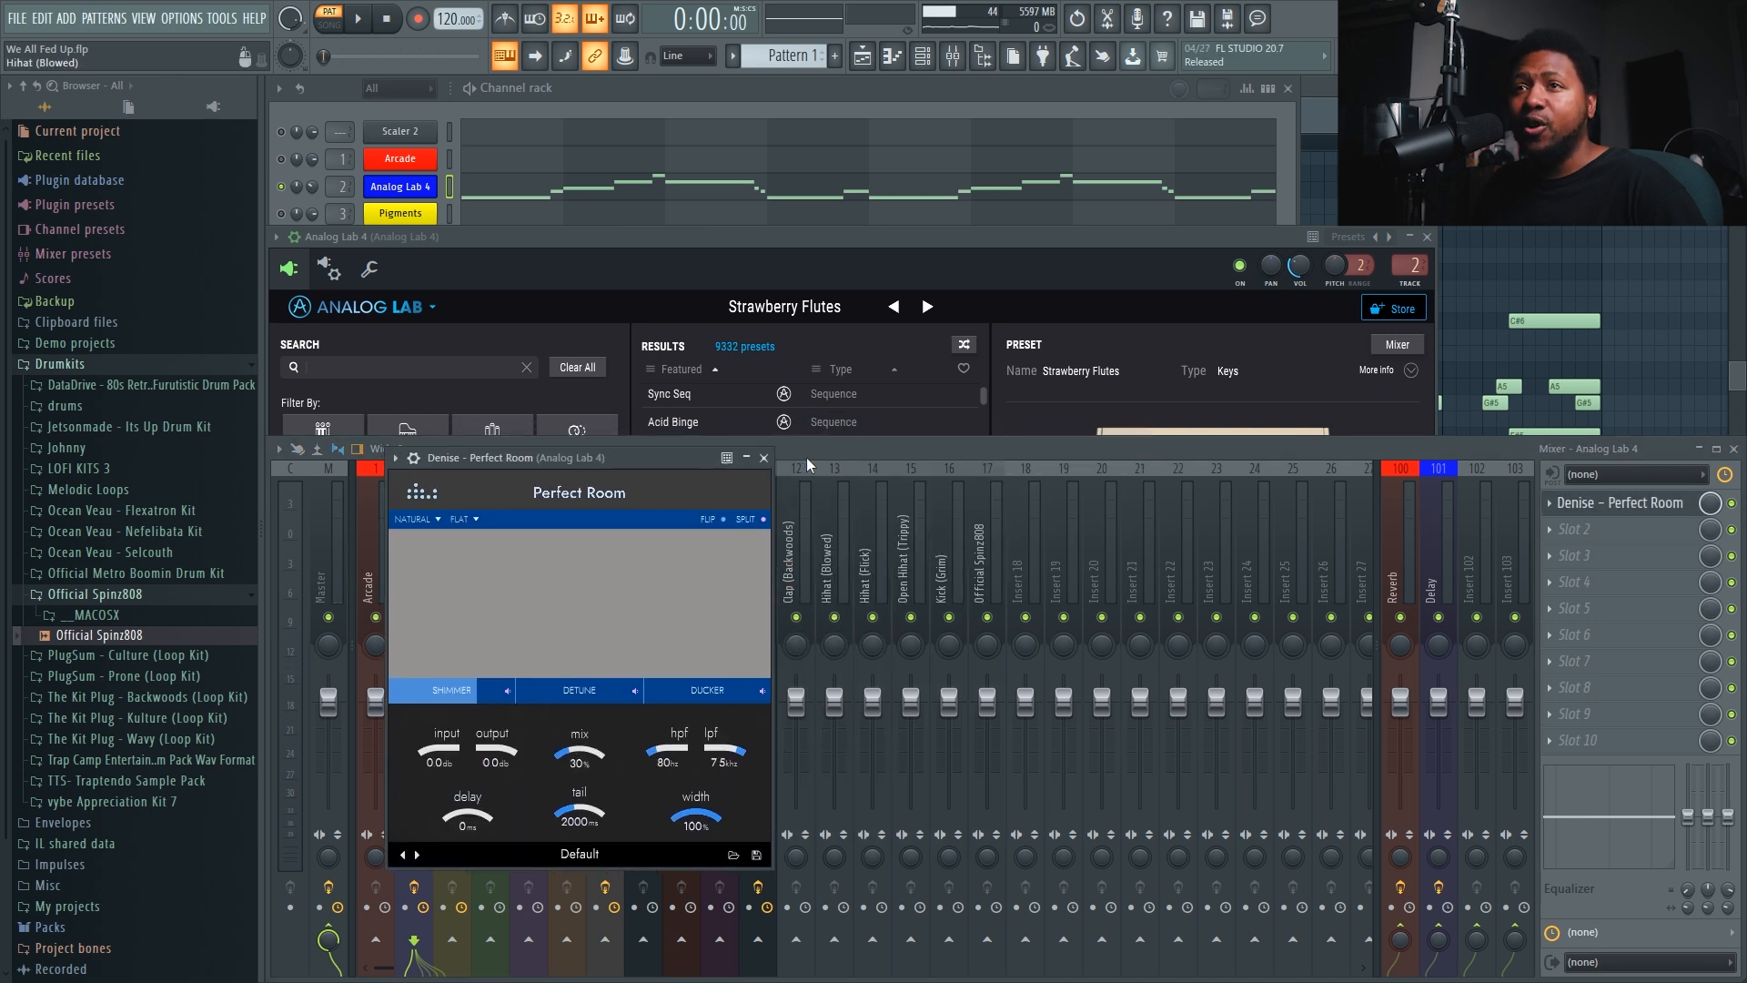
# - Compare the Analog Lab 4 melody with Denise - Perfect Room bypassed and re-enabled by playing it each way
pyautogui.click(1731, 503)
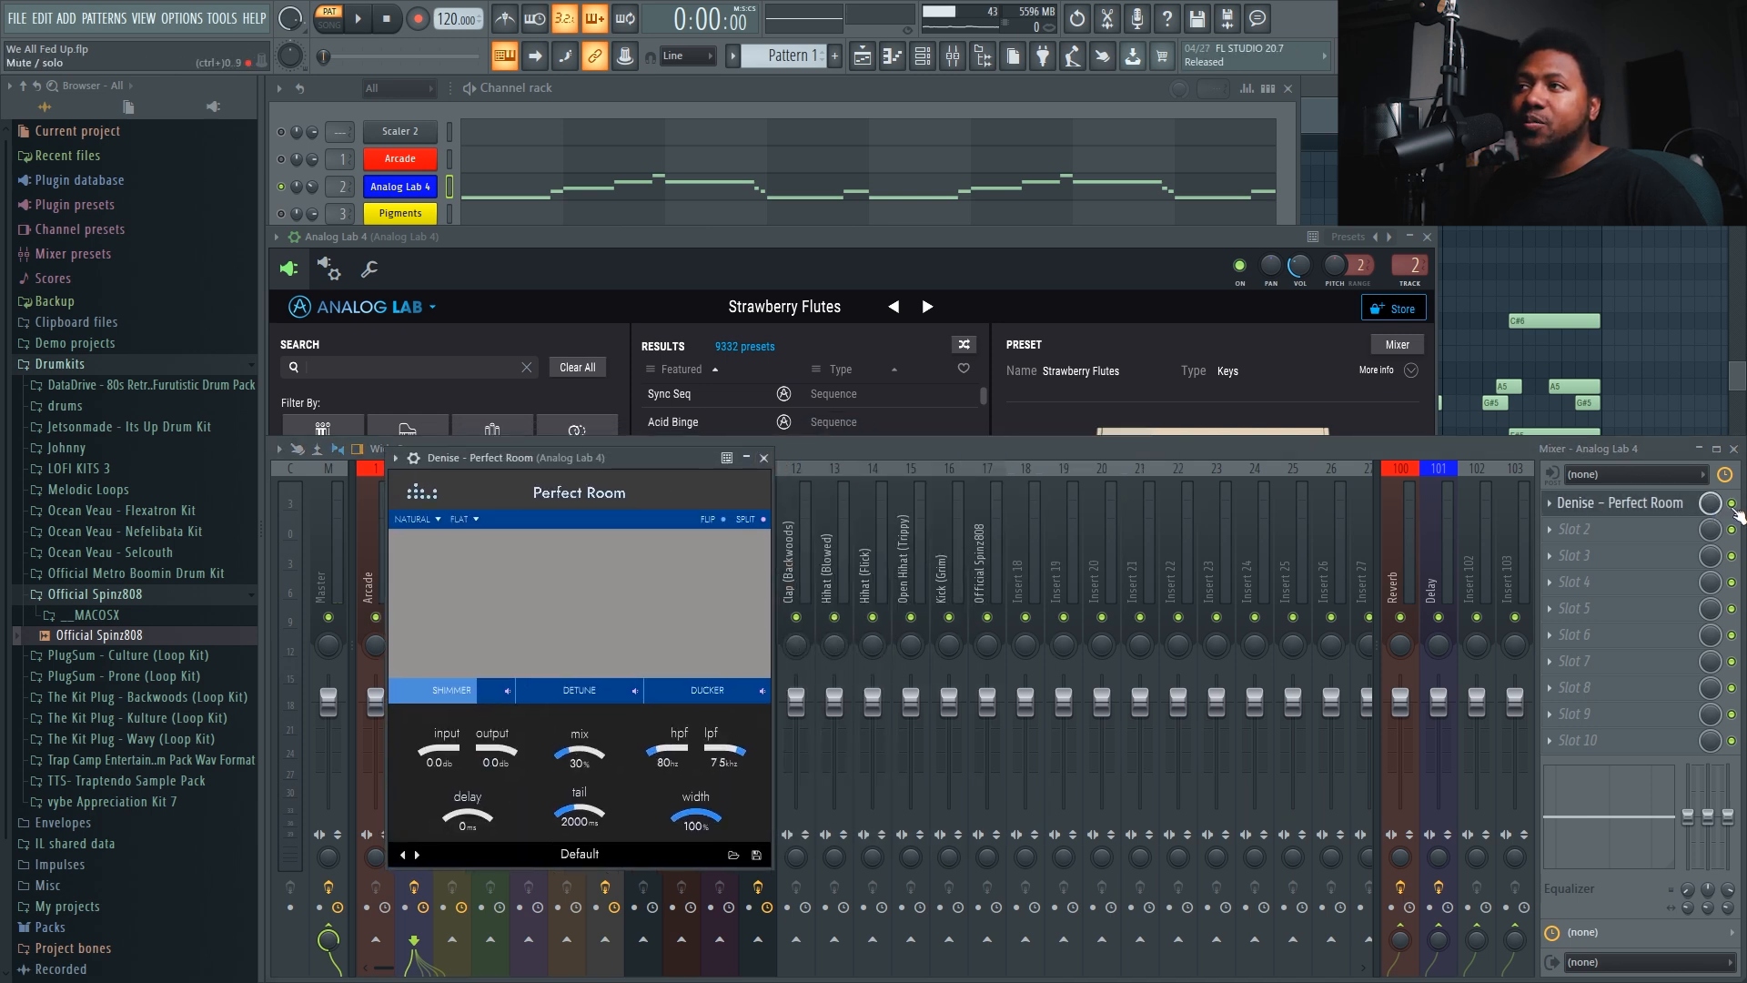
pyautogui.click(1640, 505)
pyautogui.press('space')
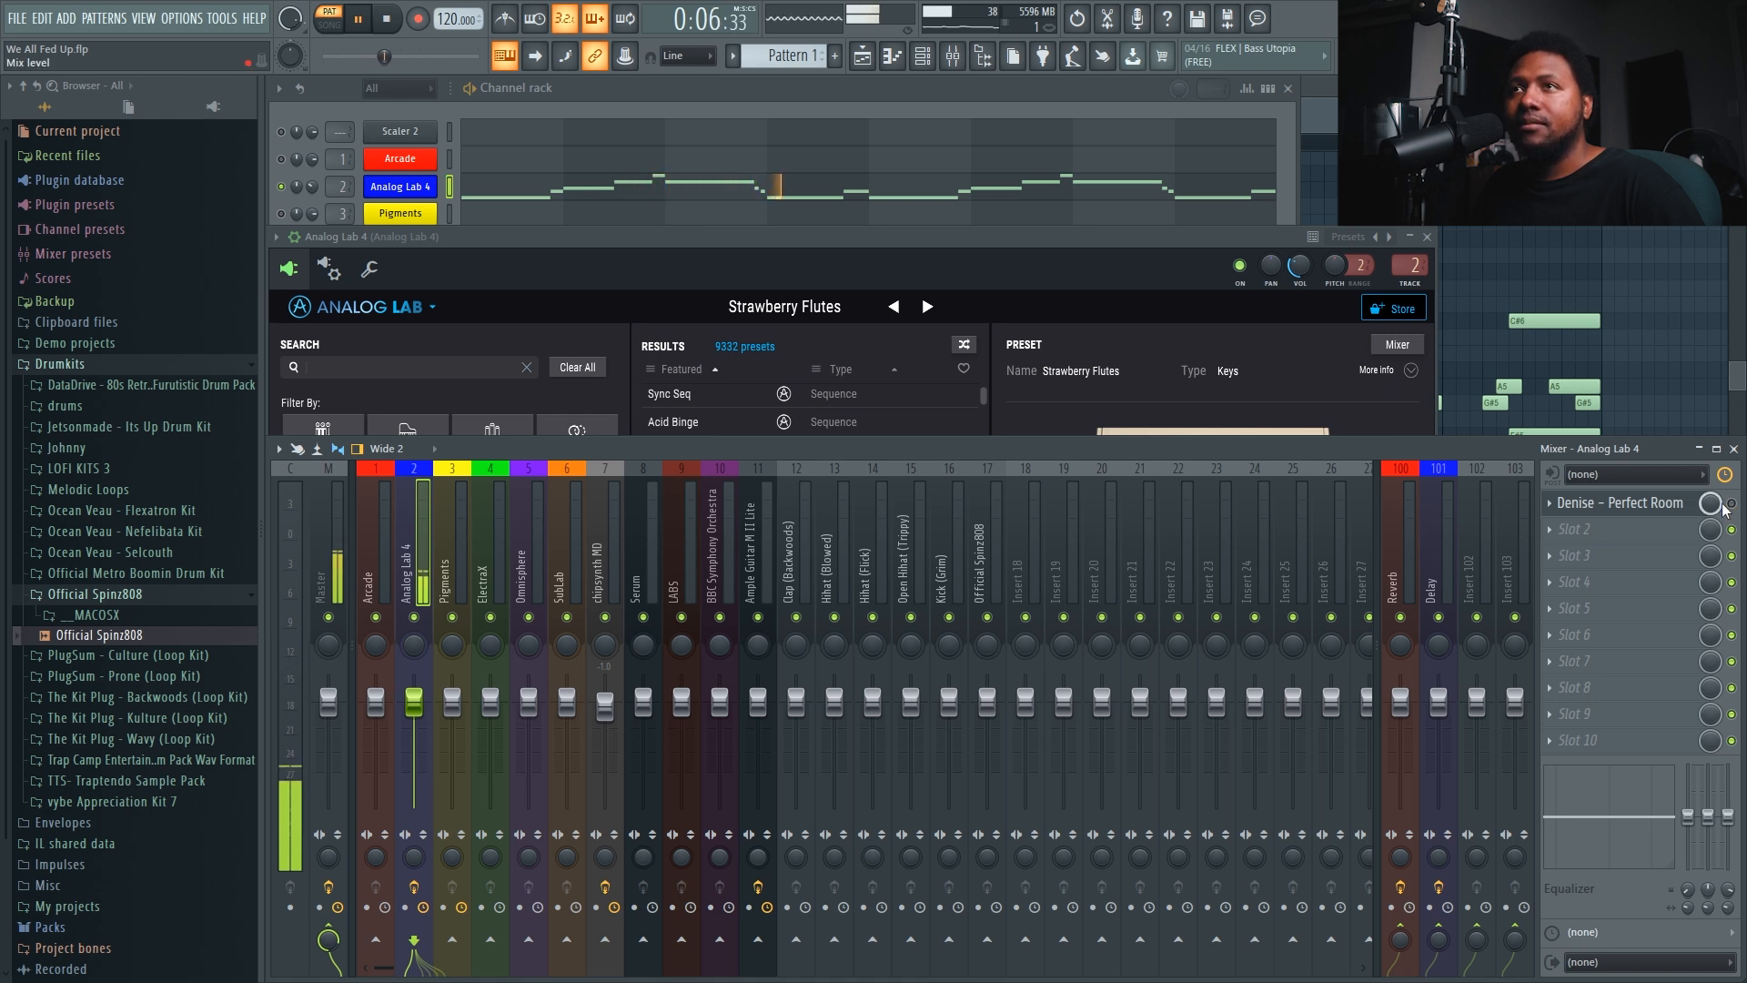
pyautogui.press('space')
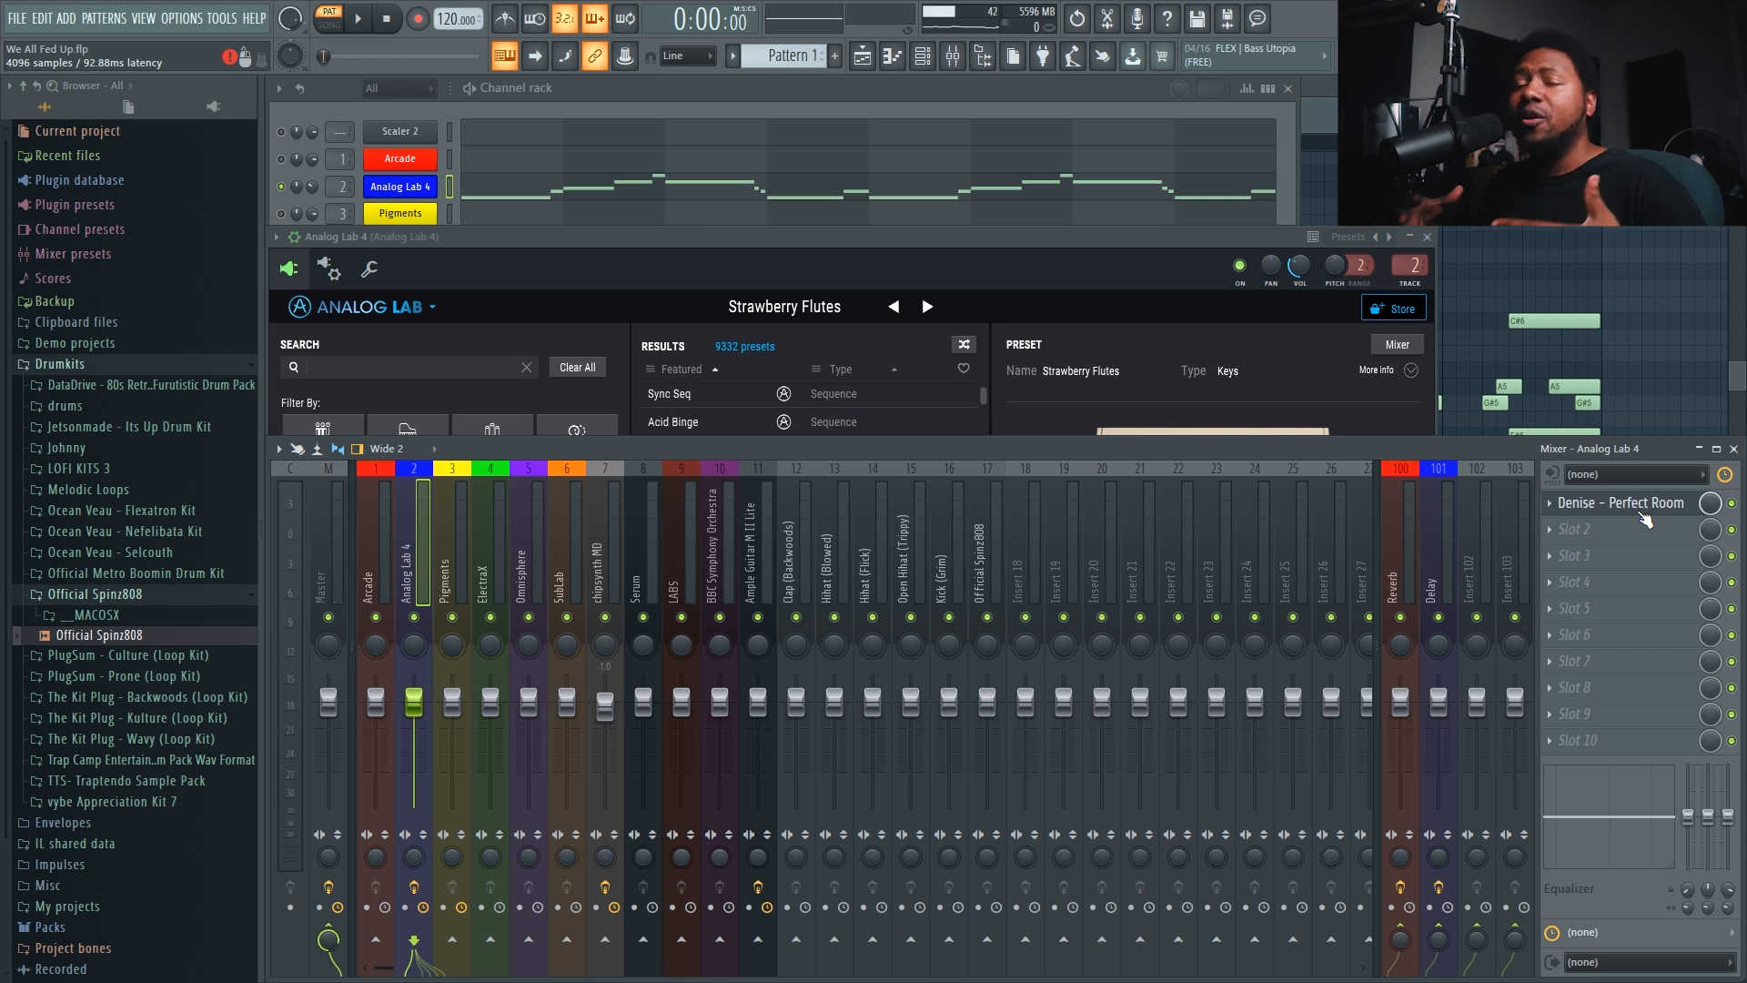
pyautogui.press('space')
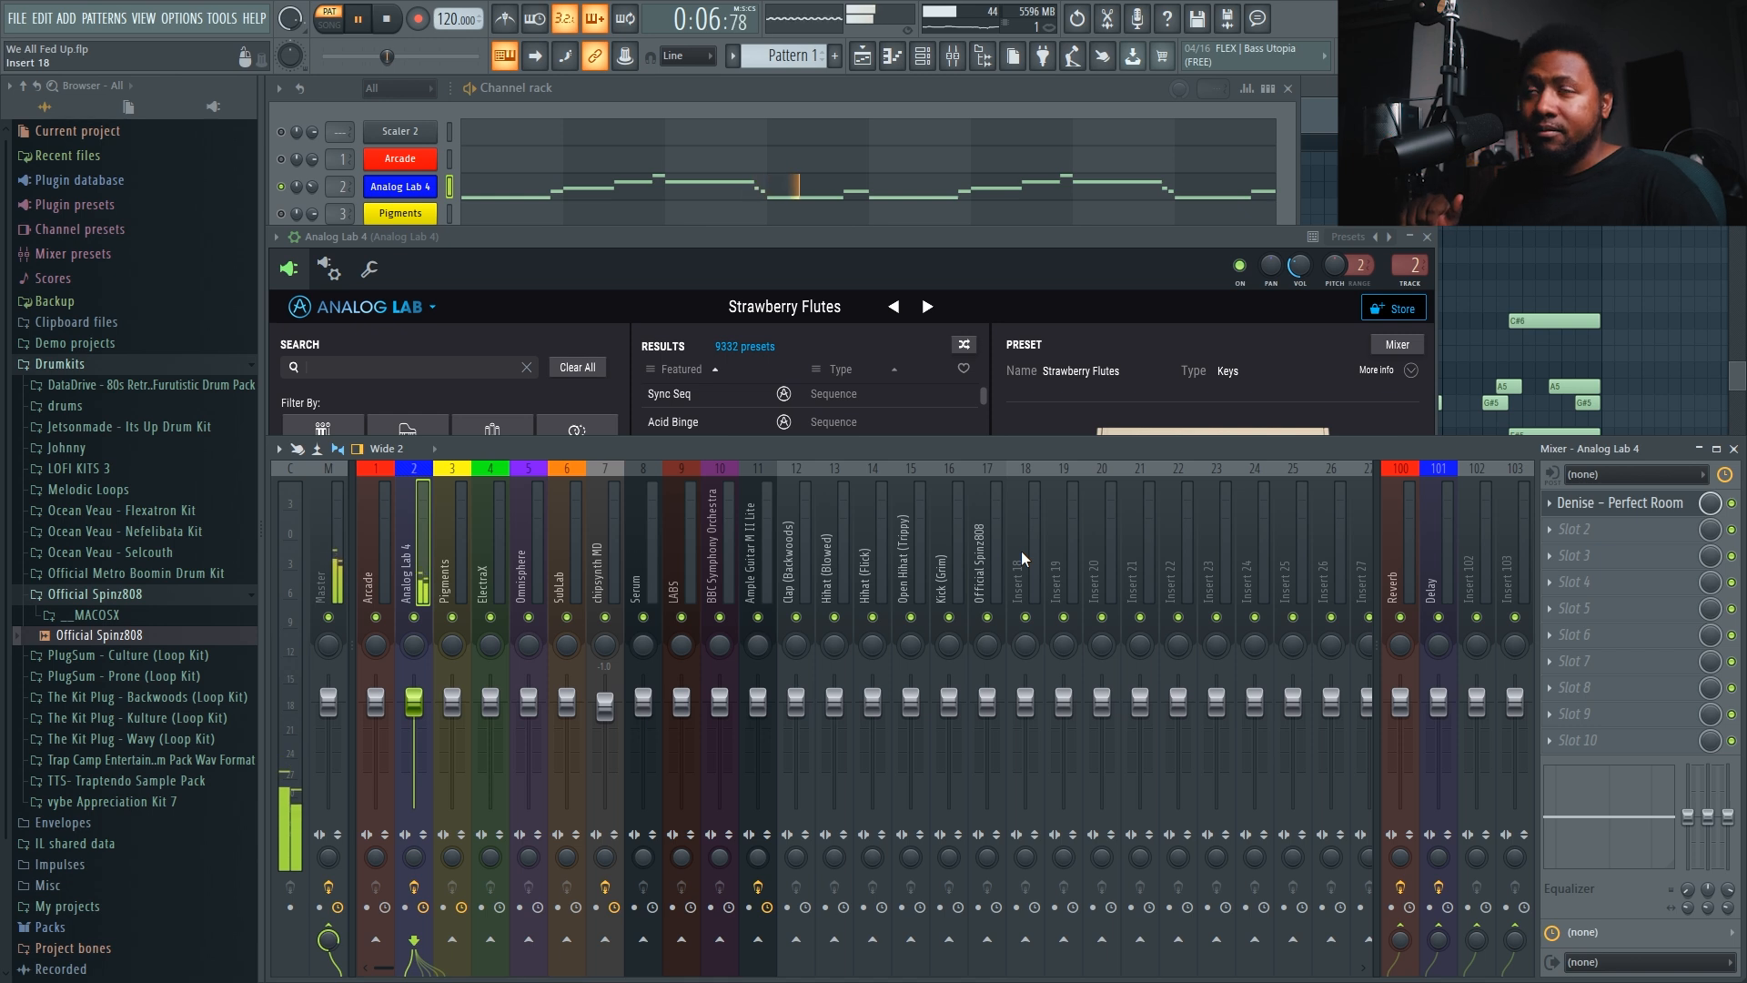
pyautogui.press('space')
# - Unmute chipsynth MD, LABS and Ample Guitar in the channel rack and audition all the layers with Analog Lab 4
pyautogui.click(835, 96)
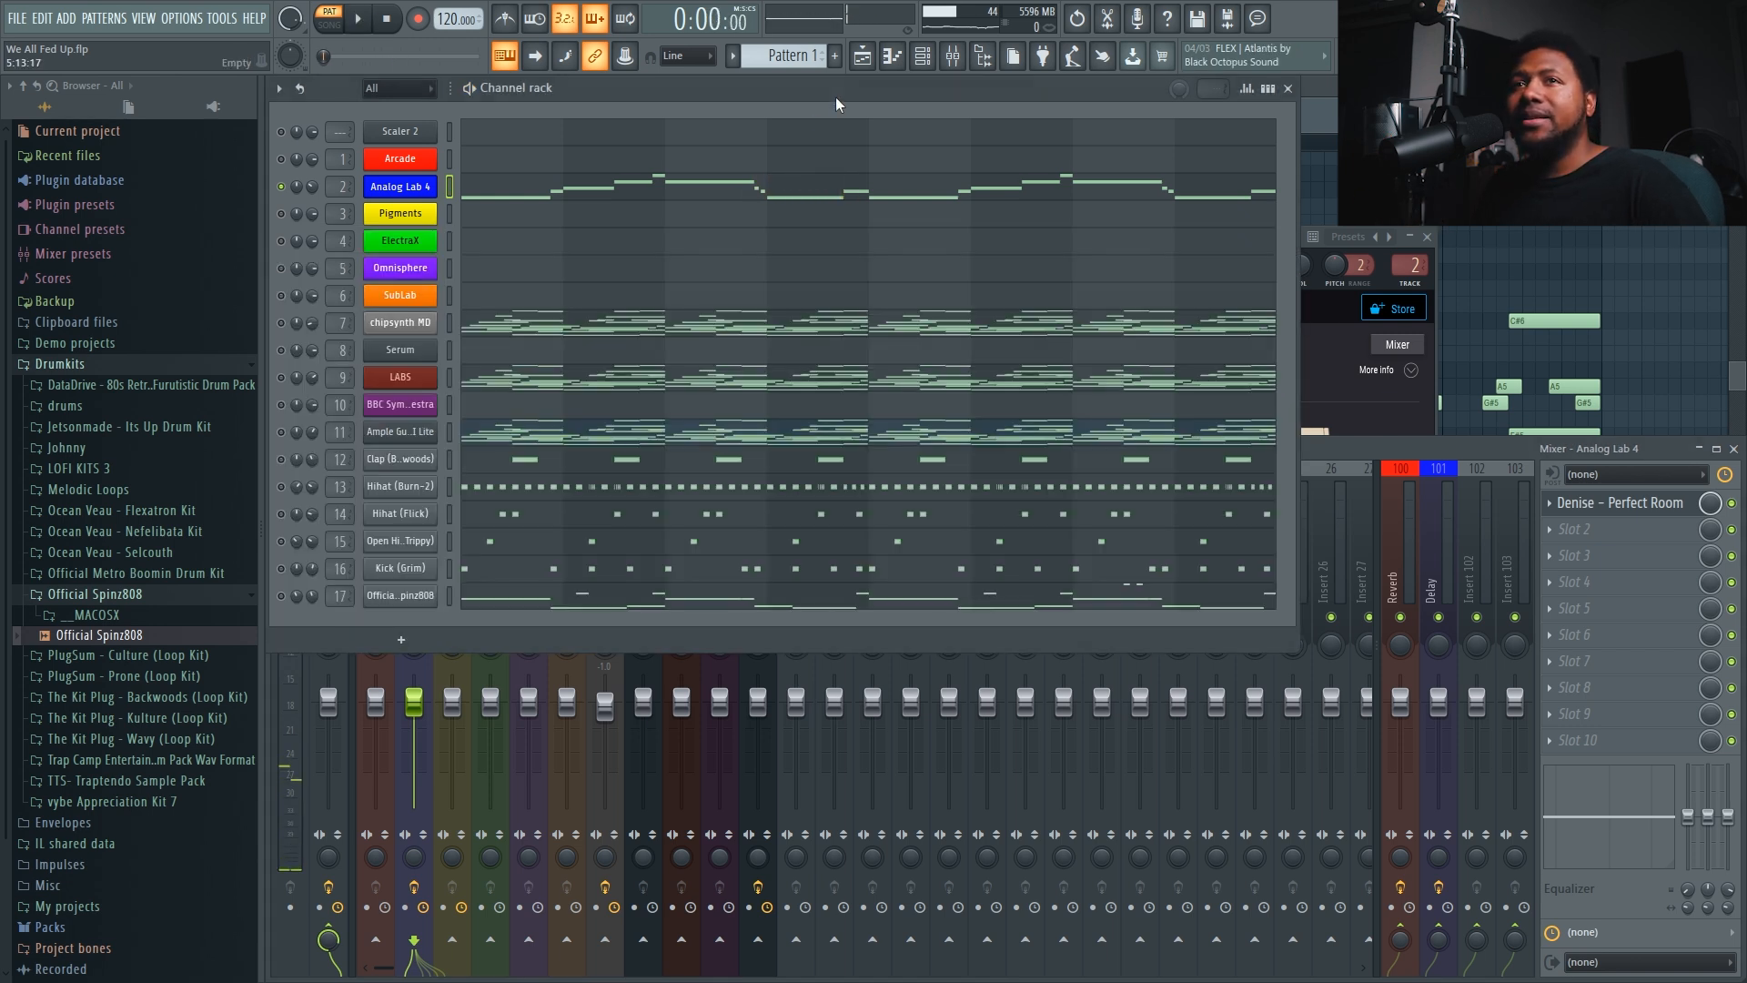
pyautogui.click(280, 323)
pyautogui.click(281, 378)
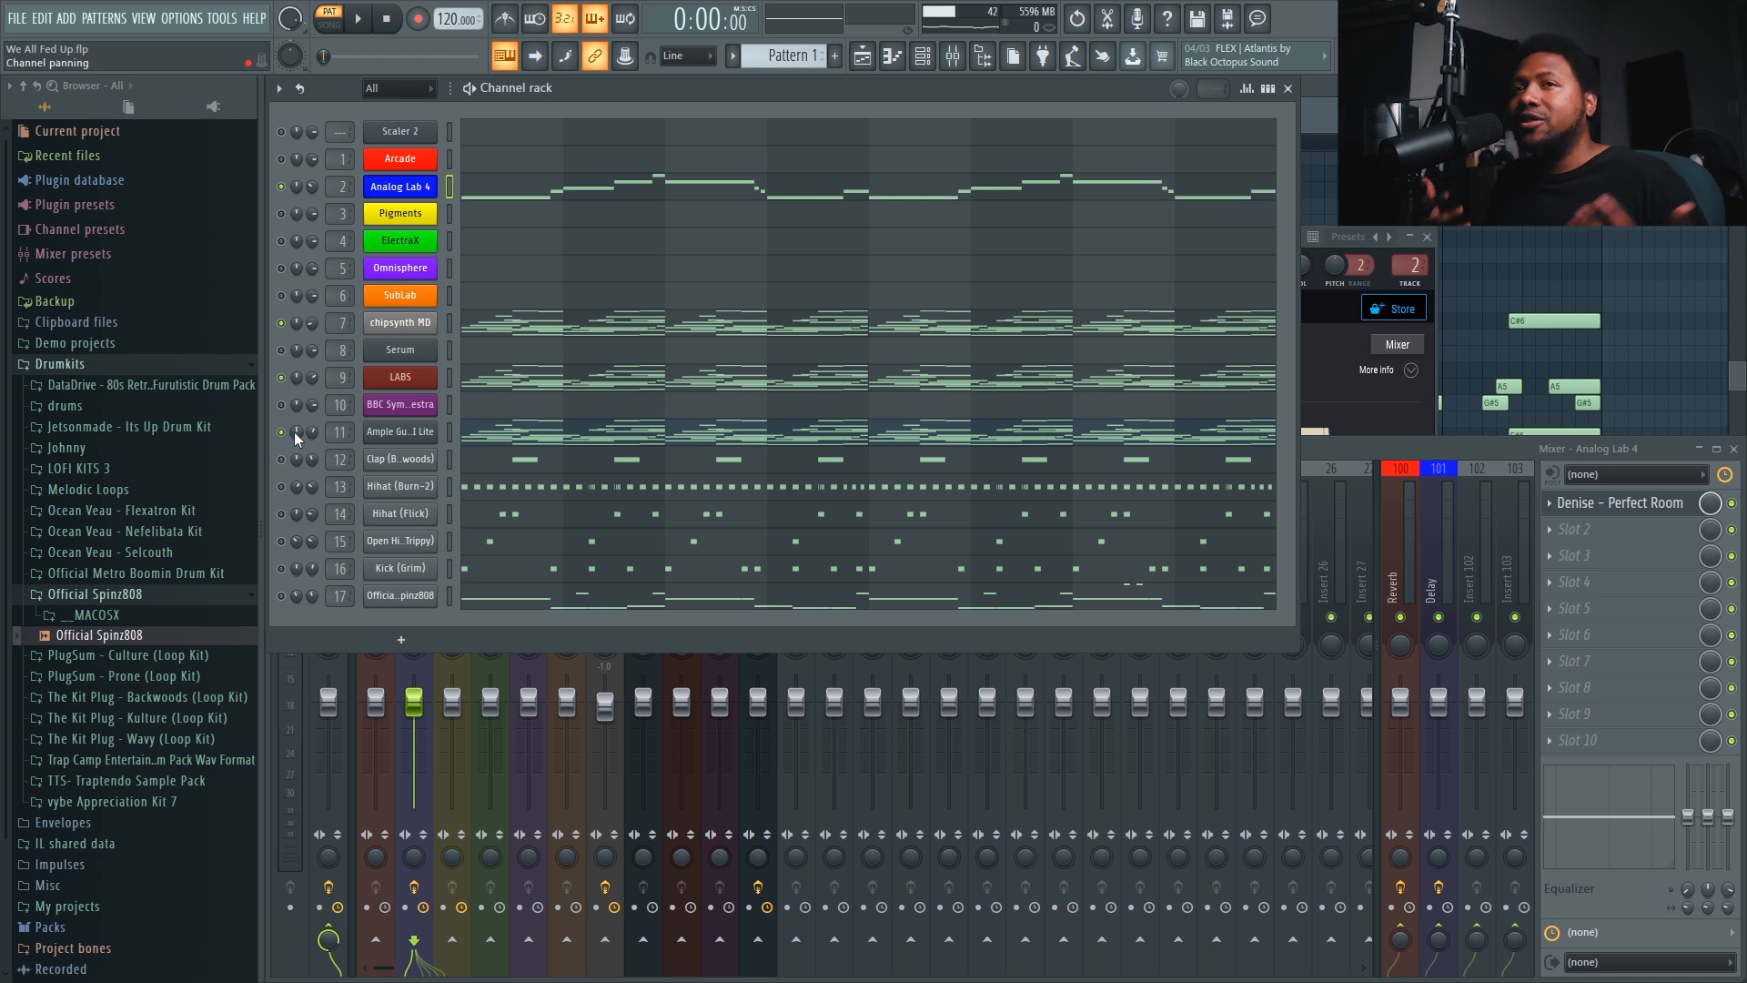
pyautogui.press('space')
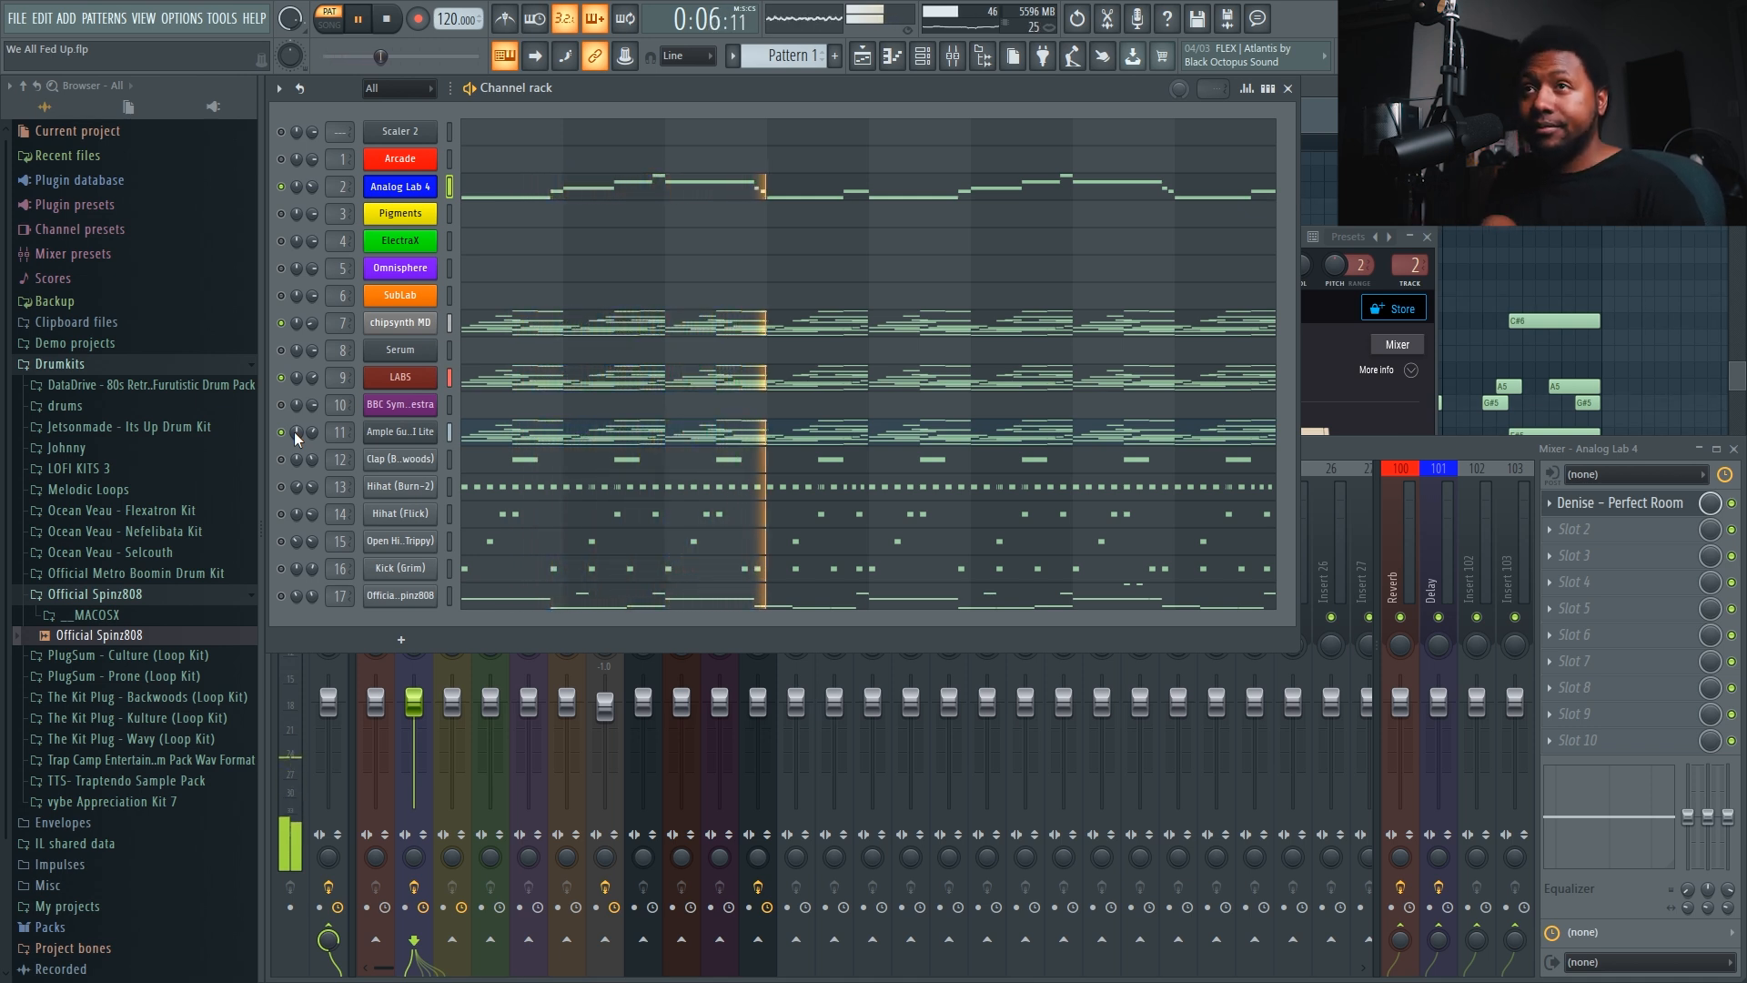
pyautogui.press('space')
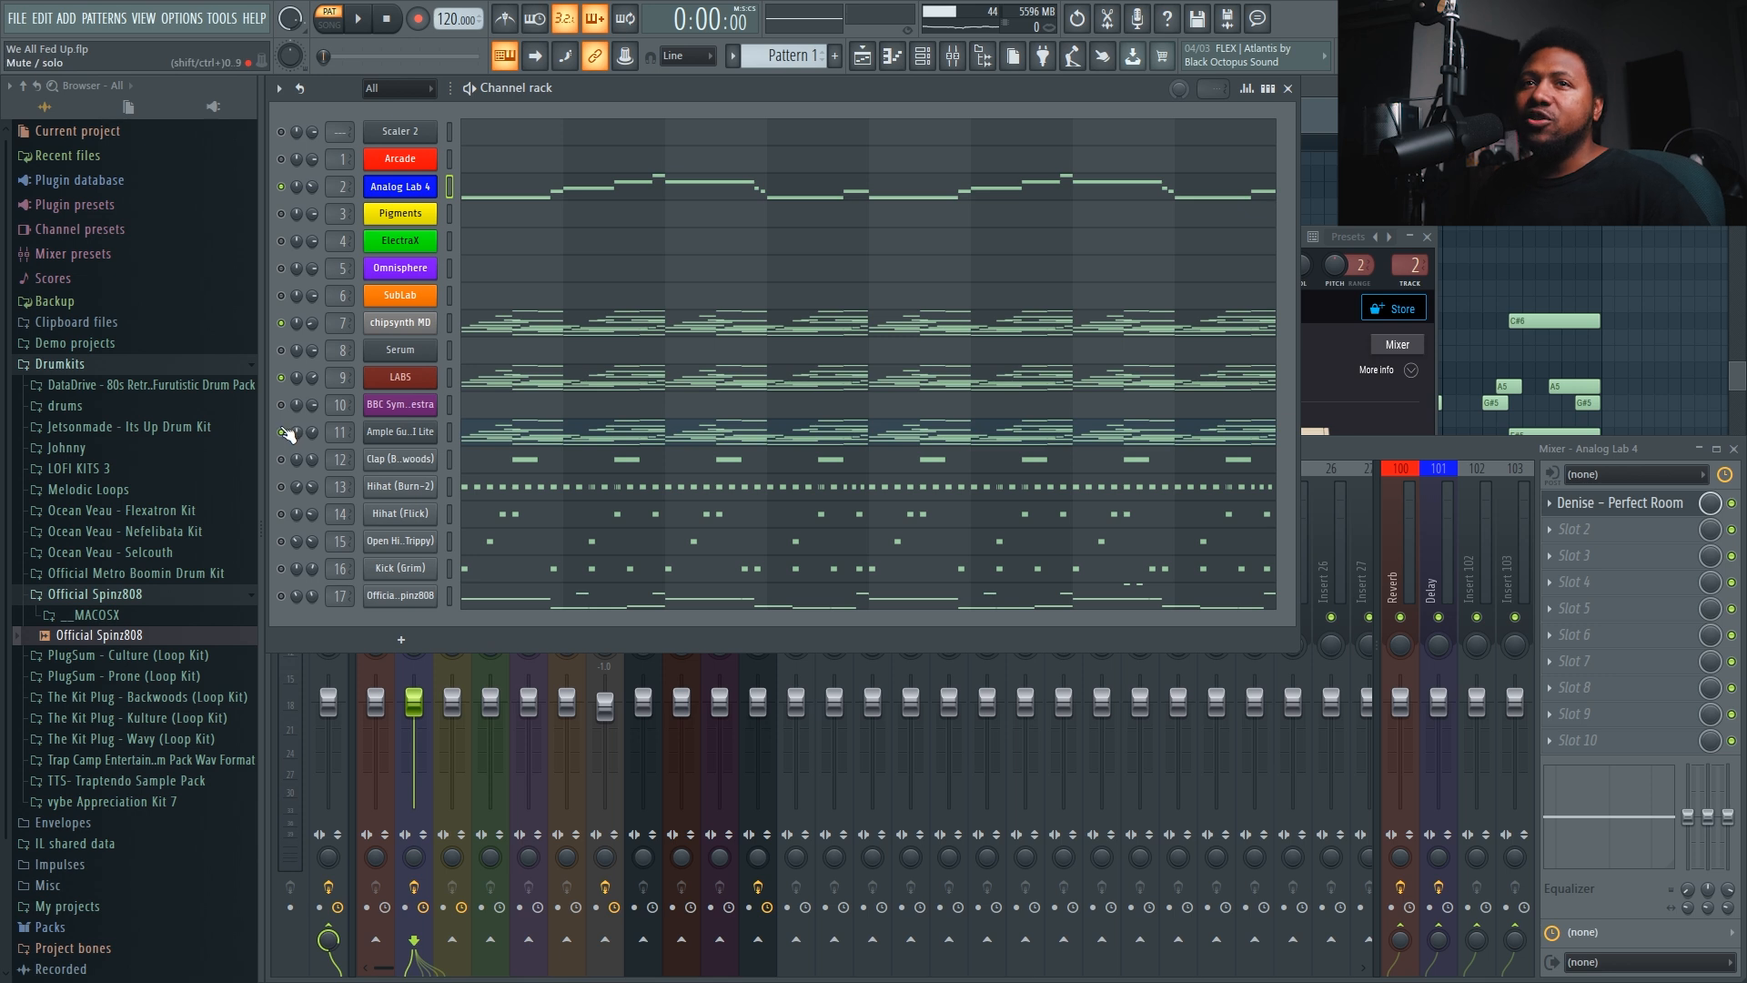
# - Isolate the Ample Guitar and Clap (Backwoods) channels, viewing the clap's sample settings and closing them
pyautogui.rightClick(282, 432)
pyautogui.click(309, 438)
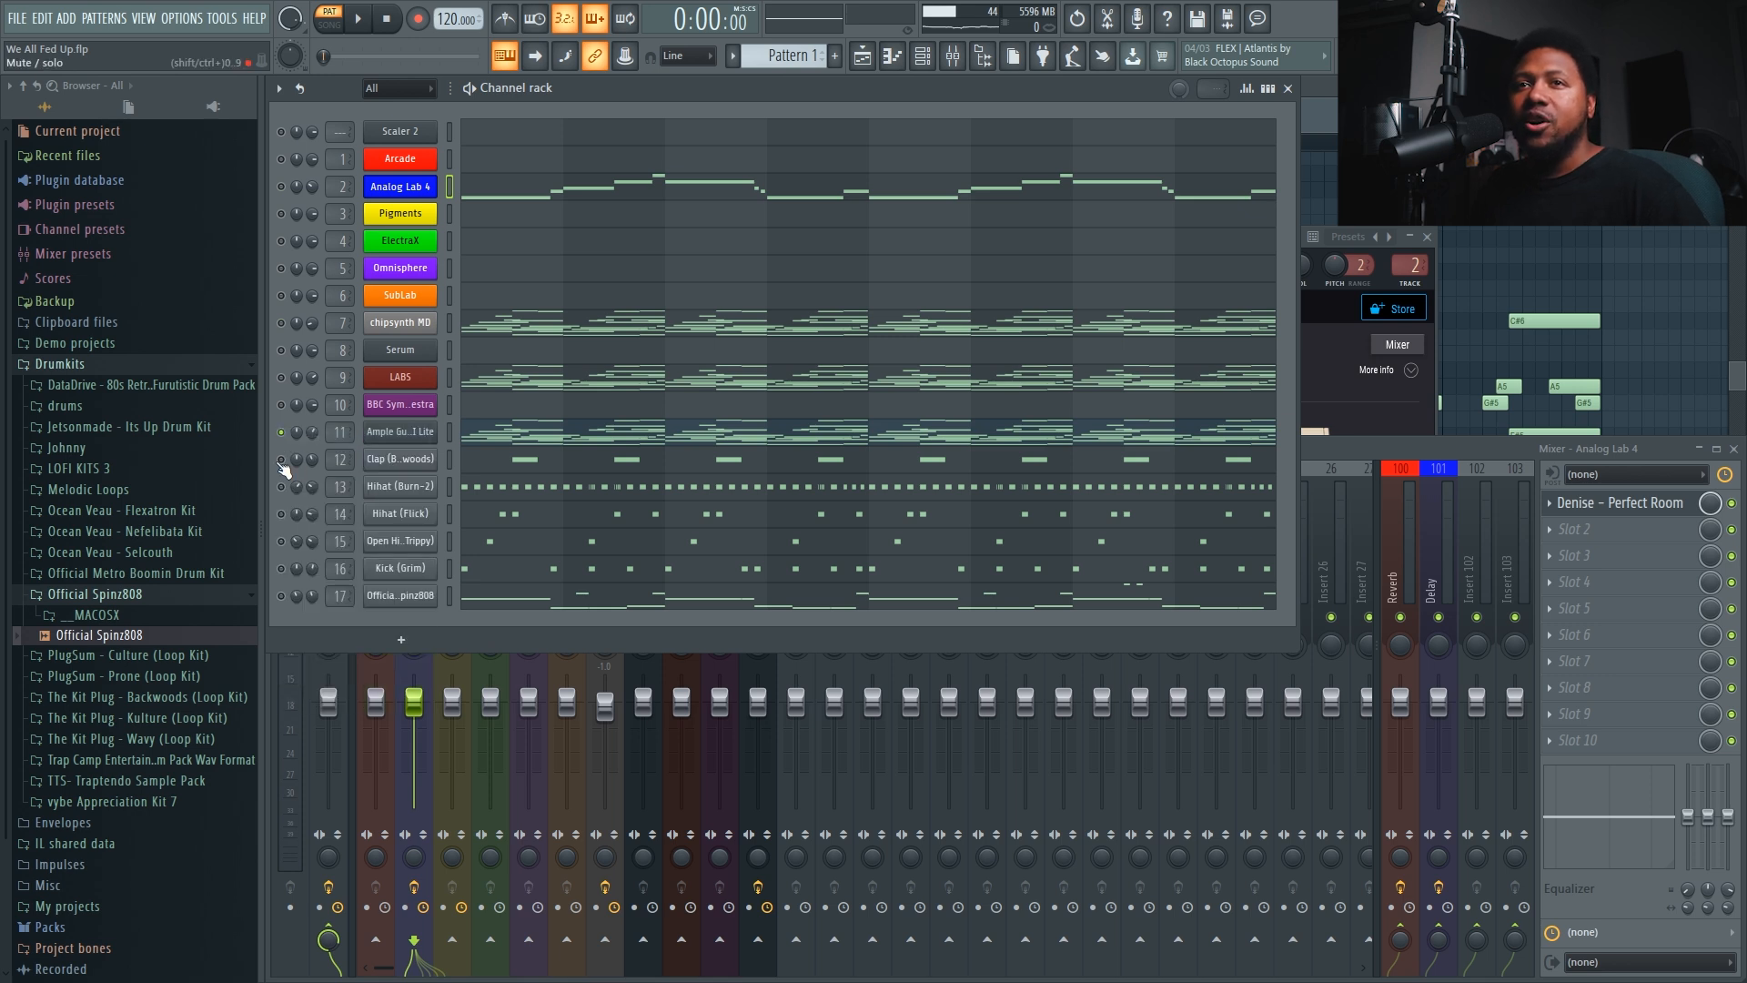
pyautogui.click(393, 460)
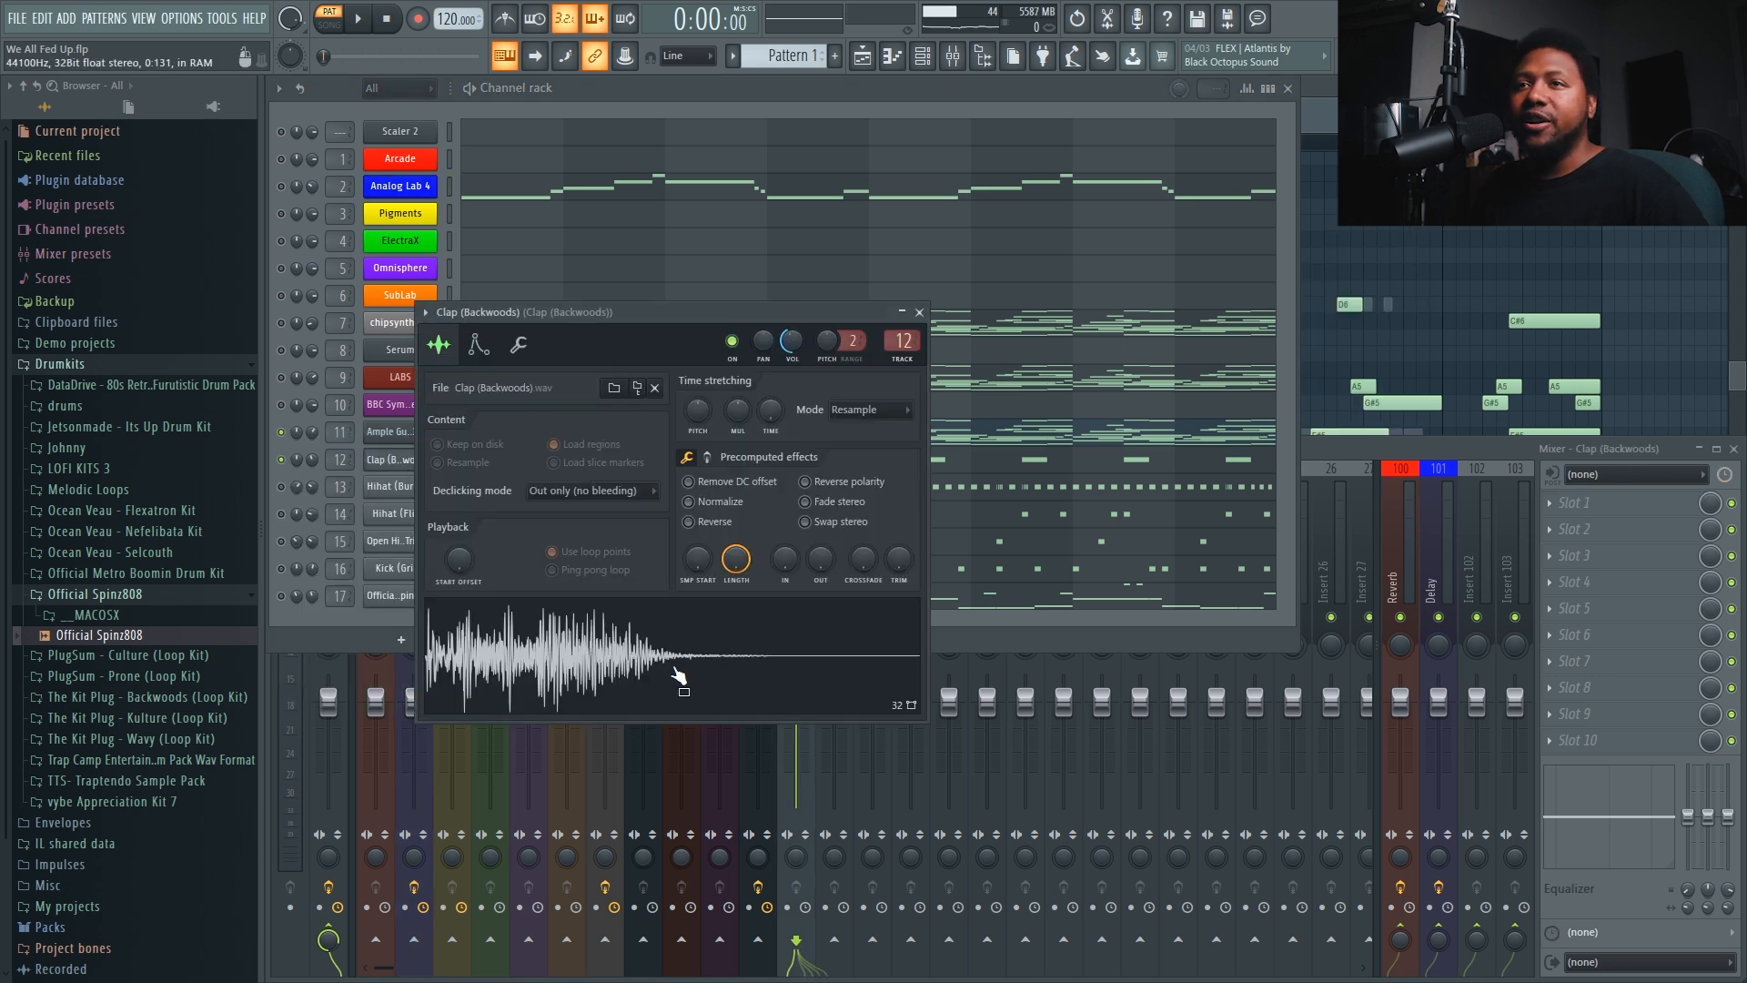
pyautogui.click(919, 312)
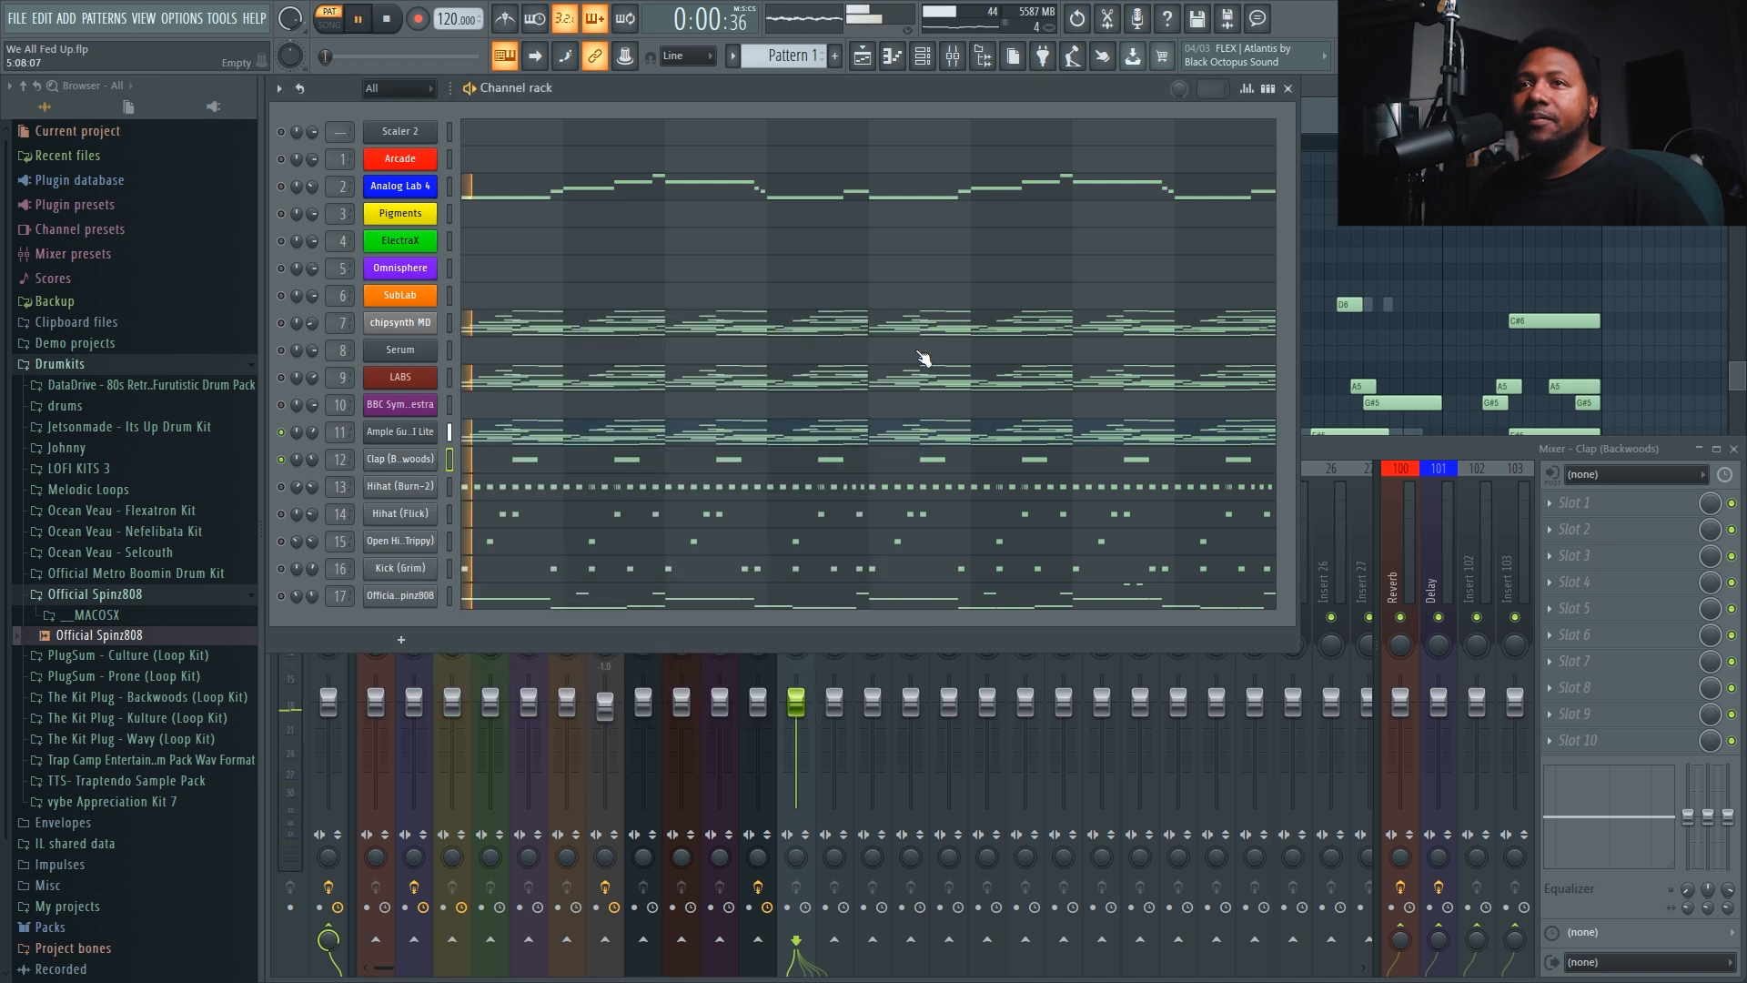
# - Audition the Ample Guitar melody together with the Clap (Backwoods) pattern
pyautogui.press('space')
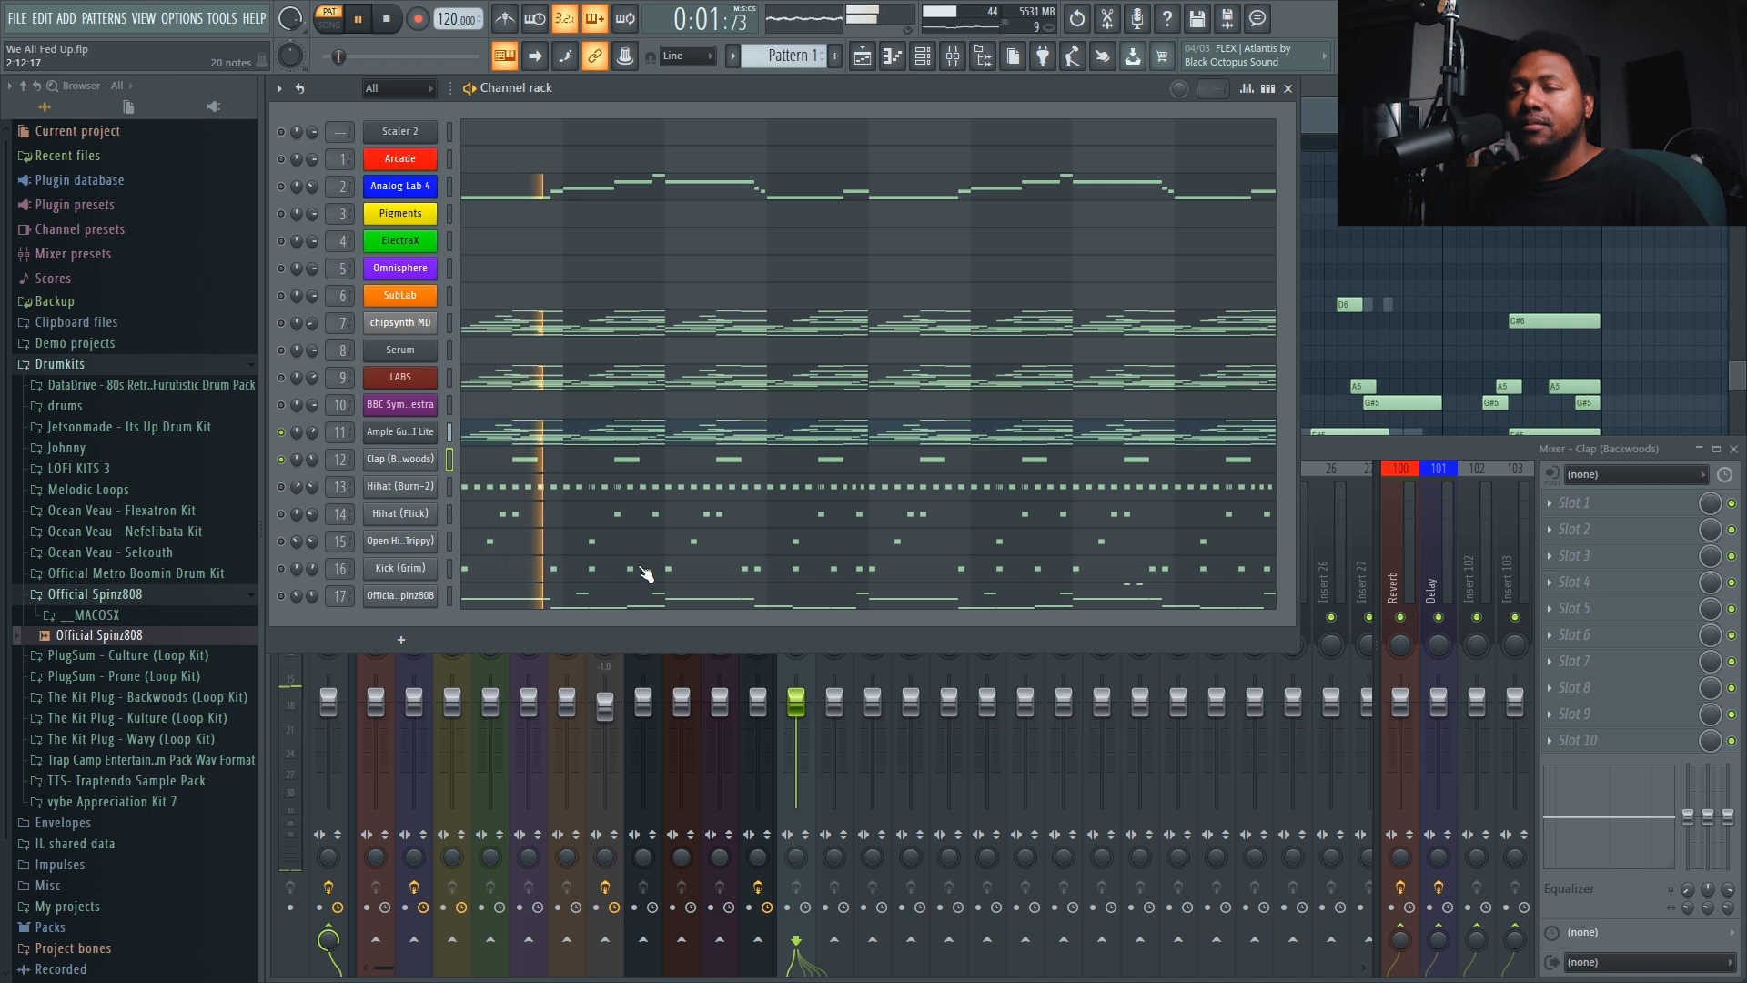
pyautogui.press('space')
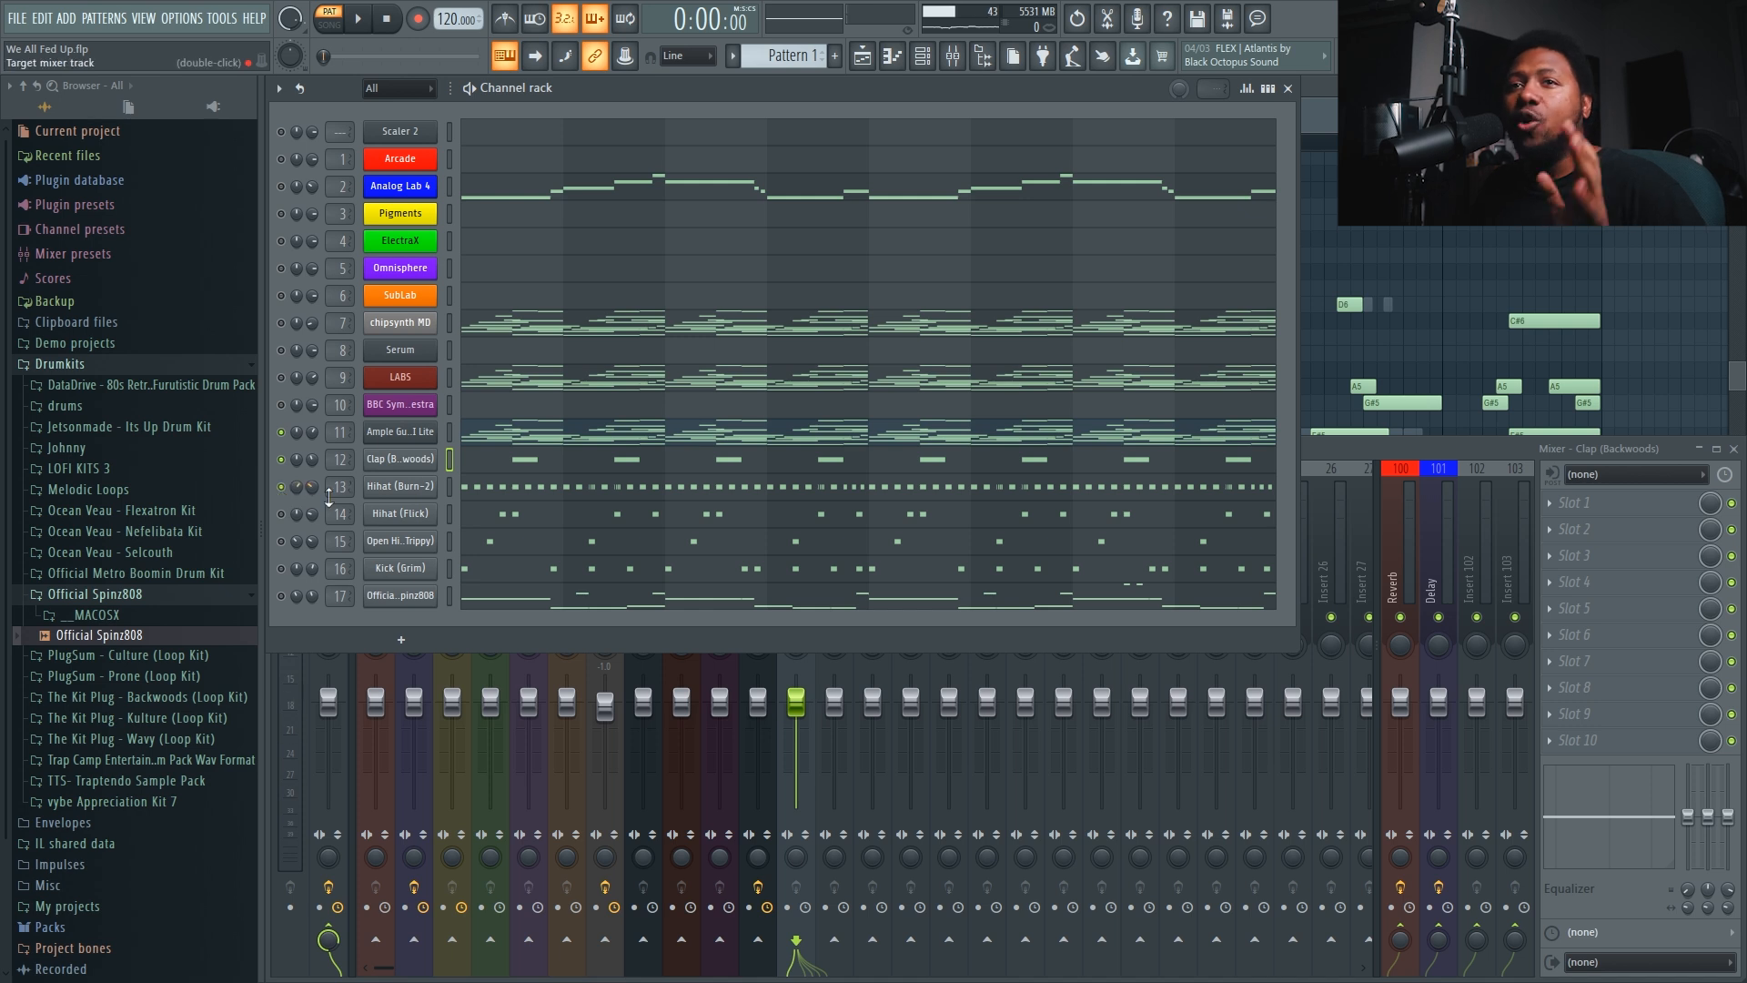
# - Randomize the note levels of the Hihat (Burn-2) pattern with pattern randomization left off, and audition the result
pyautogui.click(508, 492)
pyautogui.scroll(-1, 603, 543)
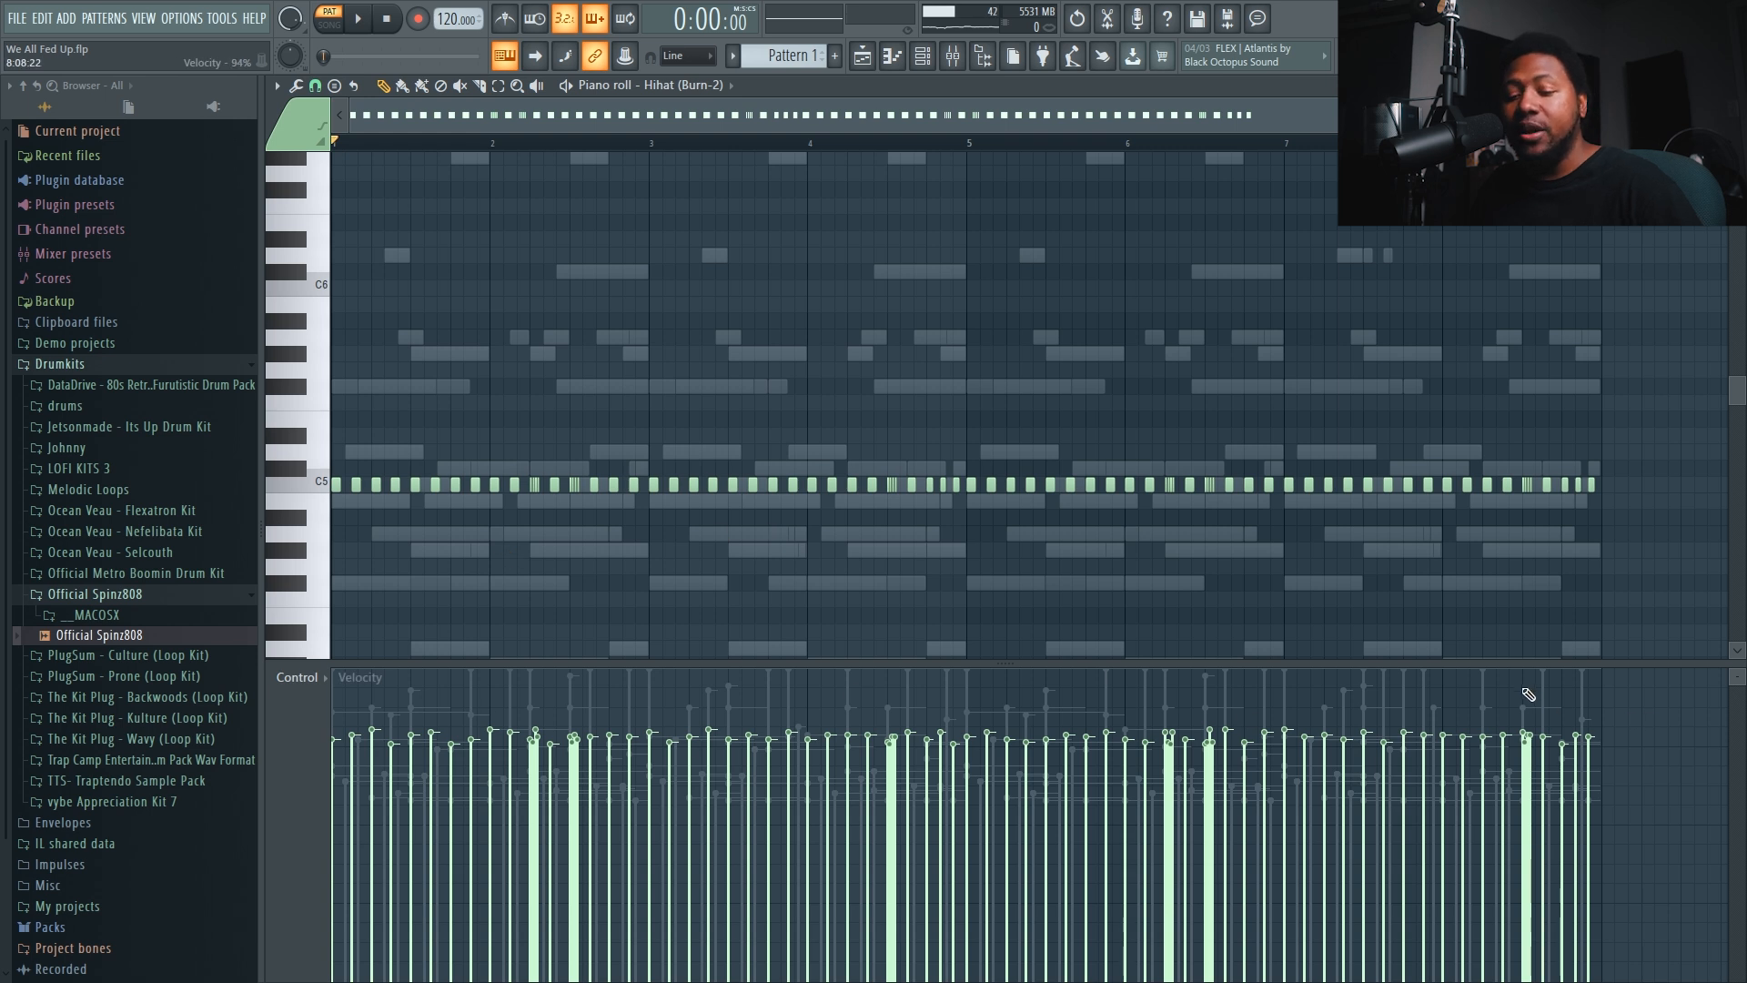
pyautogui.hotkey('alt', 'r')
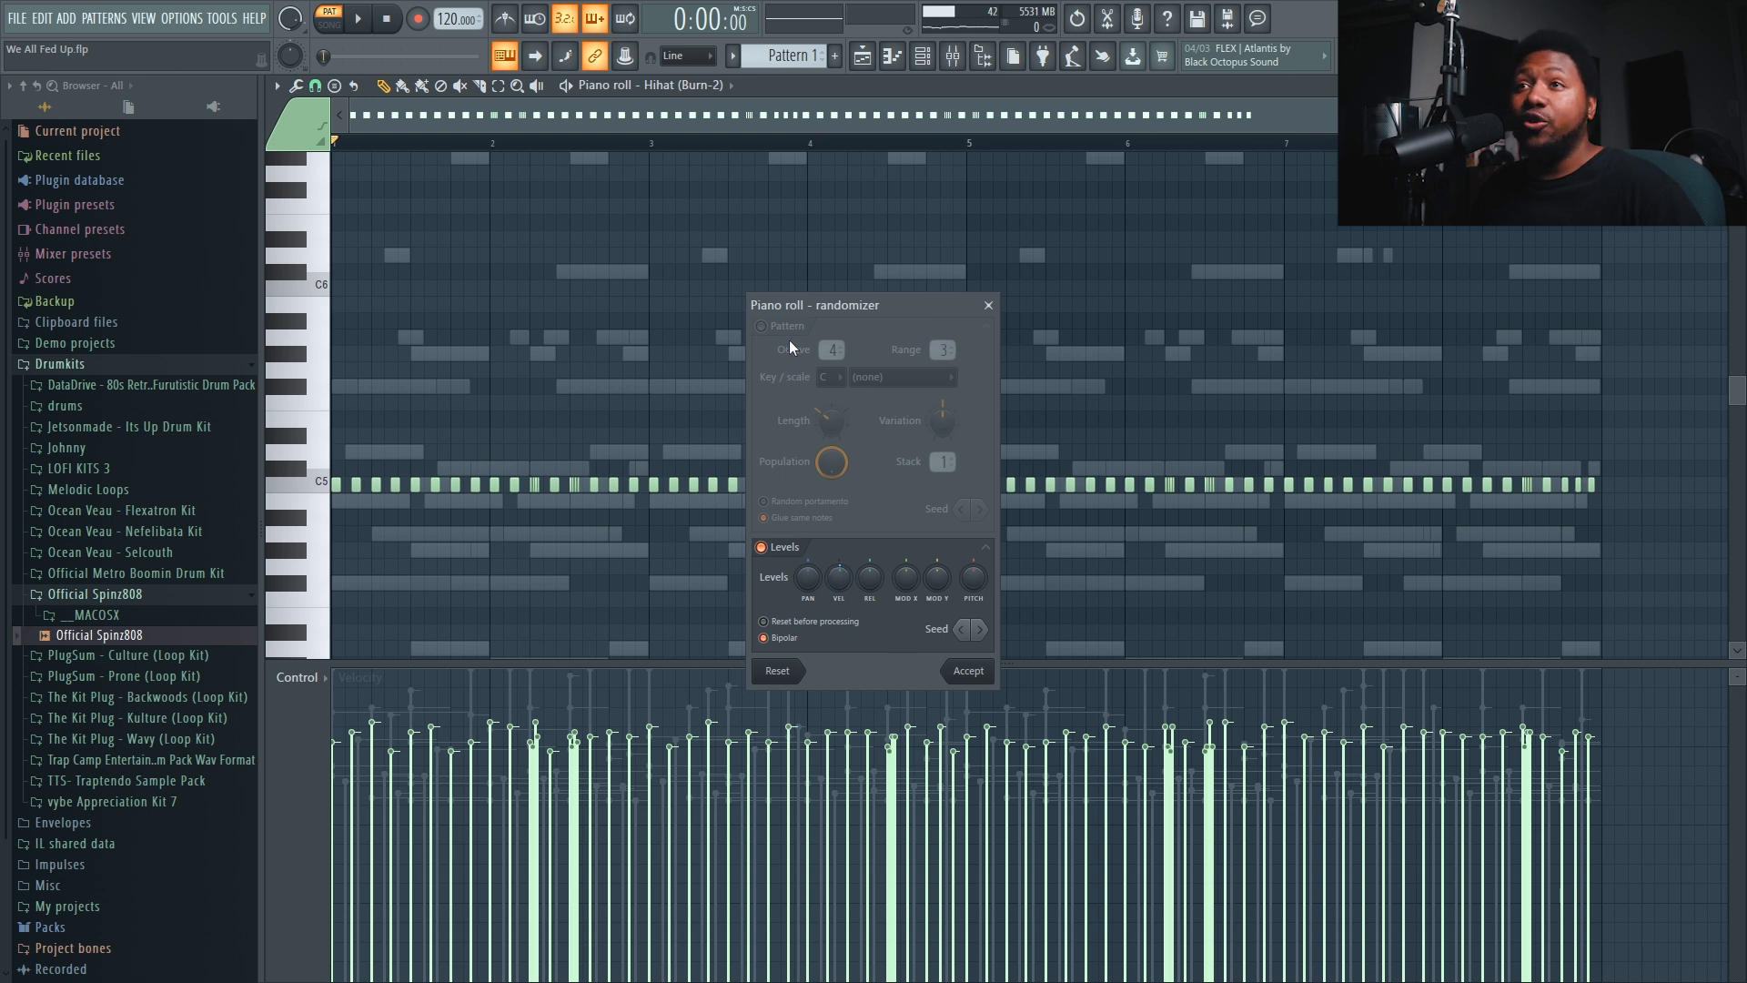
pyautogui.click(762, 326)
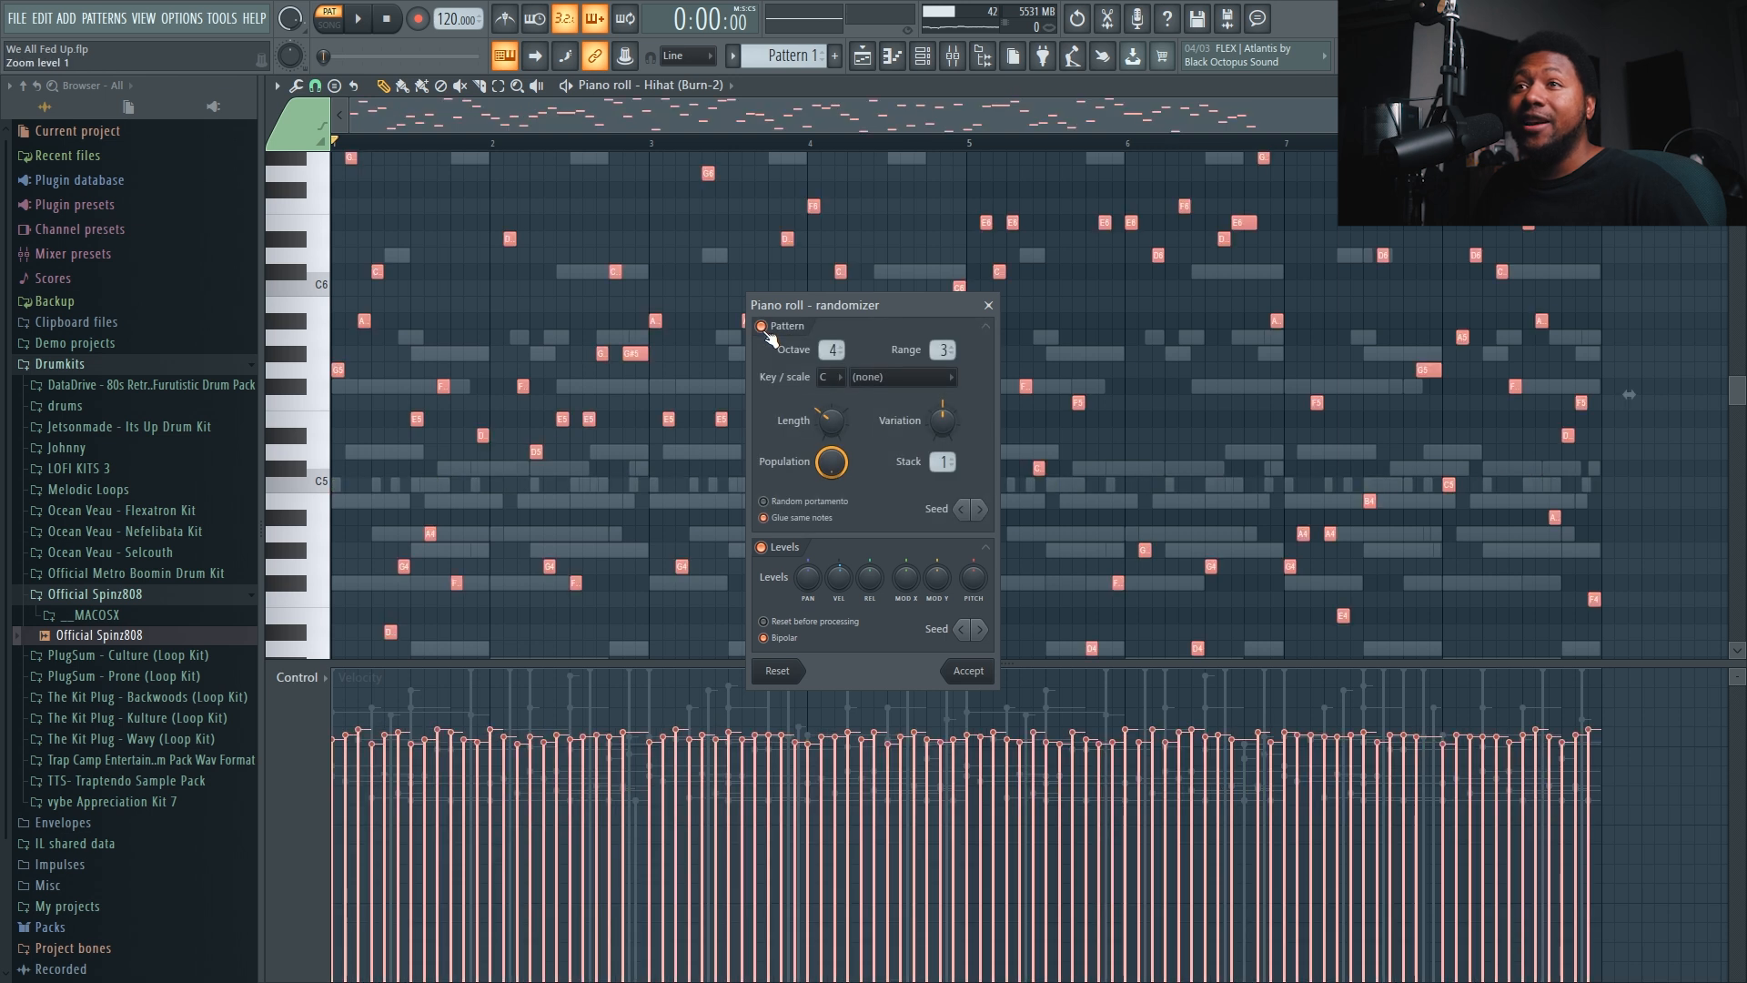
pyautogui.click(762, 326)
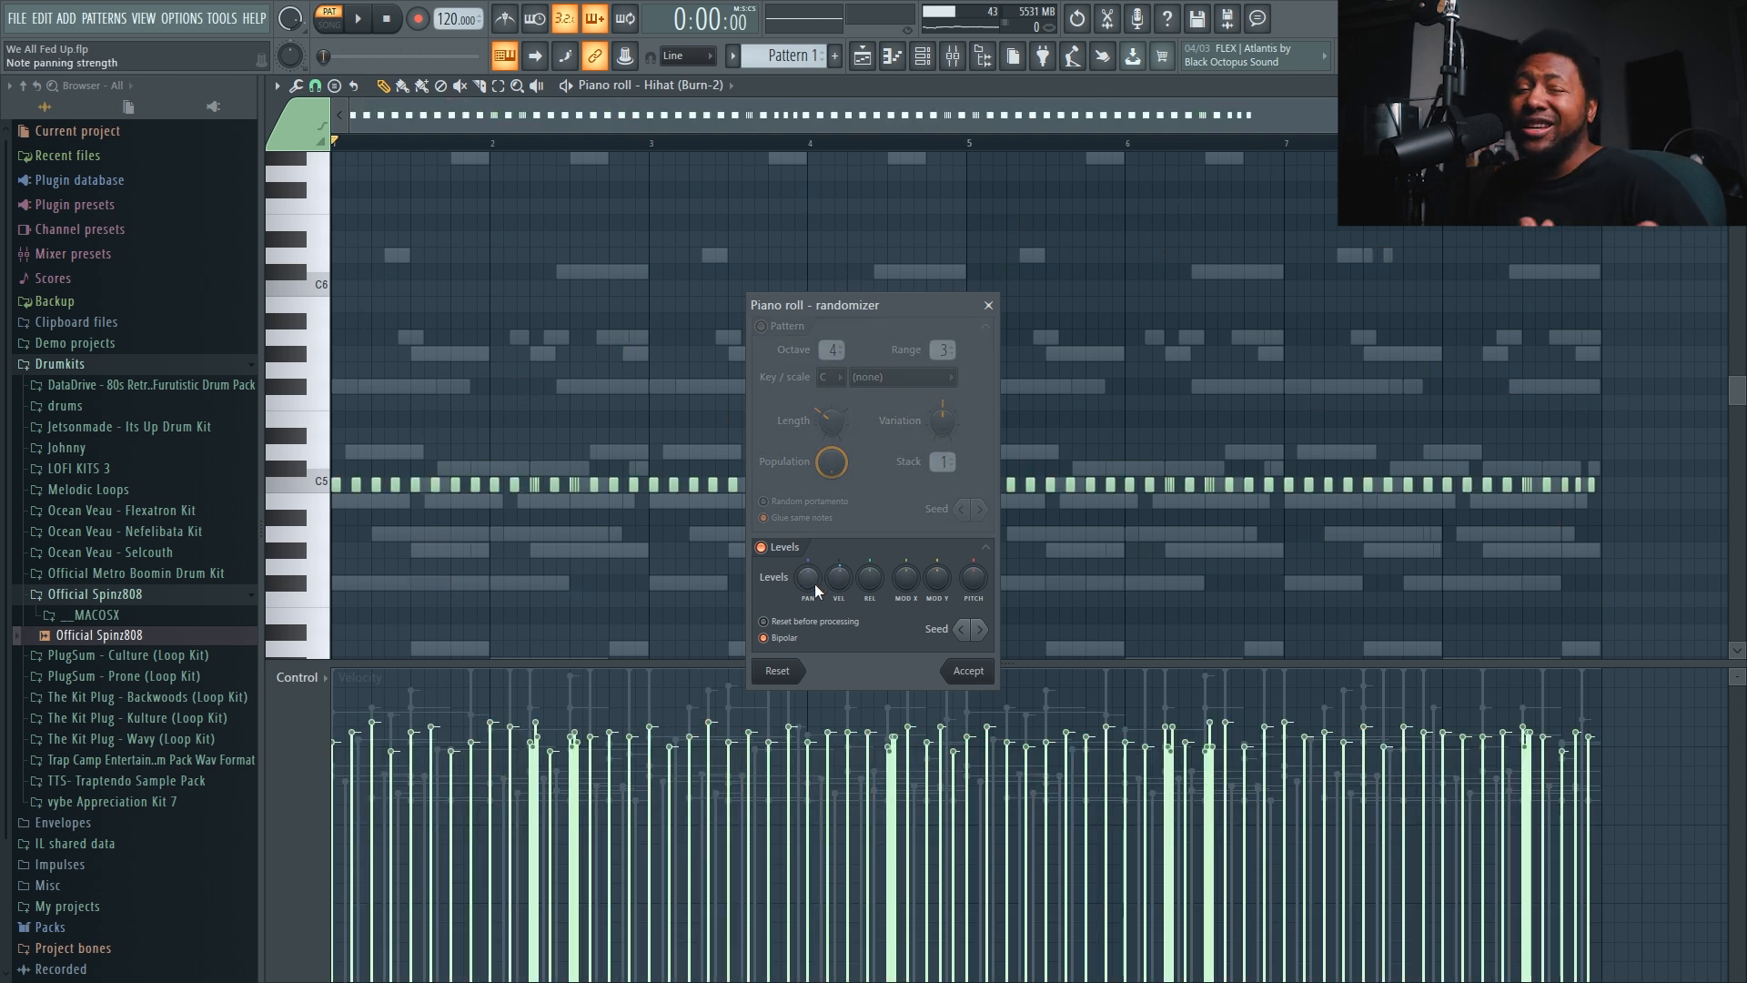
pyautogui.click(984, 679)
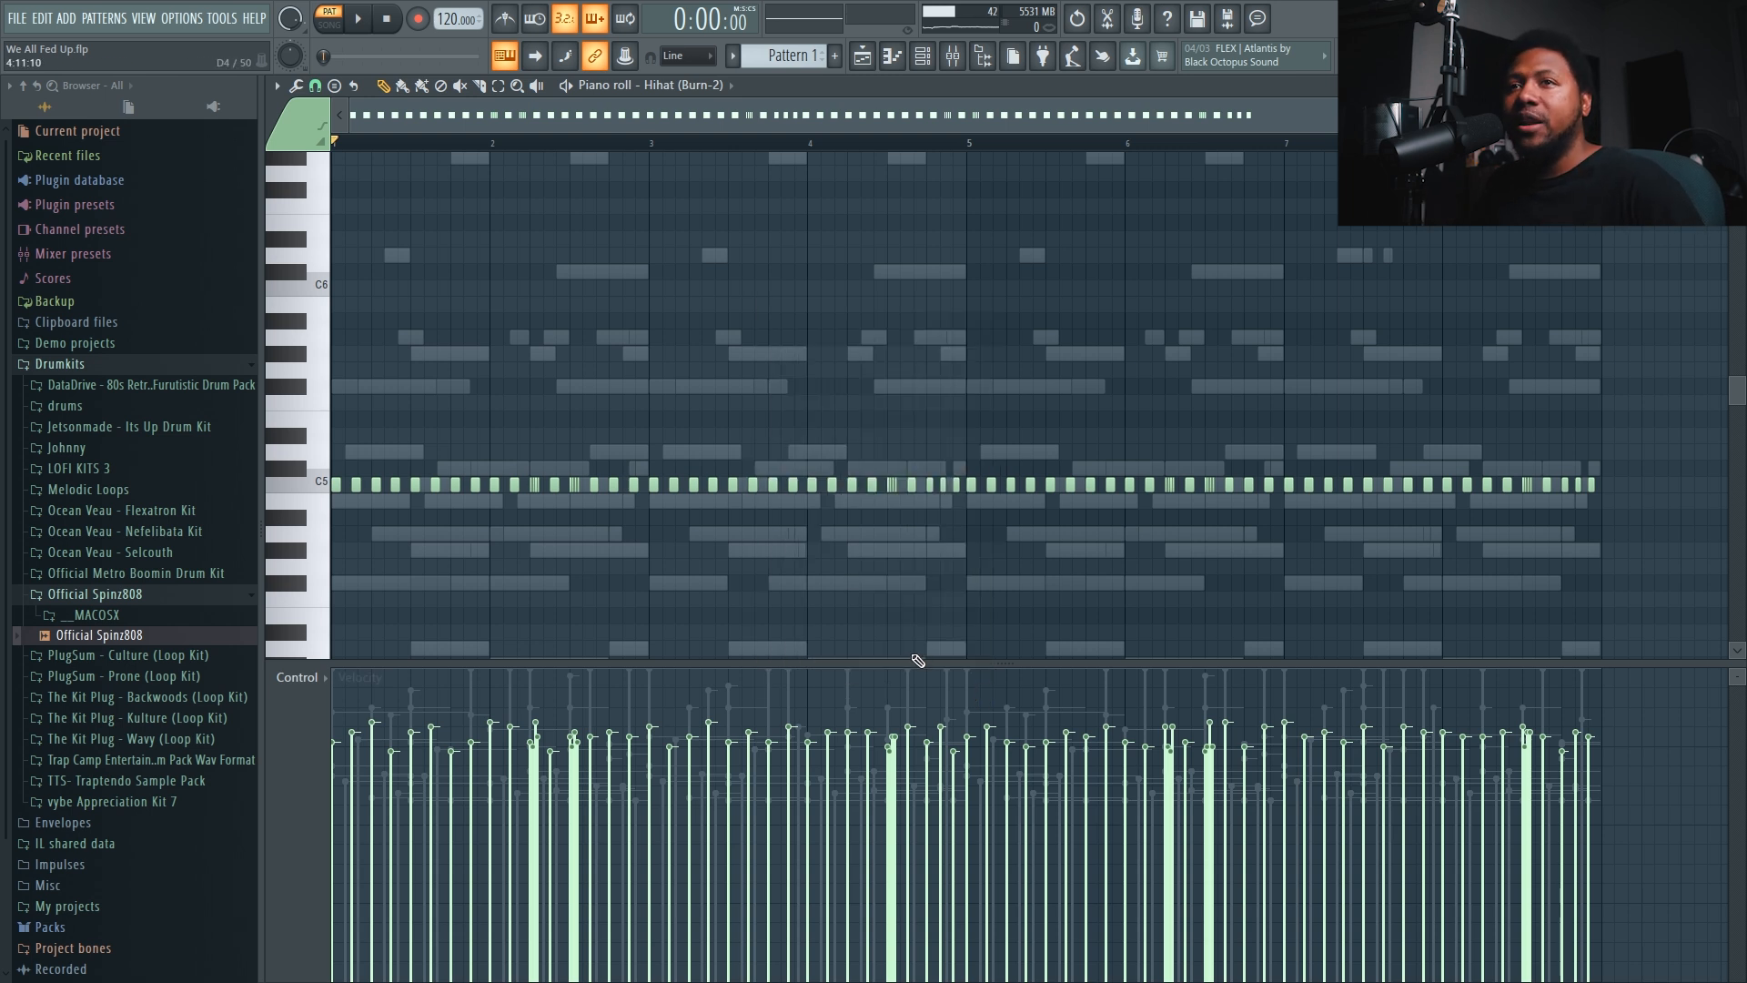
pyautogui.press('space')
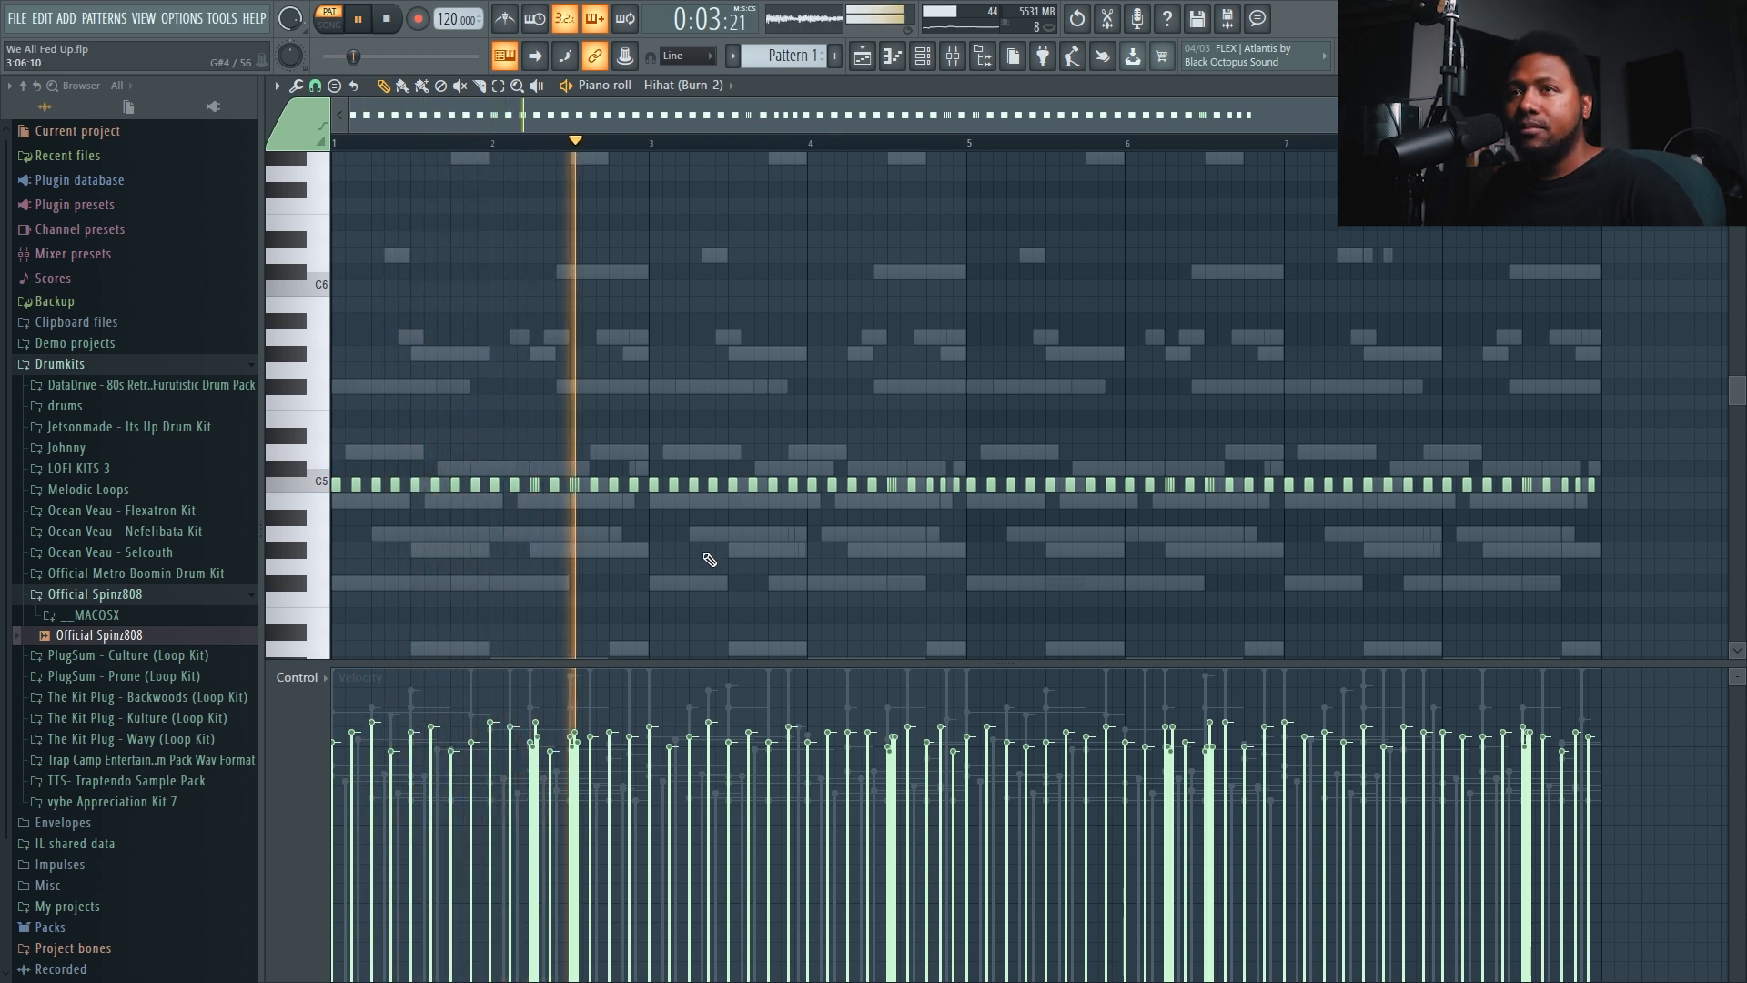
pyautogui.press('space')
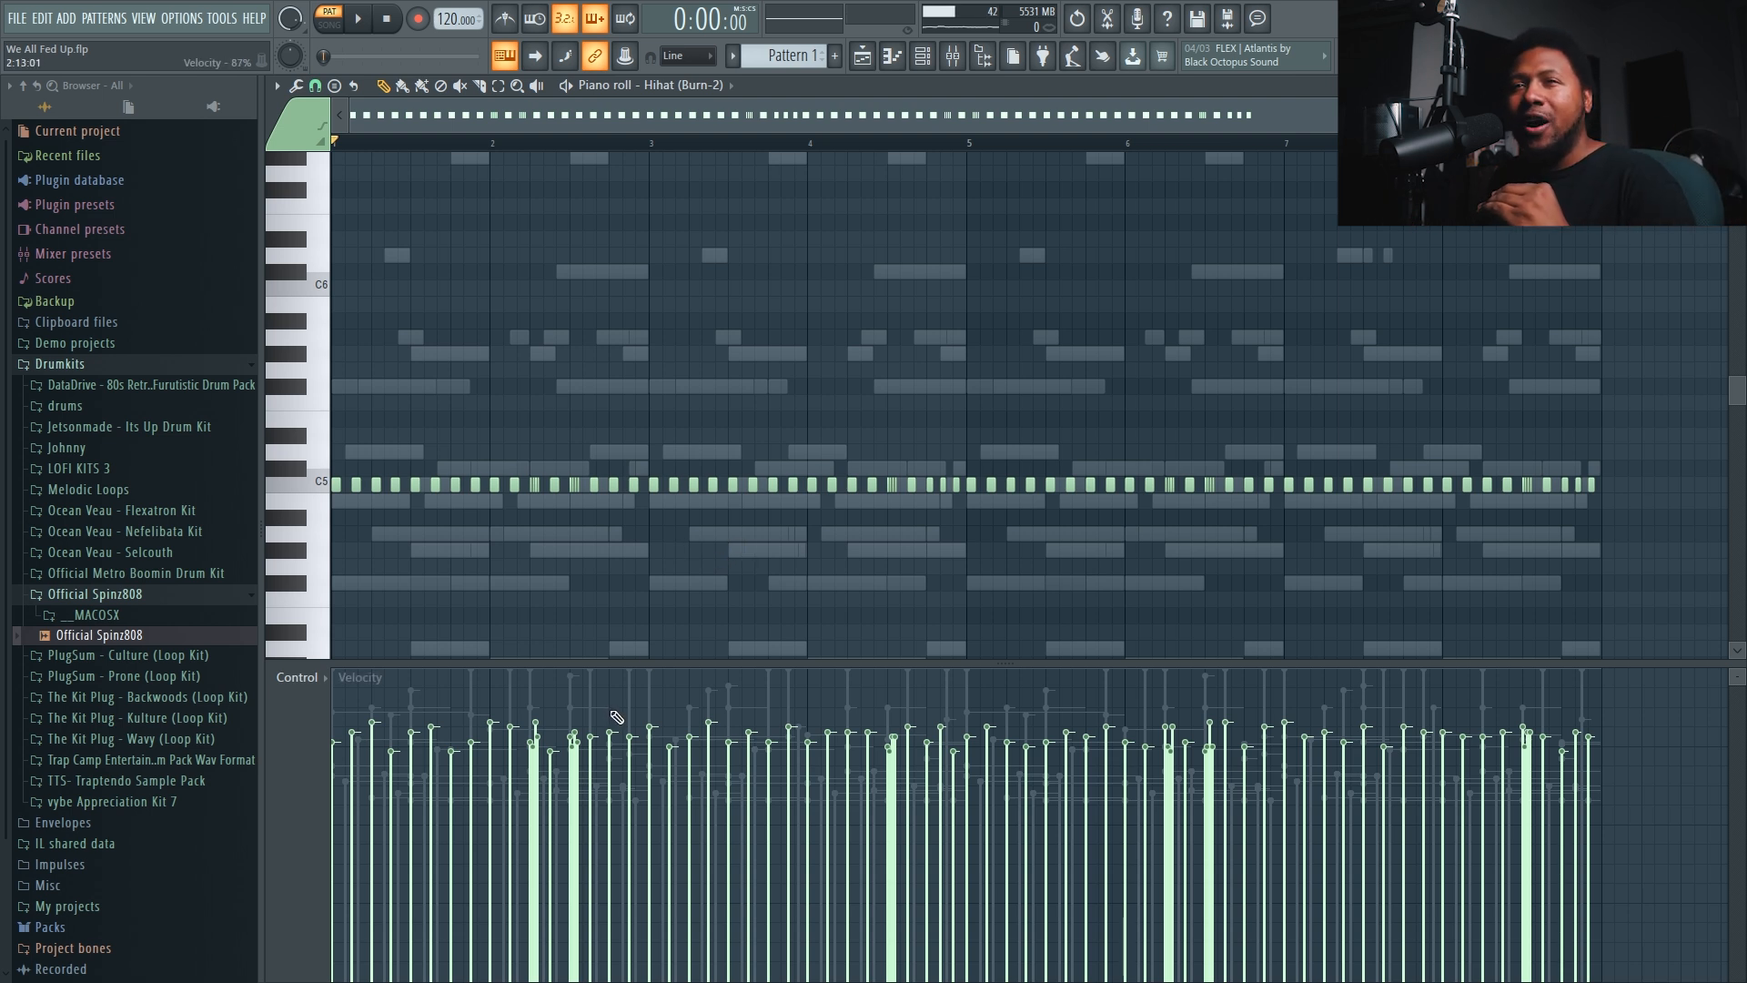
# - Raise the hi-hat velocities to maximum for a comparison playback, undo the velocity edit and replay the randomized version
pyautogui.moveTo(335, 682)
pyautogui.mouseDown()
pyautogui.moveTo(985, 571)
pyautogui.moveTo(1745, 546)
pyautogui.moveTo(1026, 138)
pyautogui.moveTo(692, 130)
pyautogui.mouseUp()
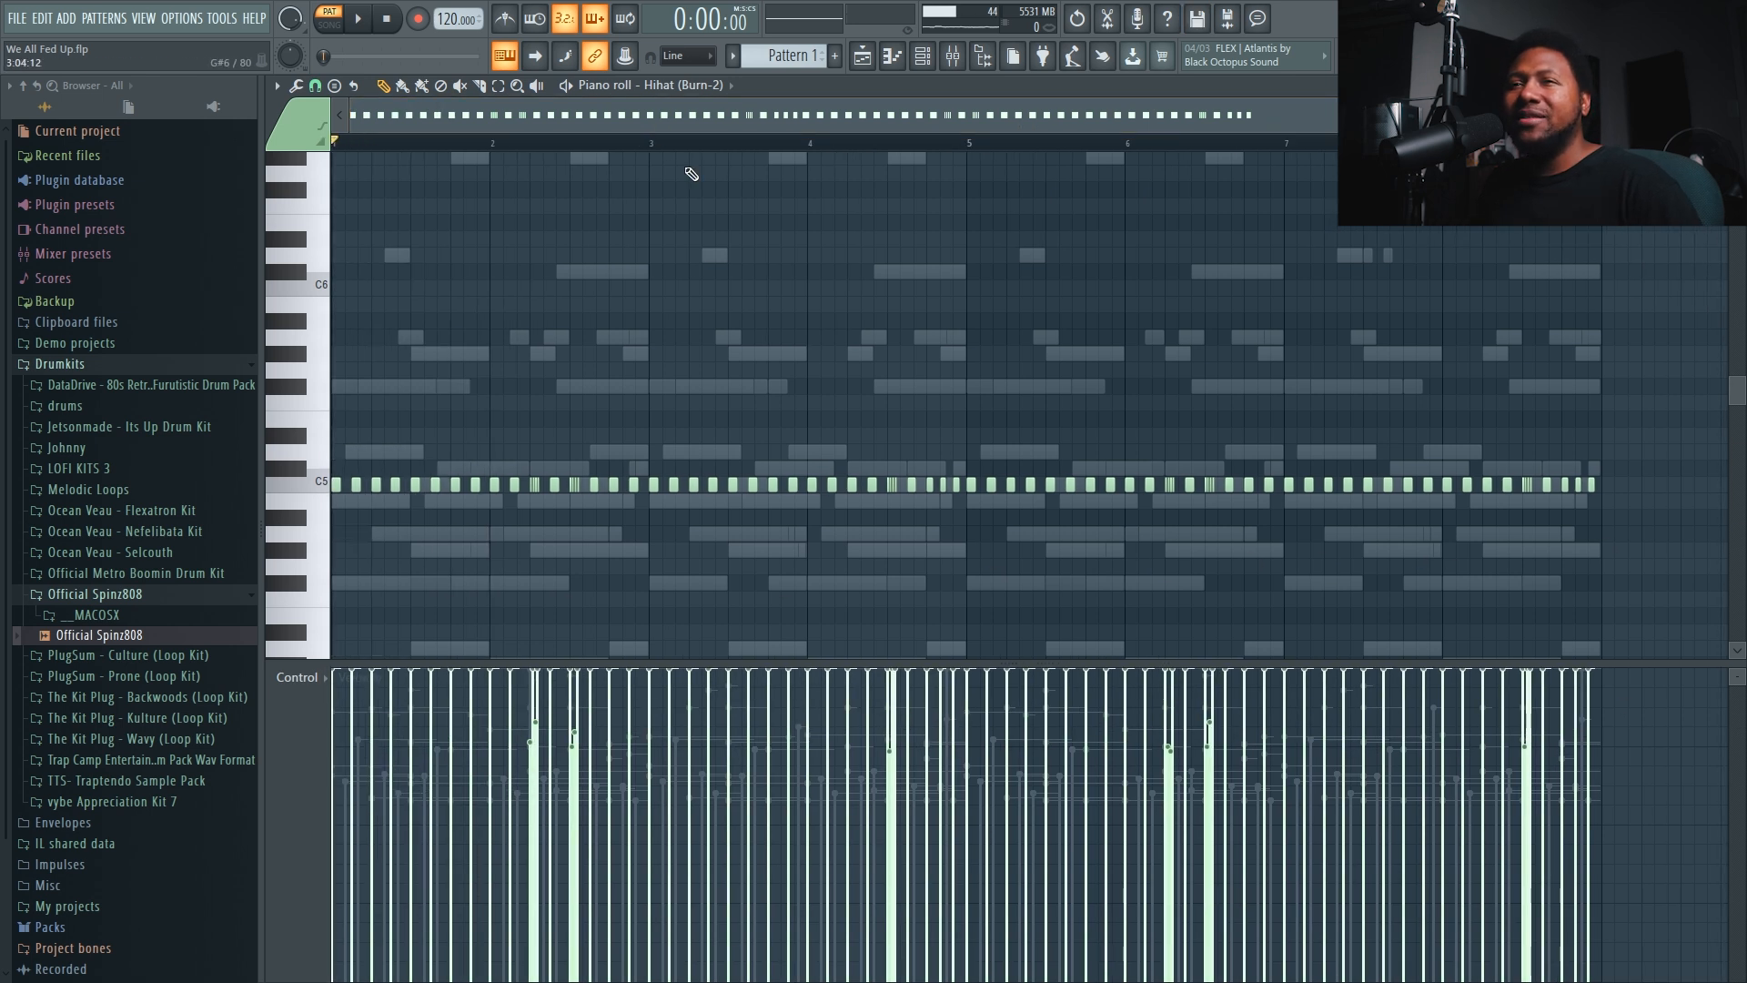
pyautogui.press('space')
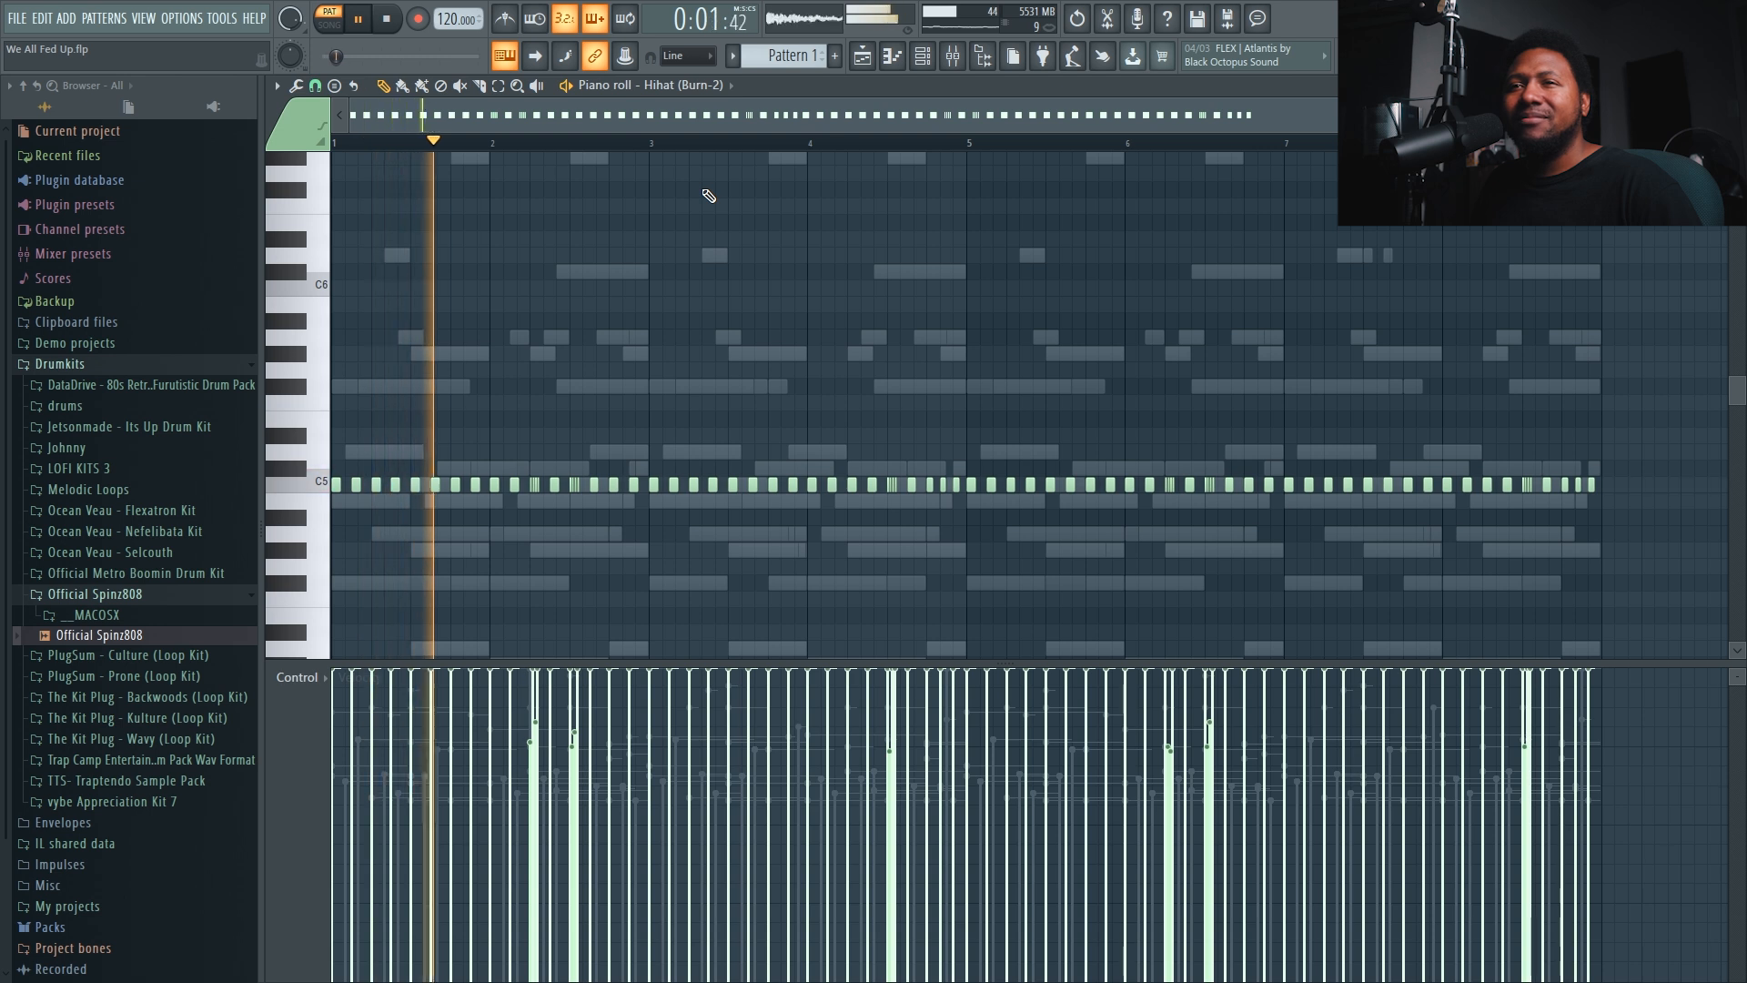
pyautogui.press('space')
pyautogui.hotkey('ctrl', 'z')
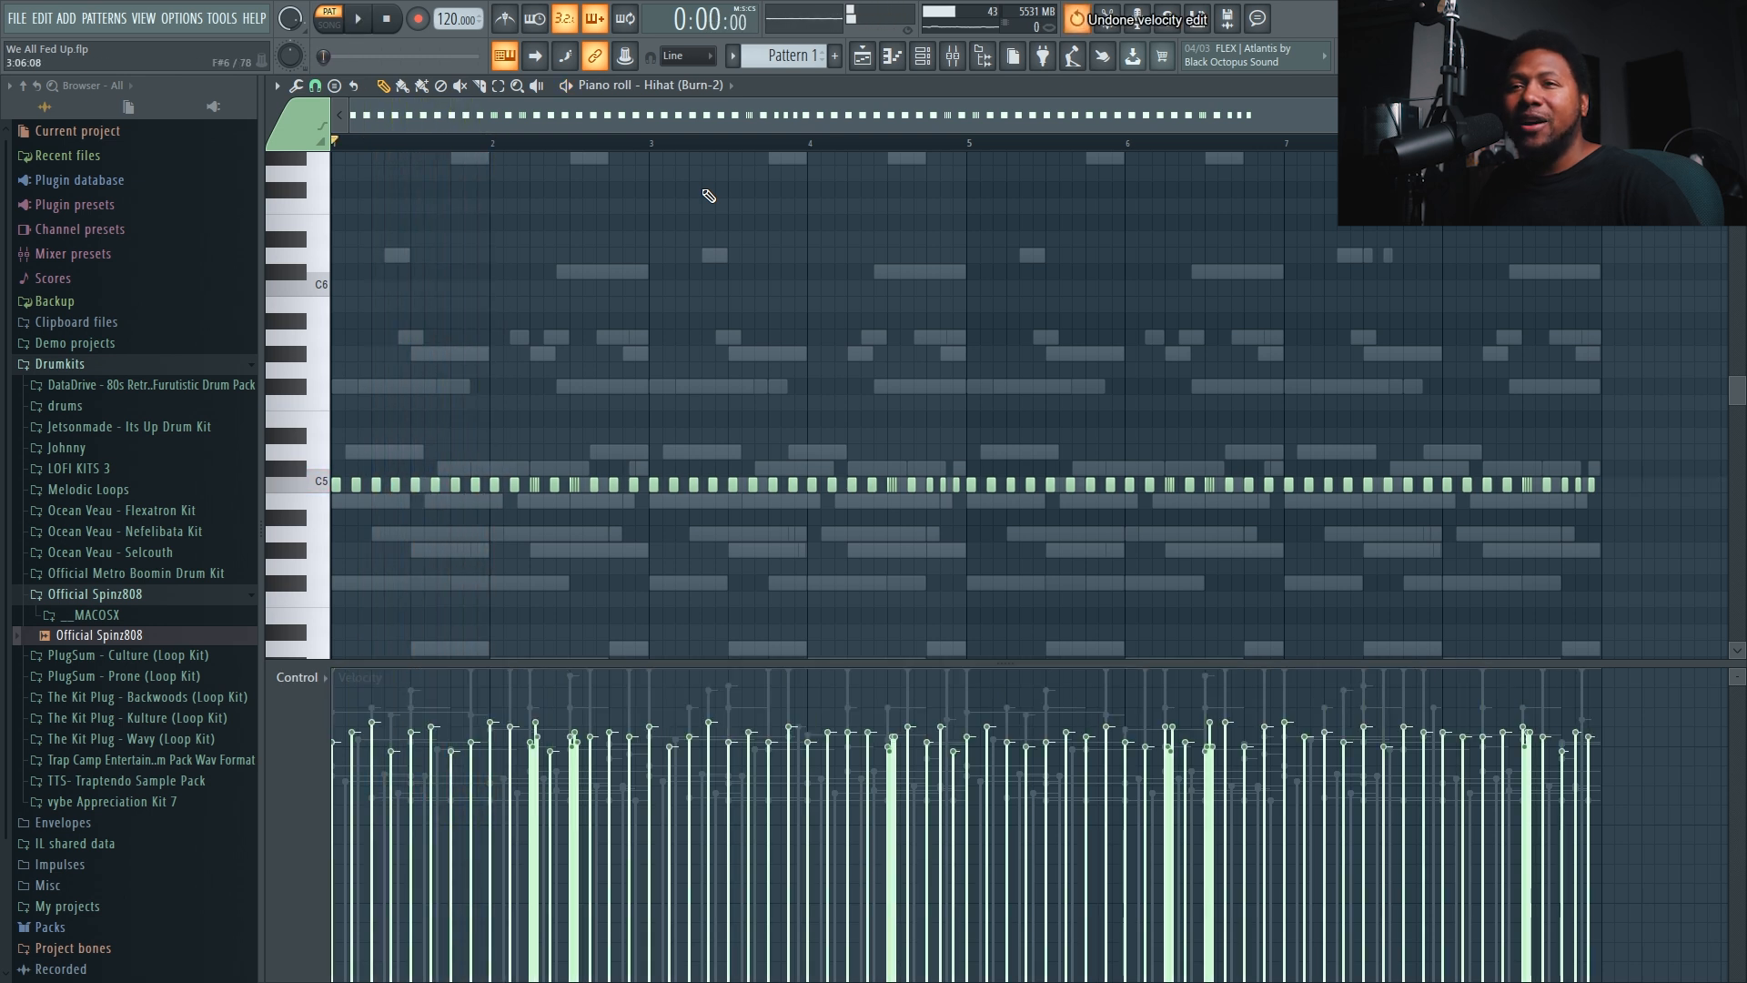
pyautogui.press('space')
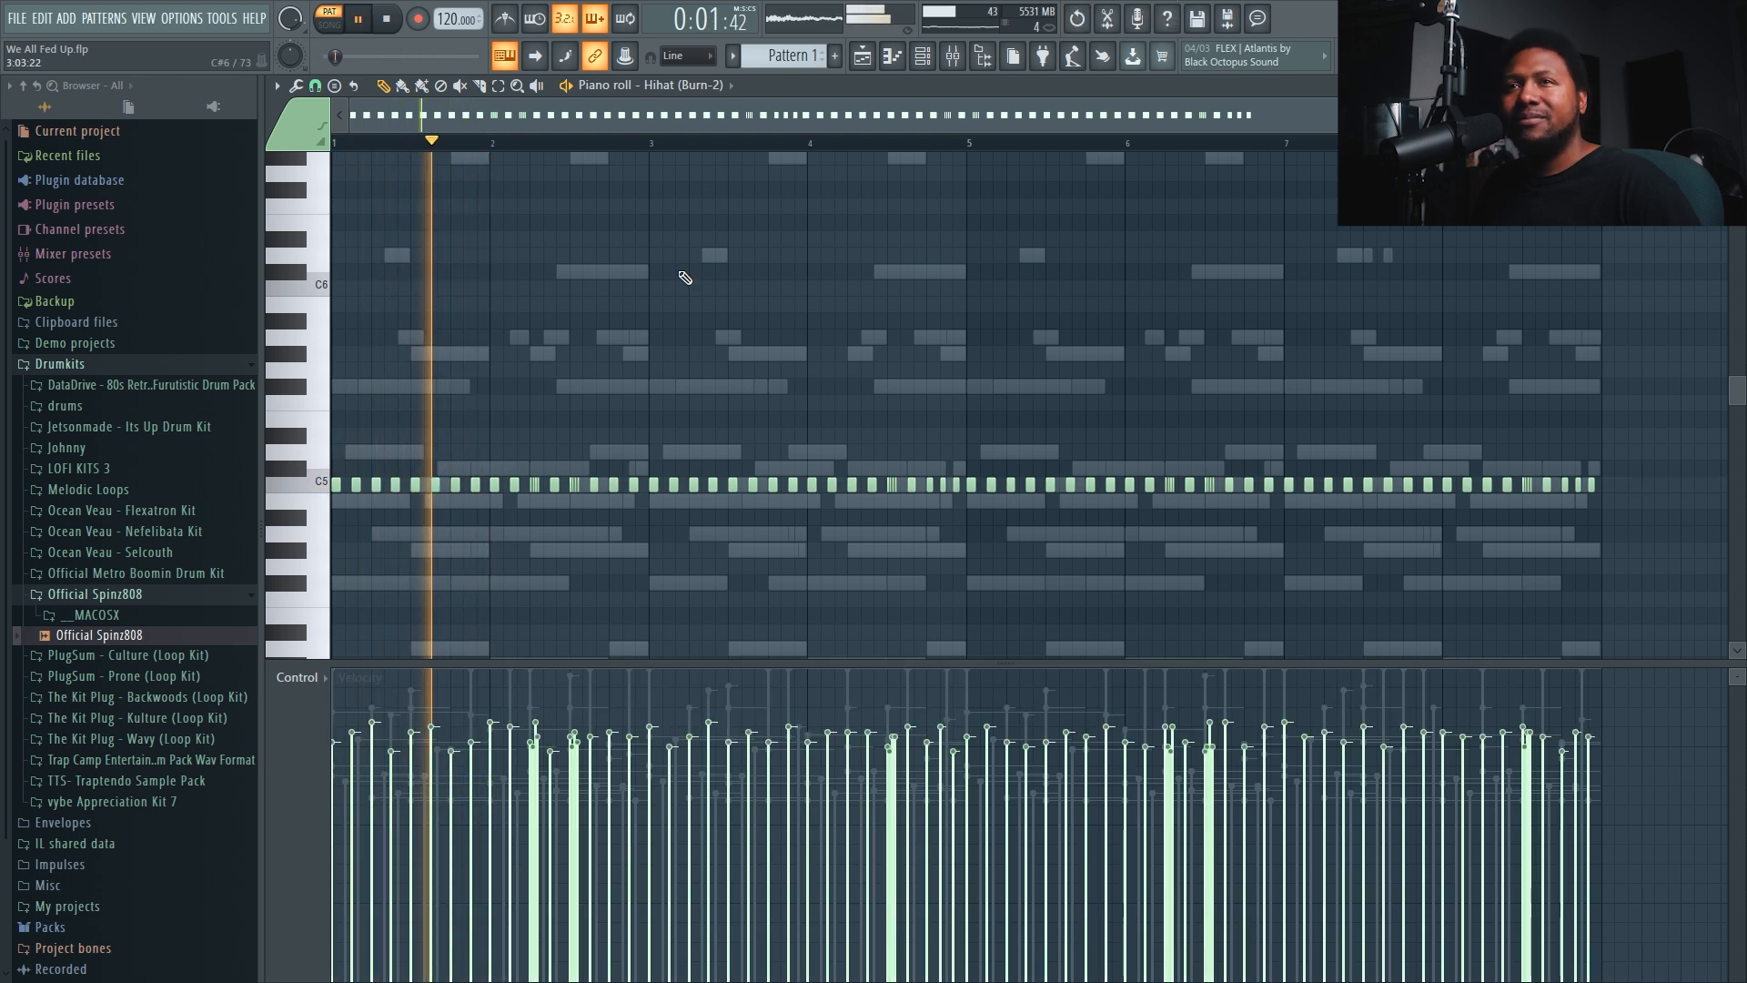
pyautogui.press('space')
# - Unmute Hihat (Flick) in the channel rack, view its sample settings and audition it with the active channels
pyautogui.click(921, 55)
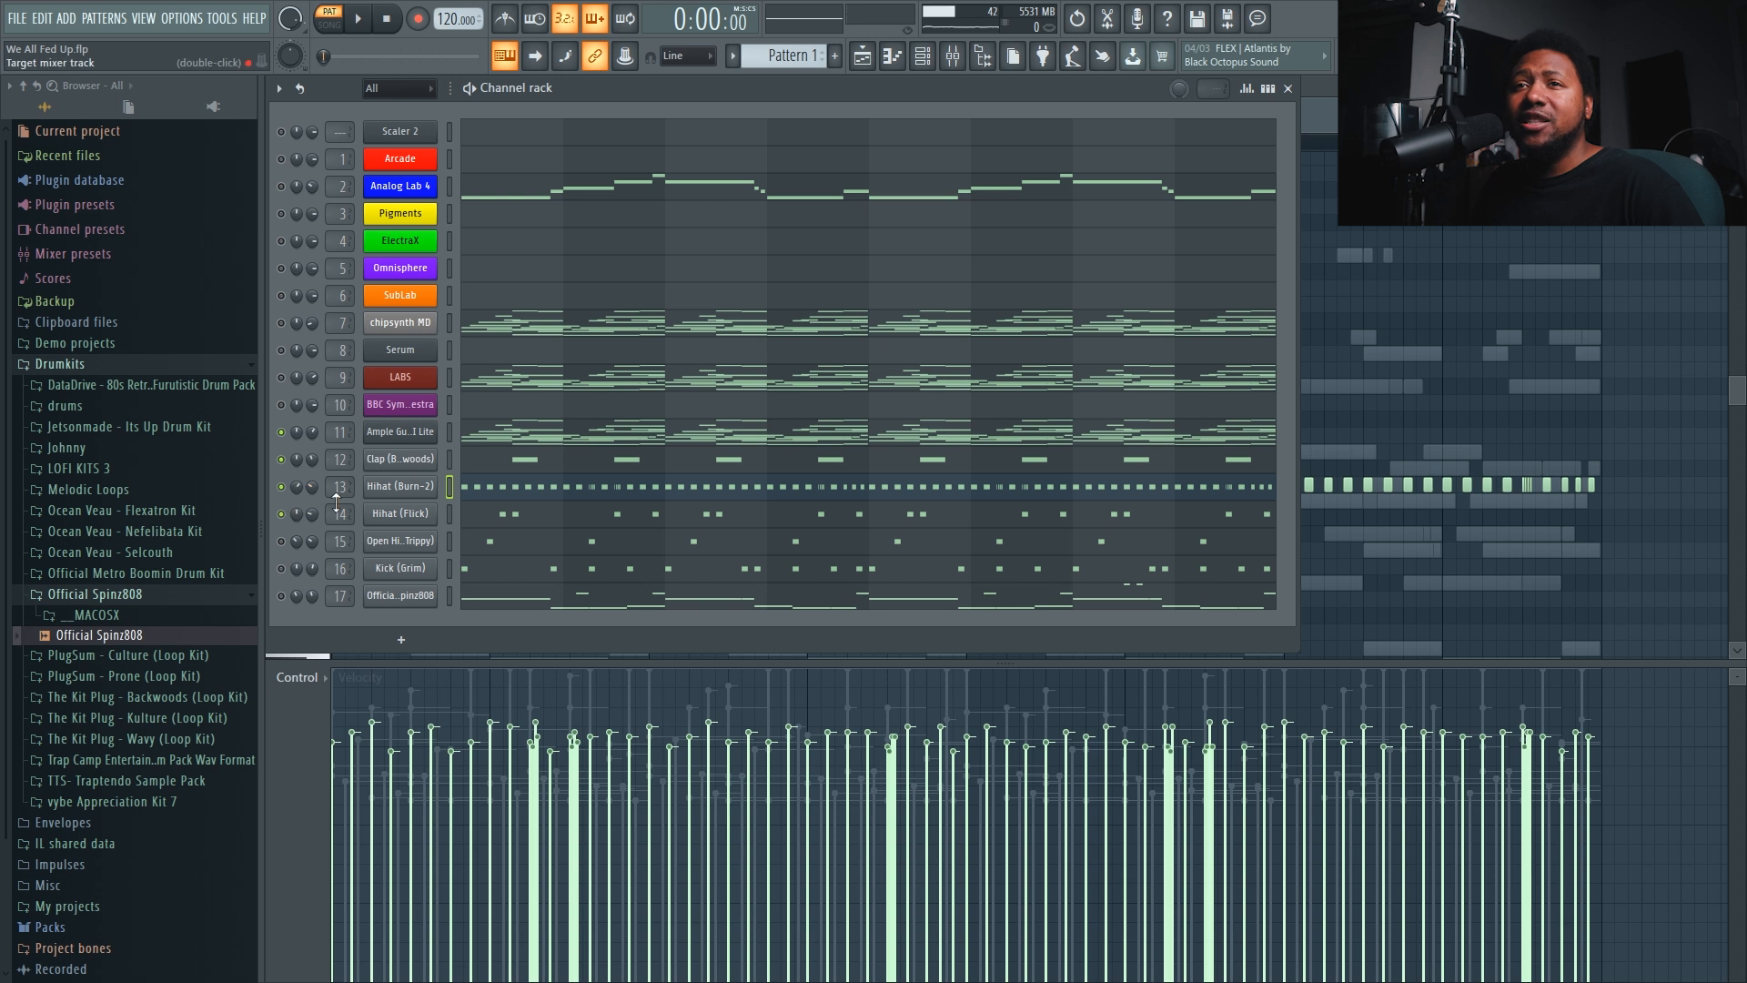
pyautogui.click(400, 513)
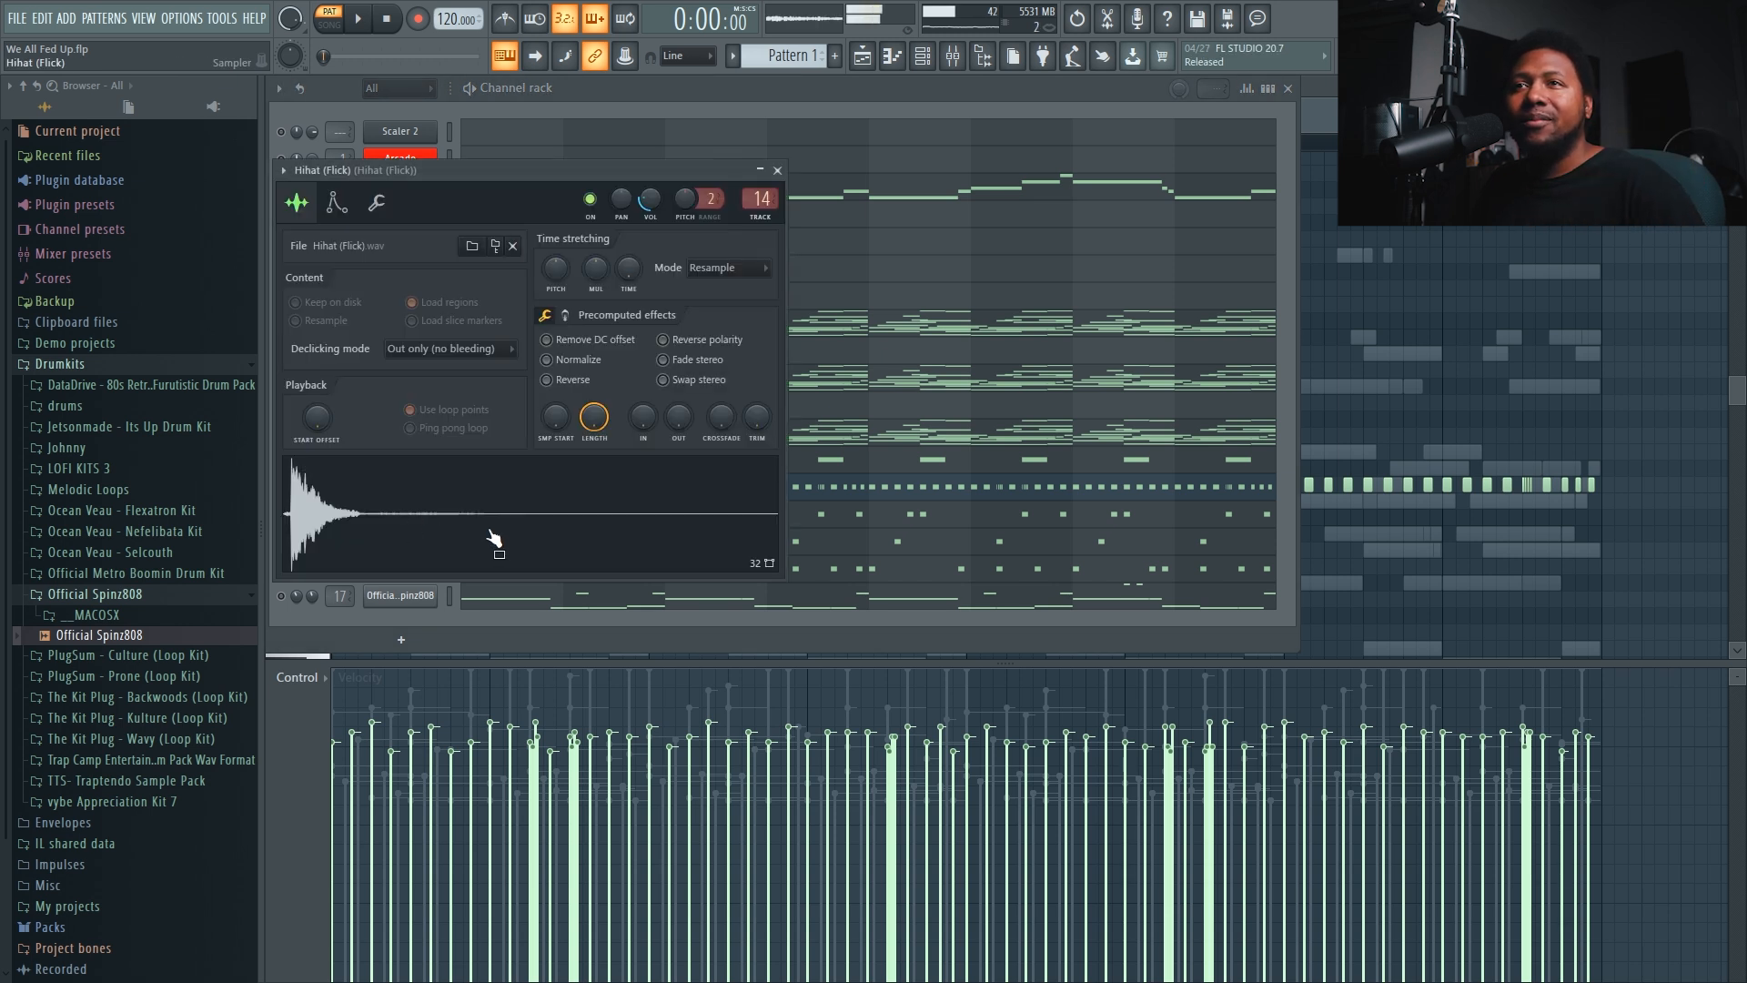
pyautogui.click(777, 170)
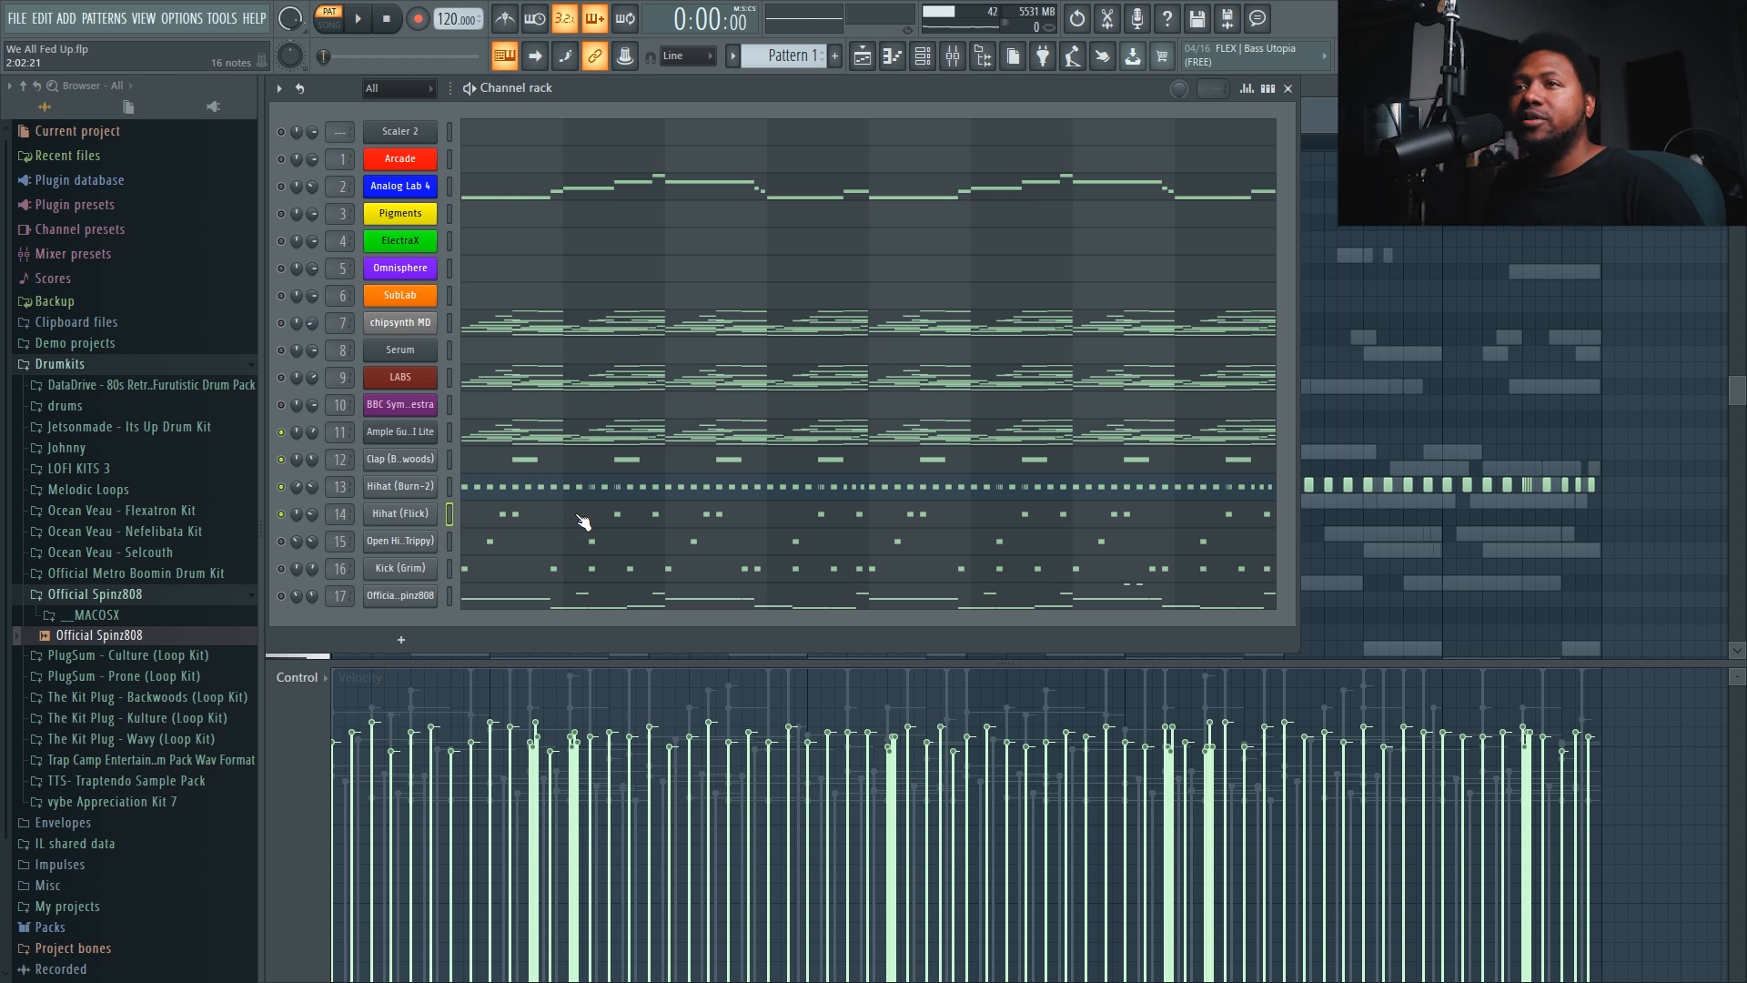
pyautogui.press('space')
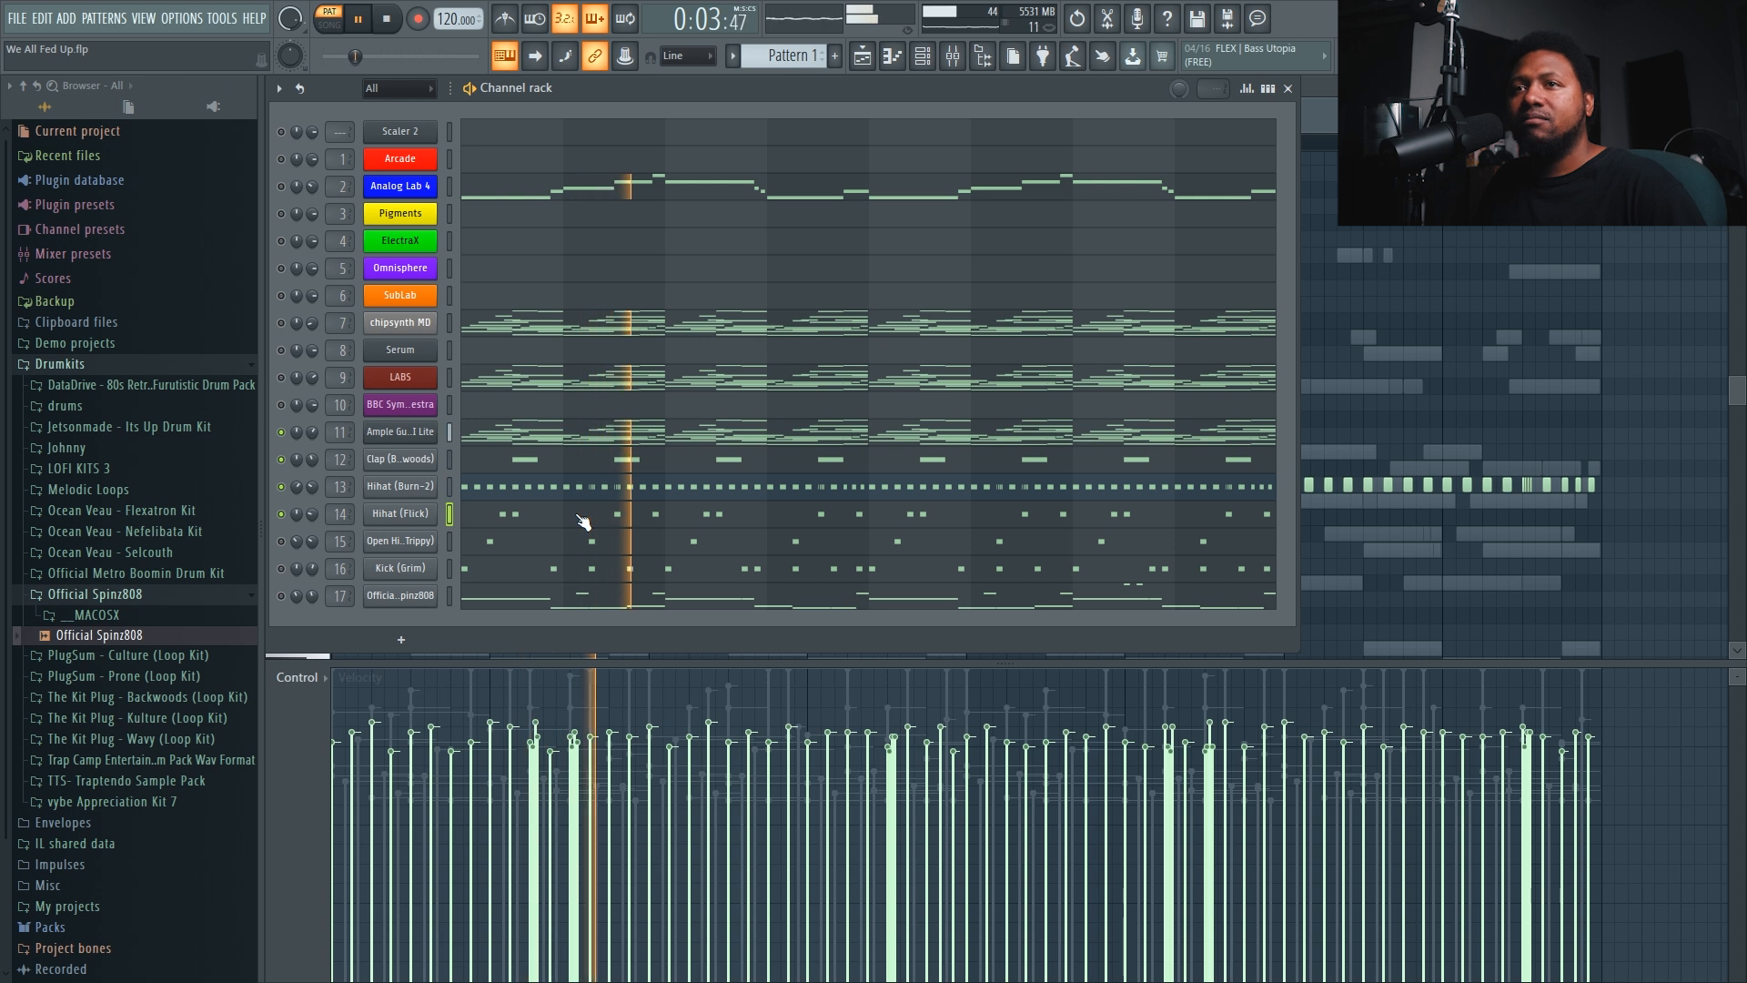
pyautogui.press('space')
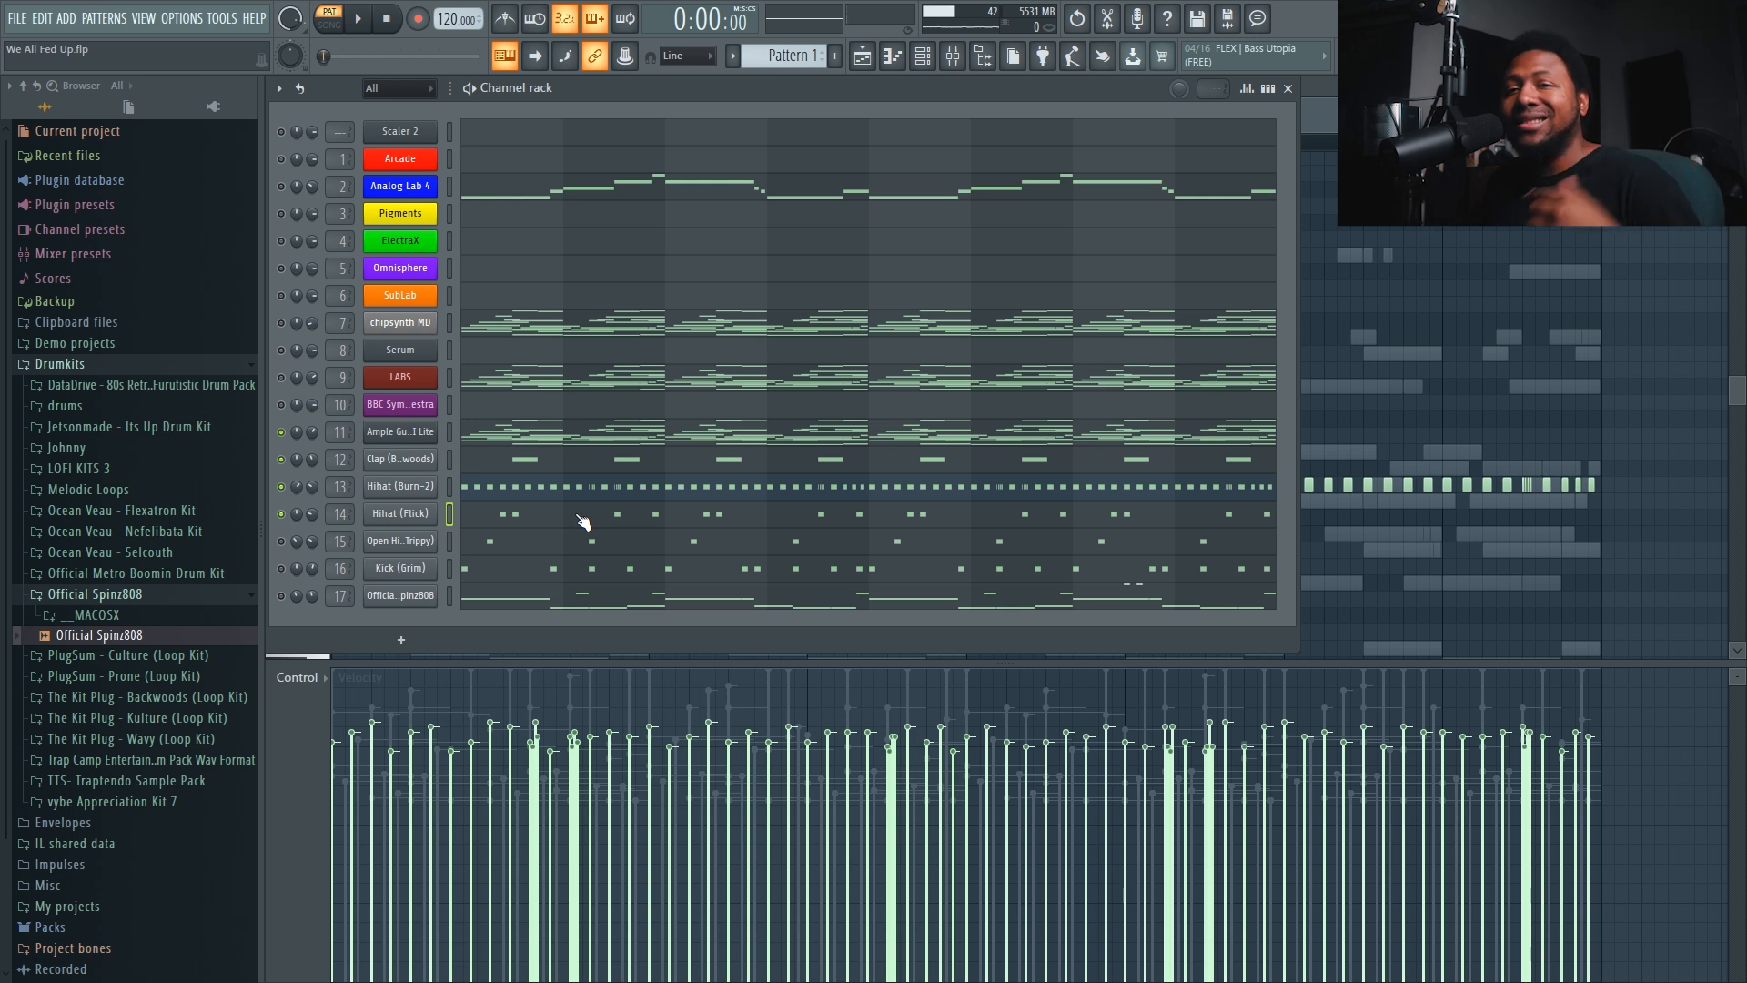
# - Unmute Open Hihat (Trippy), view its sample settings and audition it with the active channels
pyautogui.click(281, 542)
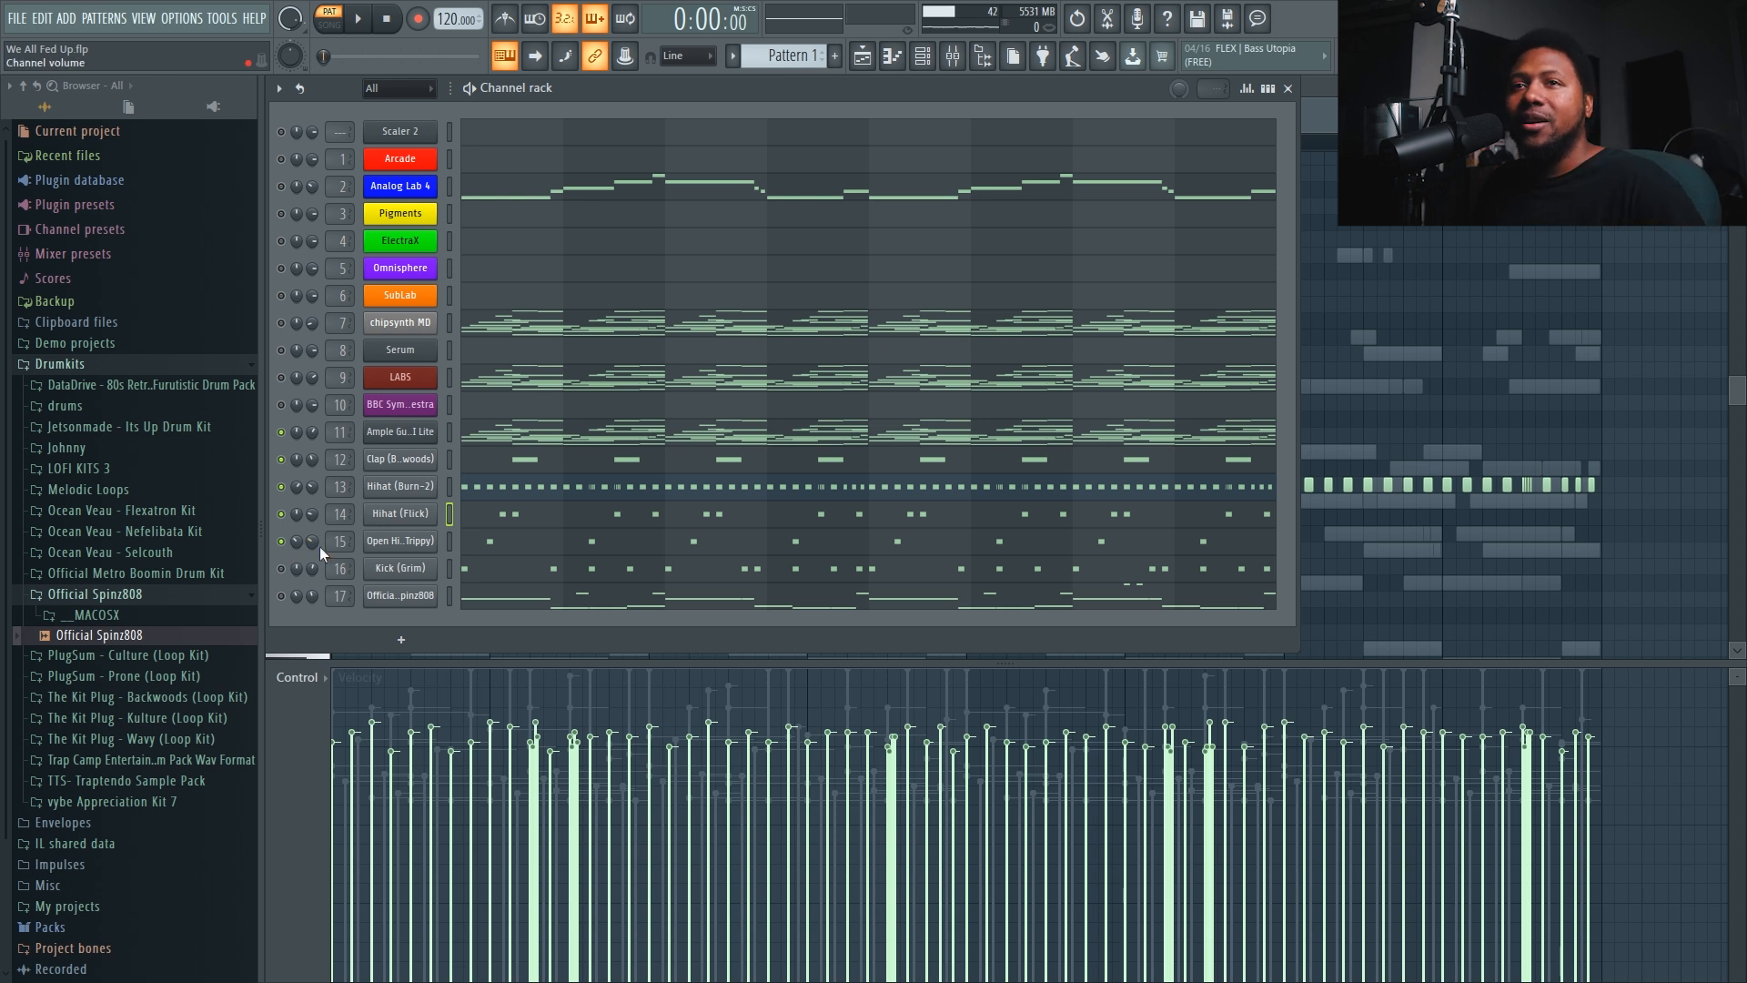
pyautogui.click(391, 542)
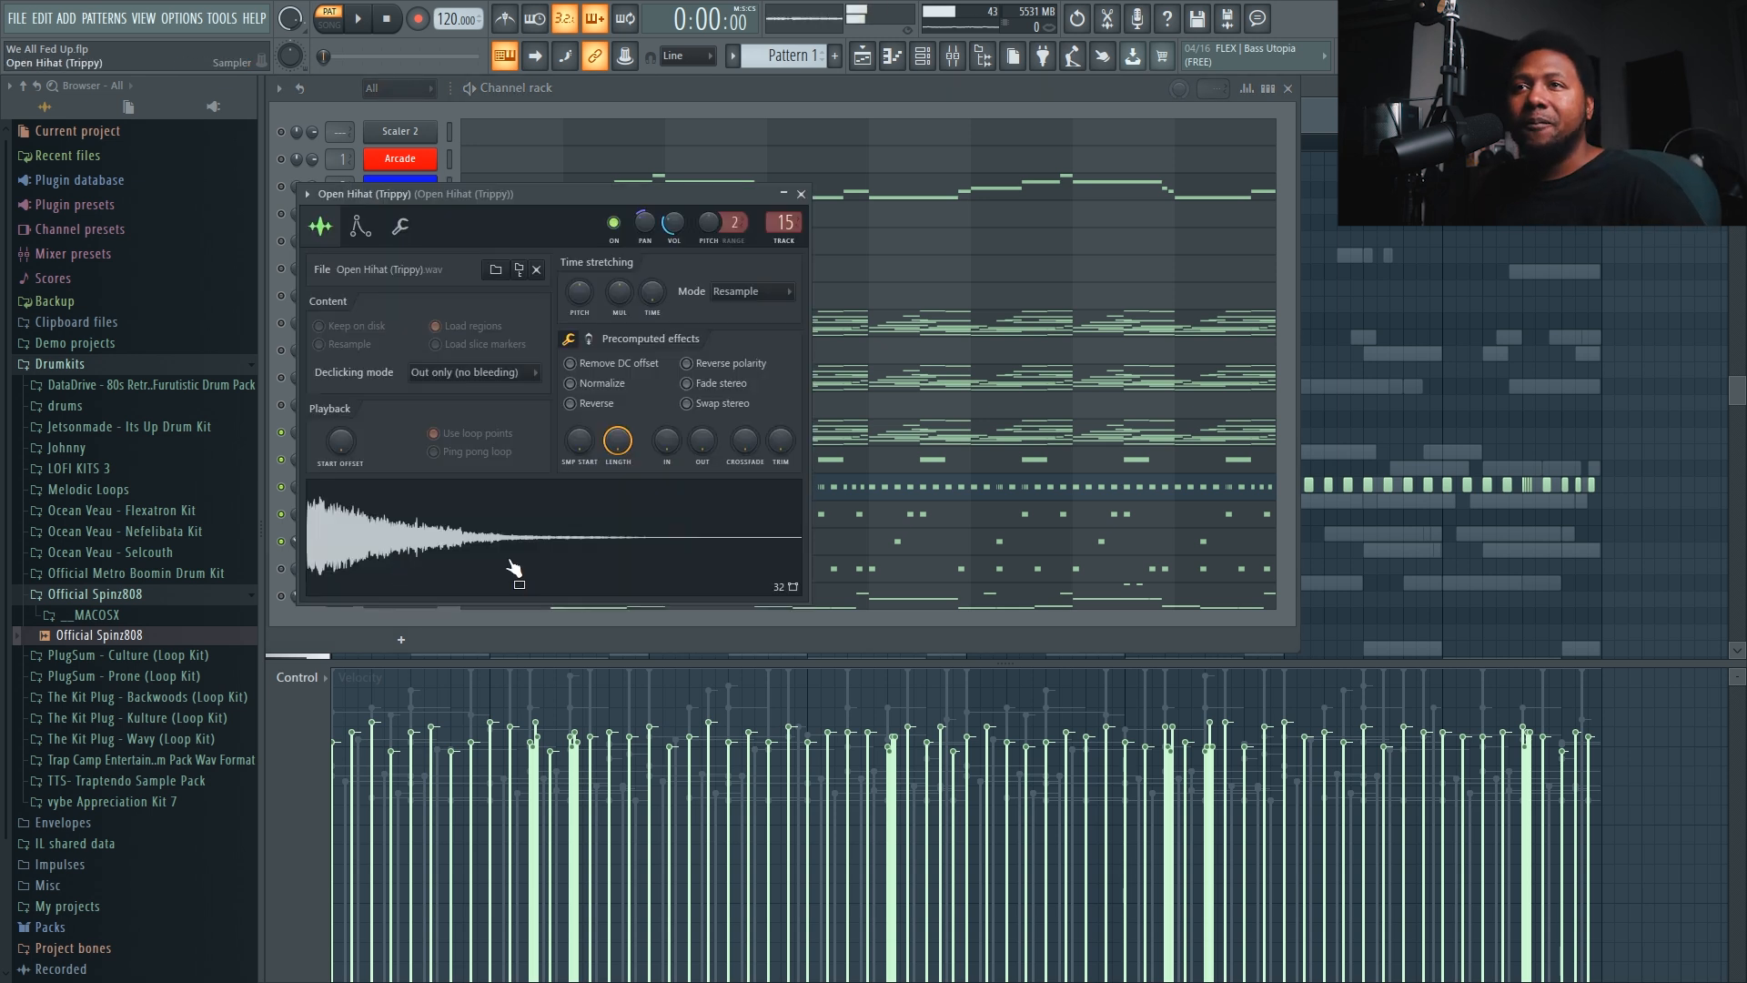
pyautogui.click(801, 193)
pyautogui.press('space')
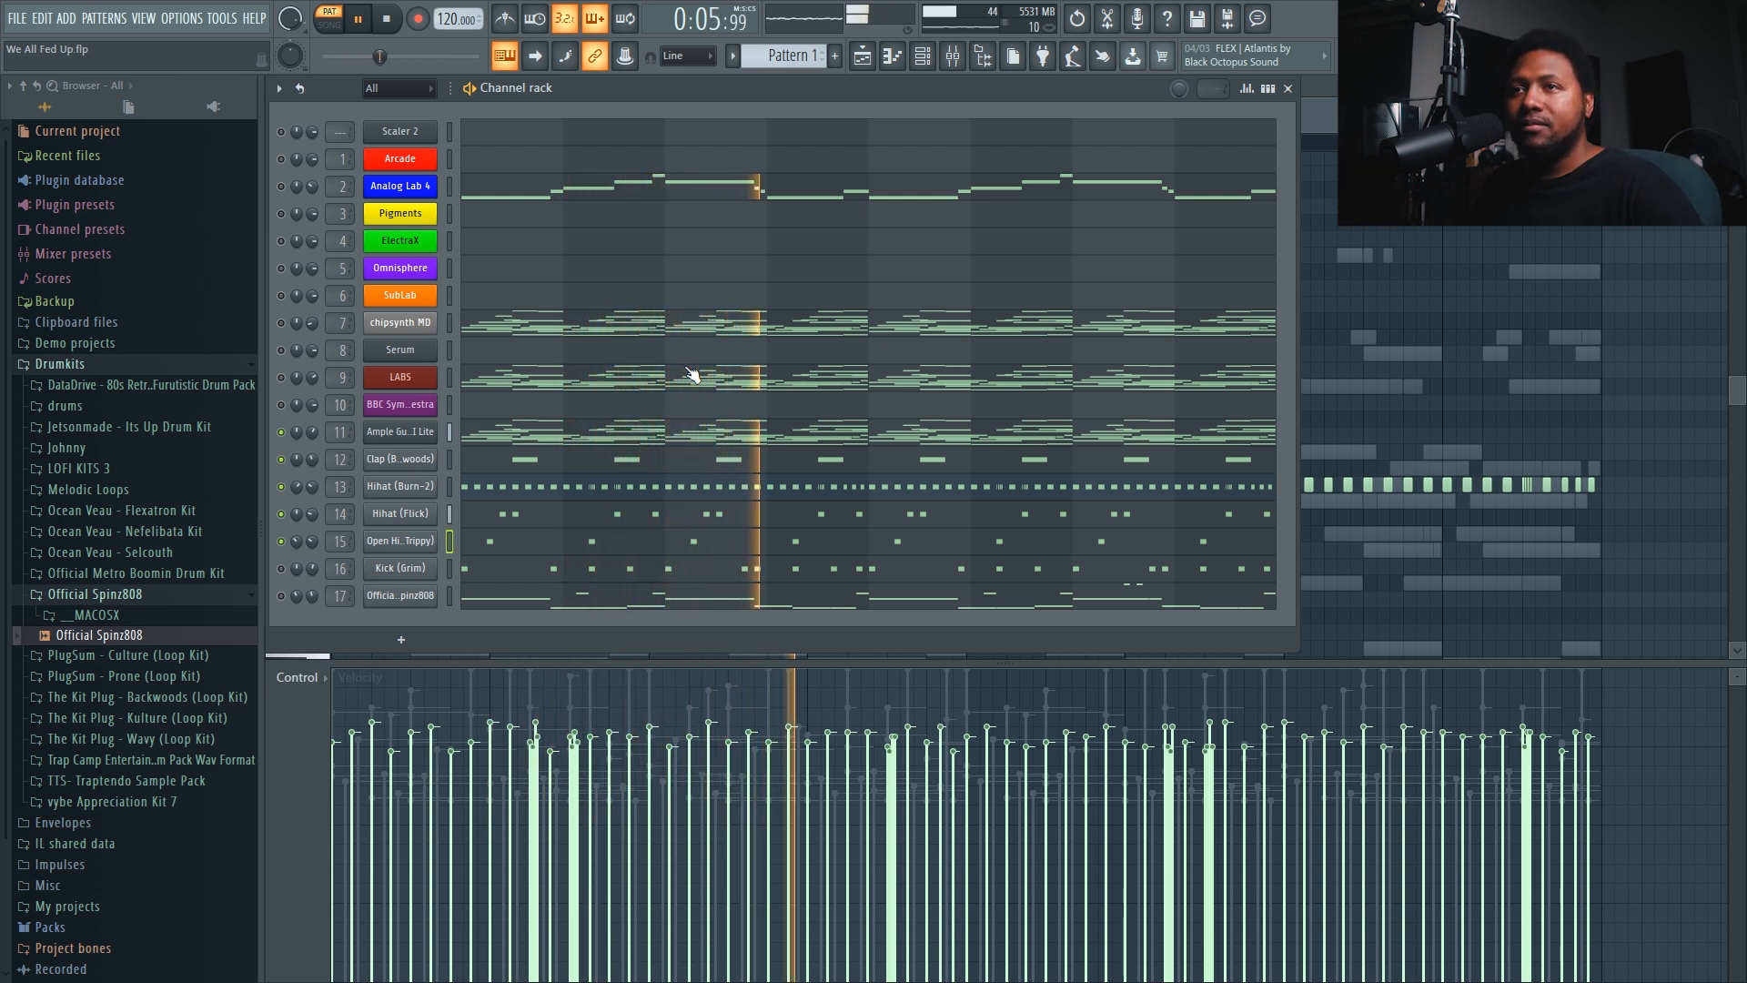
pyautogui.press('space')
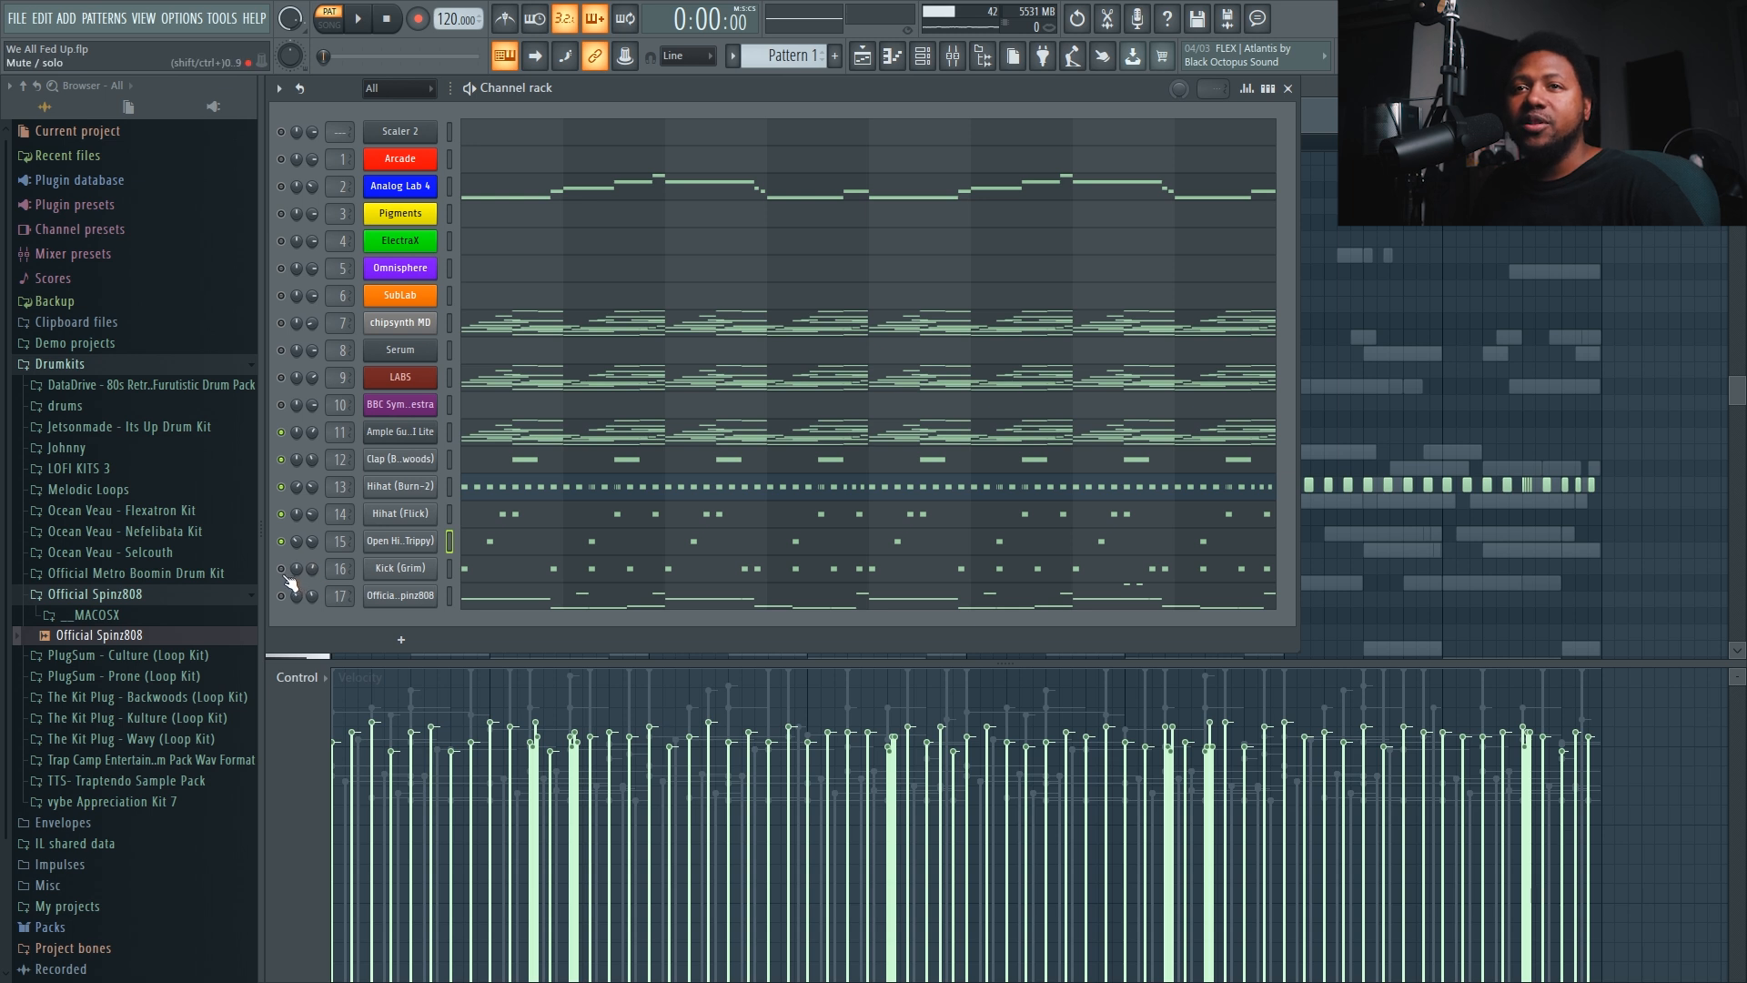
# - Unmute Kick (Grim) and slightly raise its sample's Boost in the precomputed effects, auditioning the sample before and after
pyautogui.click(406, 570)
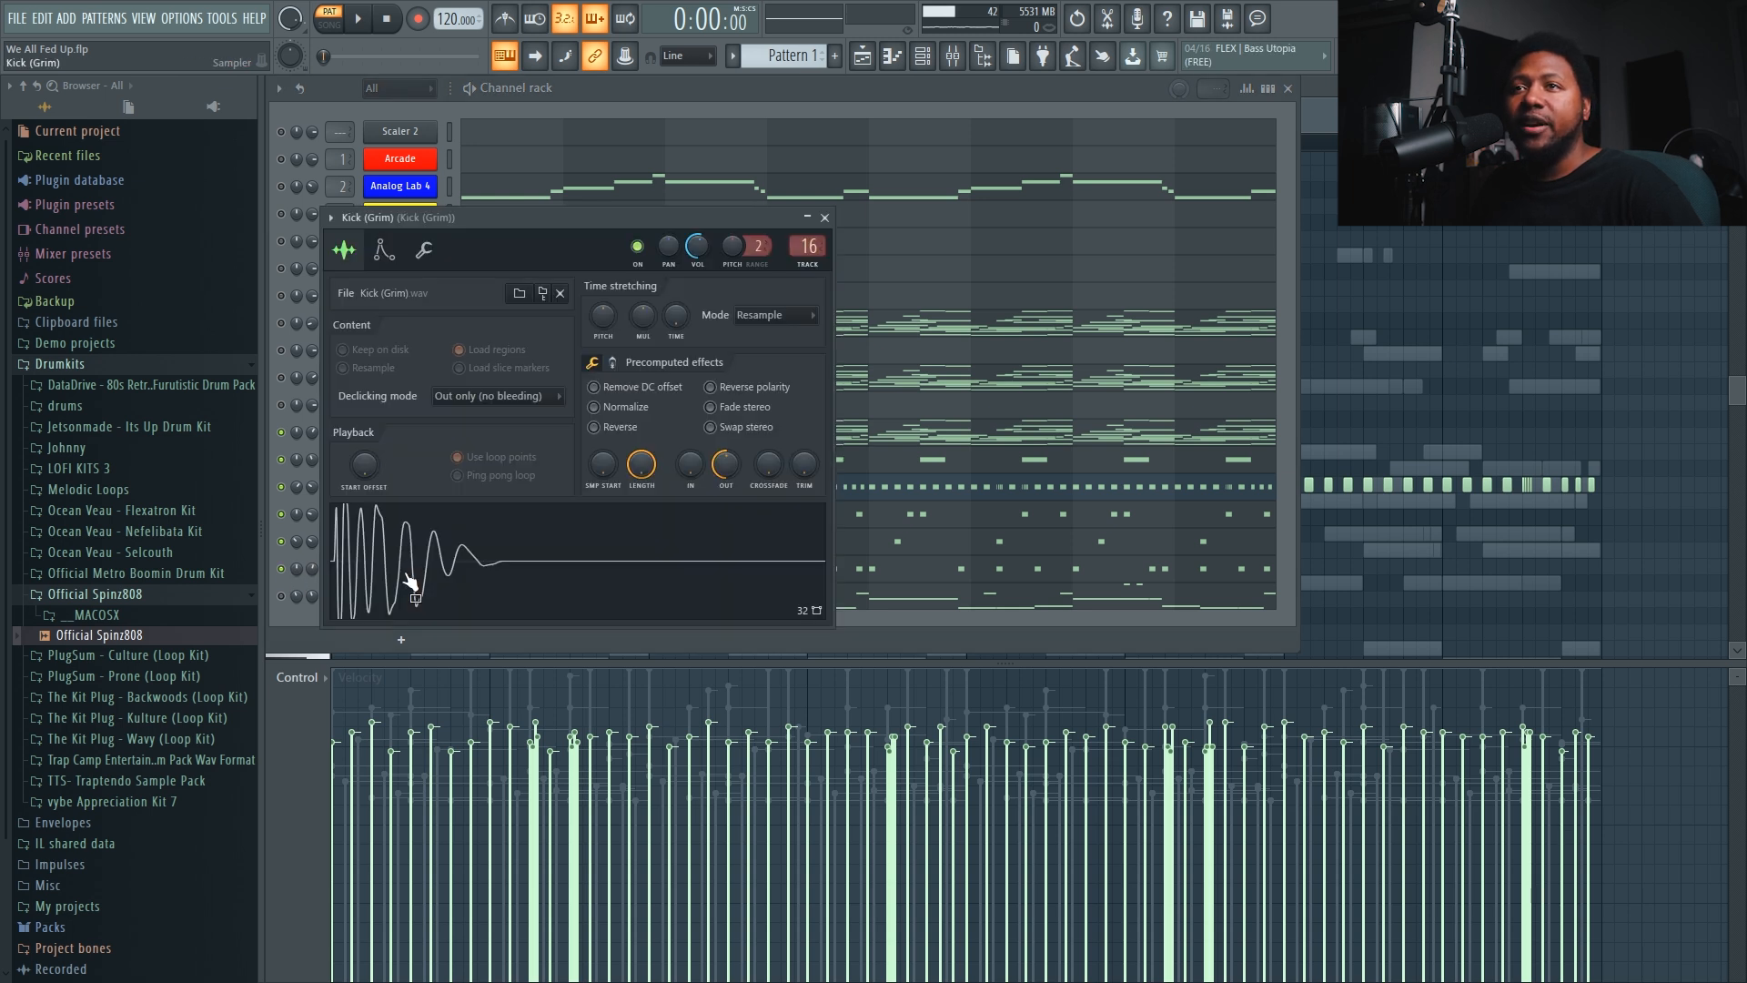
pyautogui.click(613, 362)
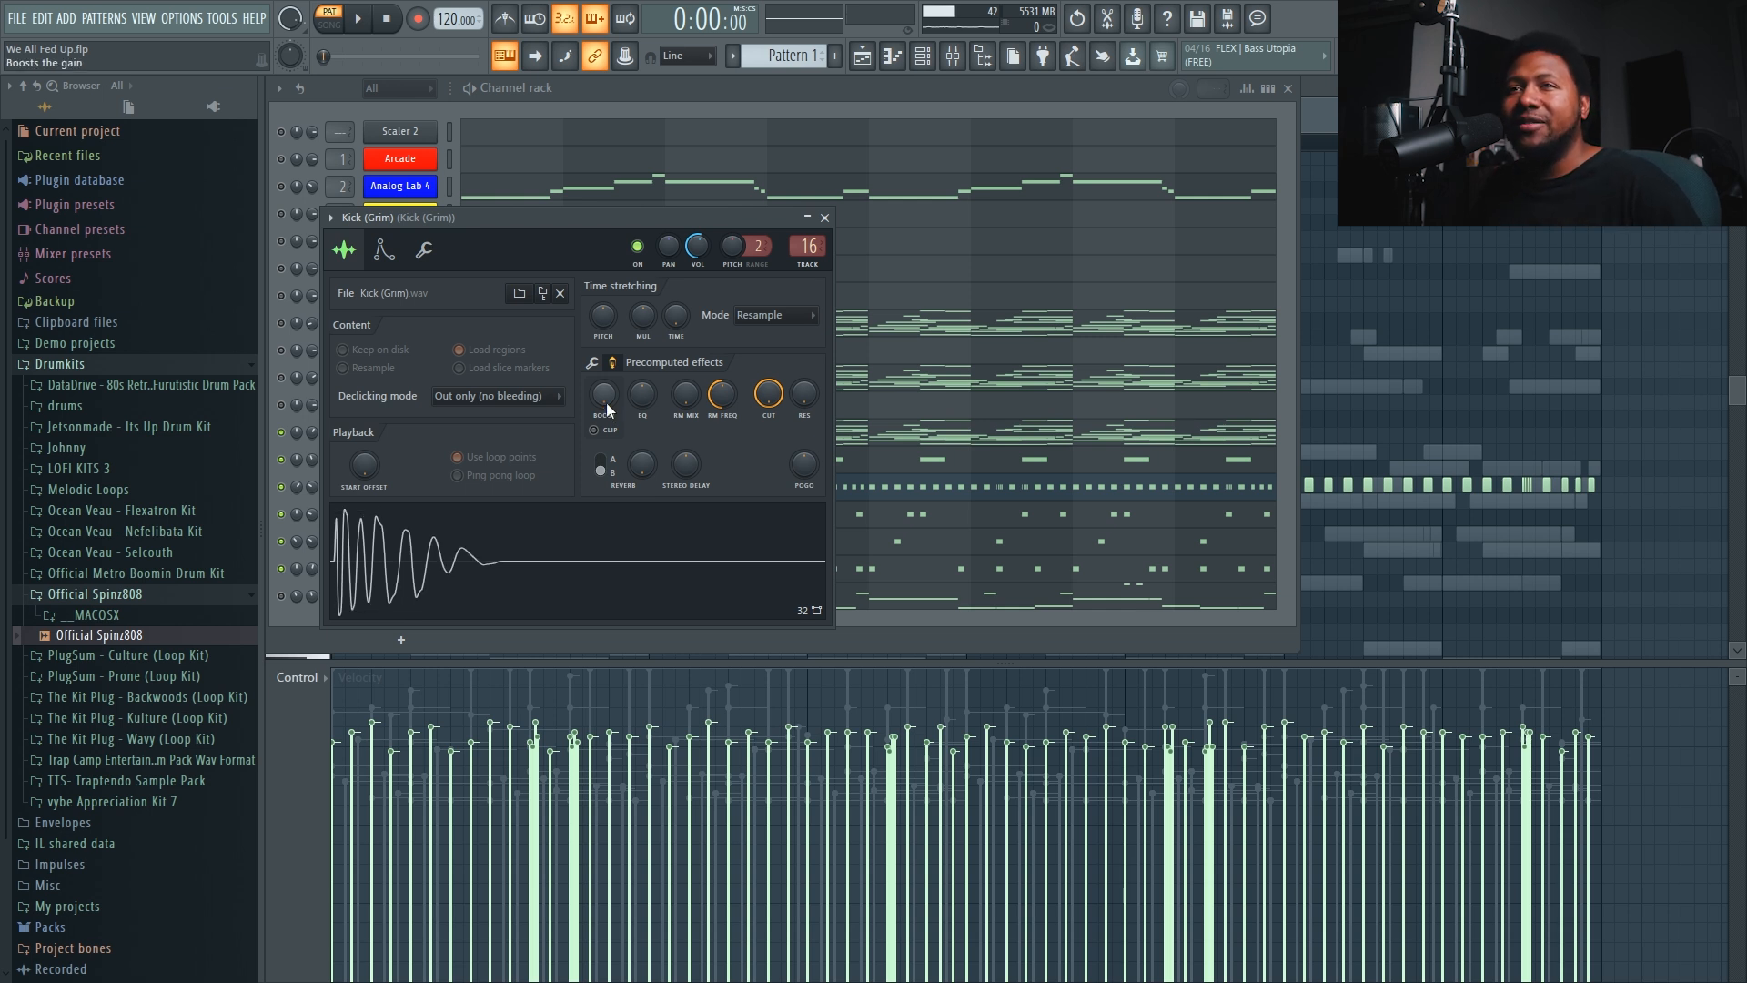
pyautogui.click(573, 564)
pyautogui.moveTo(604, 394); pyautogui.dragTo(604, 388)
pyautogui.click(547, 555)
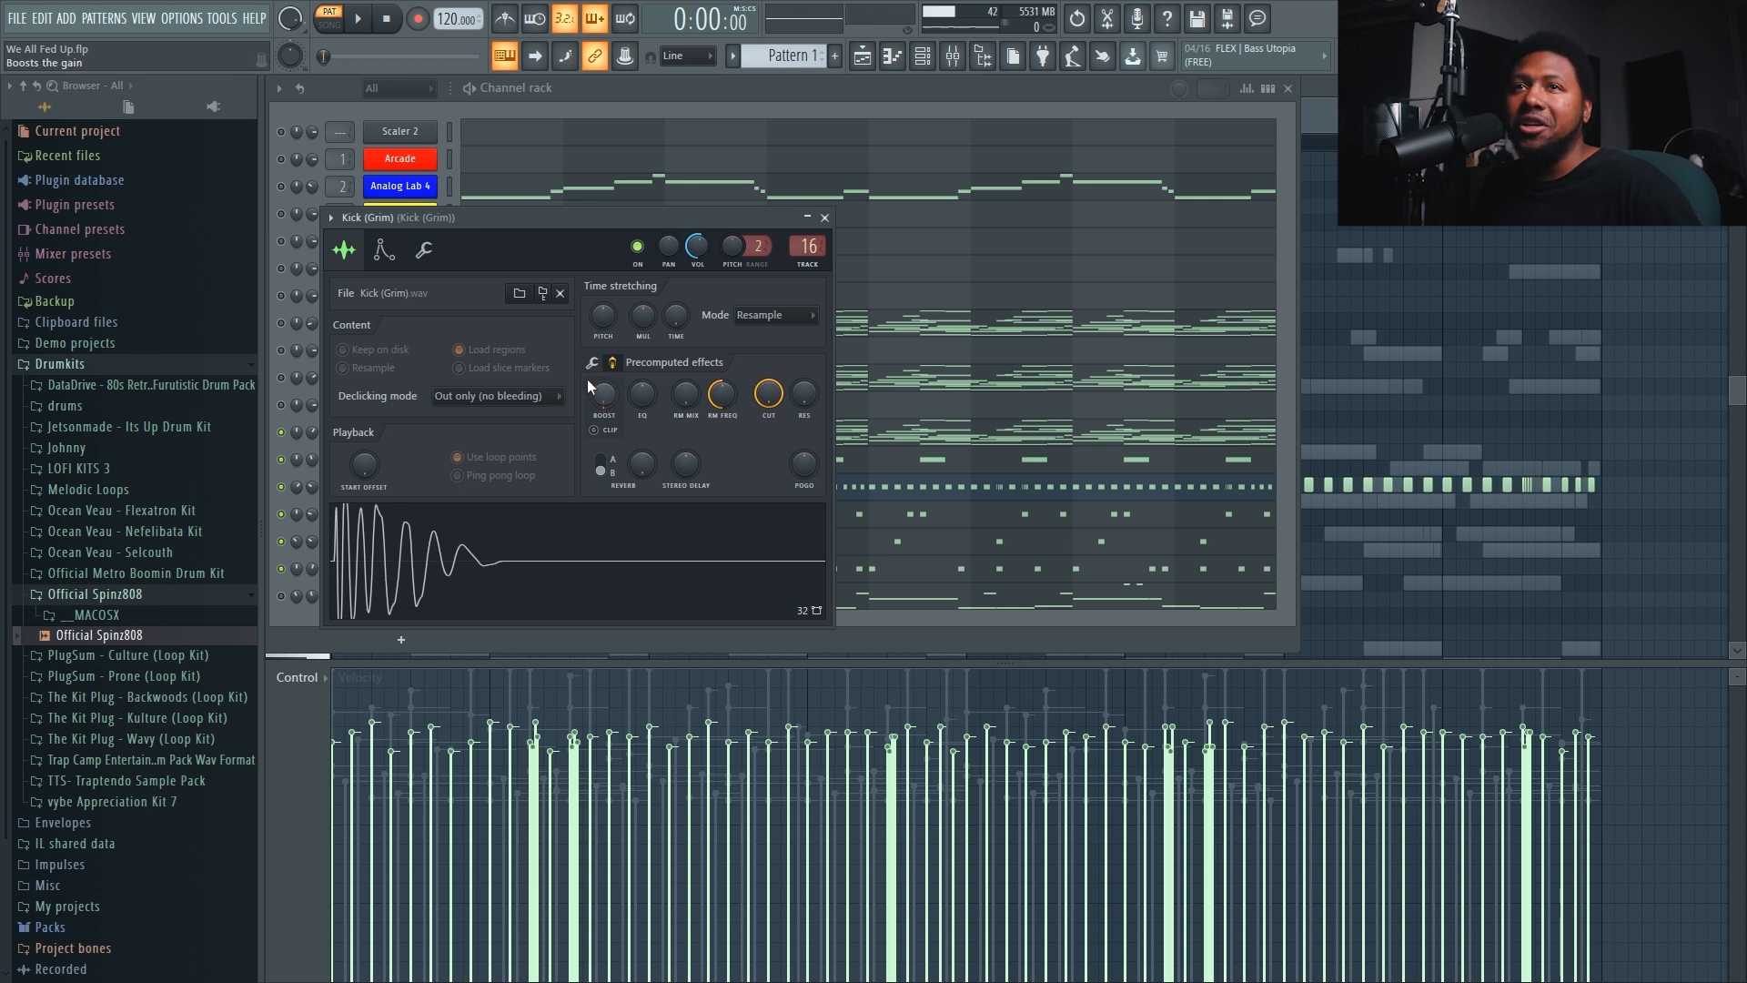
# - Close the kick's sample settings and audition the kick with the guitar, clap and hi-hats
pyautogui.click(825, 219)
pyautogui.press('space')
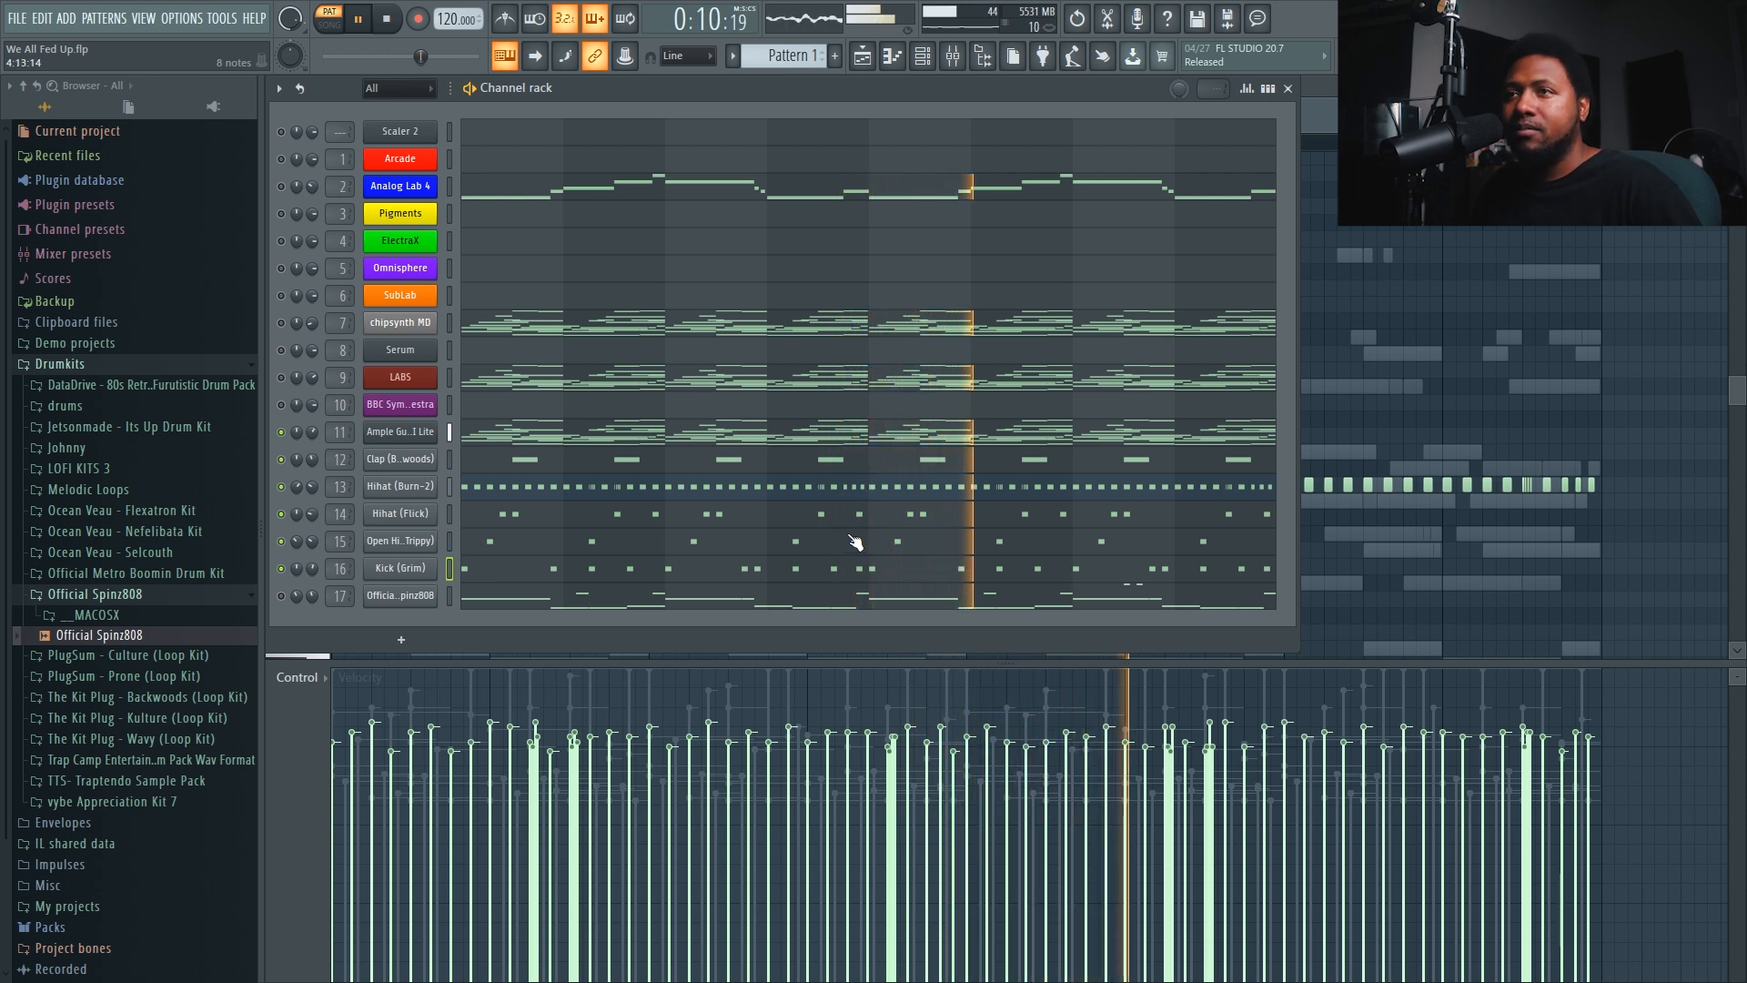
pyautogui.press('space')
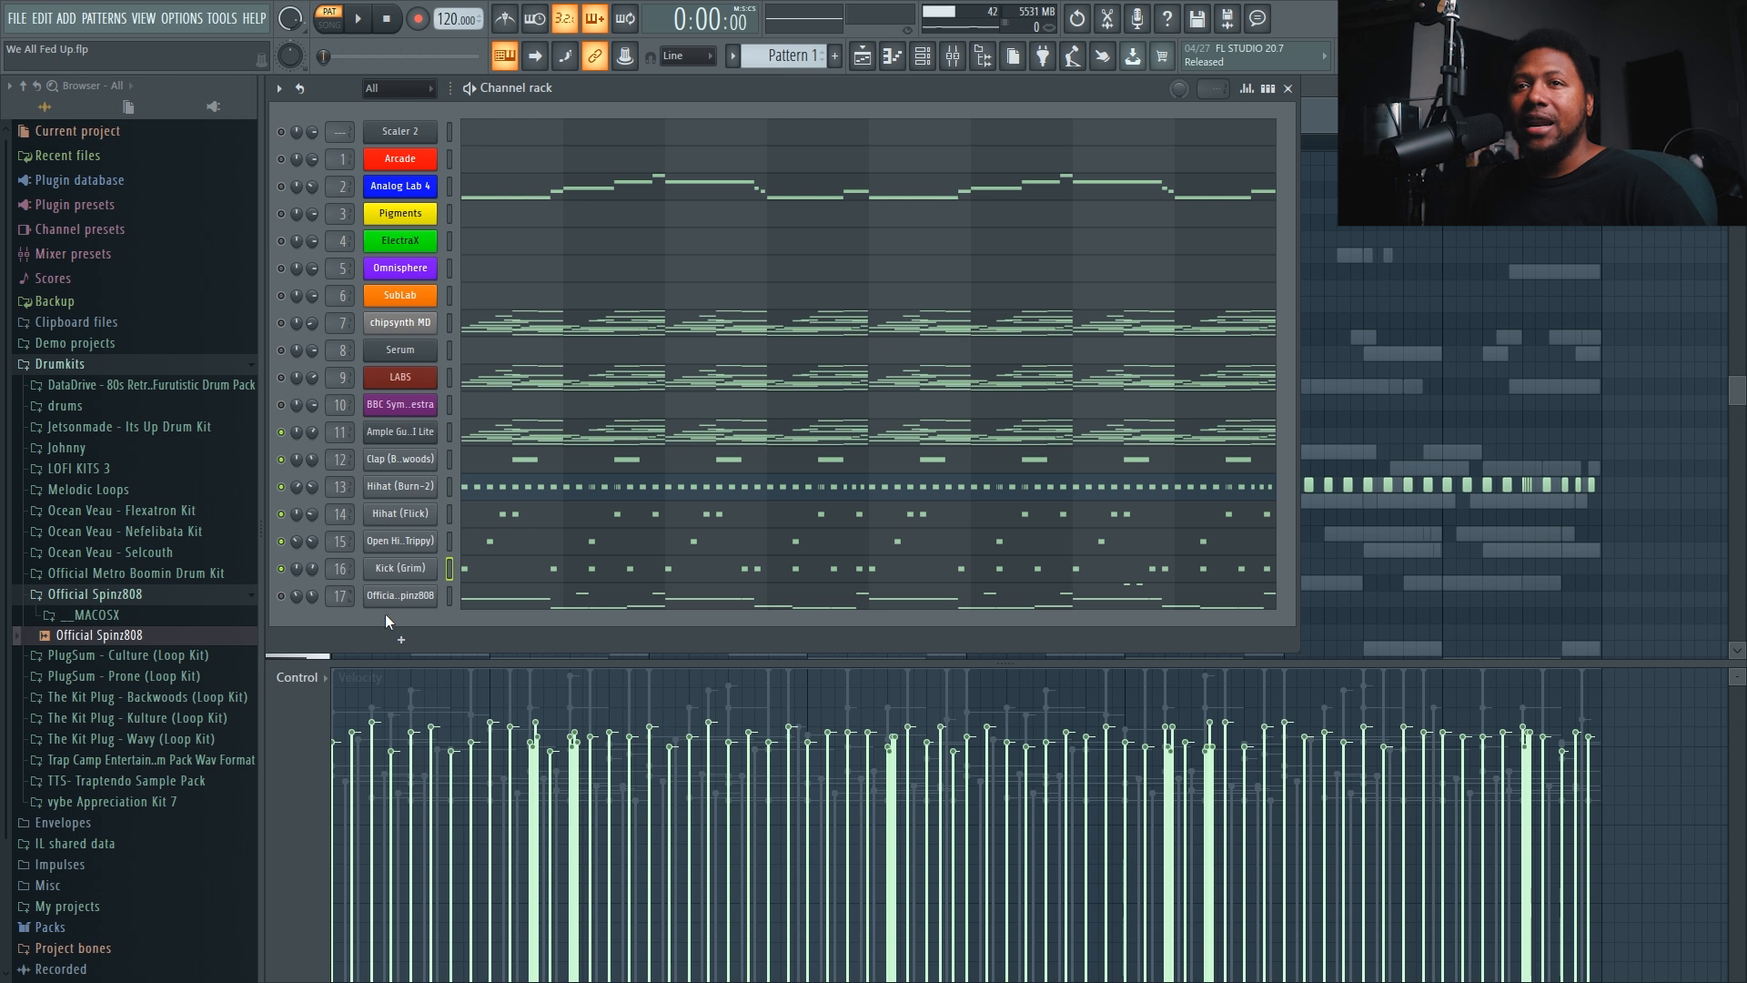
# - Unmute the Official Spinz808 channel, show its mixer insert on track 17 and return to the channel rack
pyautogui.click(281, 596)
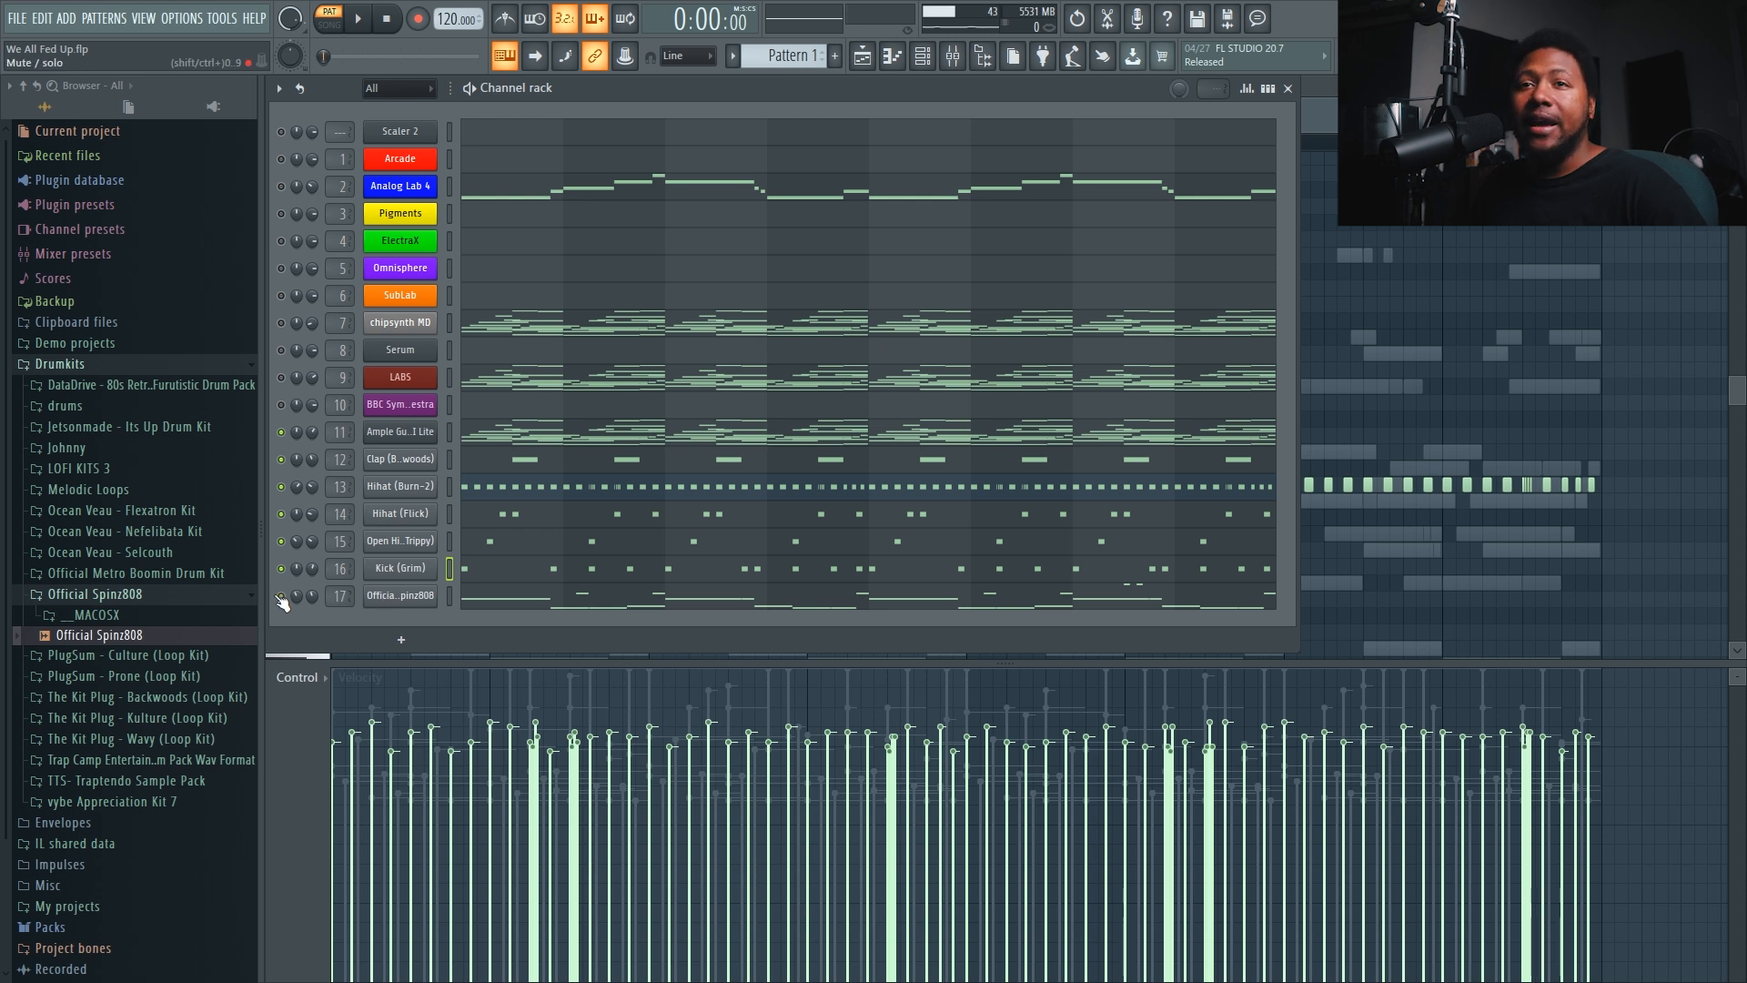
pyautogui.doubleClick(344, 593)
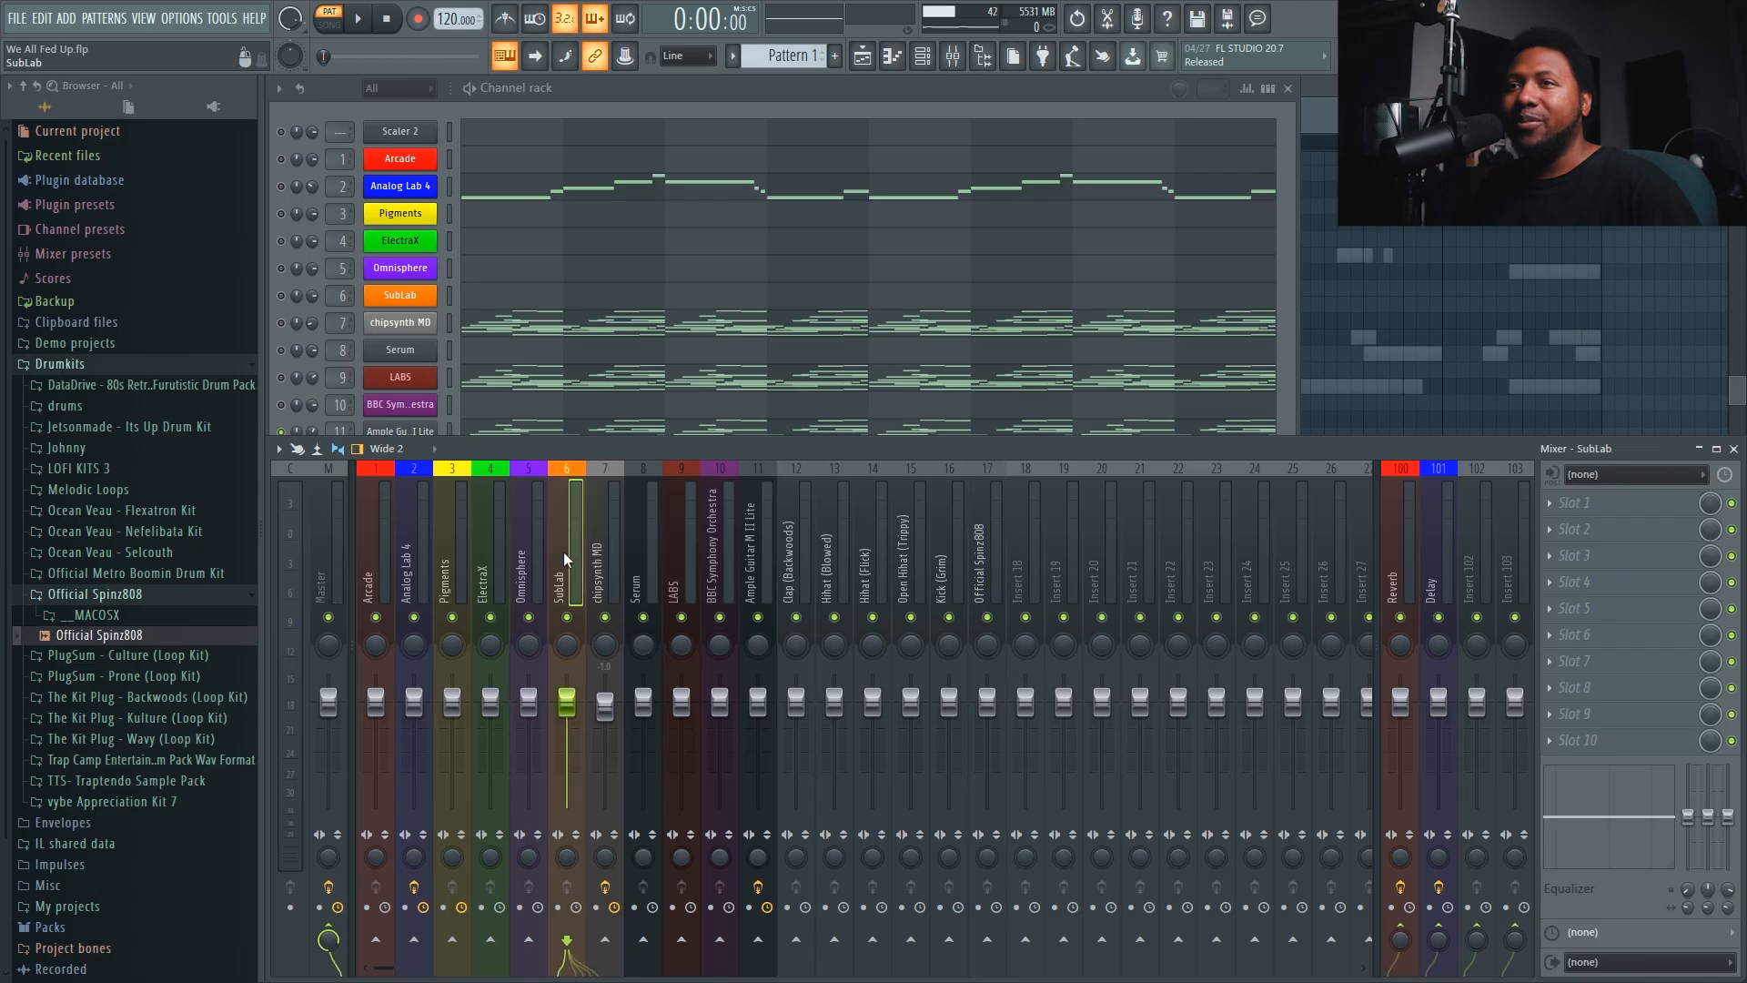
pyautogui.click(980, 549)
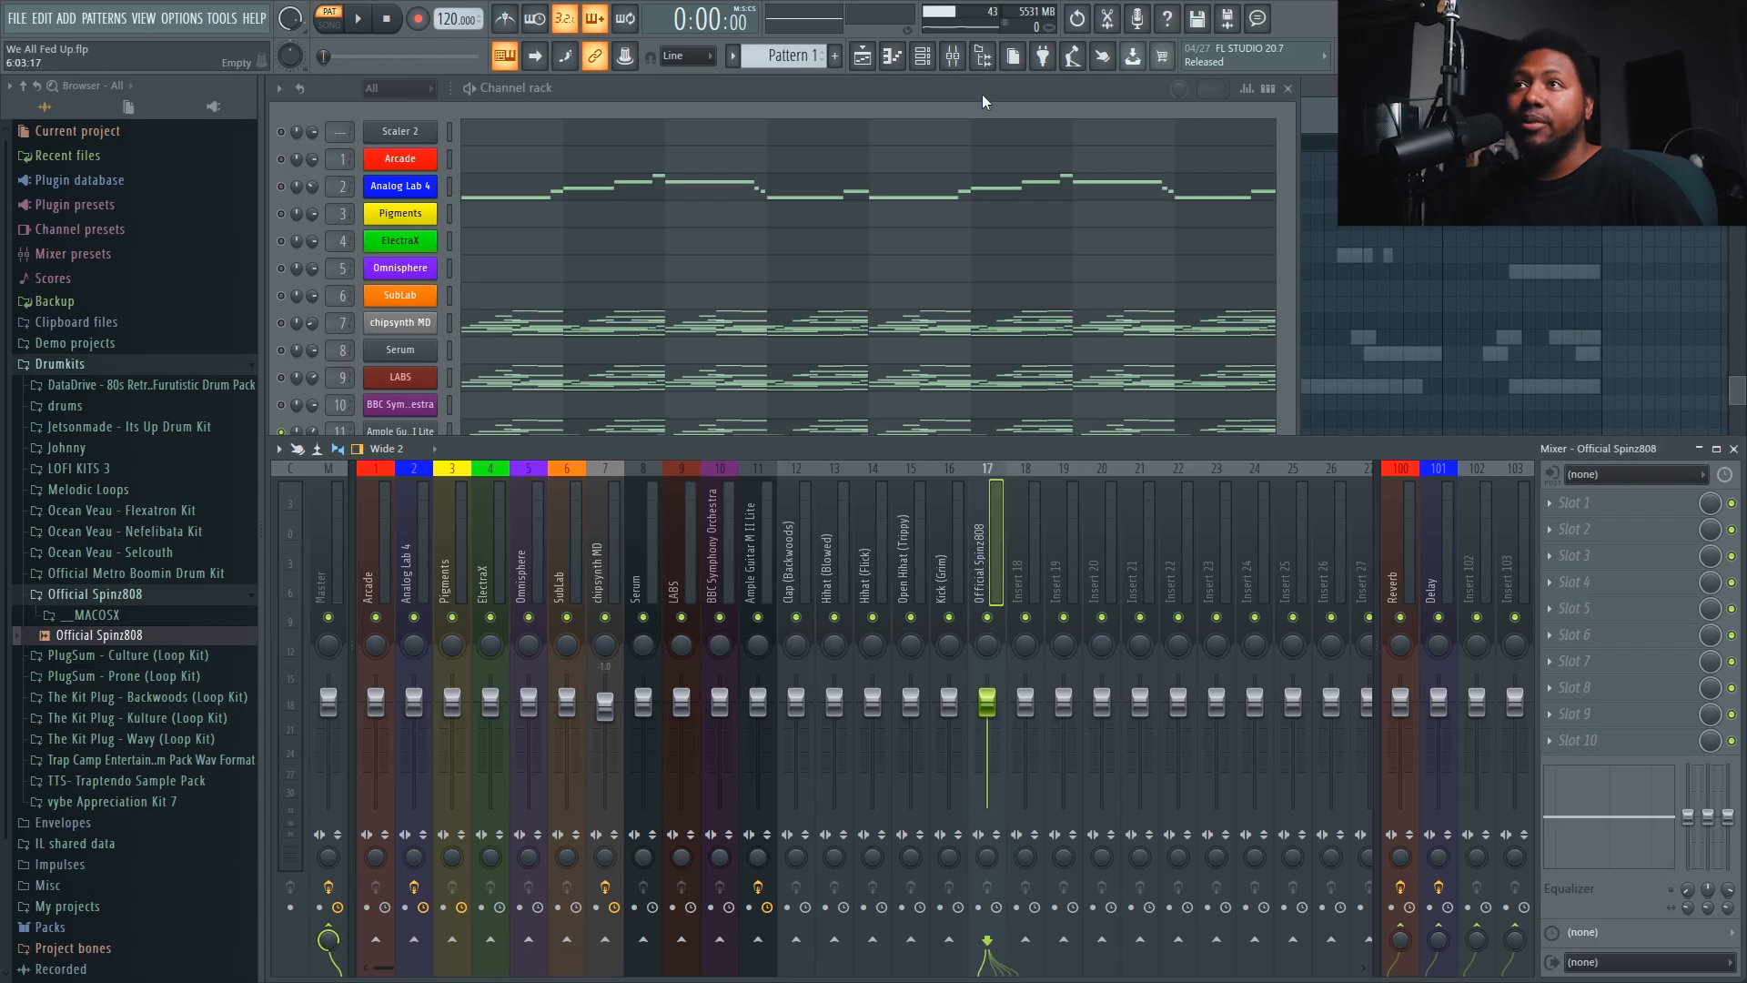
pyautogui.click(987, 91)
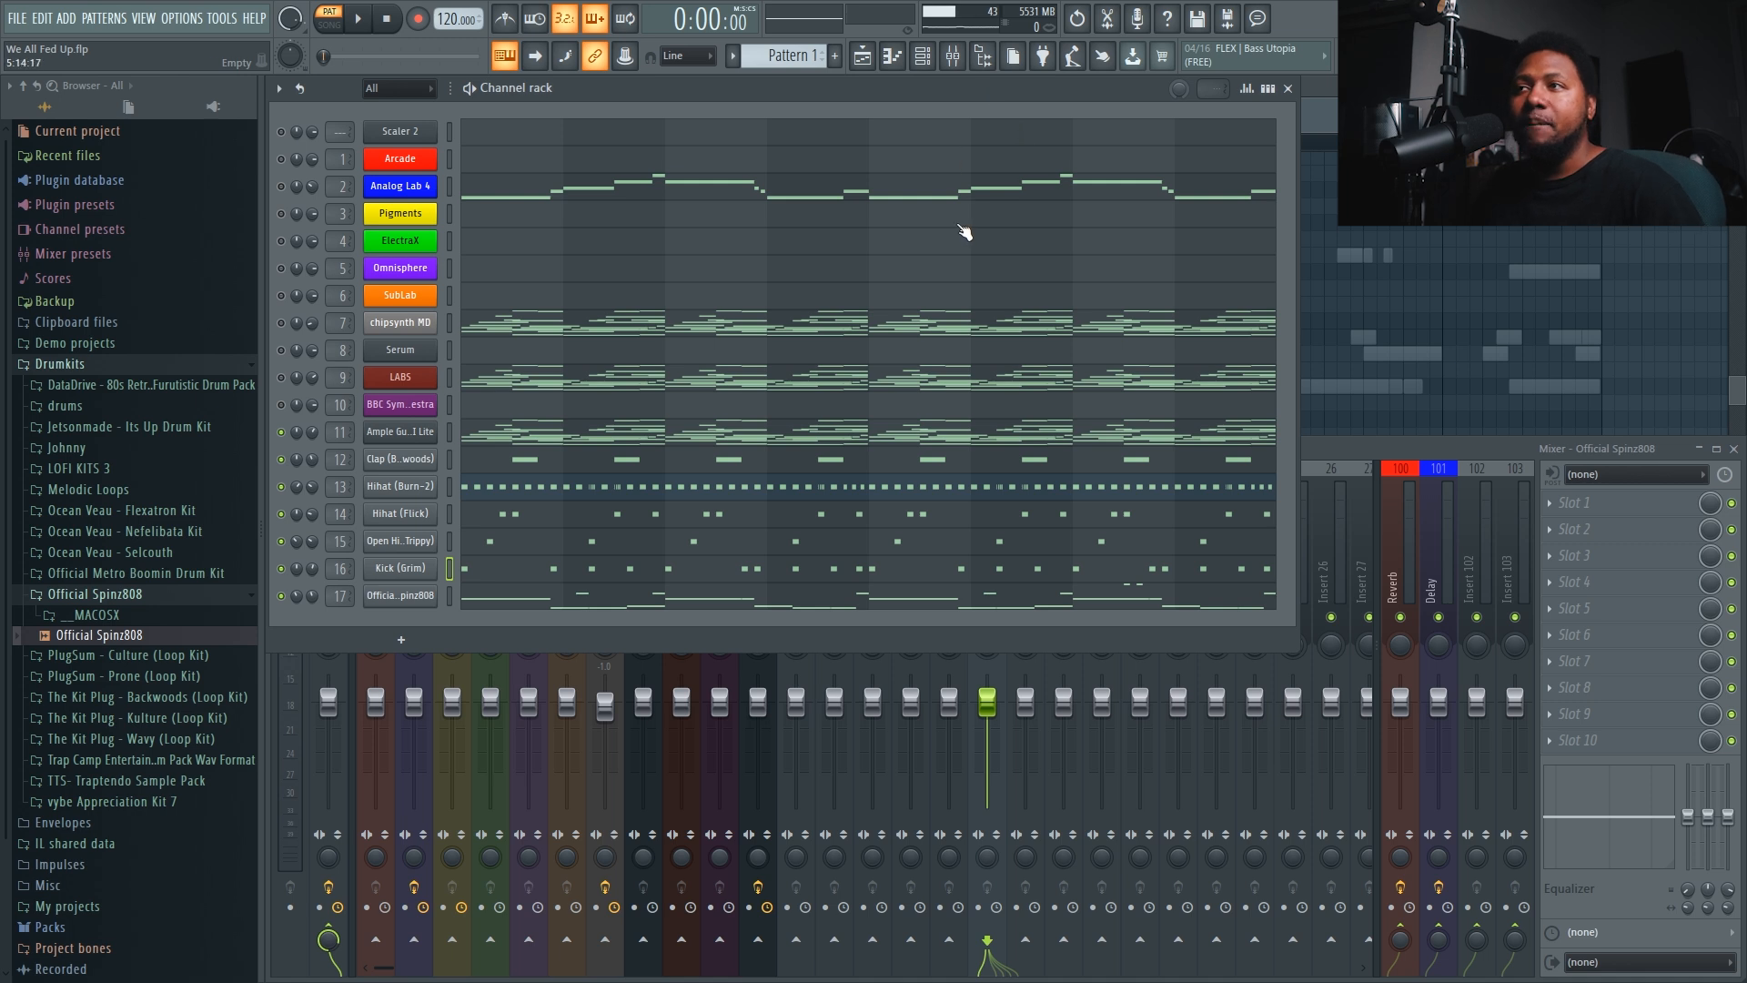
# - Show the Official Spinz808 notes in the piano roll, keep the grid snap at 1/3 beat and audition the pattern
pyautogui.click(624, 597)
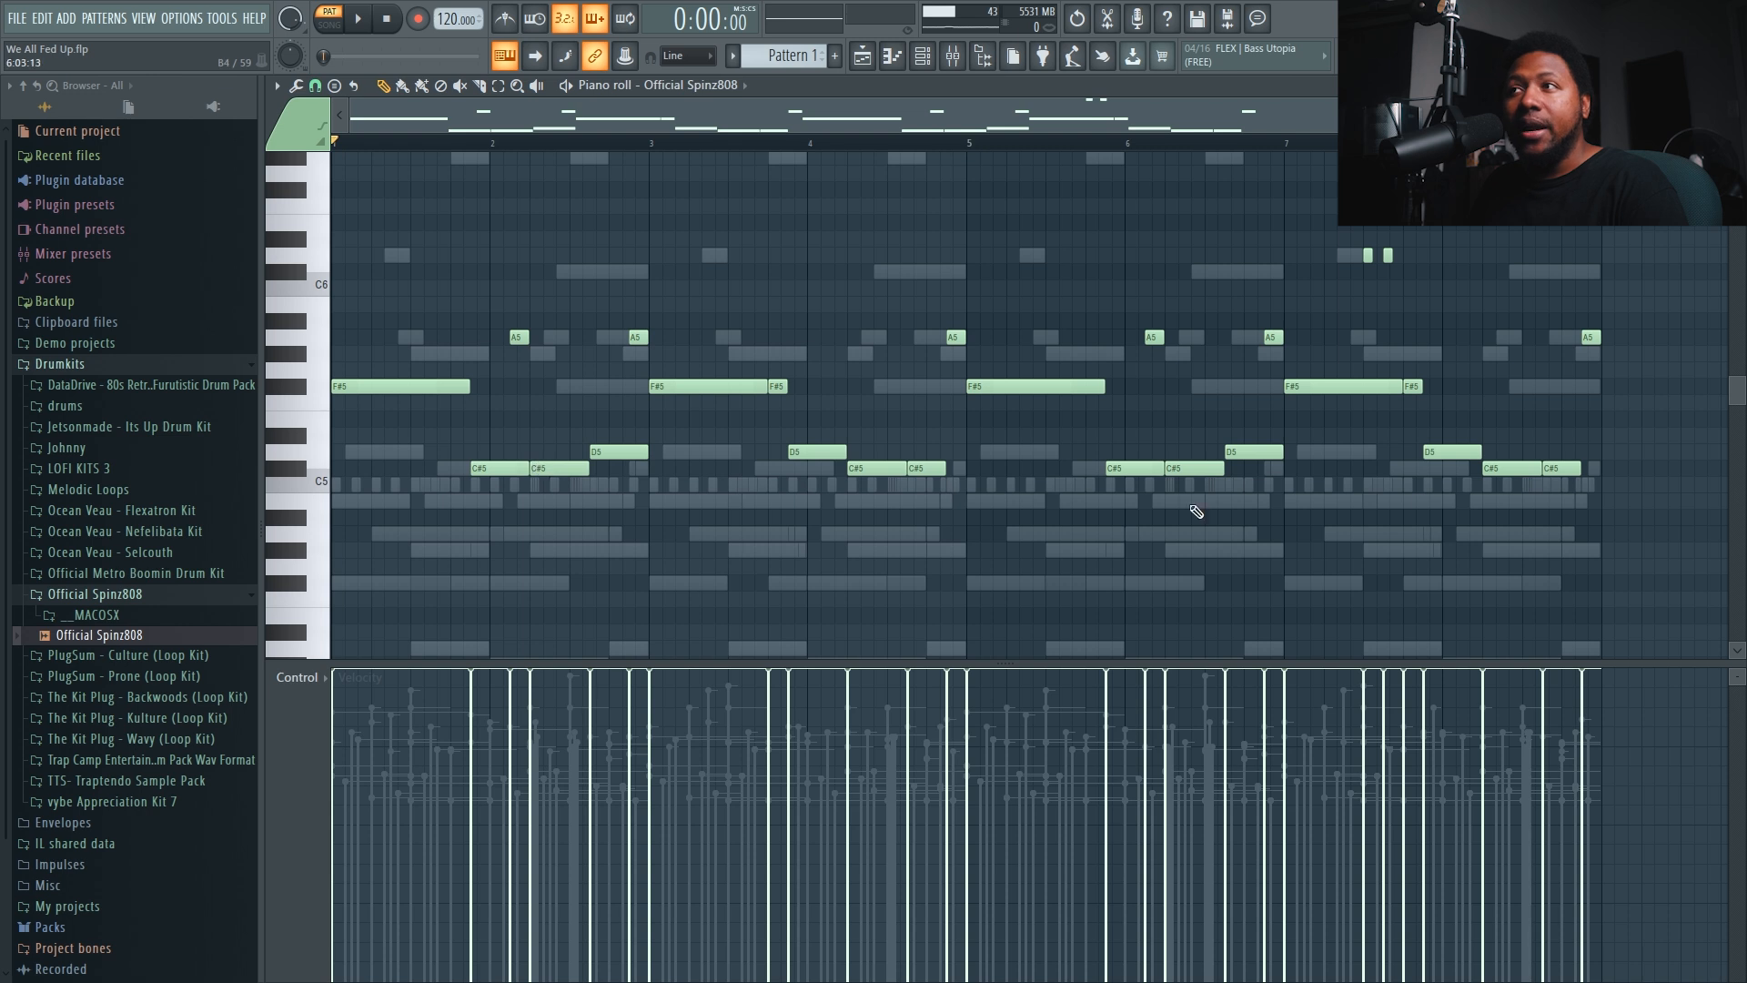
pyautogui.click(315, 86)
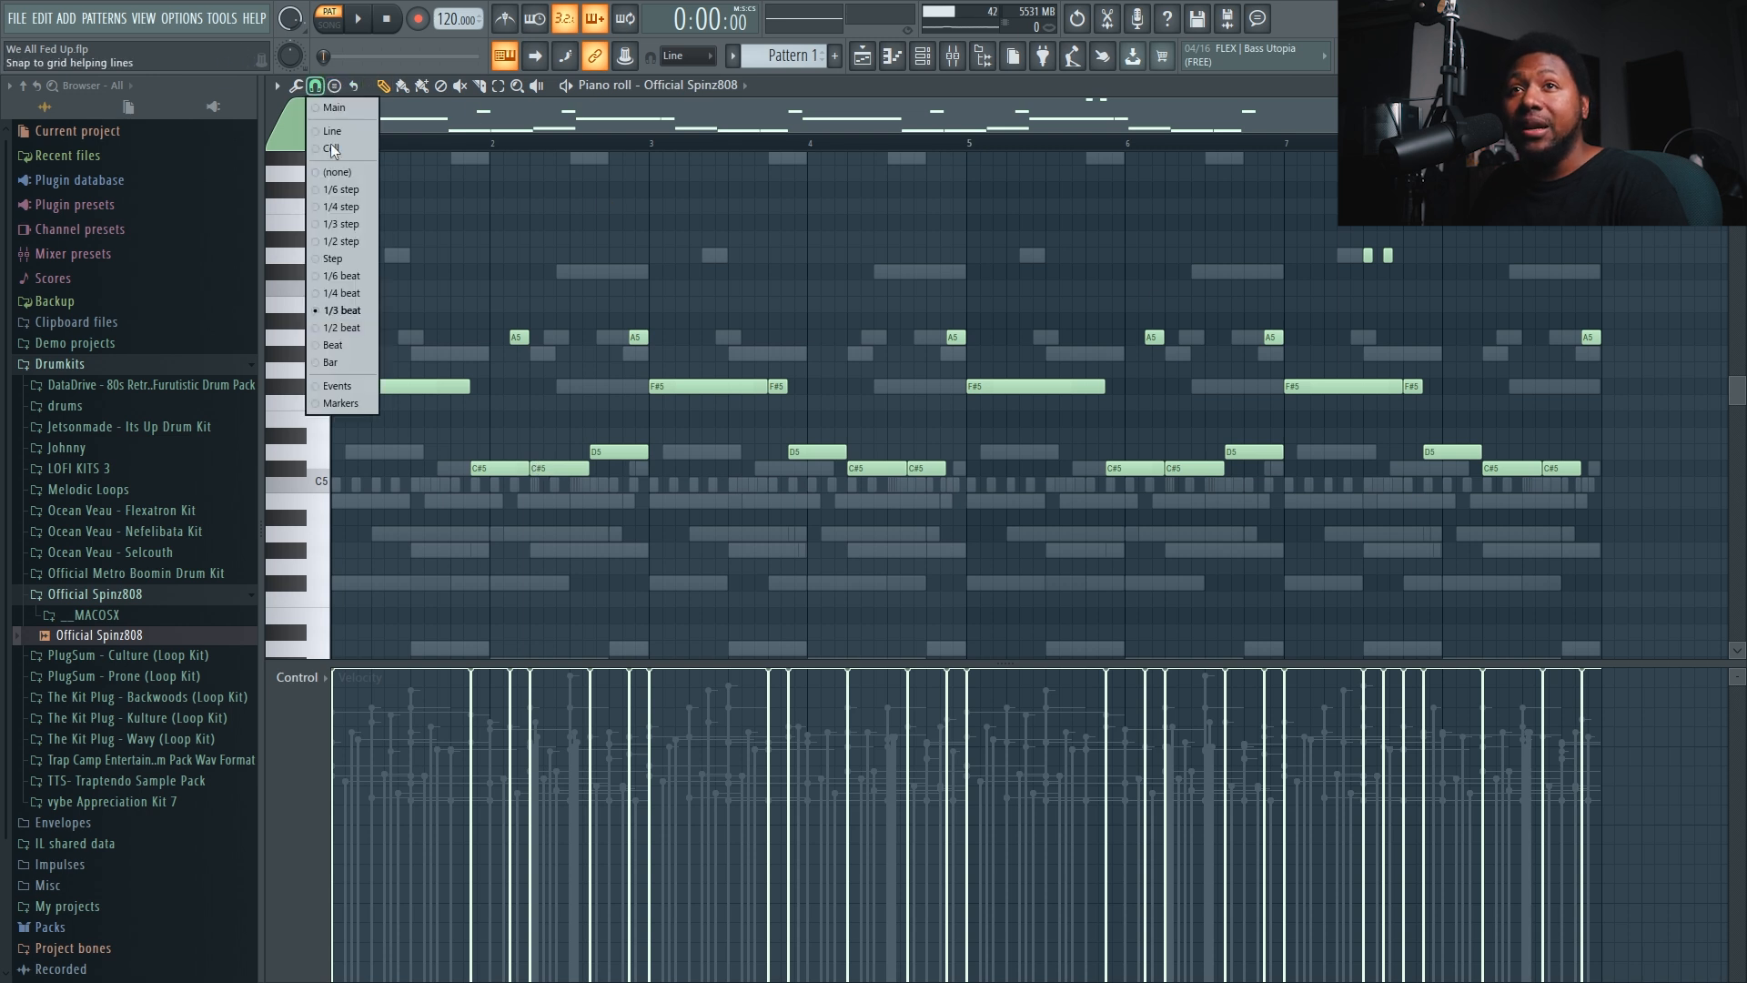
pyautogui.click(352, 310)
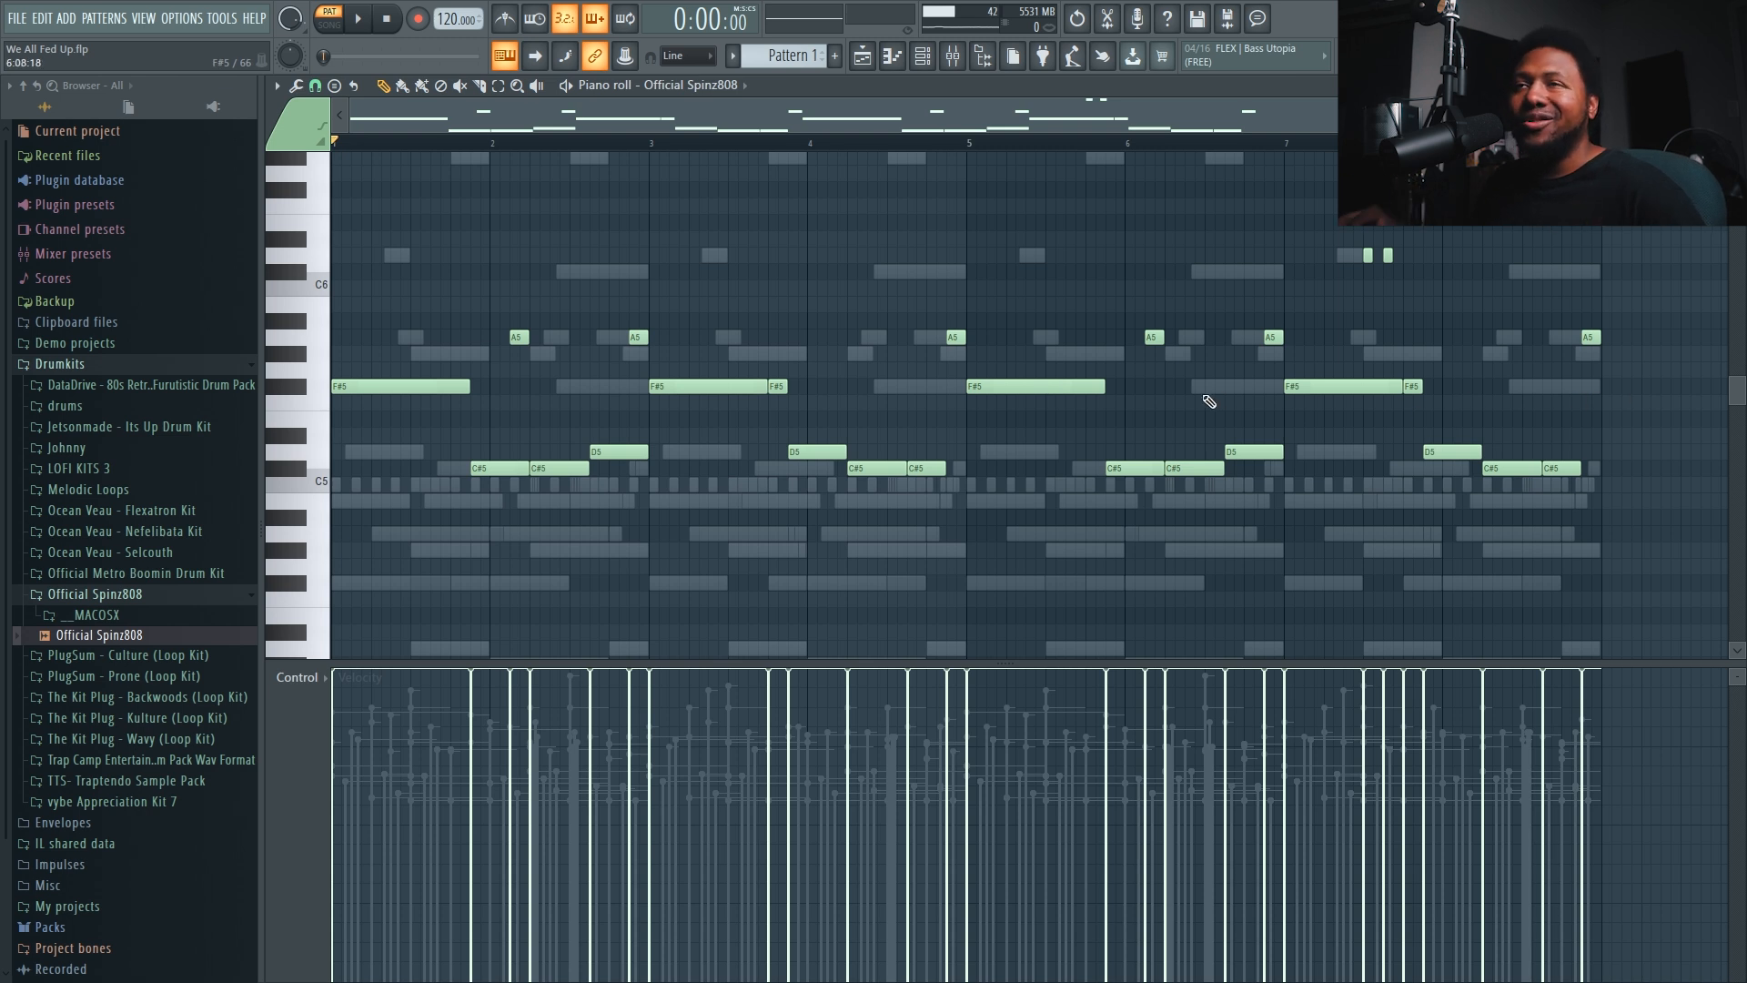
pyautogui.press('space')
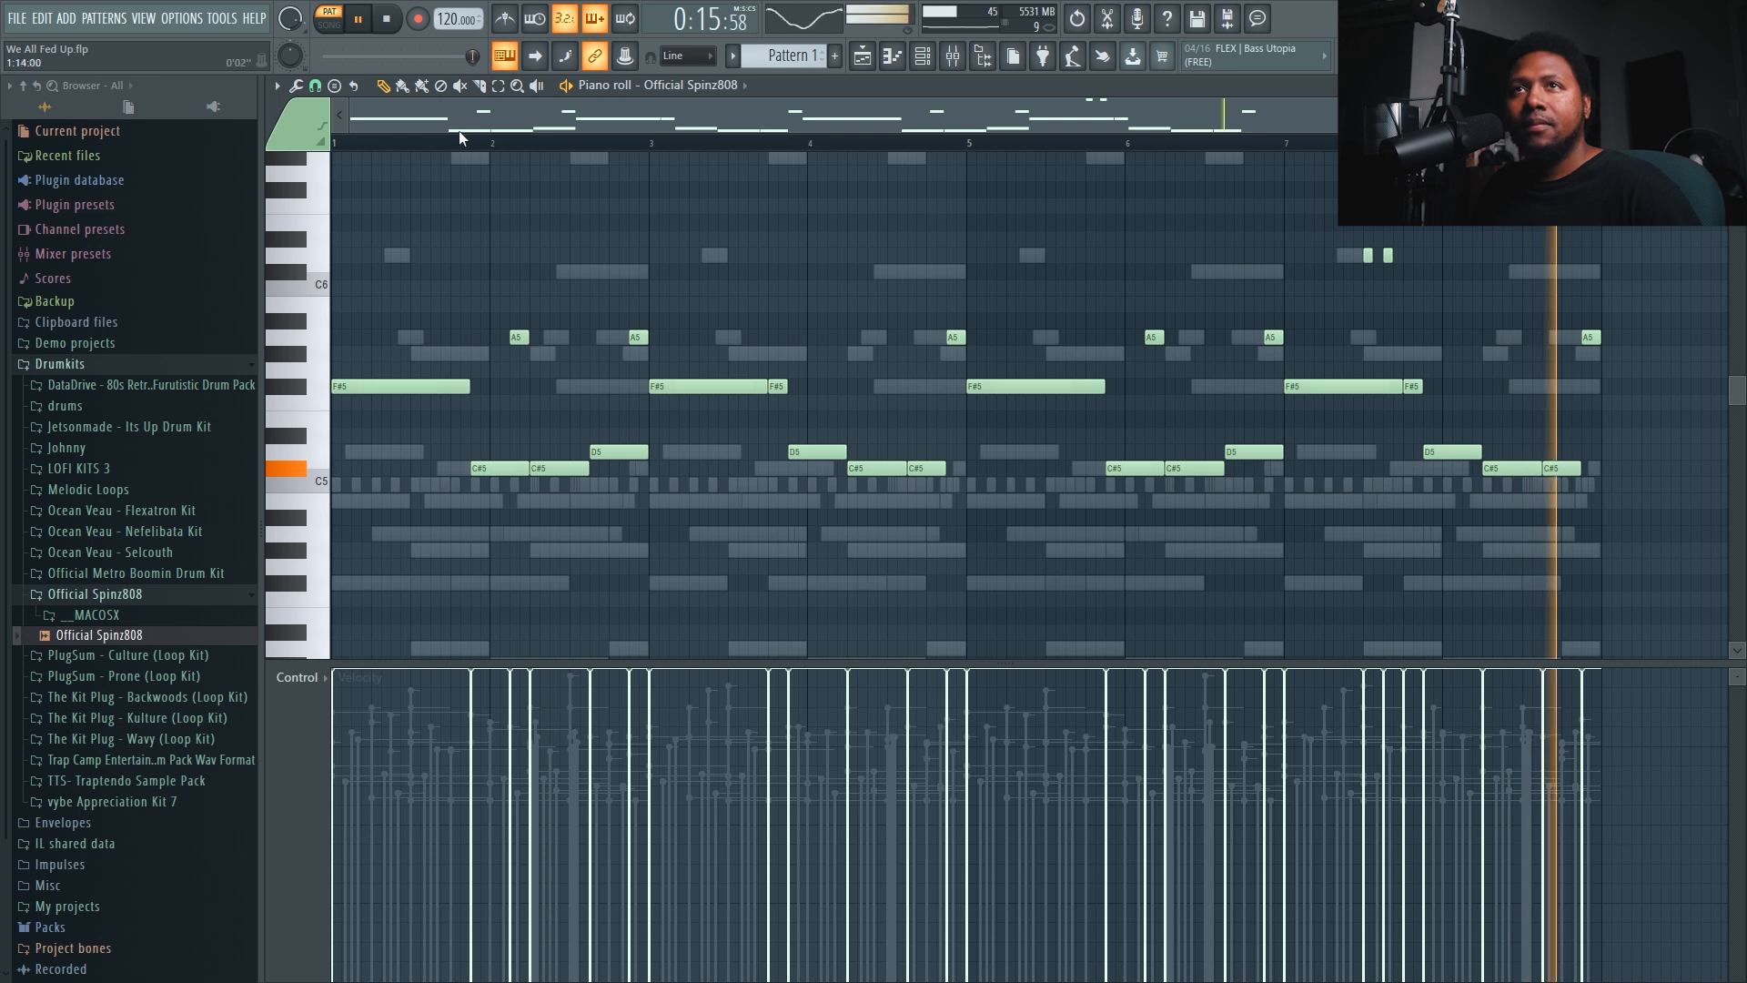
# - Stop the 808 pattern and view the piano roll's grid snap options without changing the snap
pyautogui.press('space')
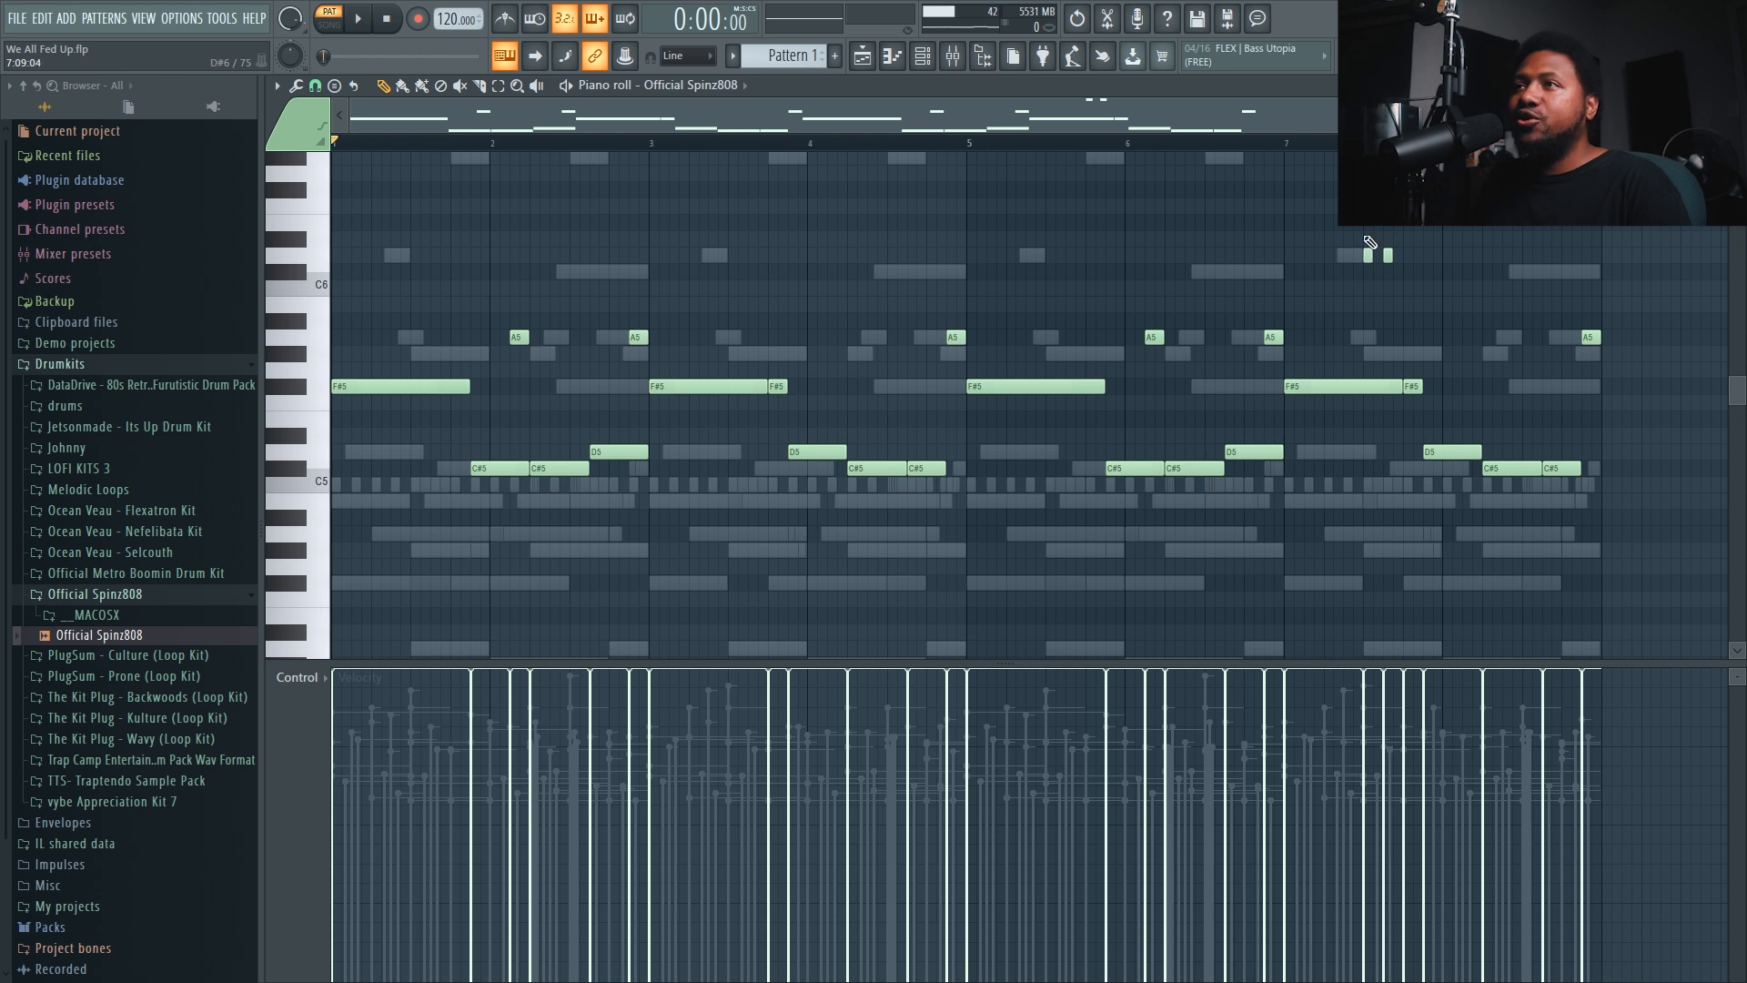
pyautogui.click(315, 84)
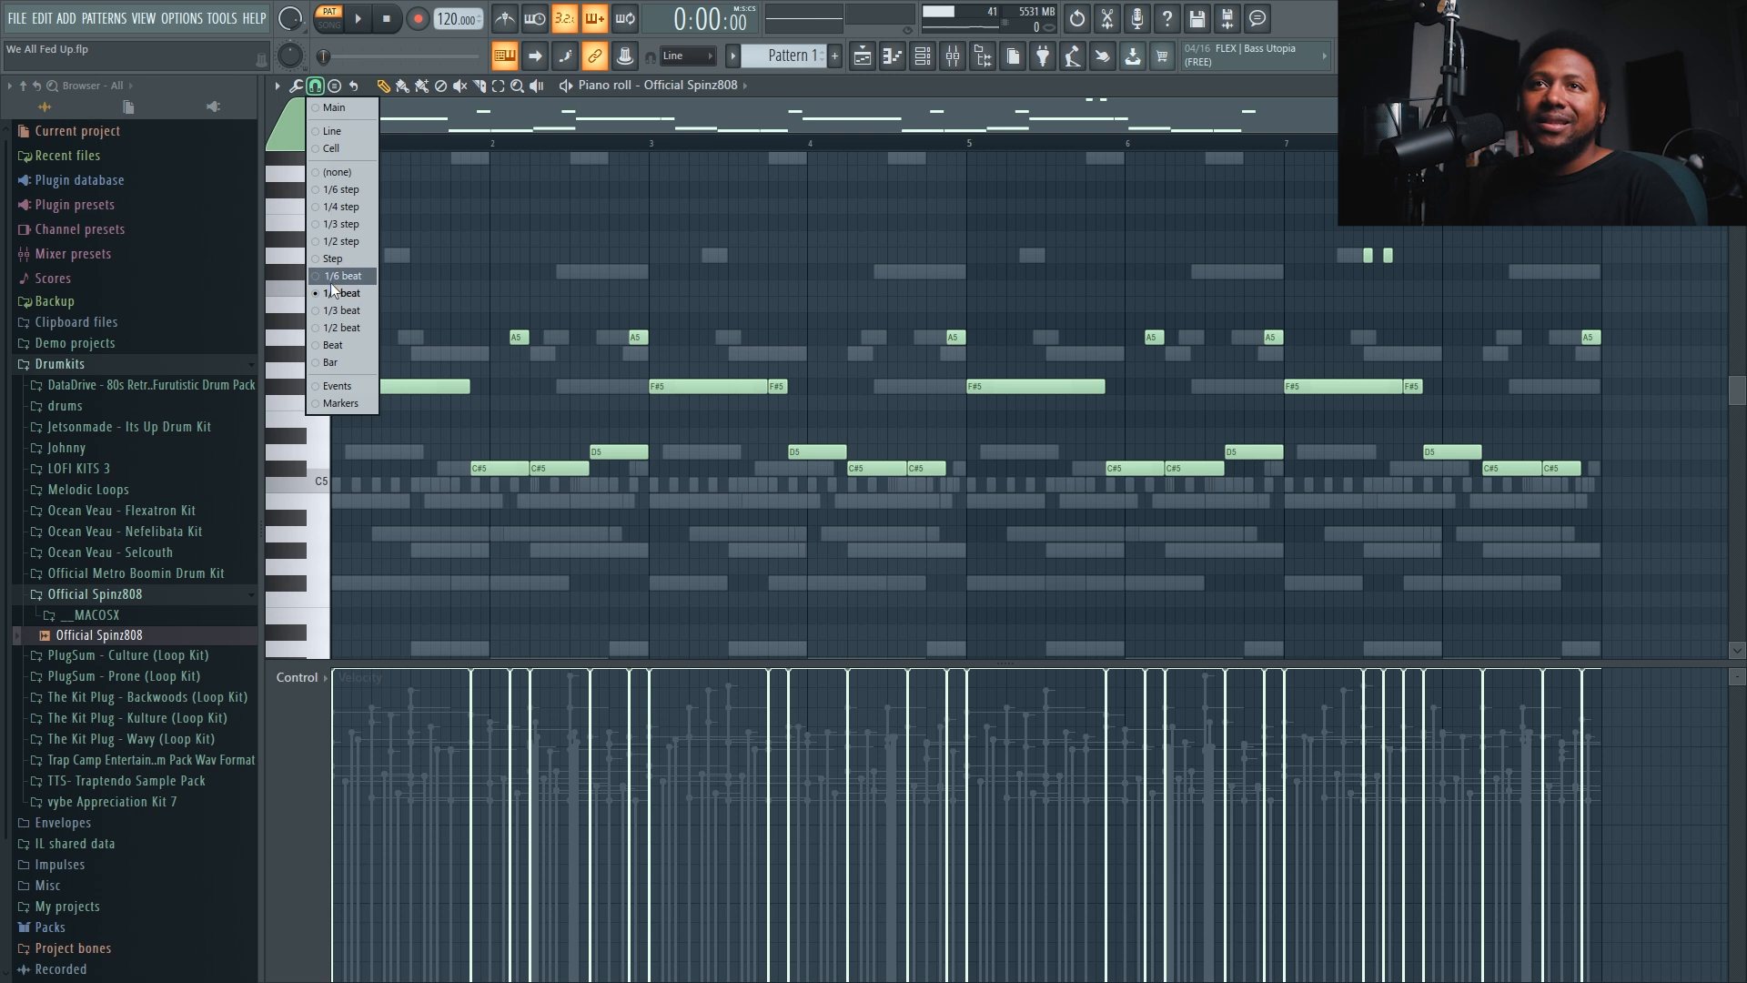
pyautogui.click(853, 83)
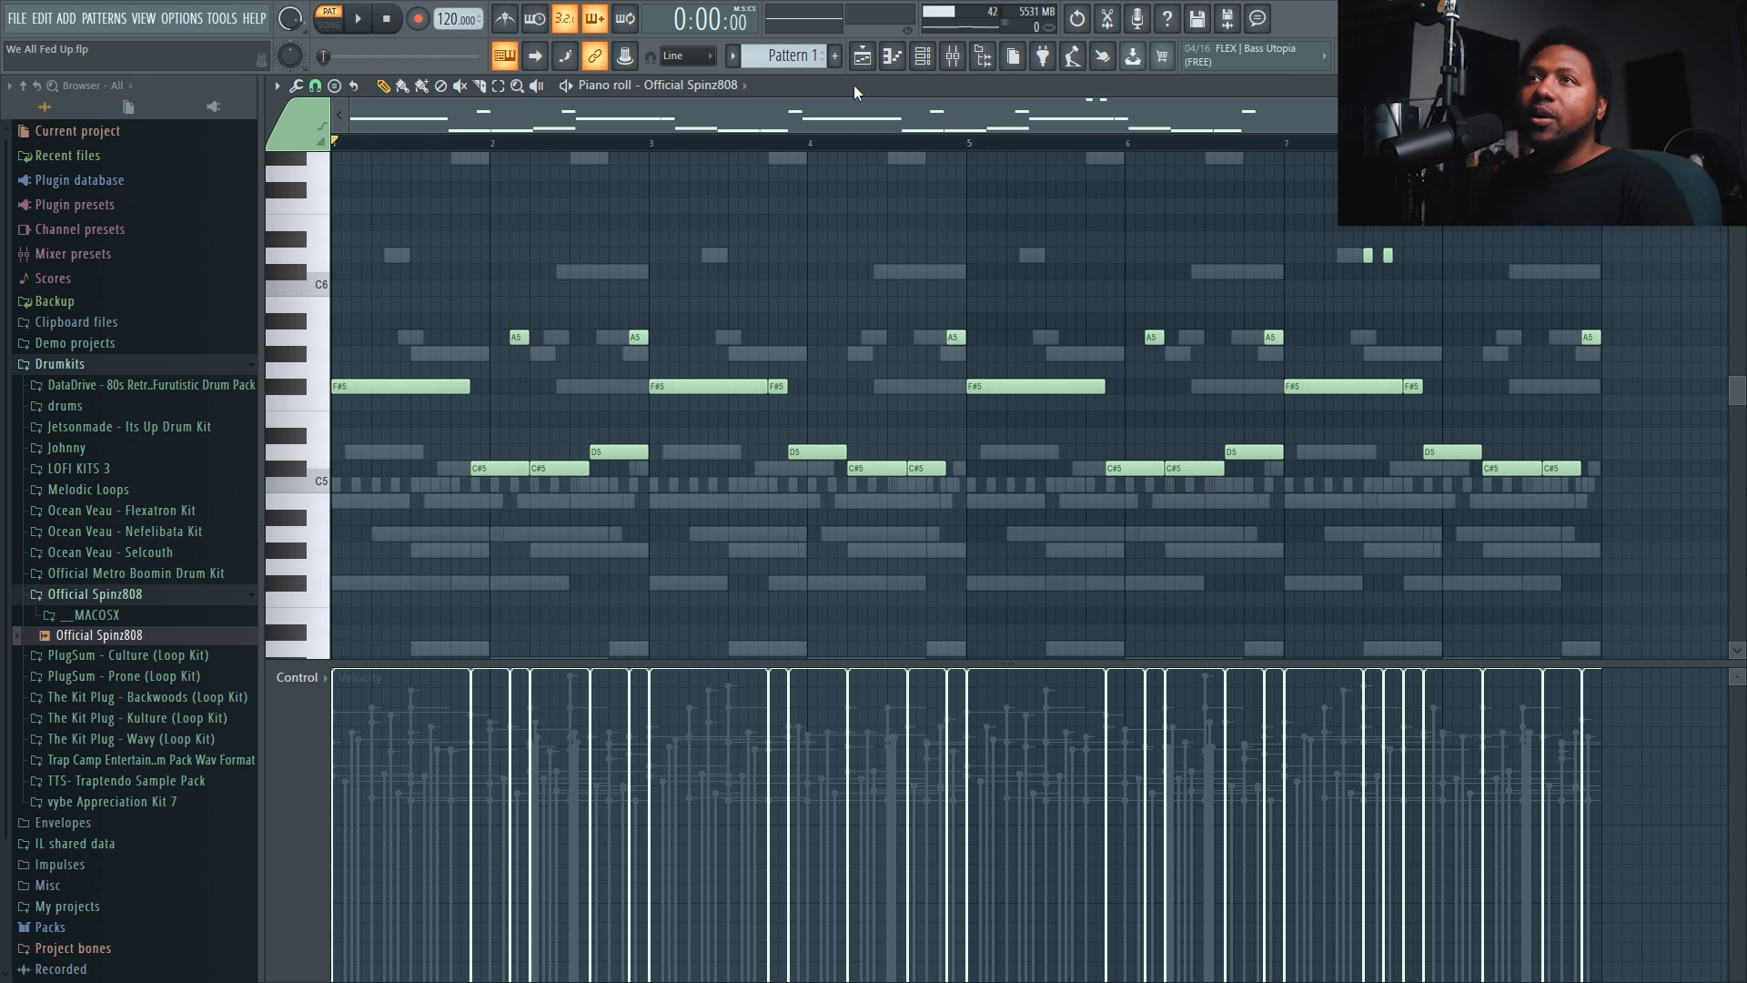
# - Return to the channel rack and unmute all channels so every melody and drum layer is active
pyautogui.click(923, 59)
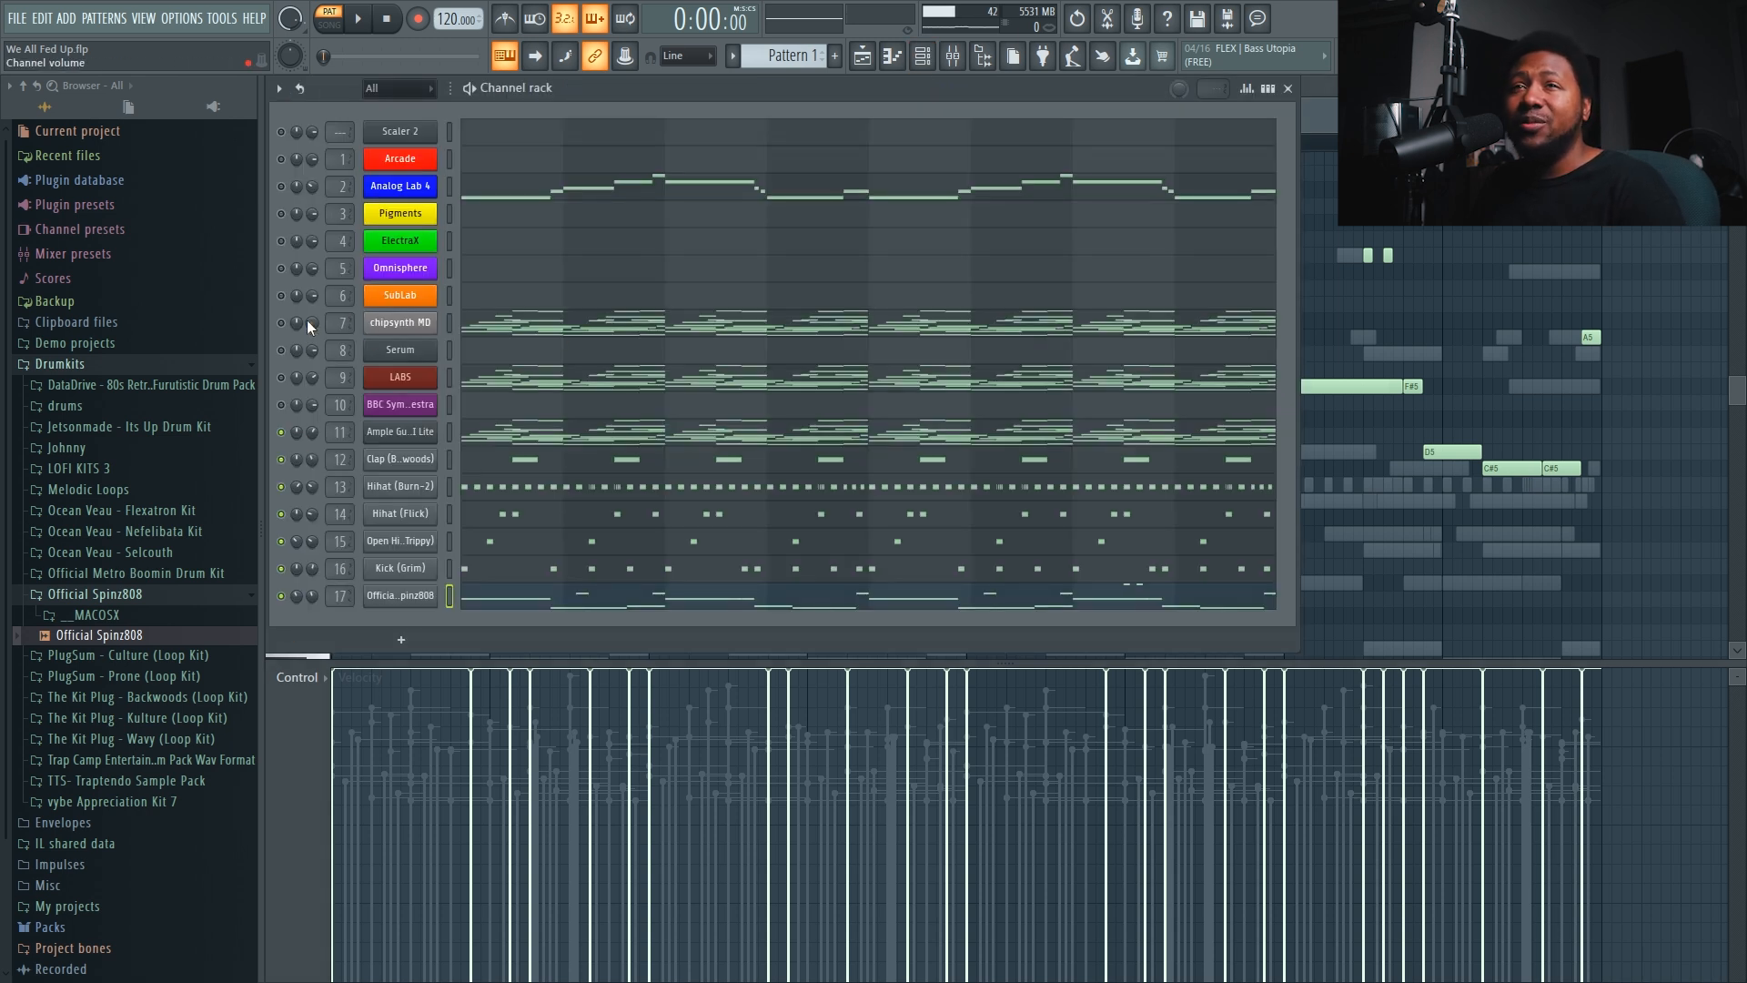
pyautogui.rightClick(288, 429)
pyautogui.click(297, 436)
pyautogui.rightClick(287, 433)
pyautogui.click(296, 436)
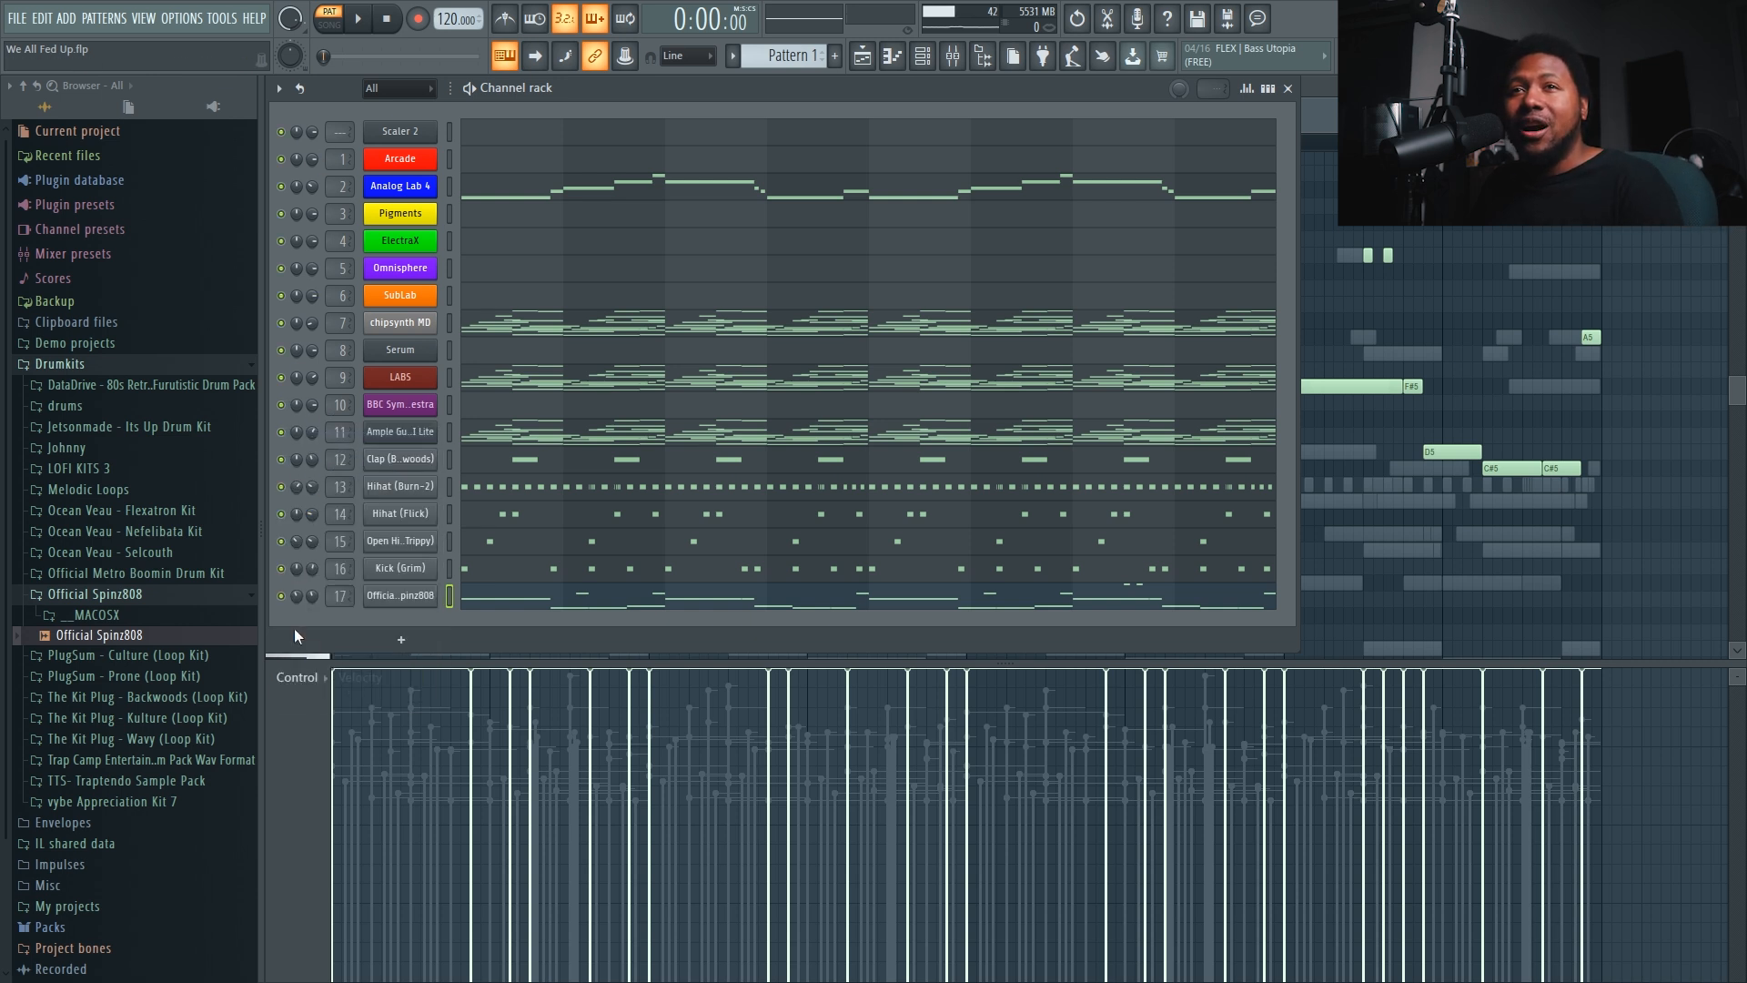
# - Select the Master track in the mixer and inspect its IMPusher Stereo and Ozone 9 Imager effects, closing each one
pyautogui.click(952, 55)
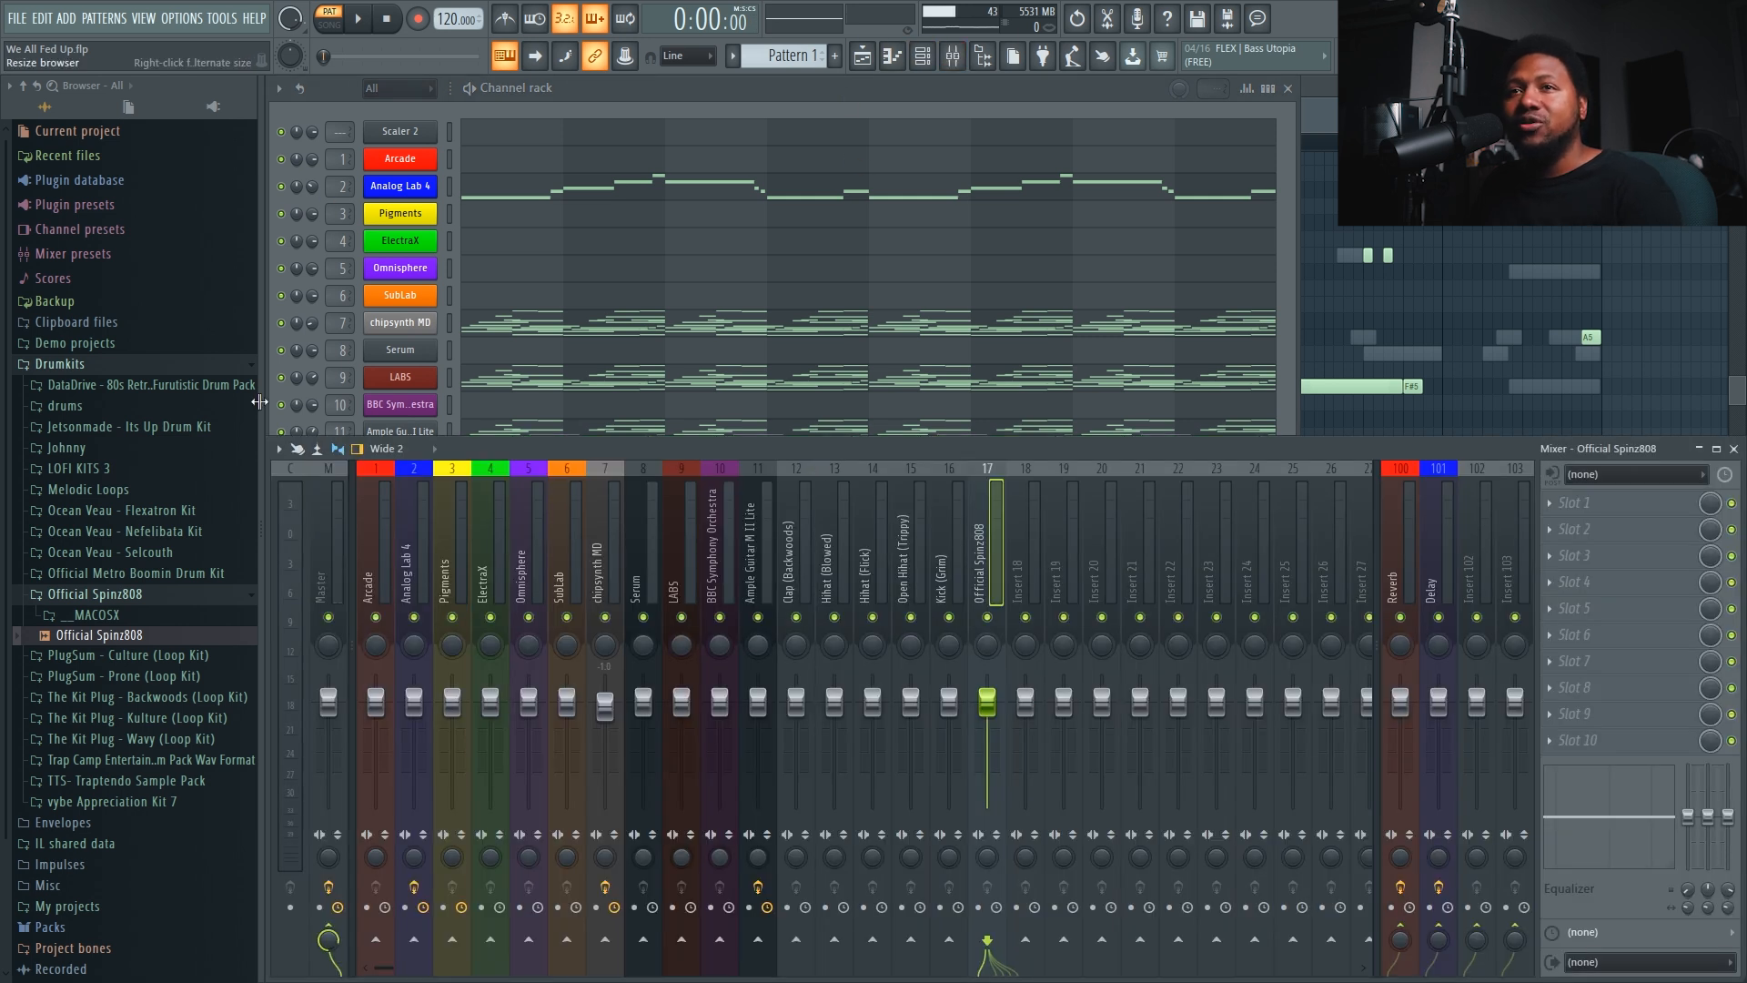
pyautogui.click(332, 553)
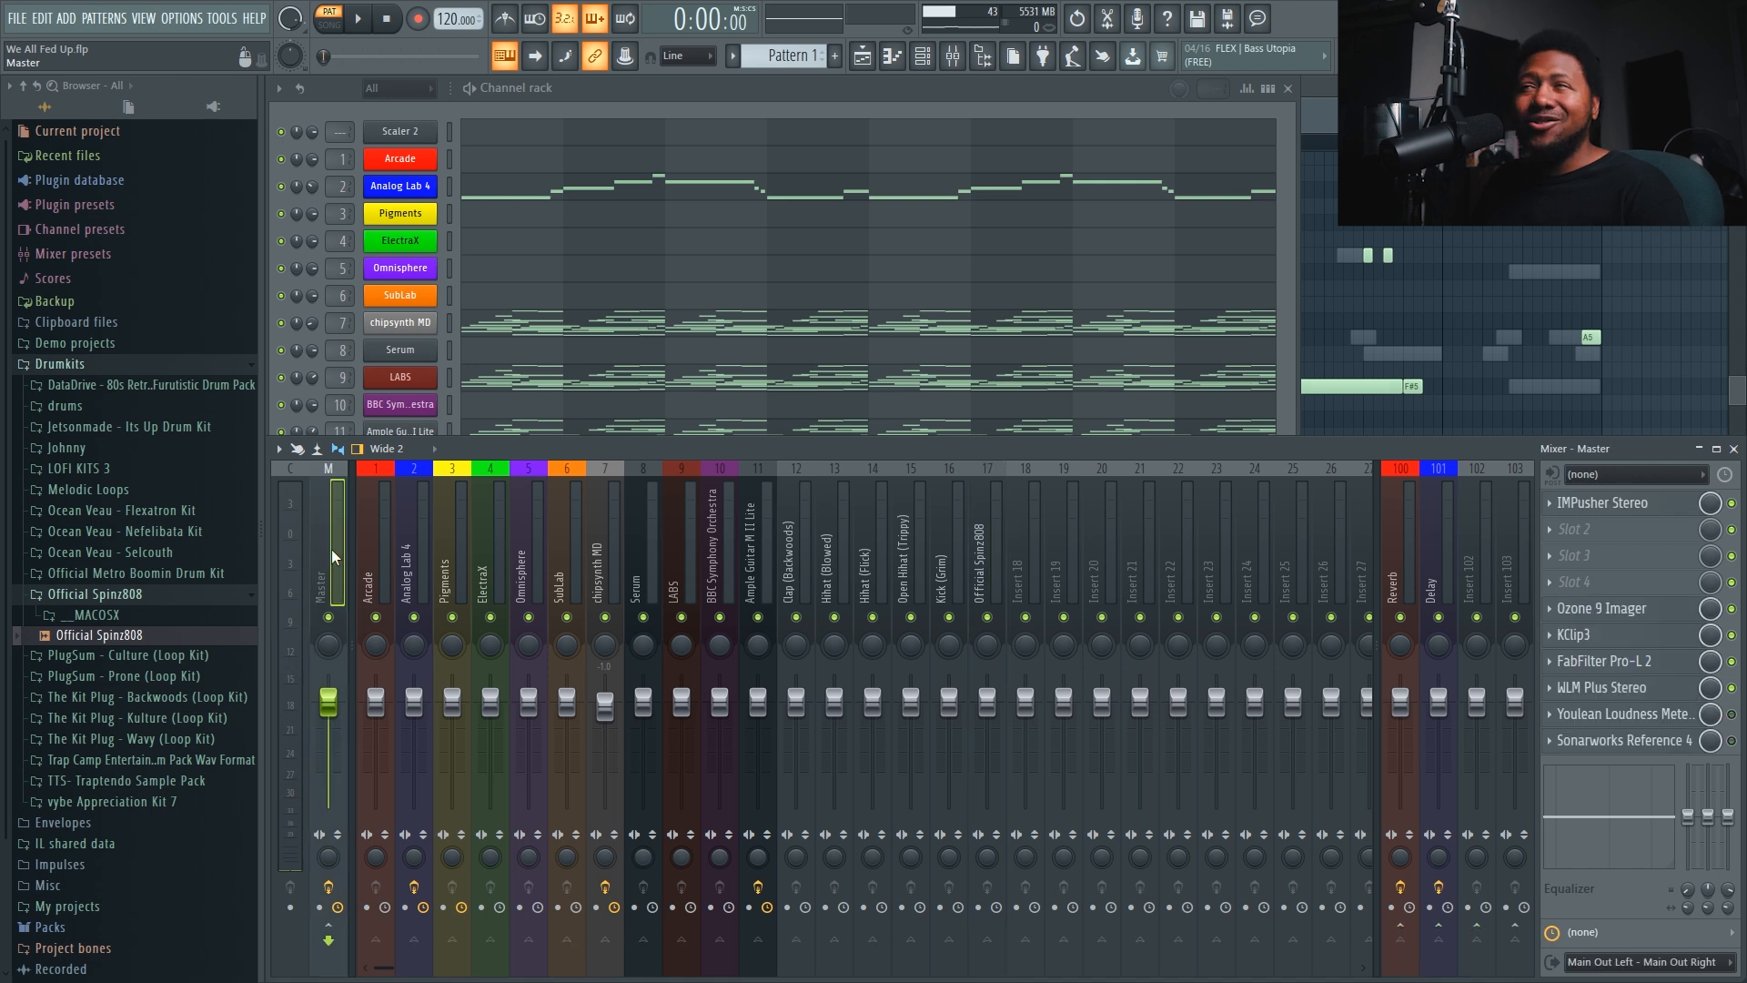
pyautogui.click(1606, 505)
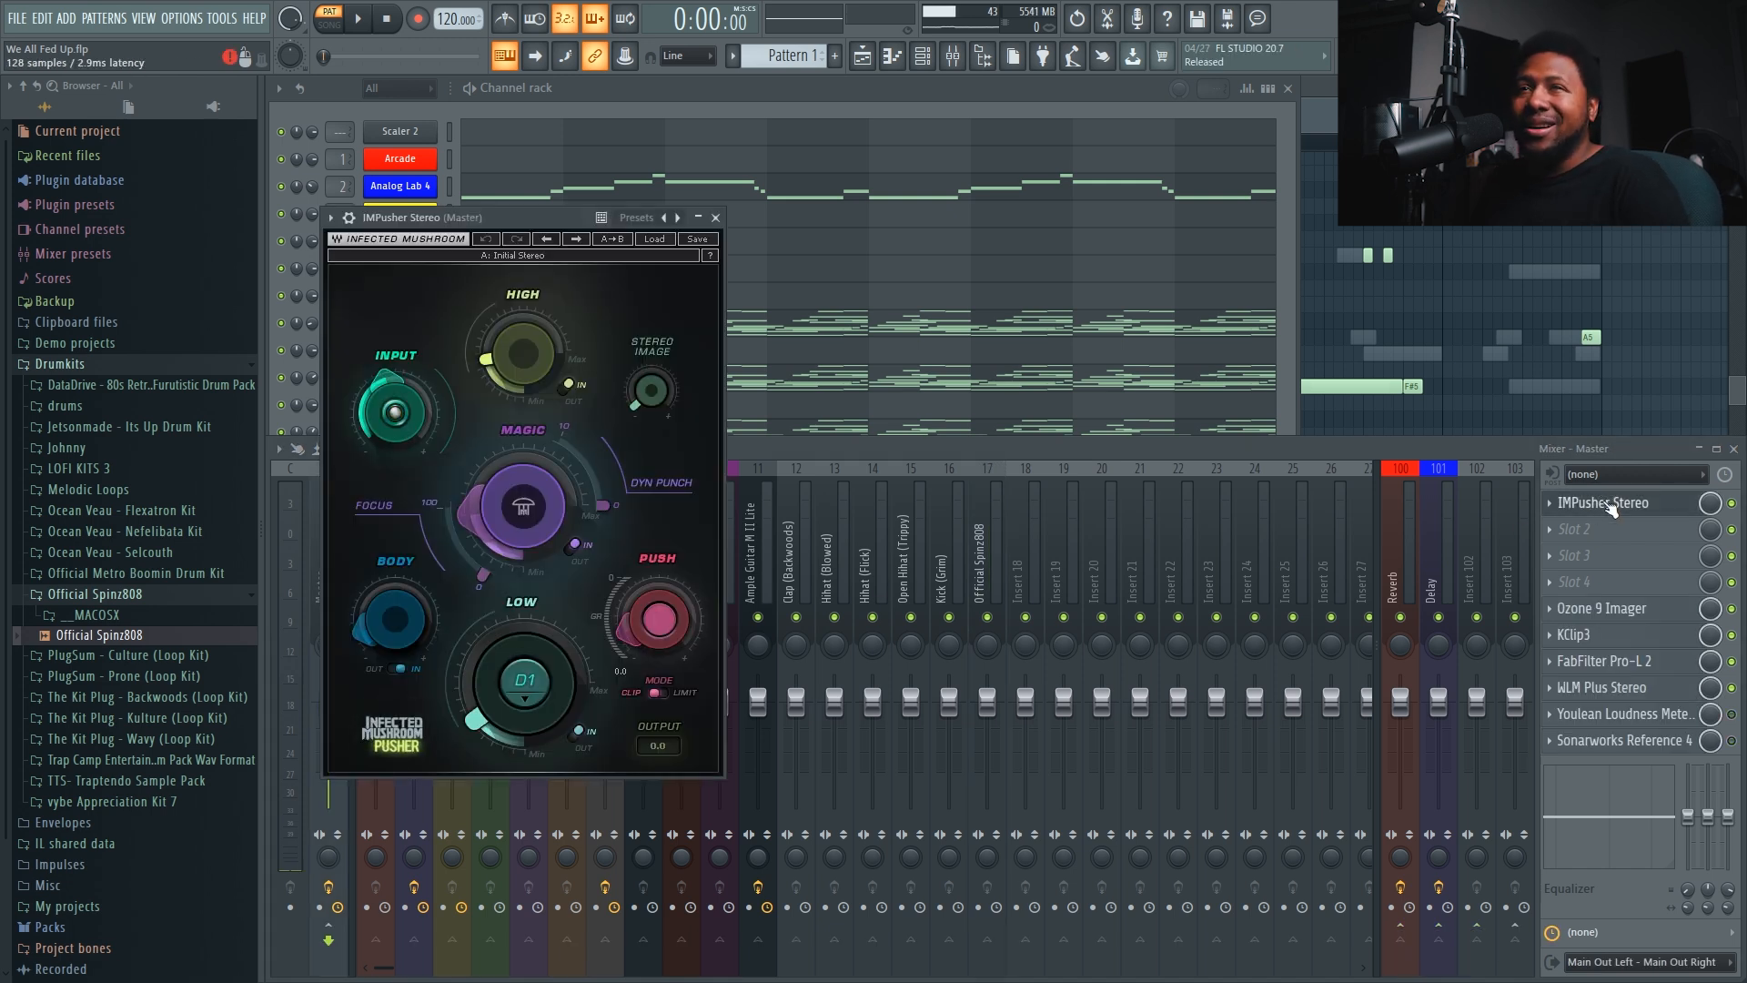
pyautogui.click(1608, 505)
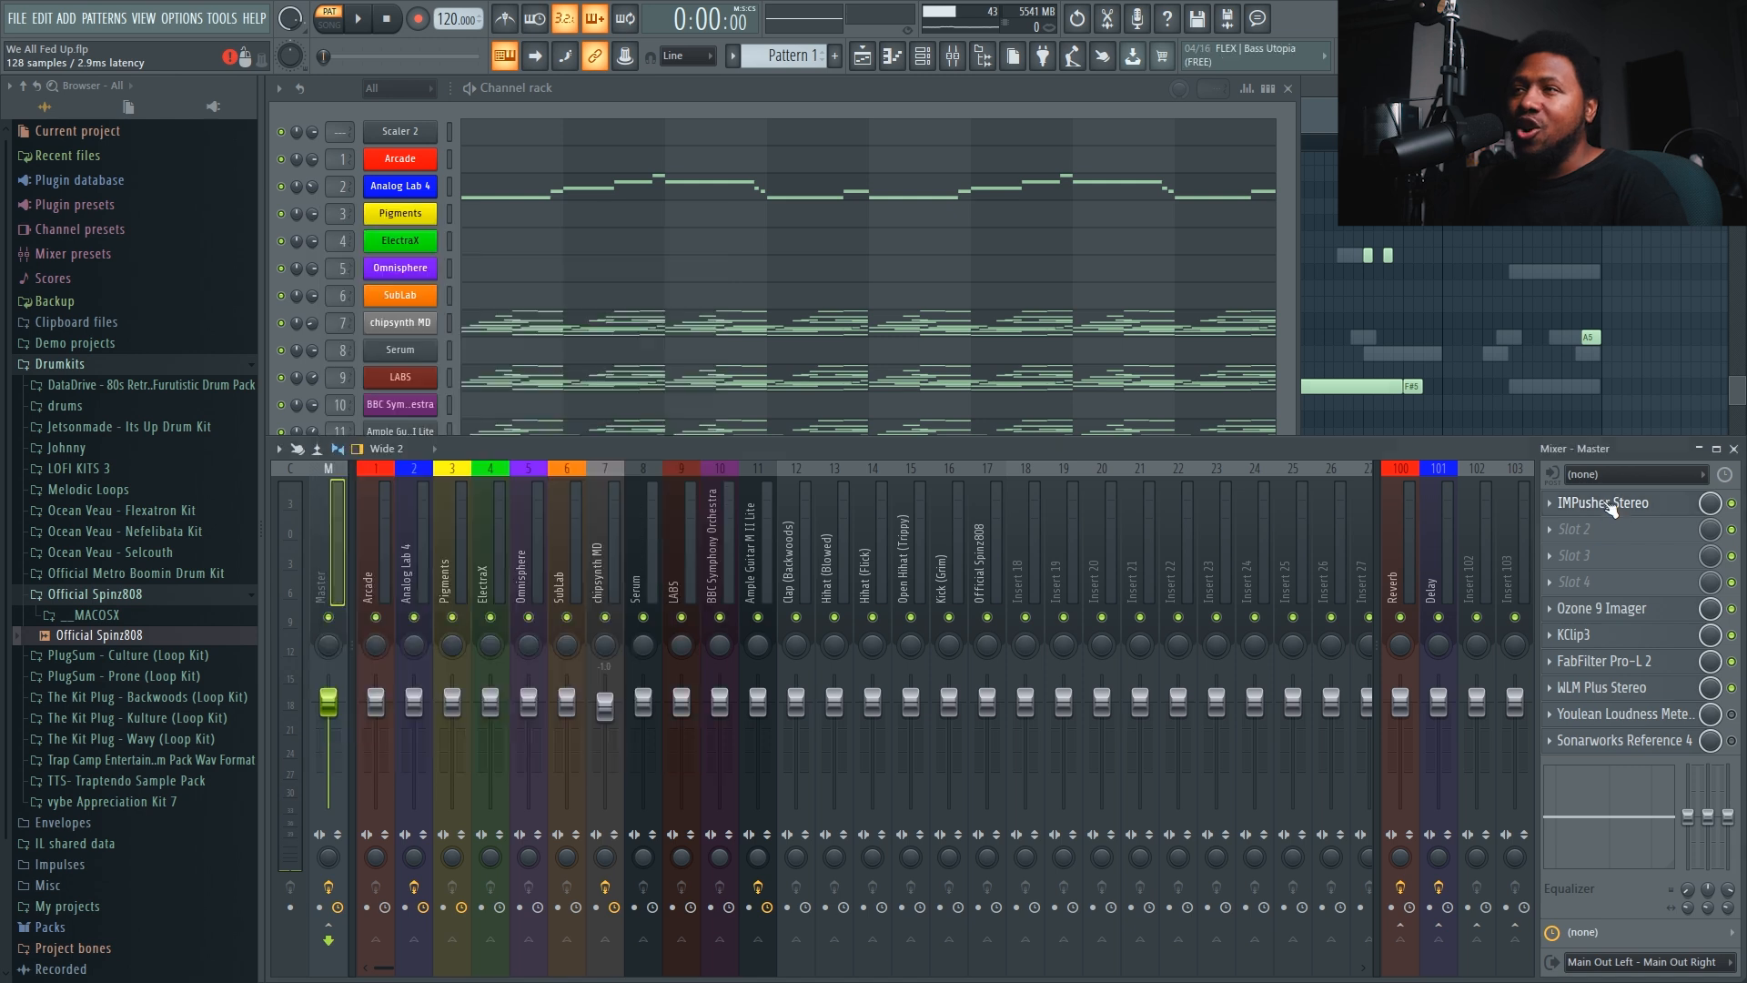
pyautogui.click(1612, 611)
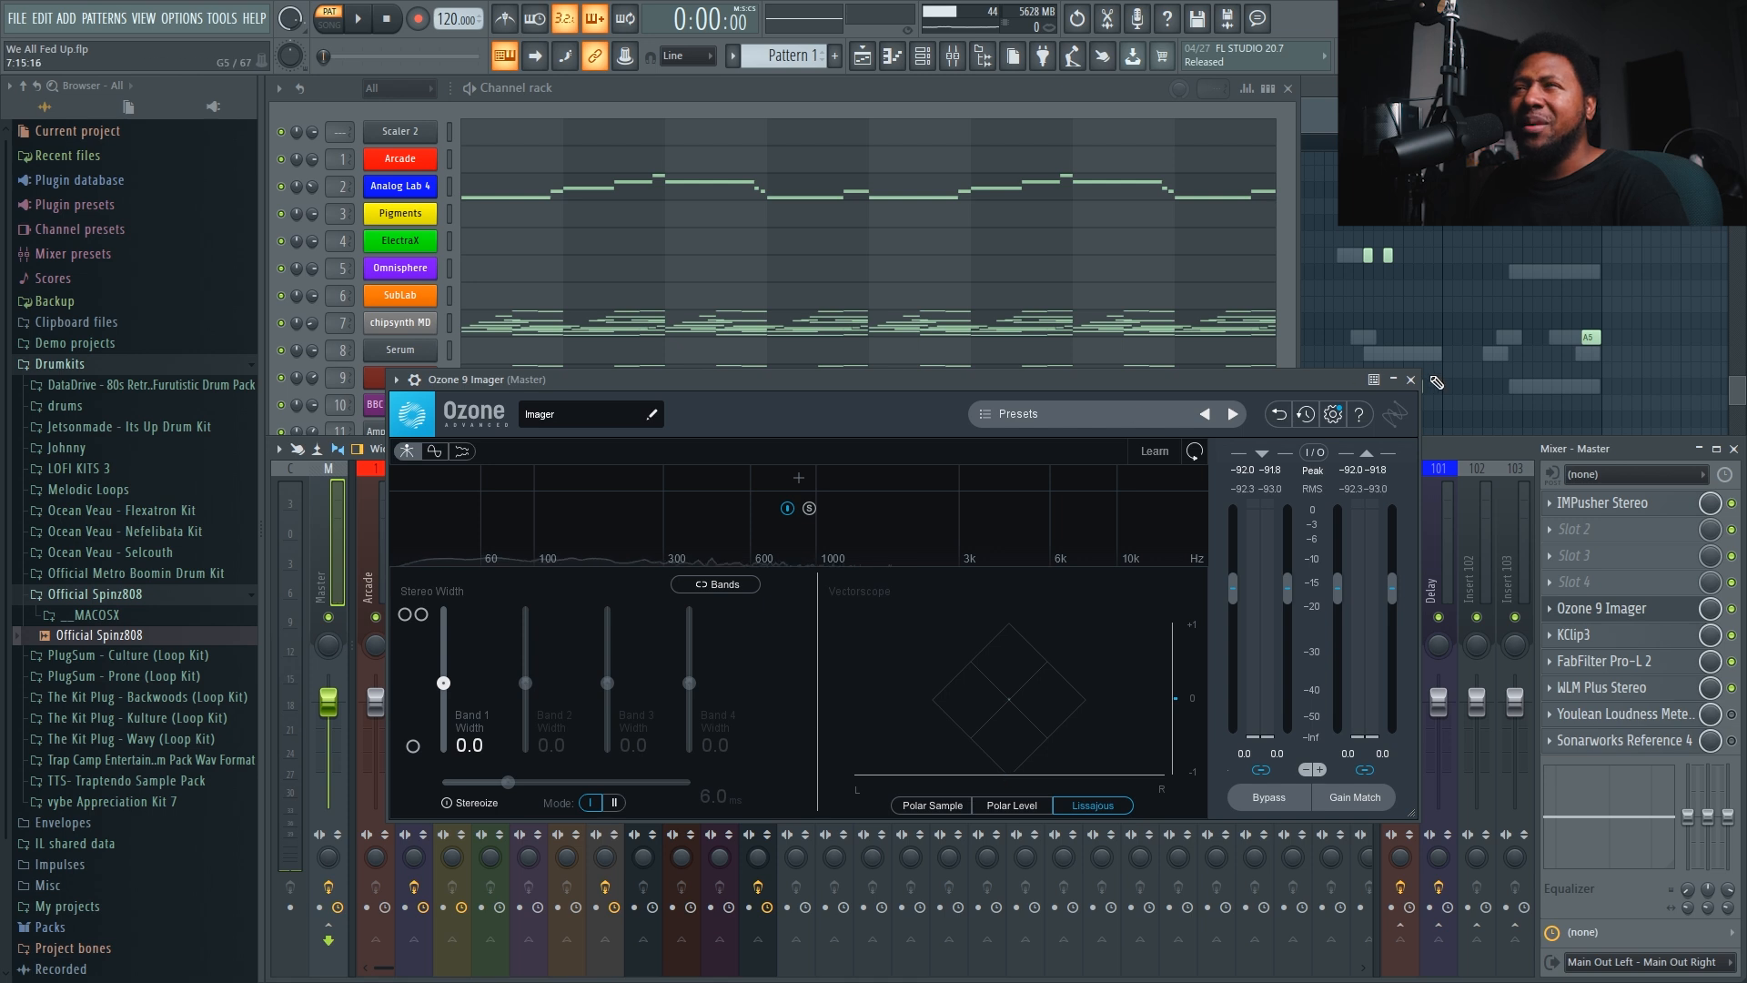
pyautogui.click(1411, 380)
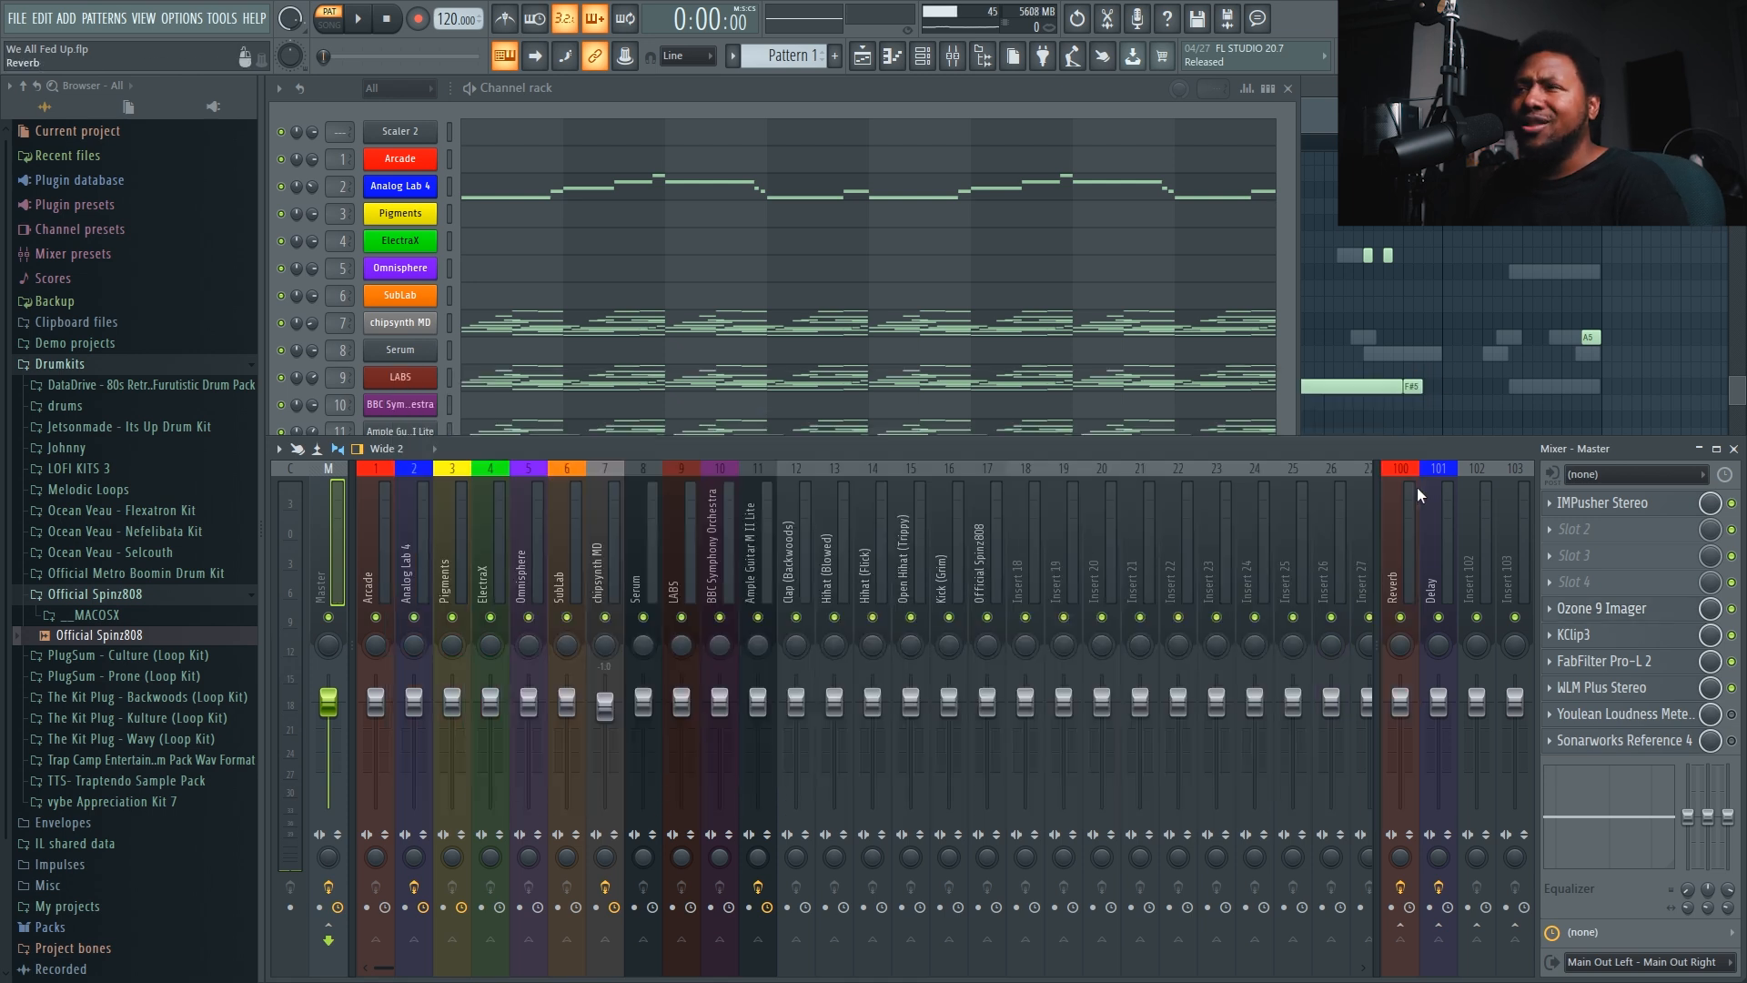
# - Inspect the Master track's KClip3 clipper and FabFilter Pro-L 2 limiter settings, closing each plugin
pyautogui.click(1583, 634)
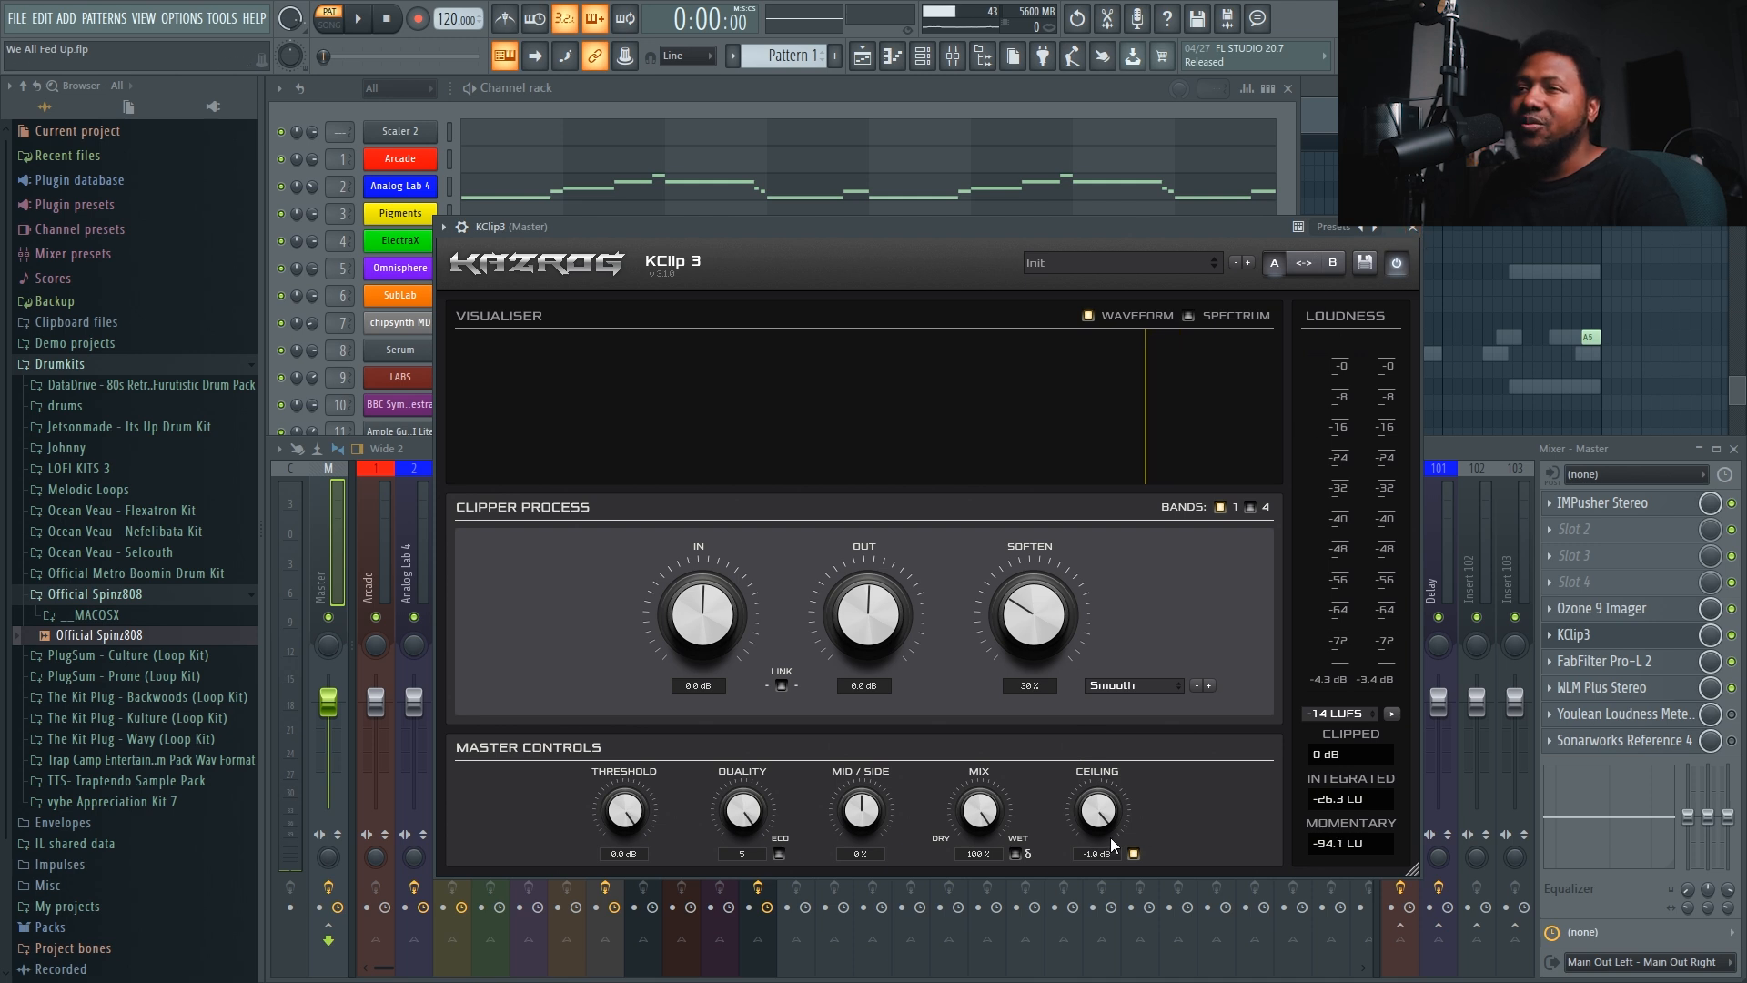
pyautogui.click(1412, 226)
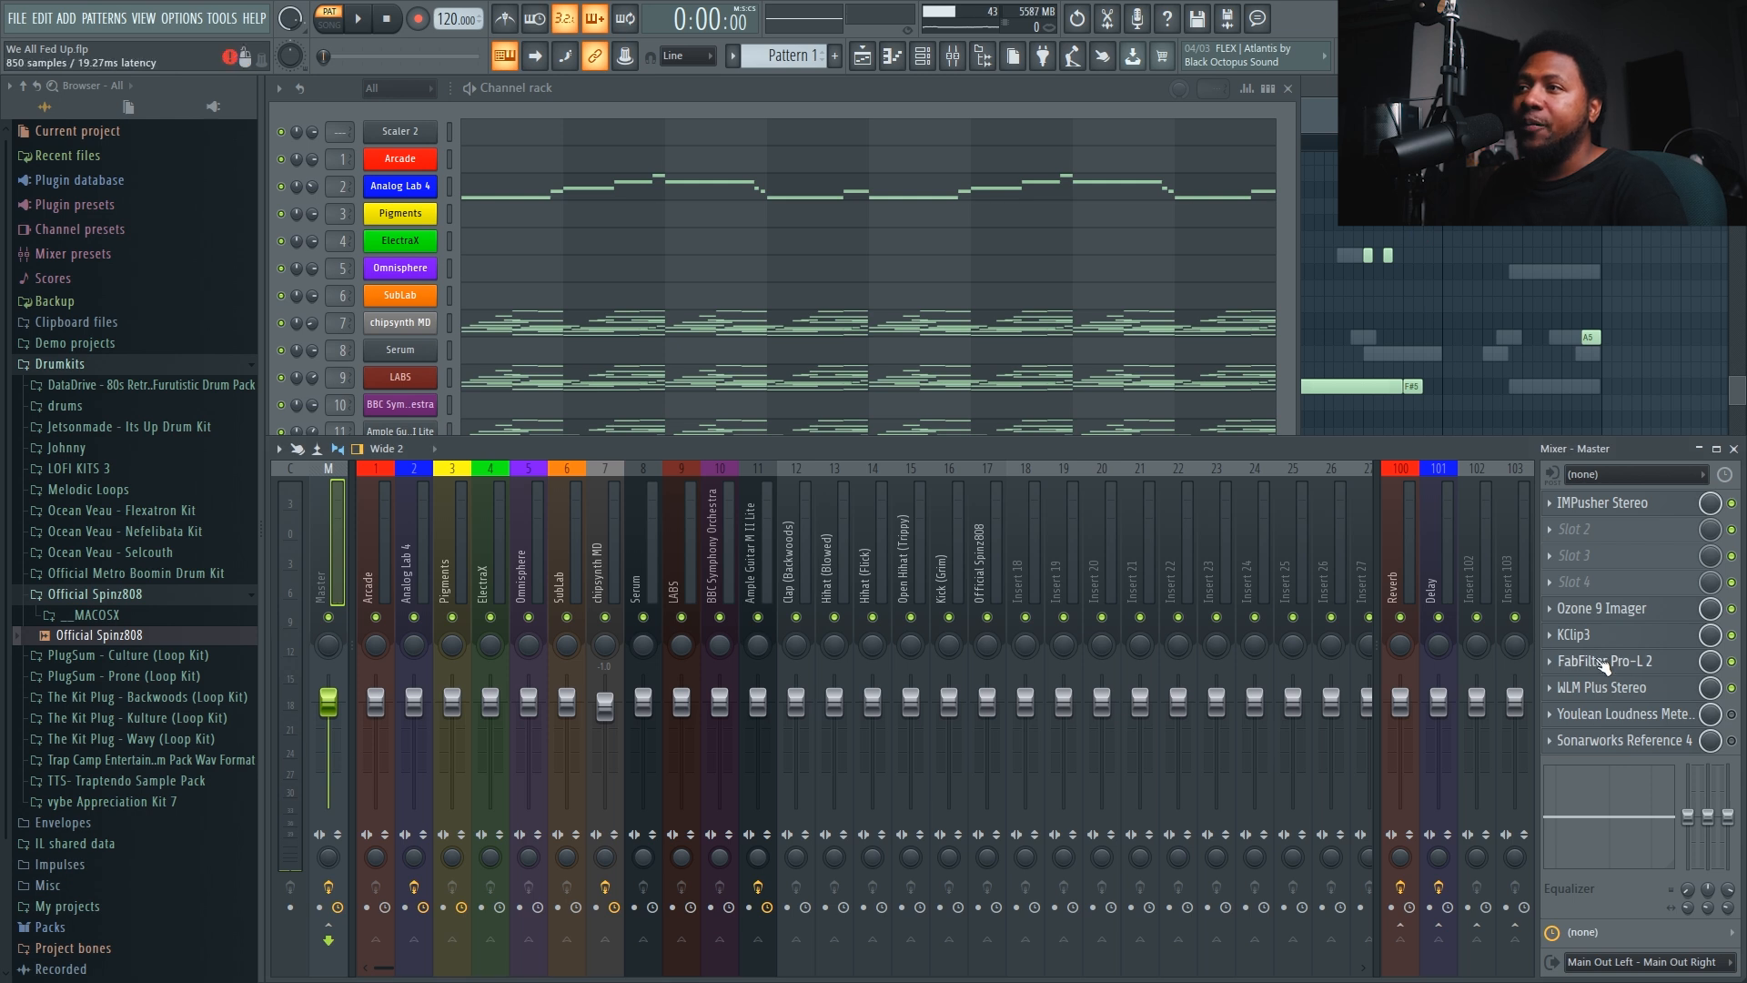
pyautogui.click(1603, 661)
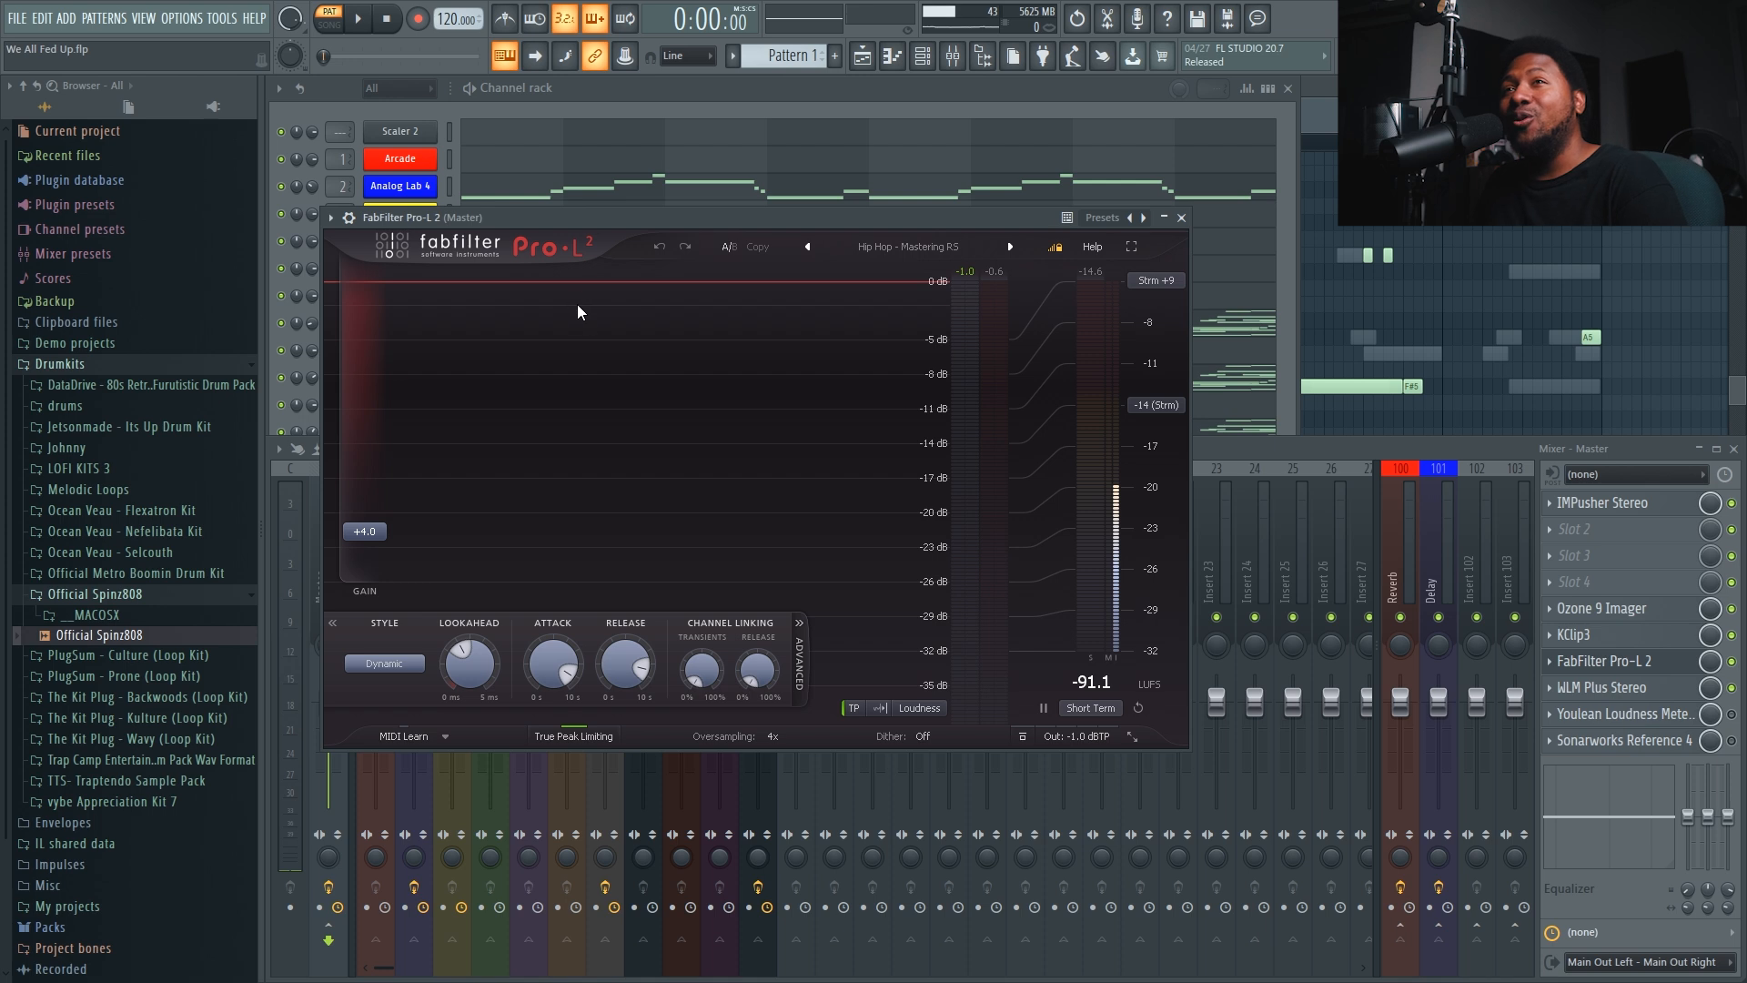
pyautogui.click(1181, 218)
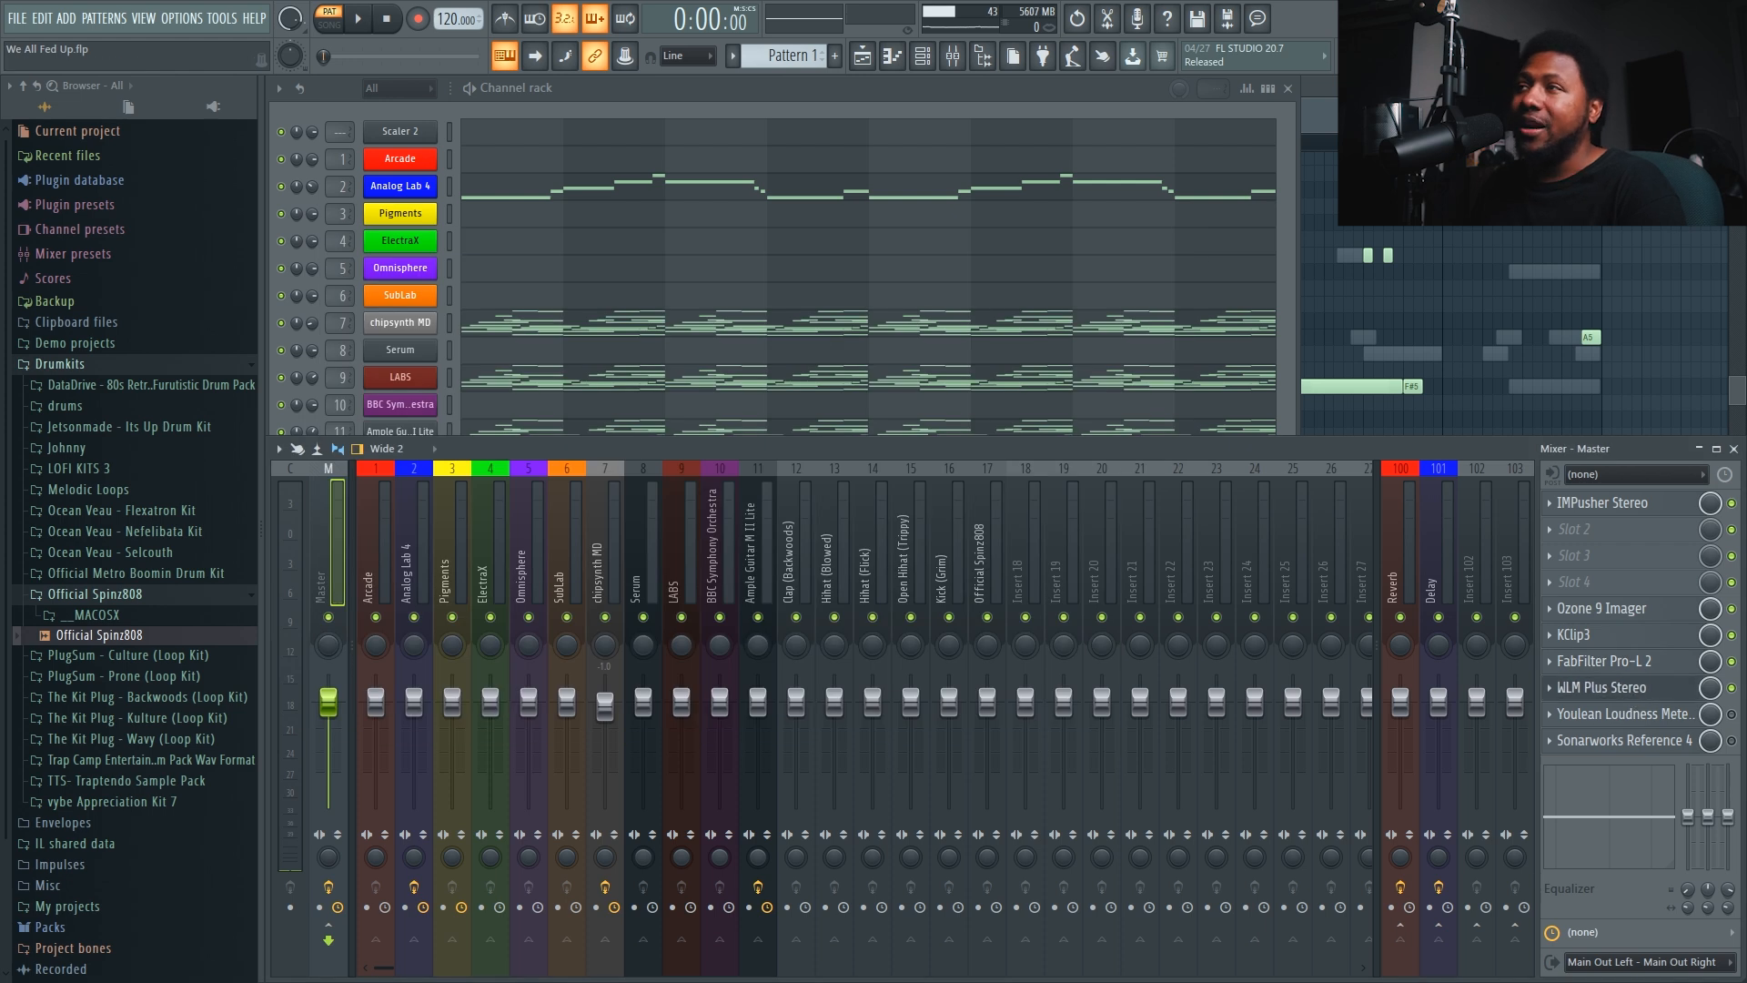
# - Inspect the WLM Plus Stereo loudness meter on the Master track and close it
pyautogui.click(1602, 687)
pyautogui.moveTo(848, 348); pyautogui.dragTo(812, 366)
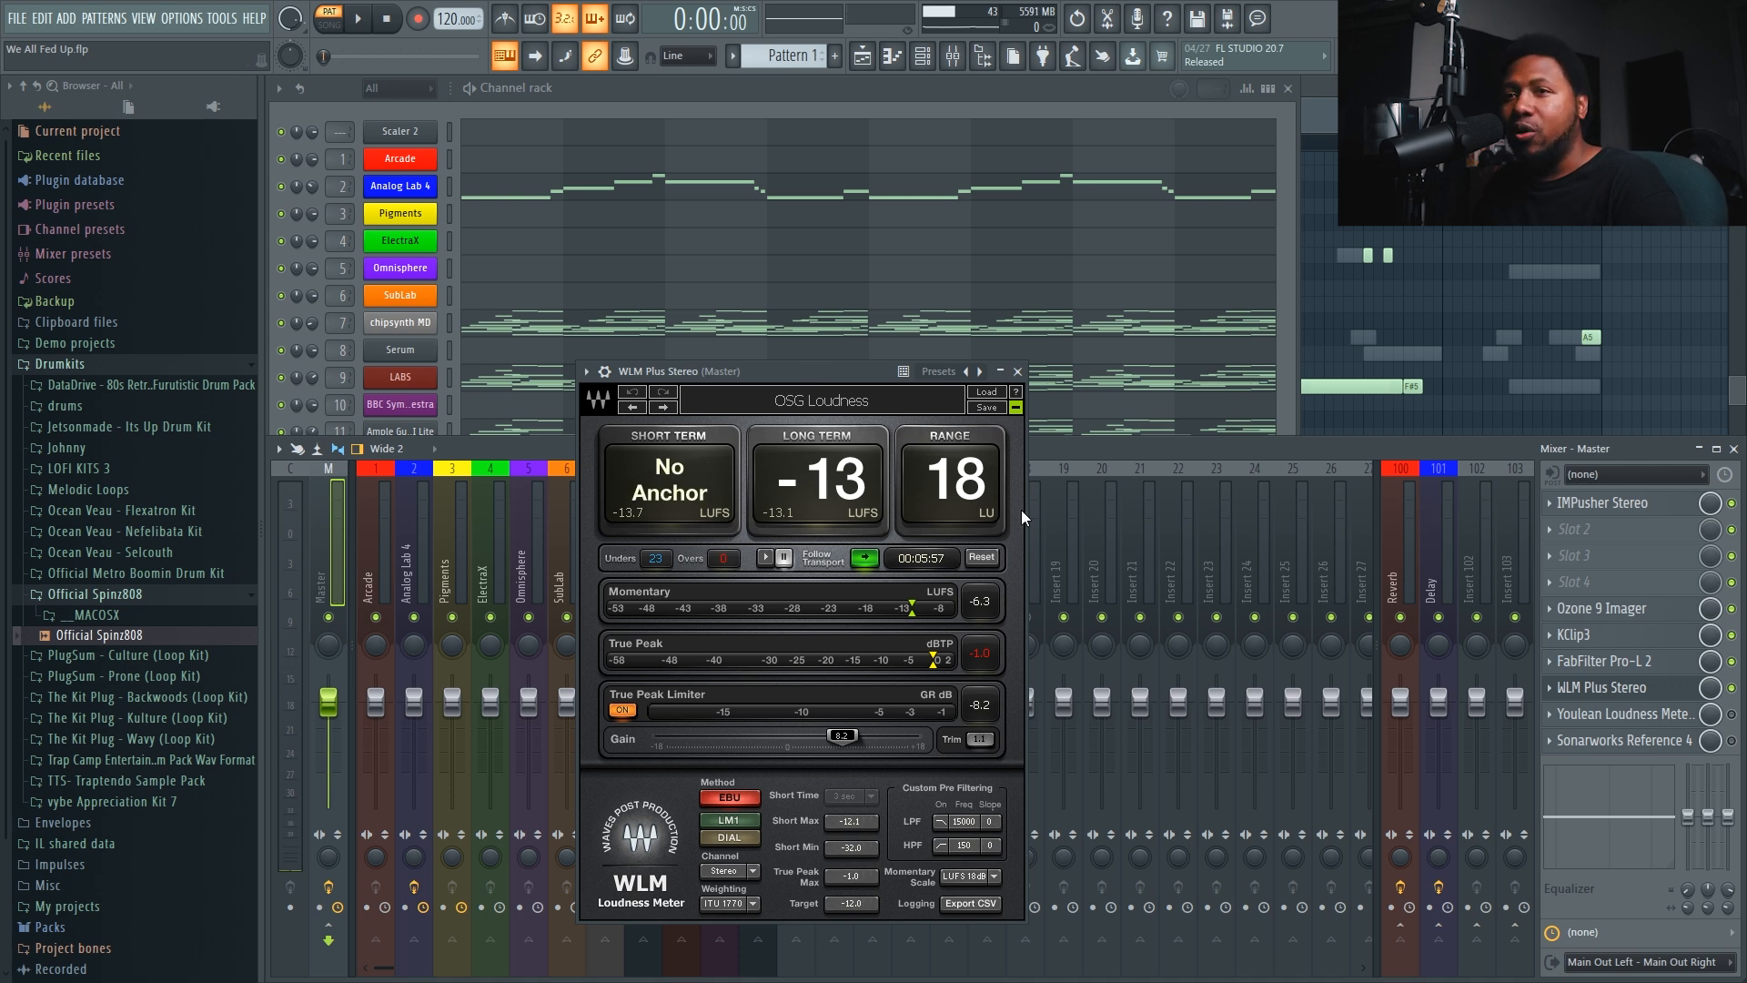
pyautogui.click(1018, 371)
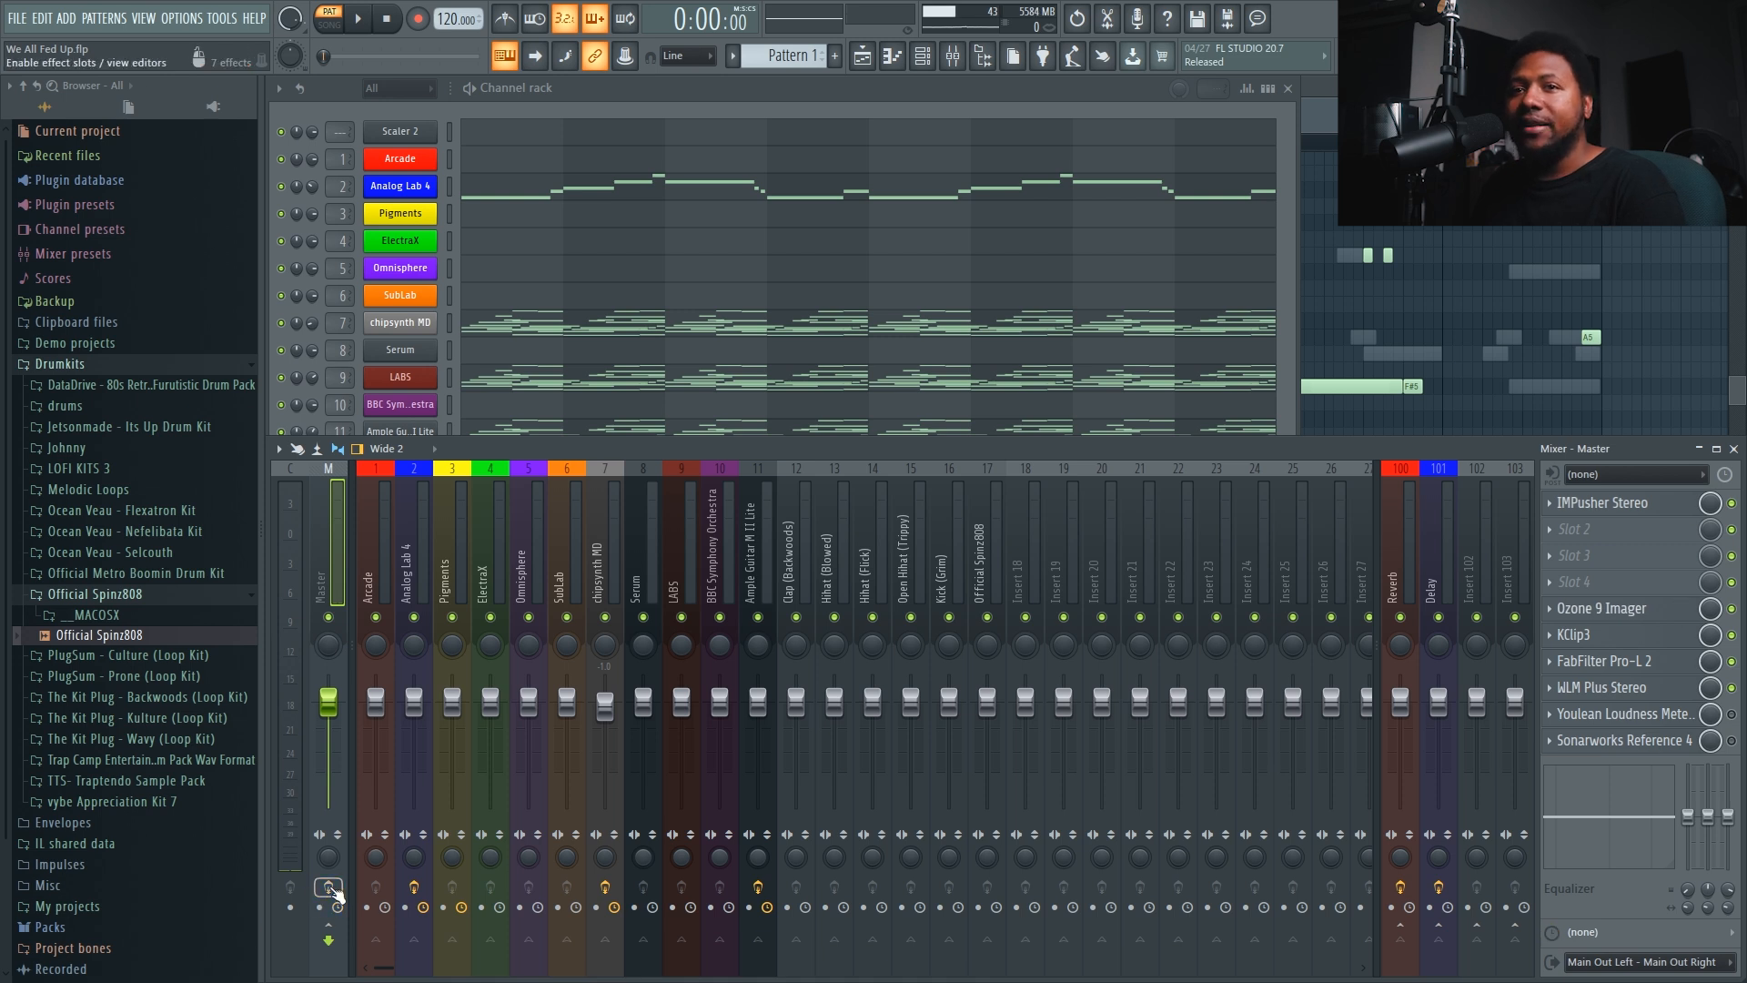
# - Audition the full beat with the Master track's effects bypassed and then re-enabled, saving the project between the two playbacks
pyautogui.press('space')
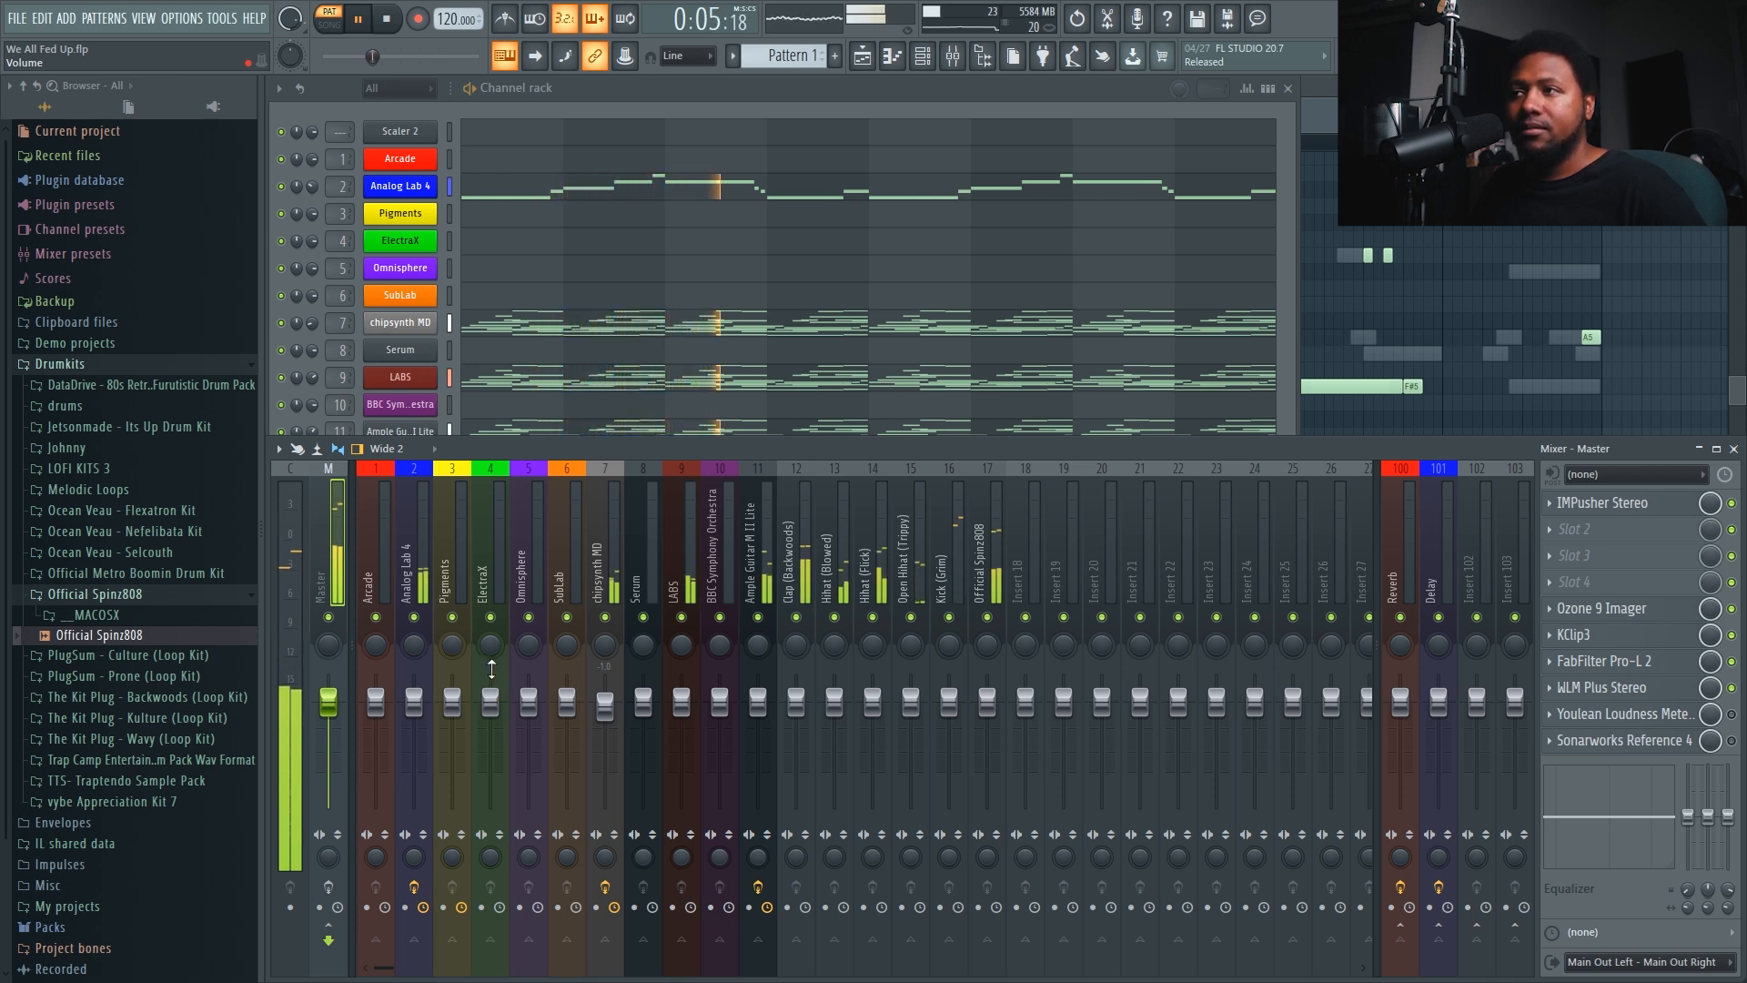
pyautogui.press('space')
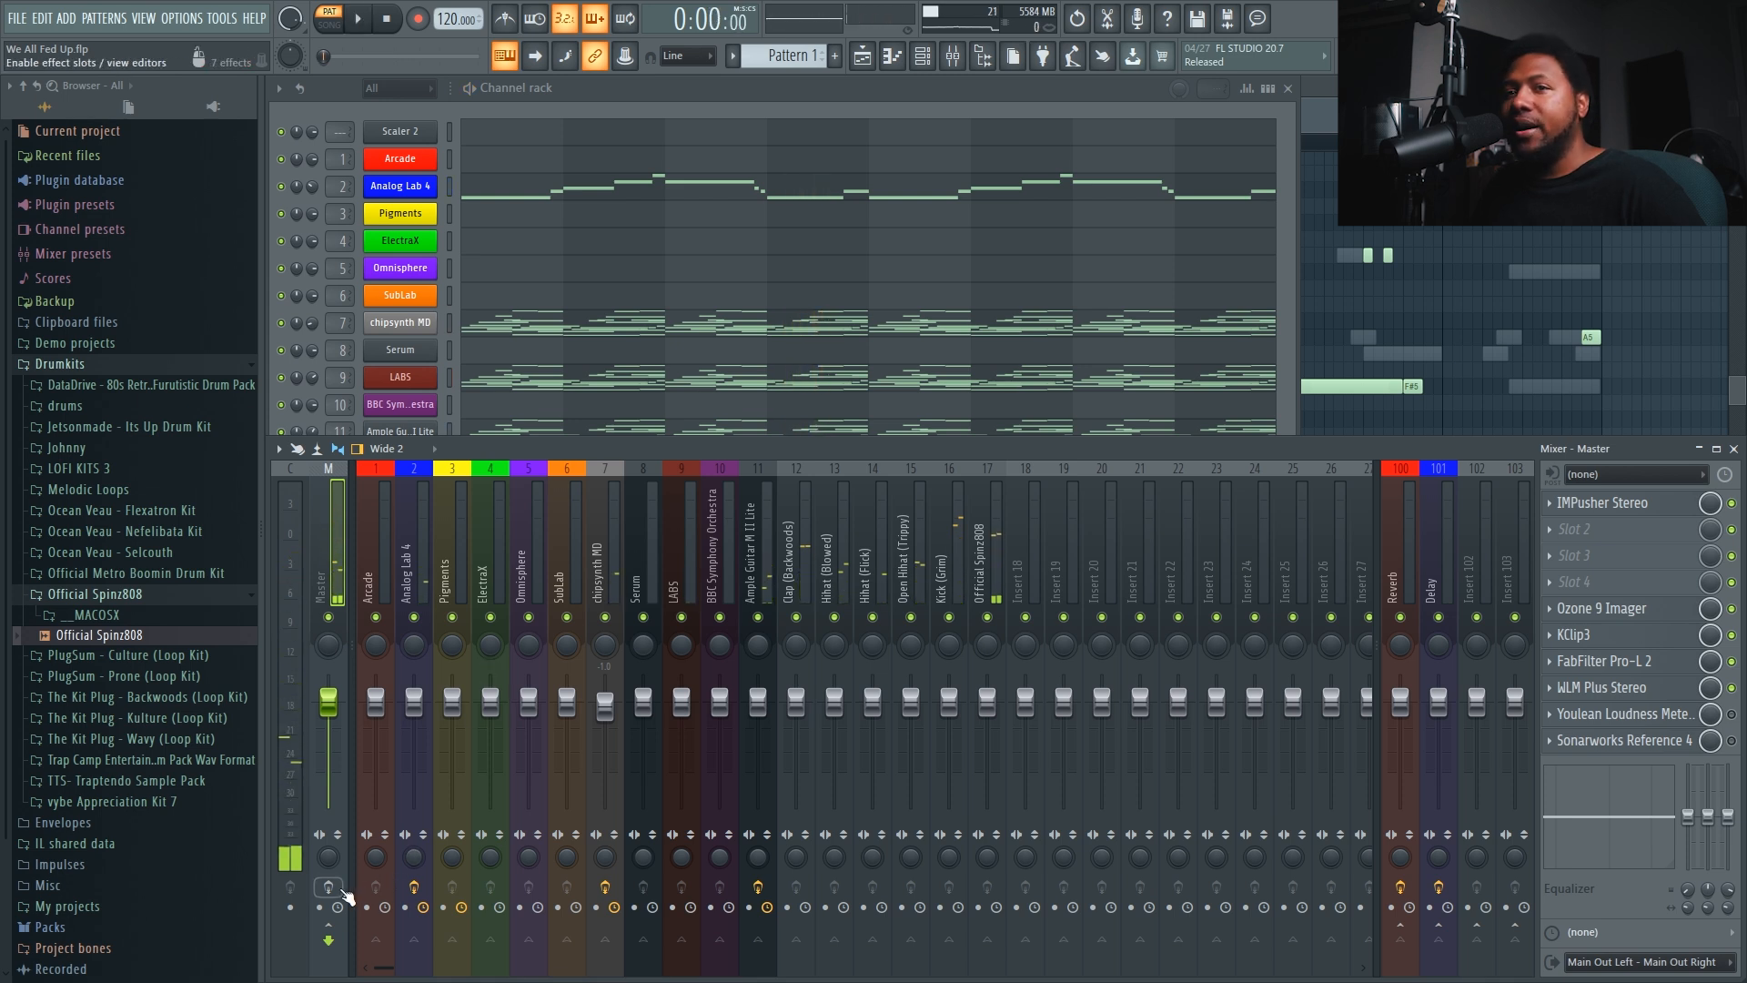
pyautogui.hotkey('ctrl', 's')
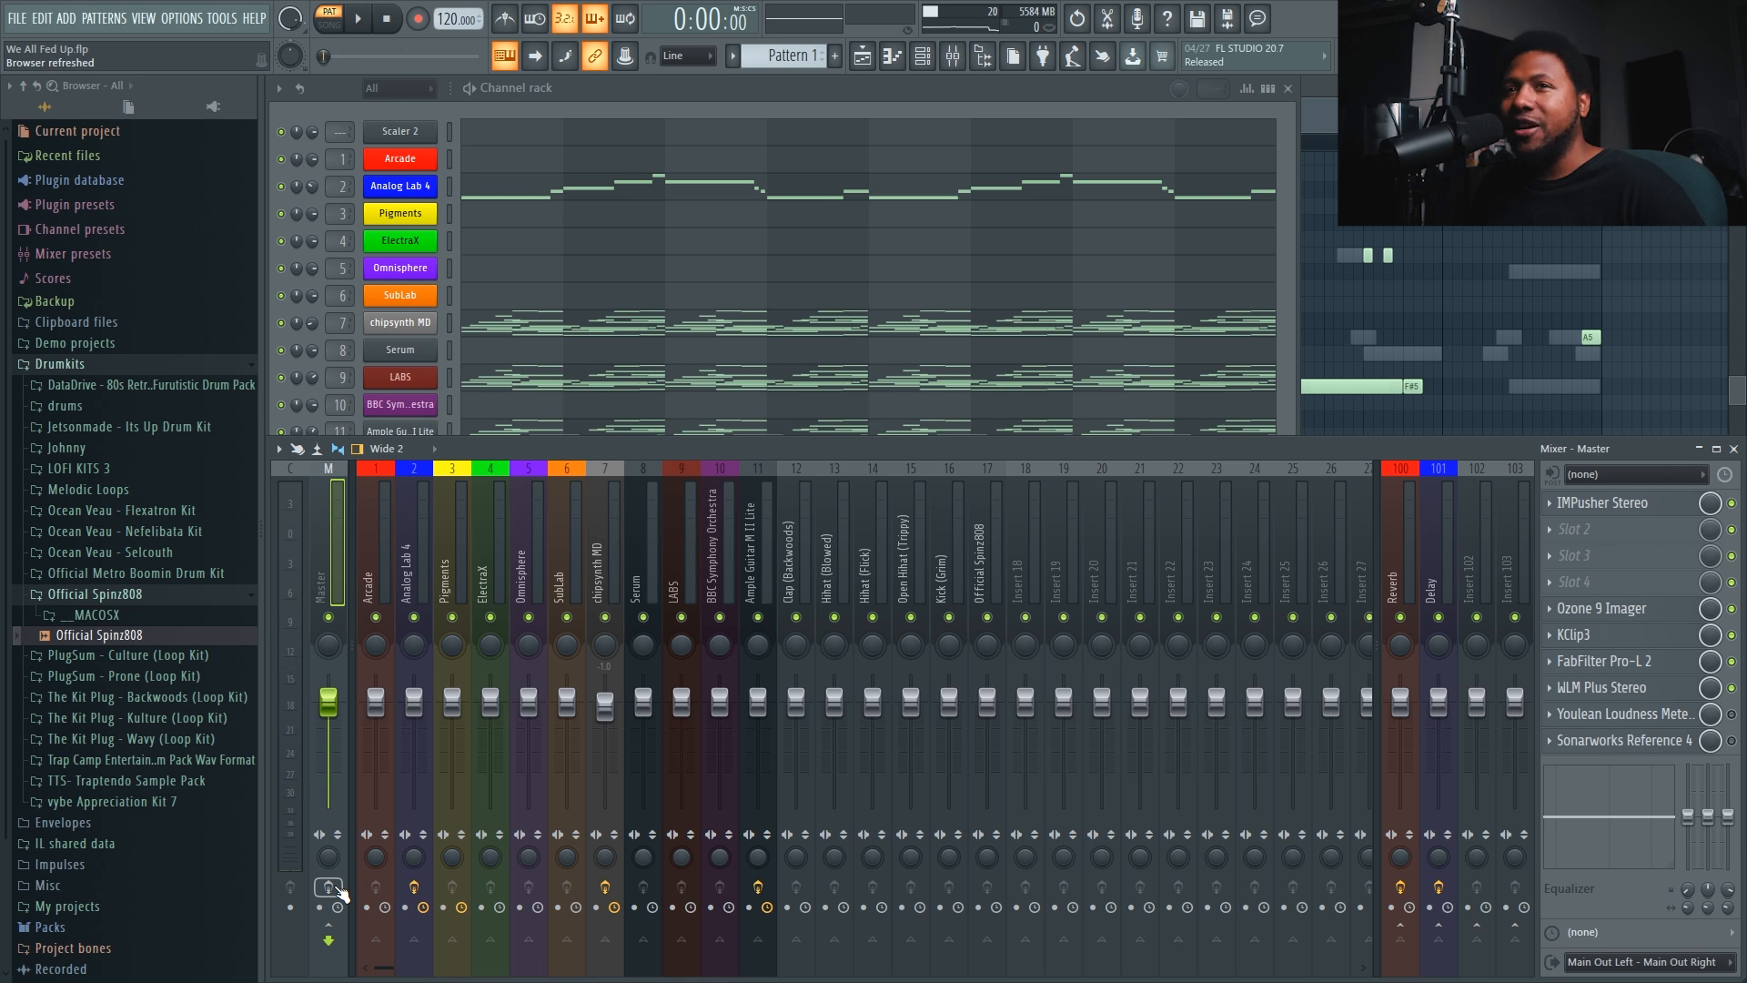
pyautogui.press('space')
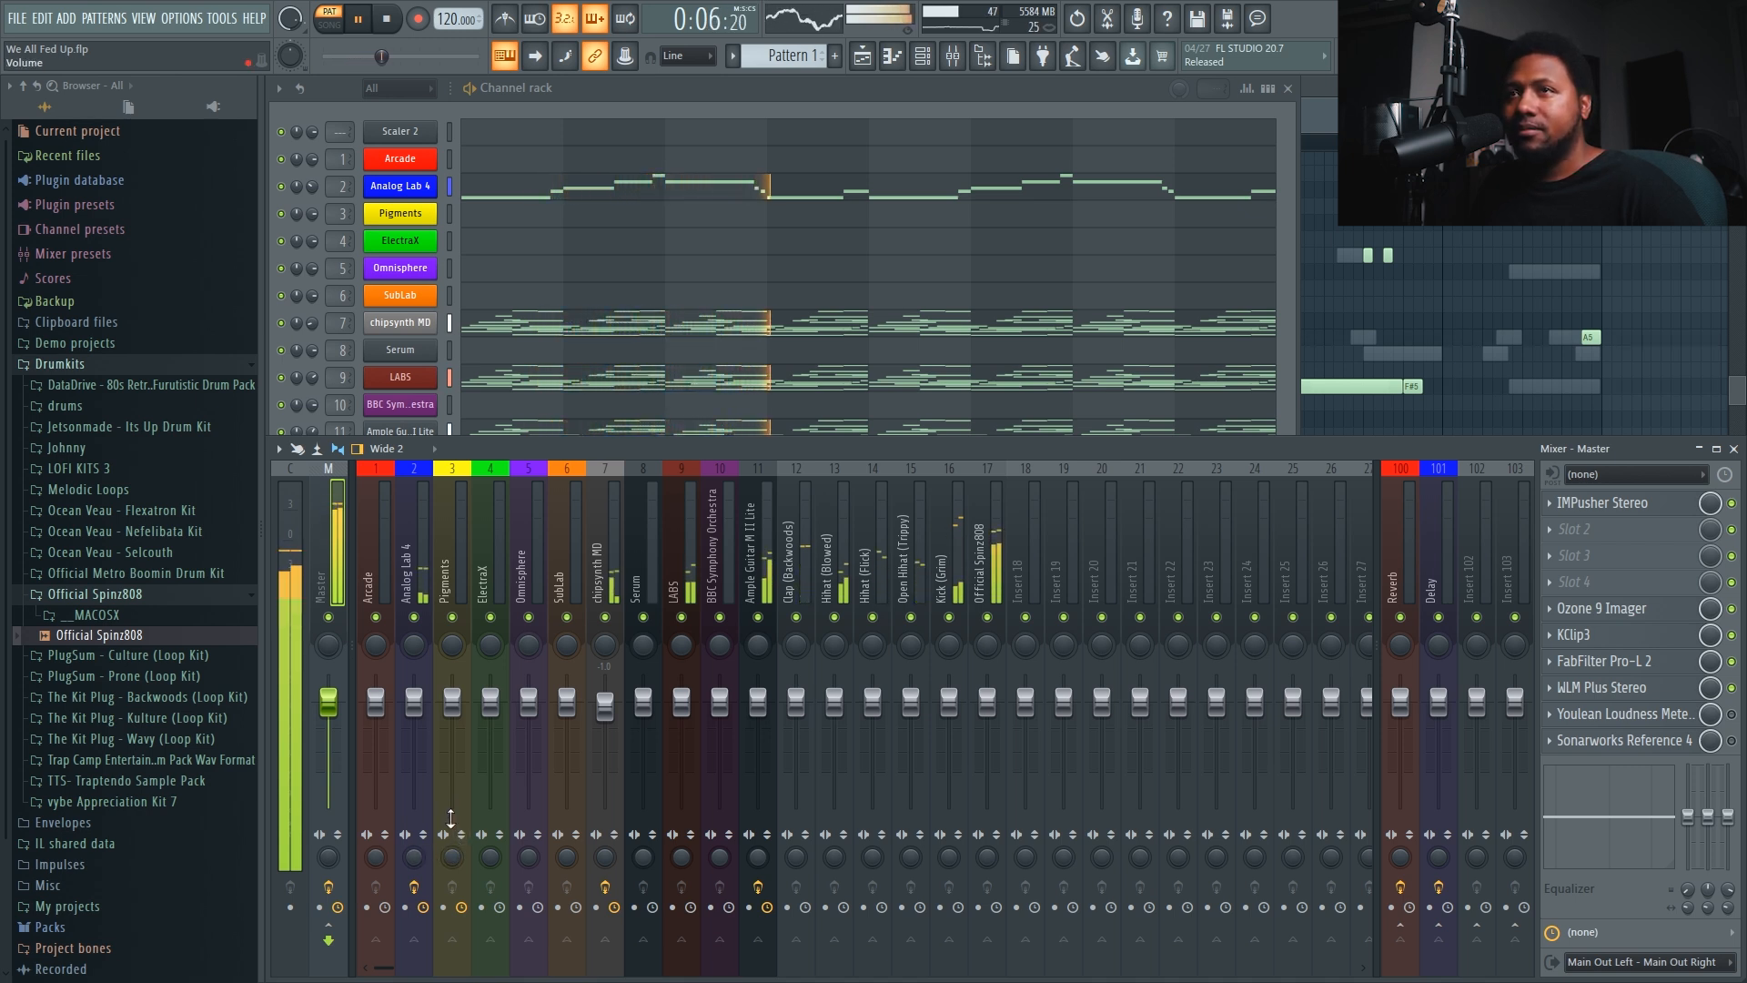
pyautogui.press('space')
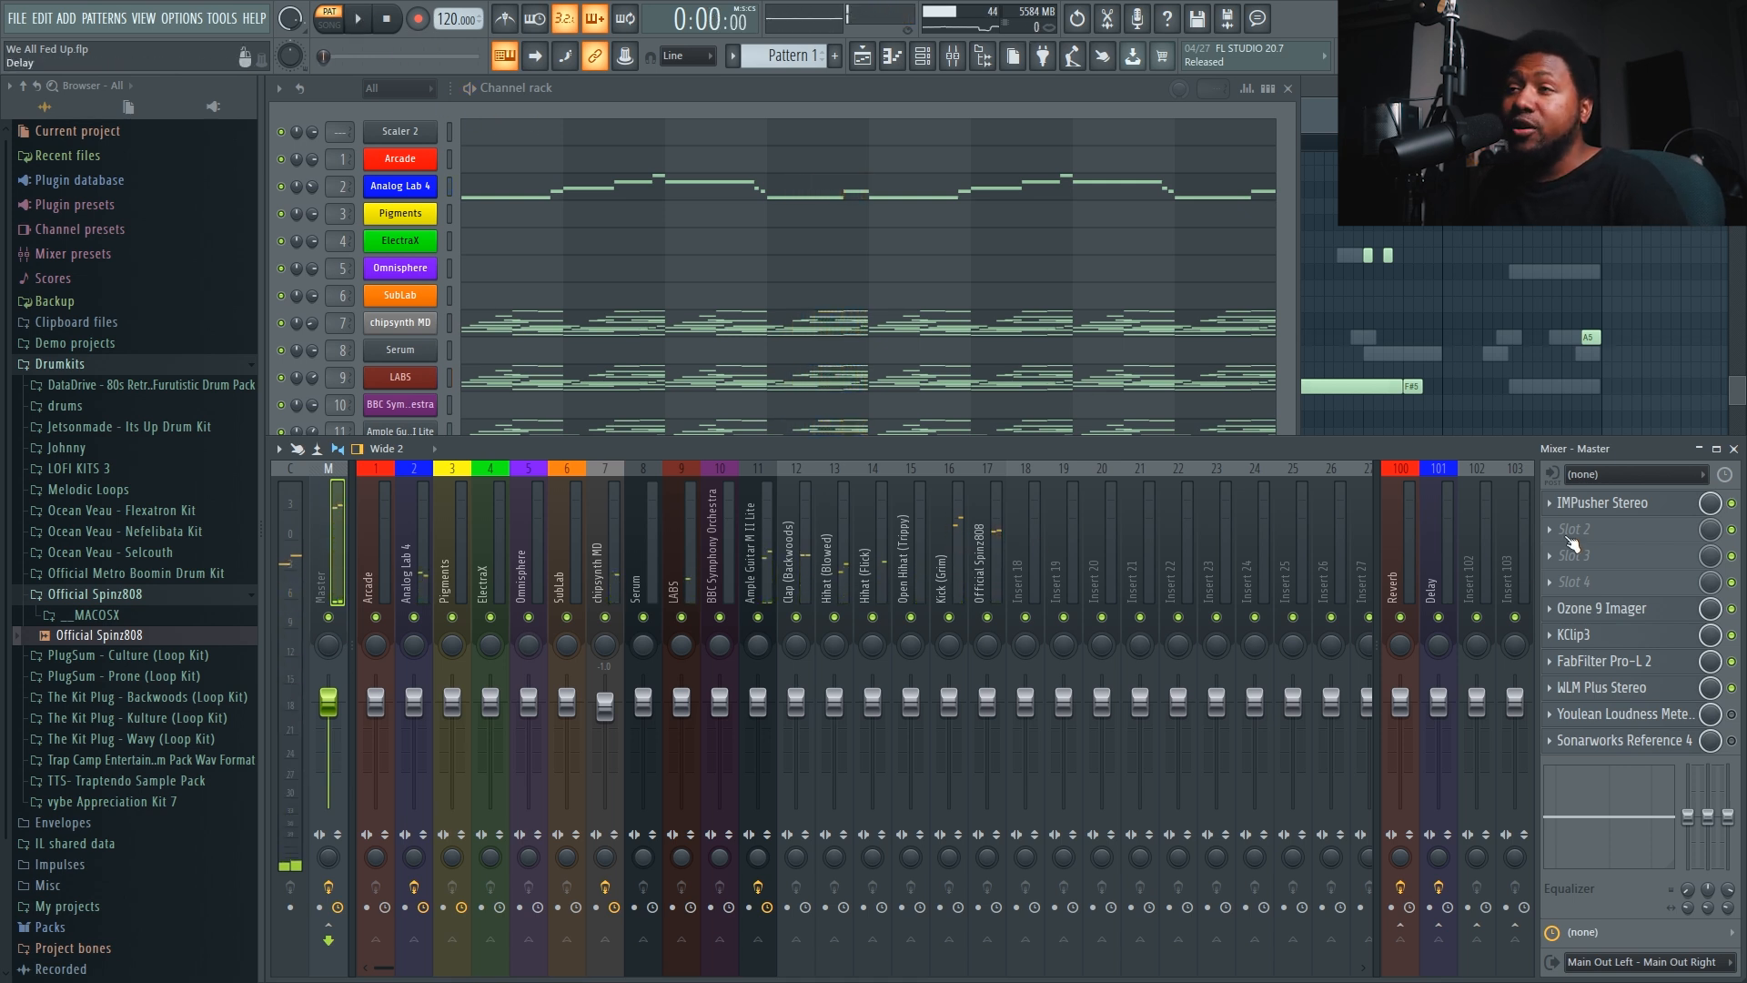